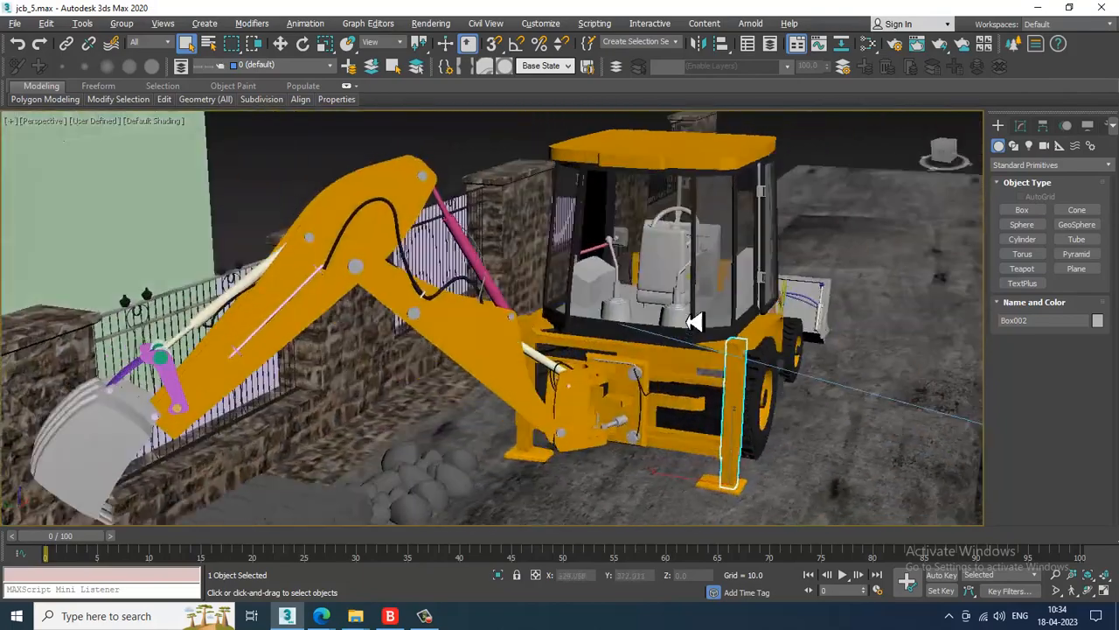
scroll(607, 317, down, 5)
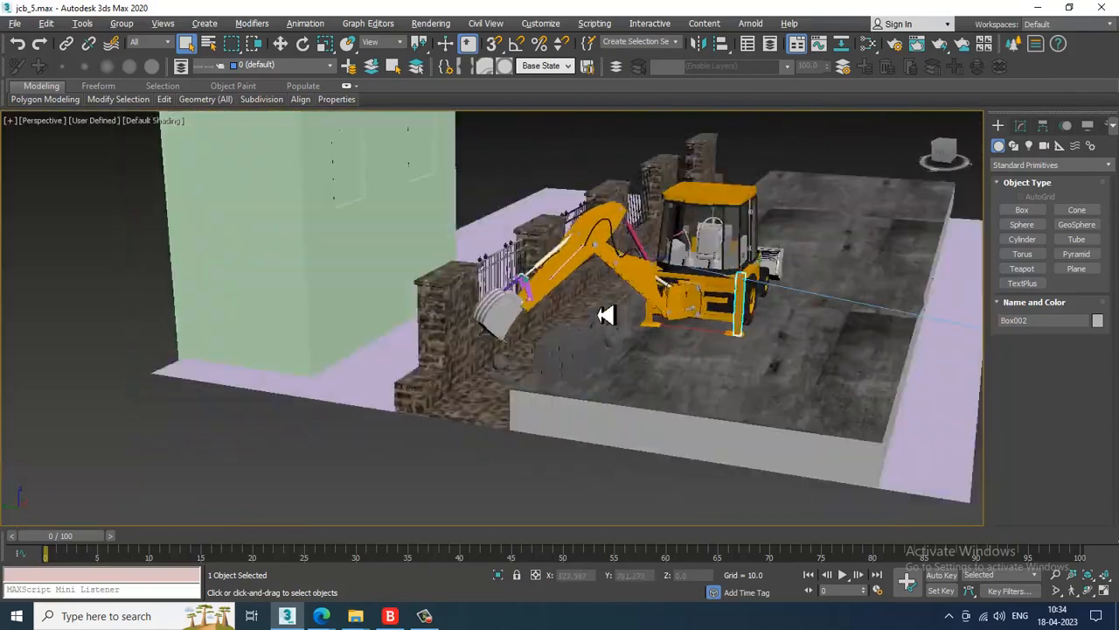
scroll(607, 315, up, 3)
scroll(769, 362, up, 2)
scroll(709, 359, down, 1)
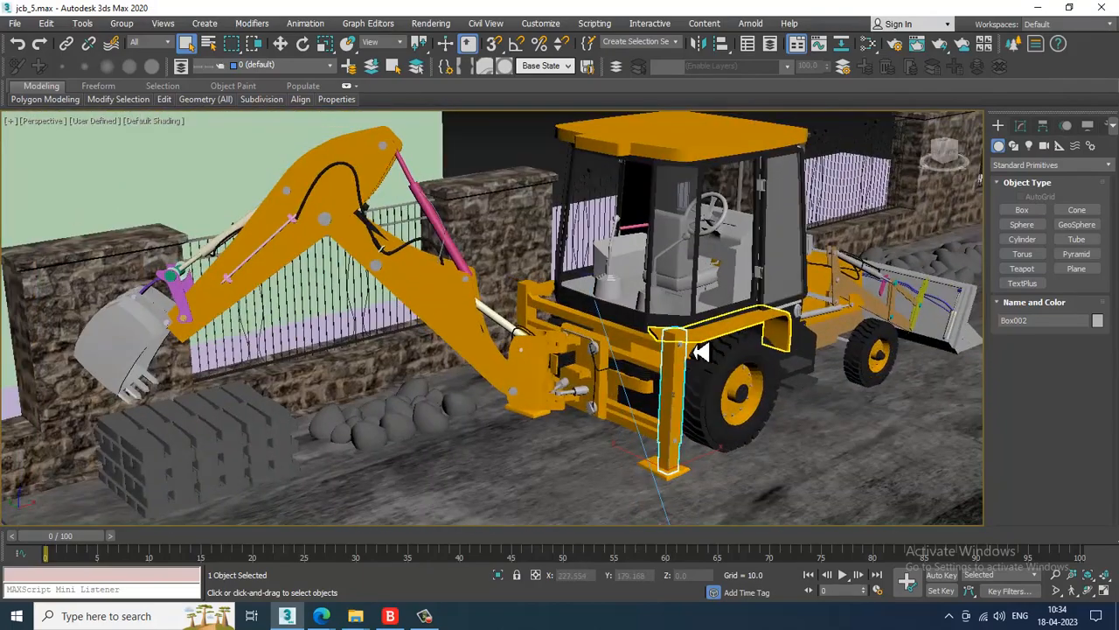
scroll(775, 352, down, 3)
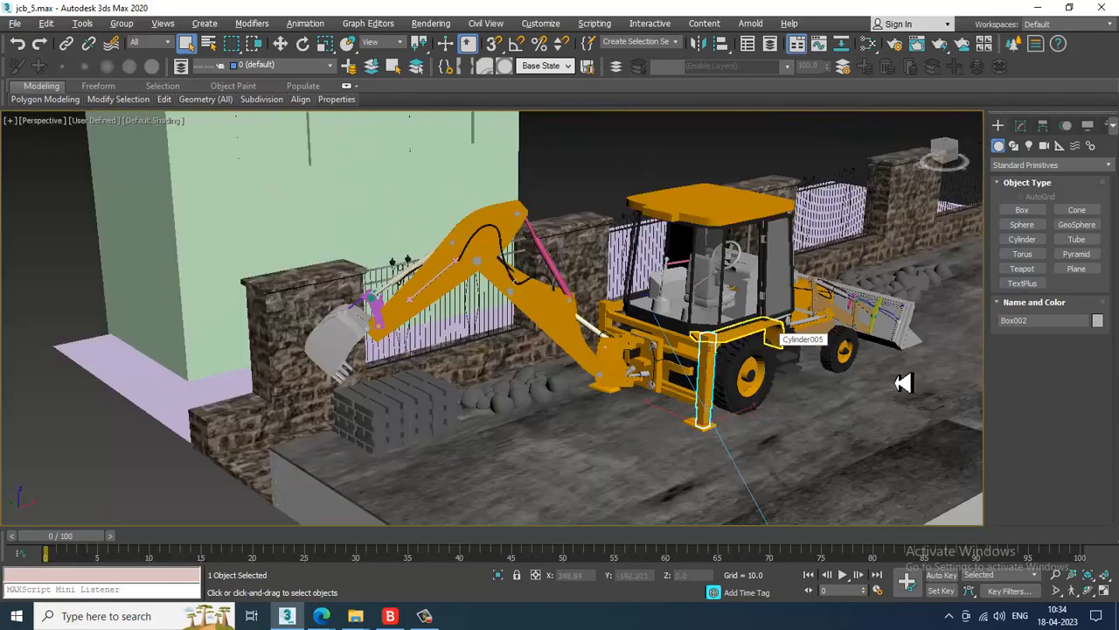
alt+middle_drag(903, 382, 664, 326)
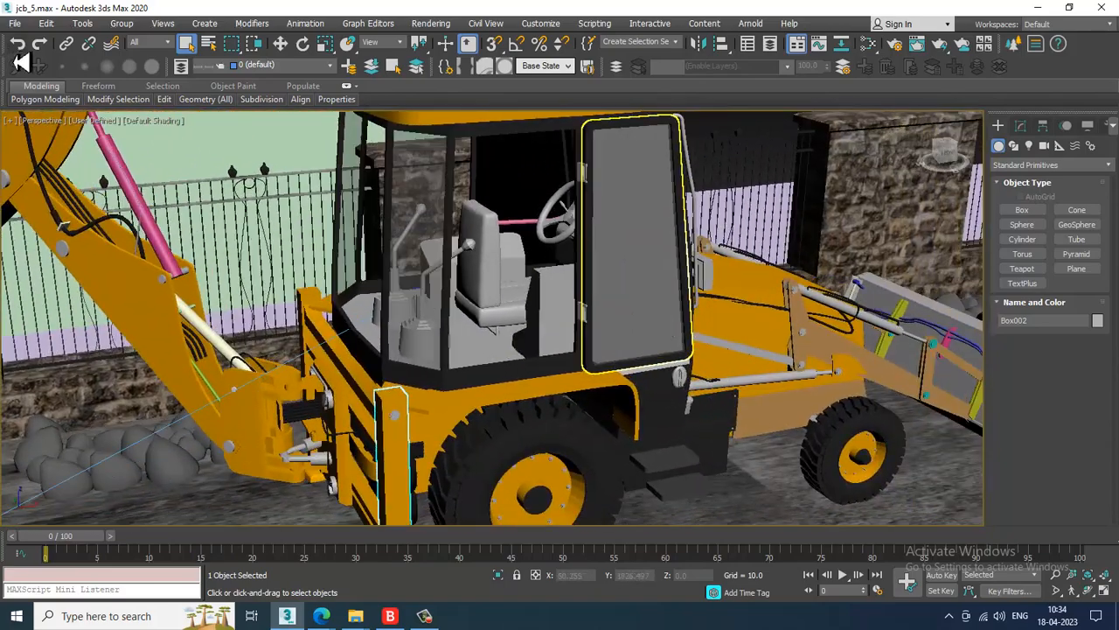
Open the reference photo "WhatsApp Image 2023-03-25 at 8.08.32 PM.jpeg" from the JCb folder on drive D and place it beside the model.
click(14, 22)
click(79, 125)
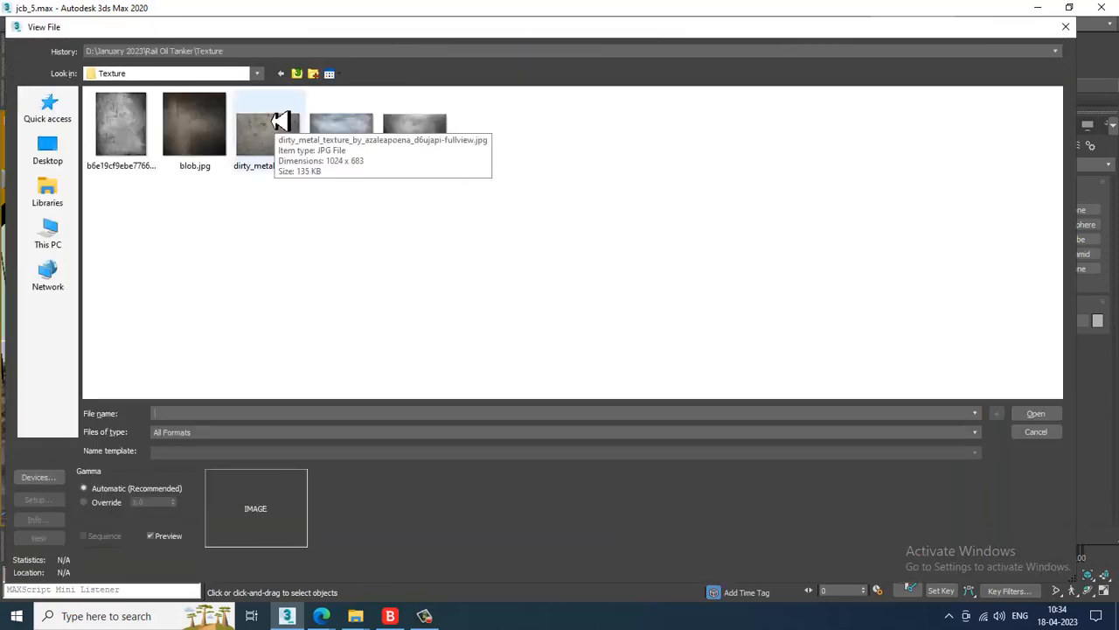
click(298, 74)
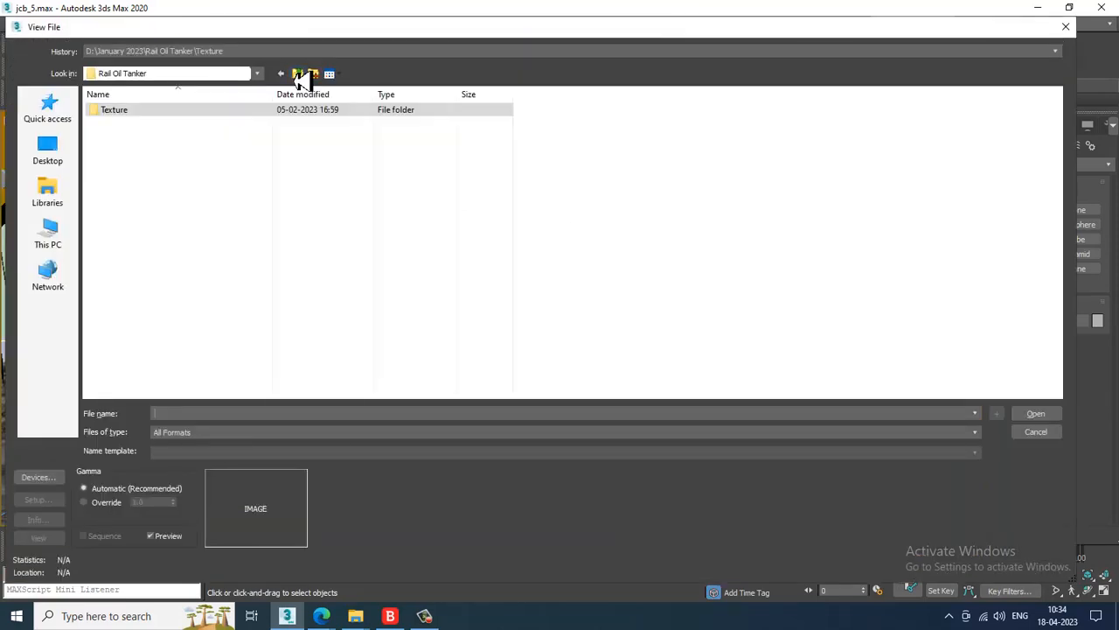
click(300, 77)
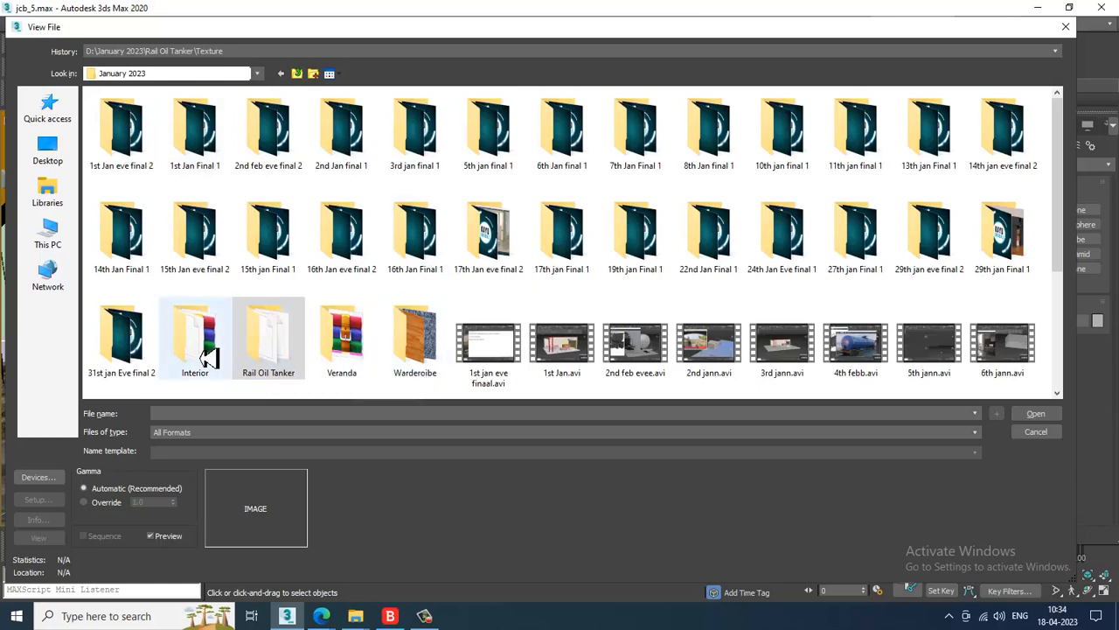
click(297, 75)
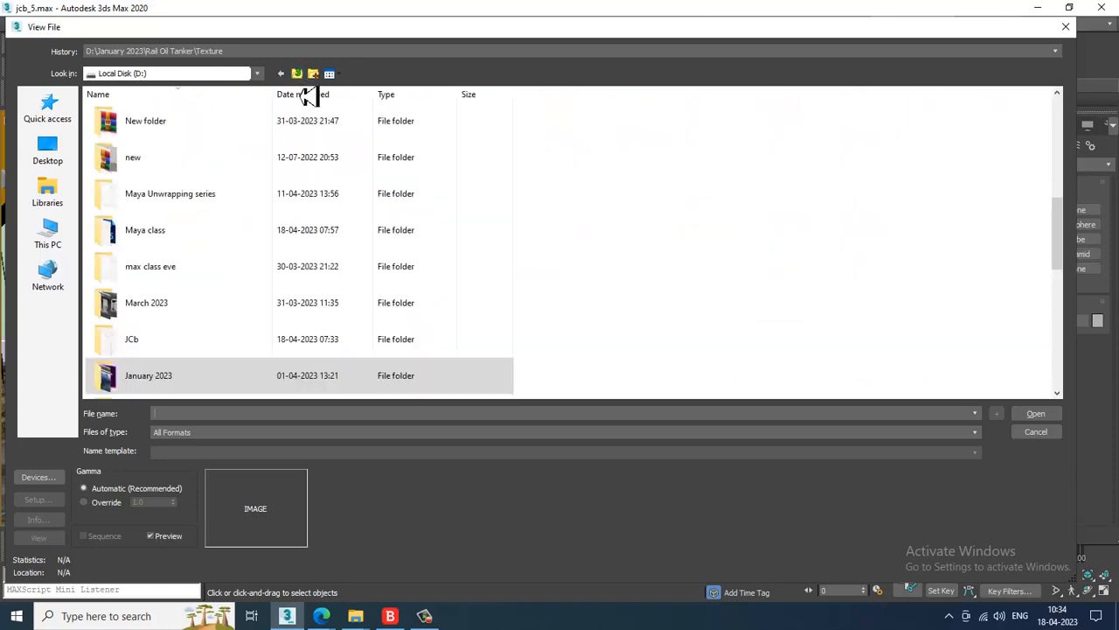
click(180, 273)
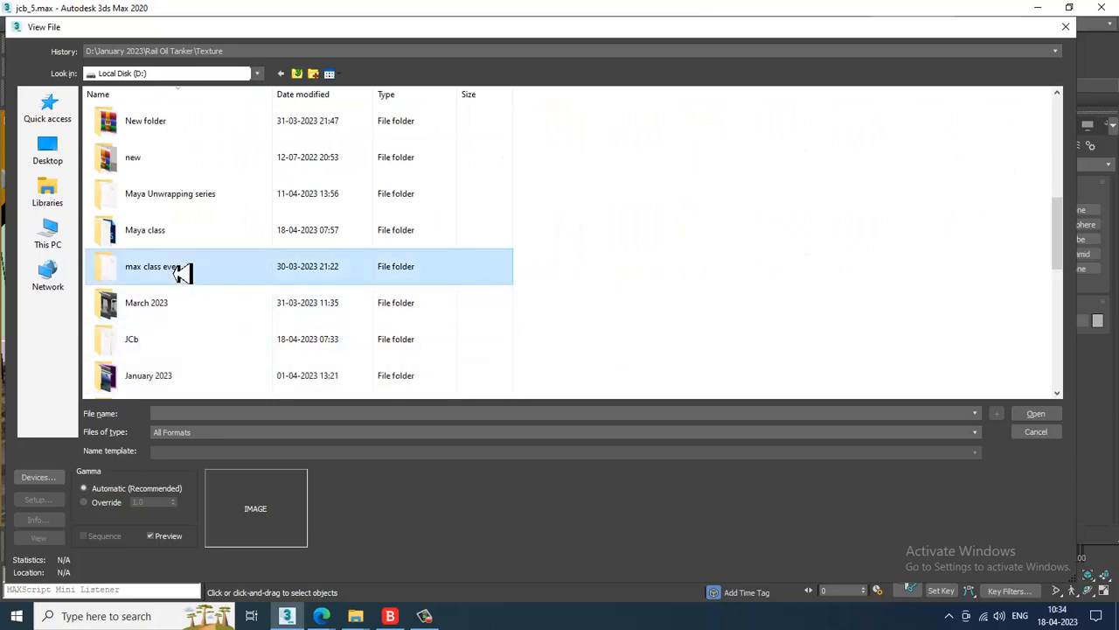
double_click(179, 348)
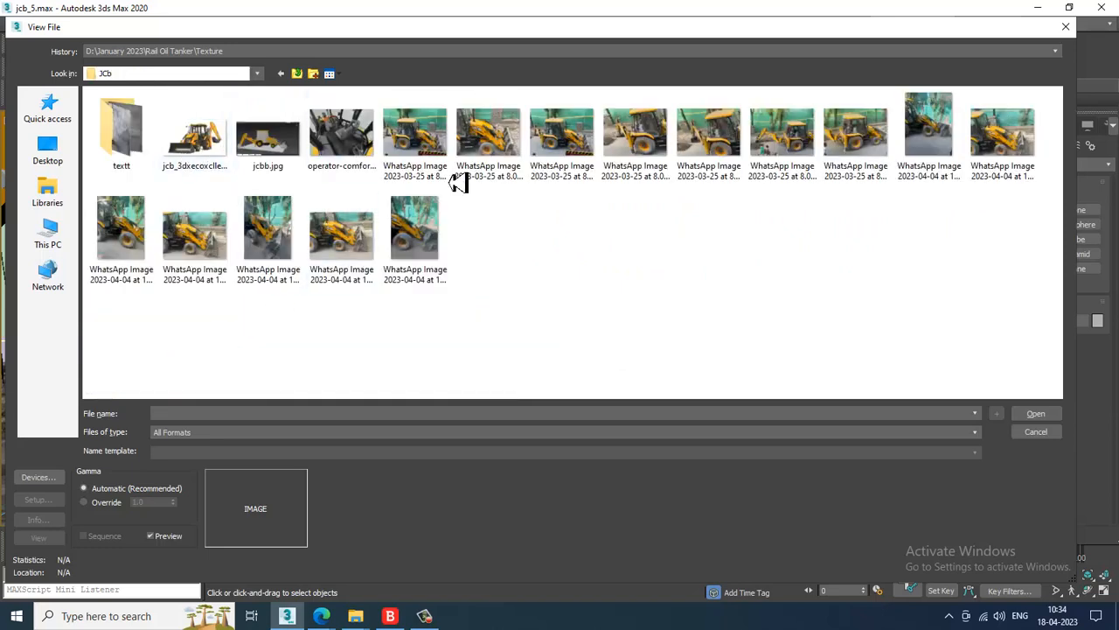
double_click(568, 131)
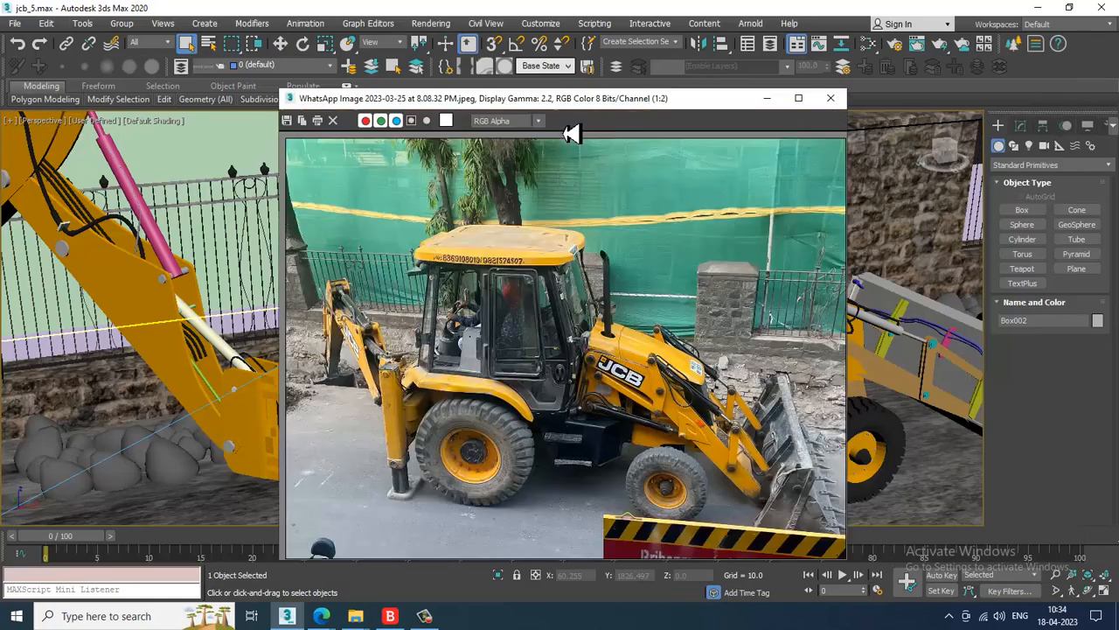
drag(632, 102, 278, 28)
Show edged faces and select the barrel polygons of the loader arm's upper hydraulic cylinder.
scroll(803, 352, up, 8)
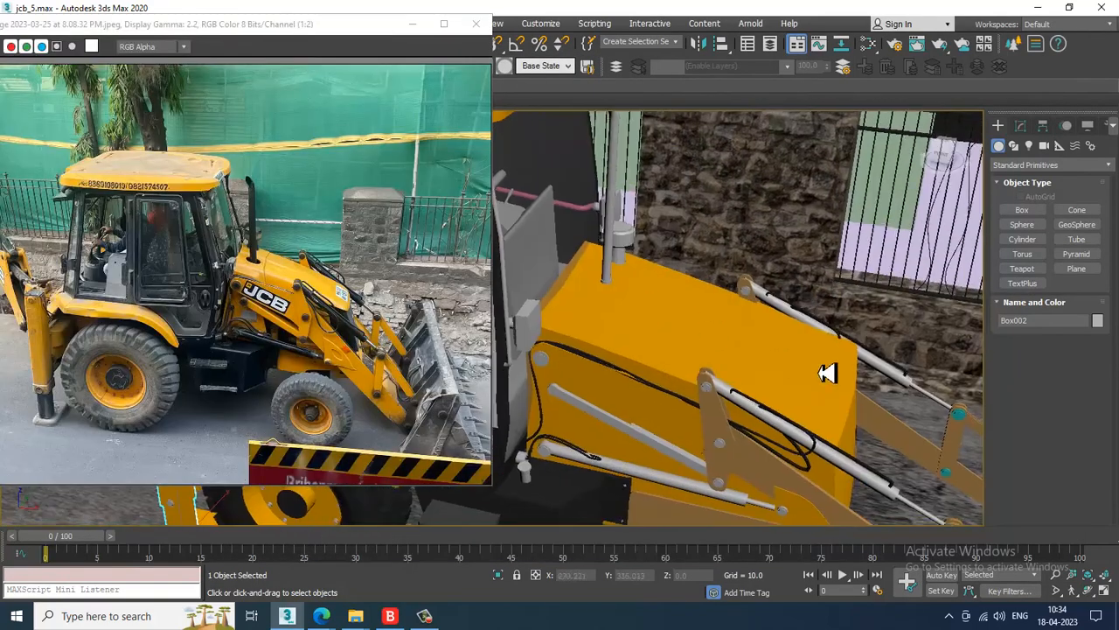
scroll(708, 305, up, 2)
click(715, 345)
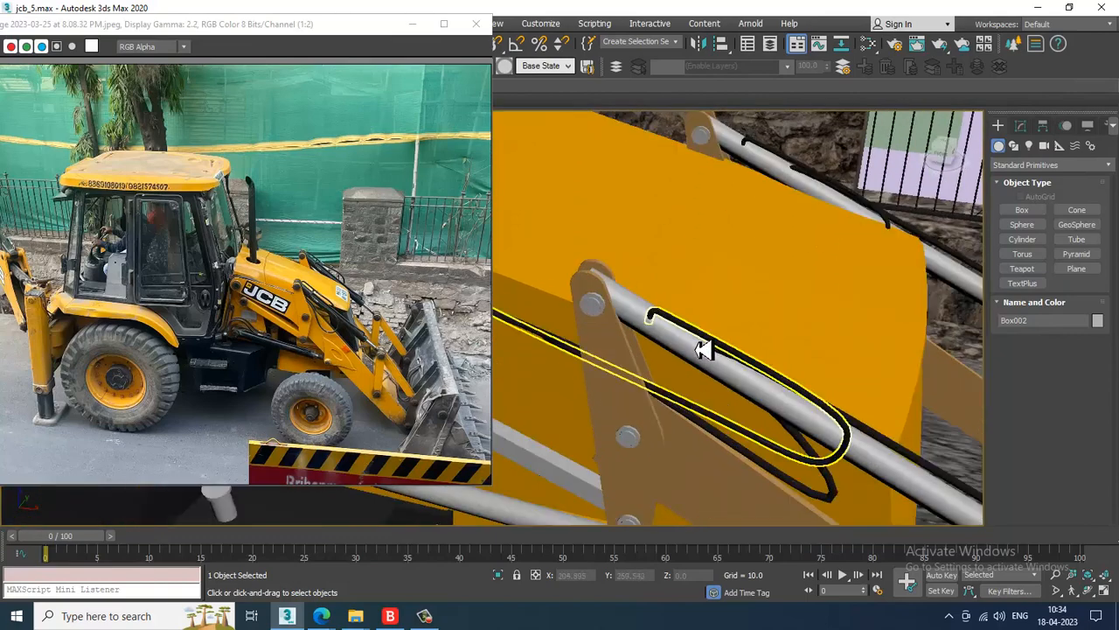
click(704, 348)
scroll(701, 336, down, 3)
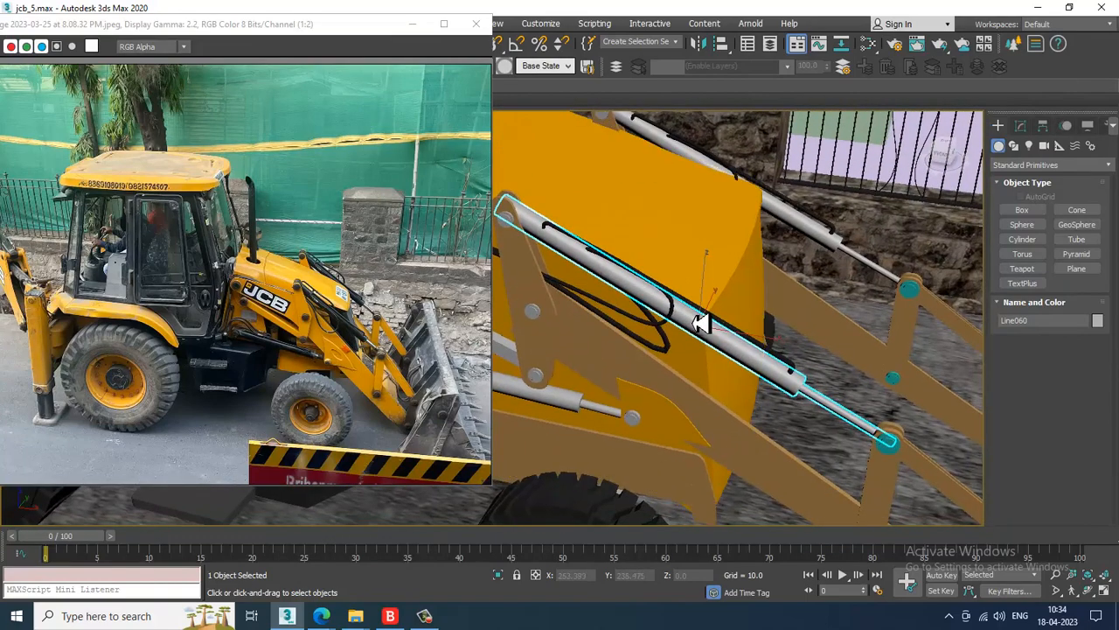
key(F4)
click(1021, 129)
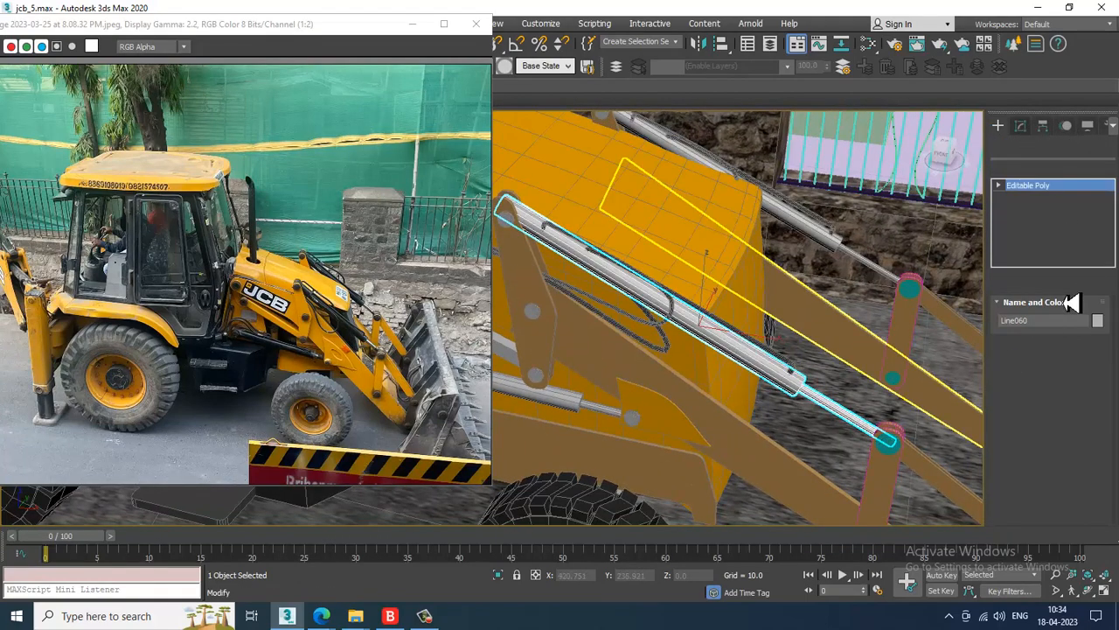
click(1064, 329)
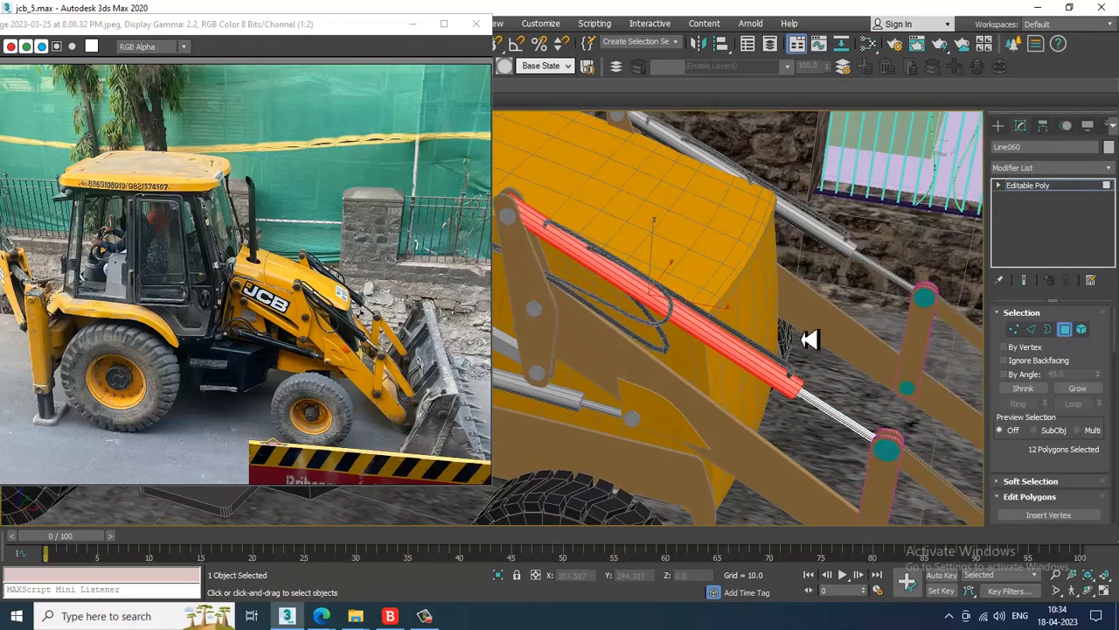
middle_drag(811, 340, 820, 338)
Create a new VRayMtl in an empty area of the Slate Material Editor and show its parameters.
key(m)
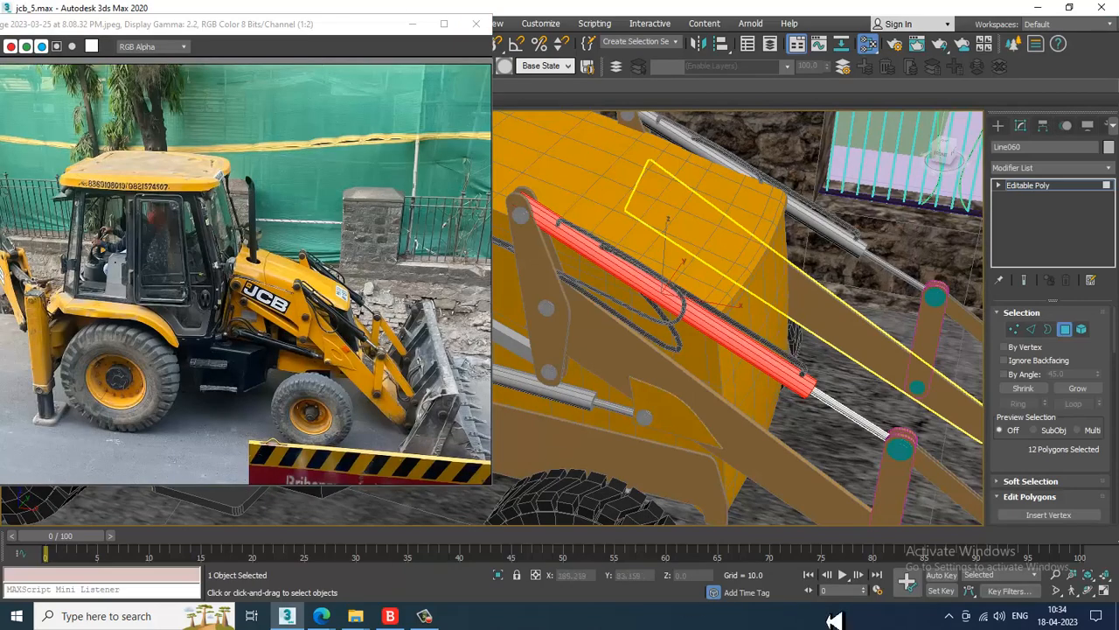
click(425, 616)
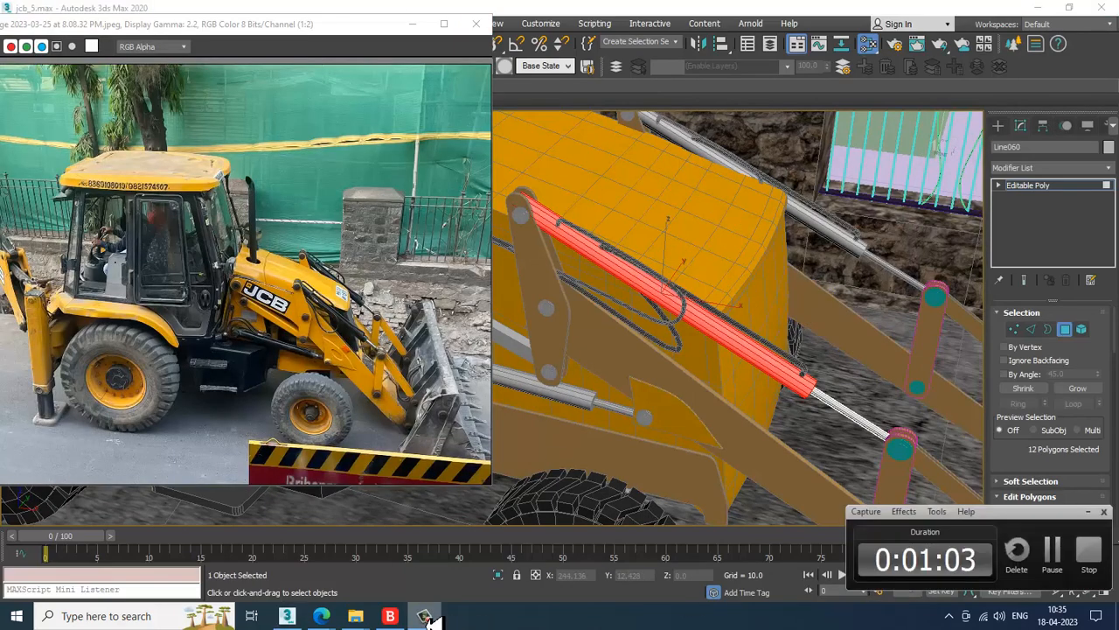
click(425, 617)
click(567, 88)
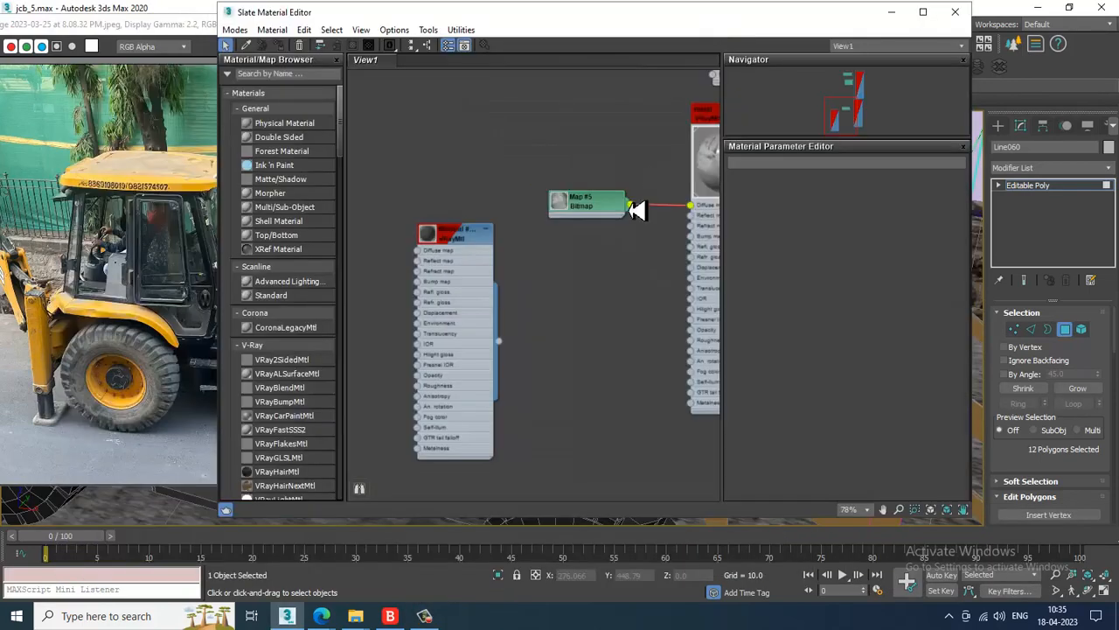
middle_drag(516, 216, 435, 5)
scroll(340, 159, down, 5)
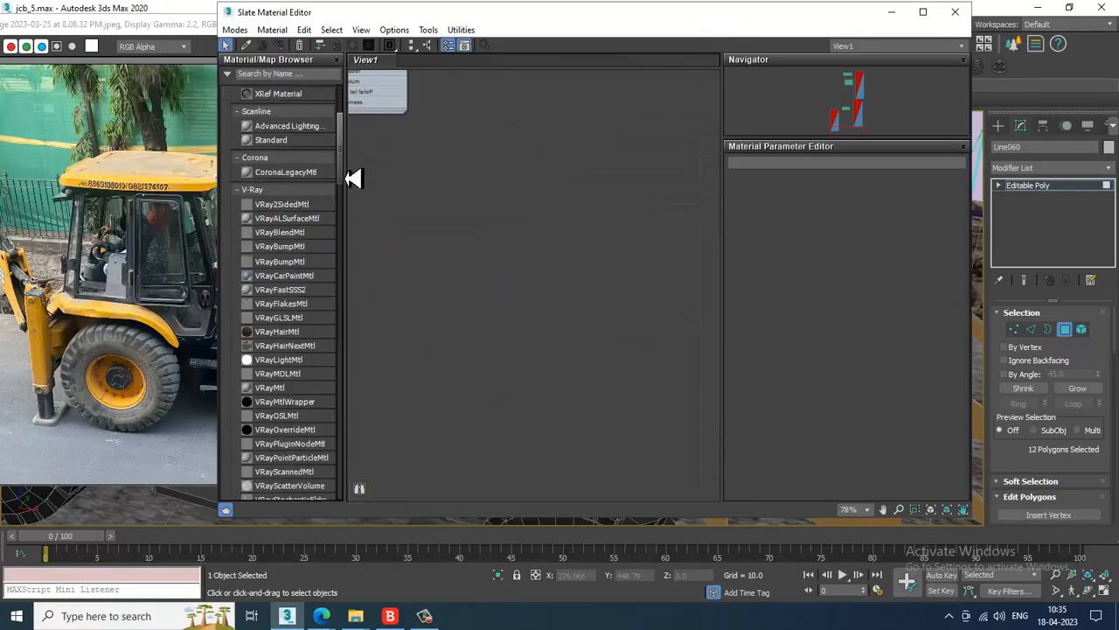
drag(294, 350, 516, 232)
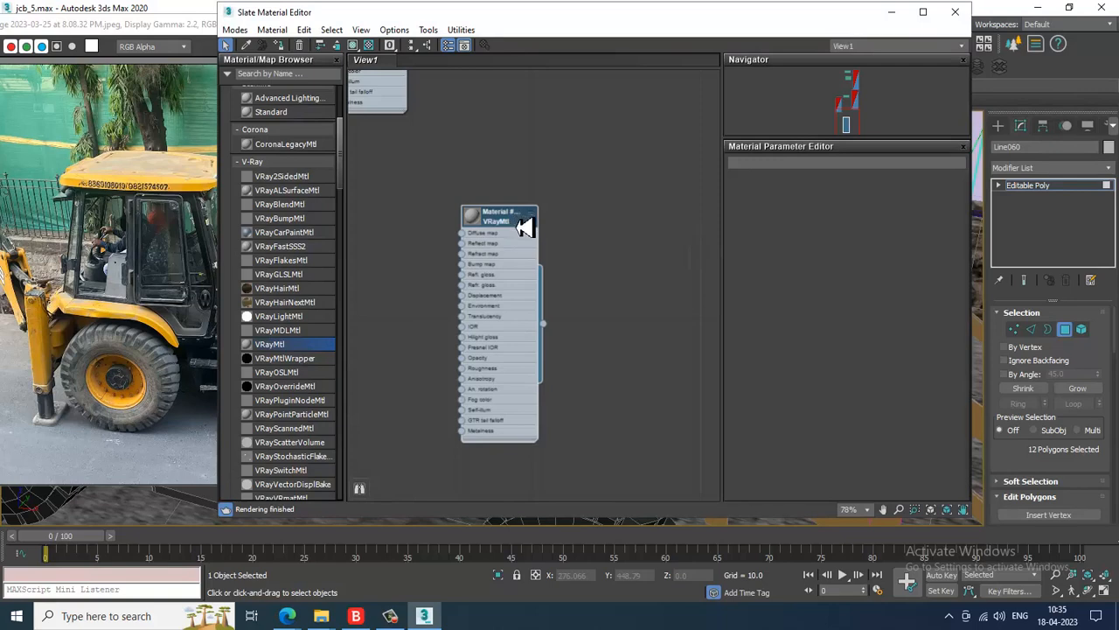
double_click(523, 226)
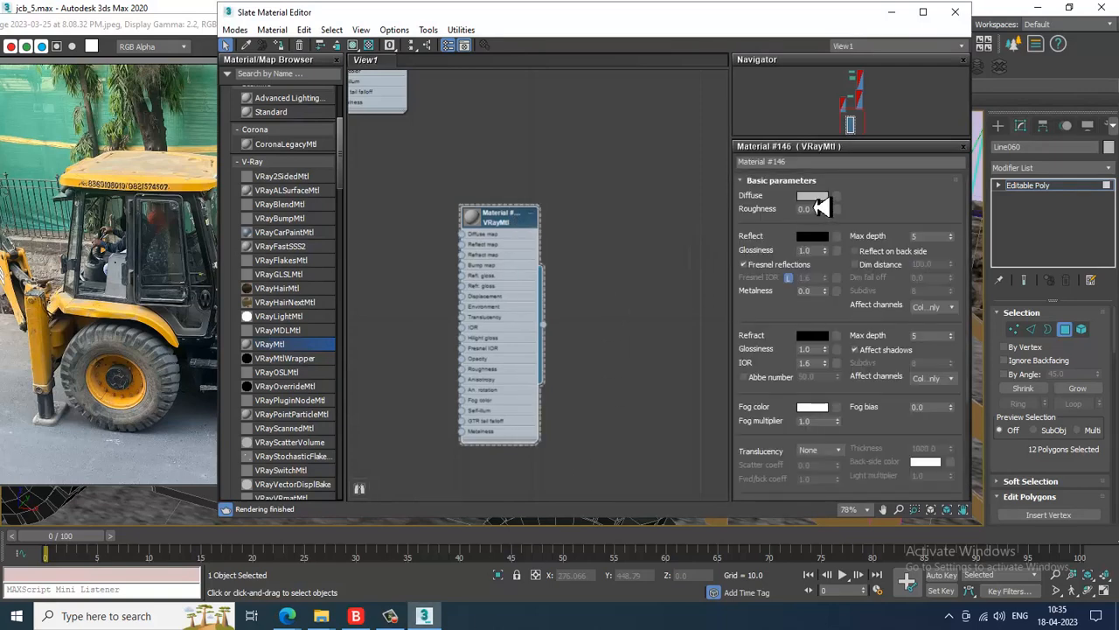
Set the new VRayMtl's diffuse colour to black and its reflect colour to medium grey.
click(813, 196)
drag(418, 153, 429, 103)
click(518, 215)
click(818, 238)
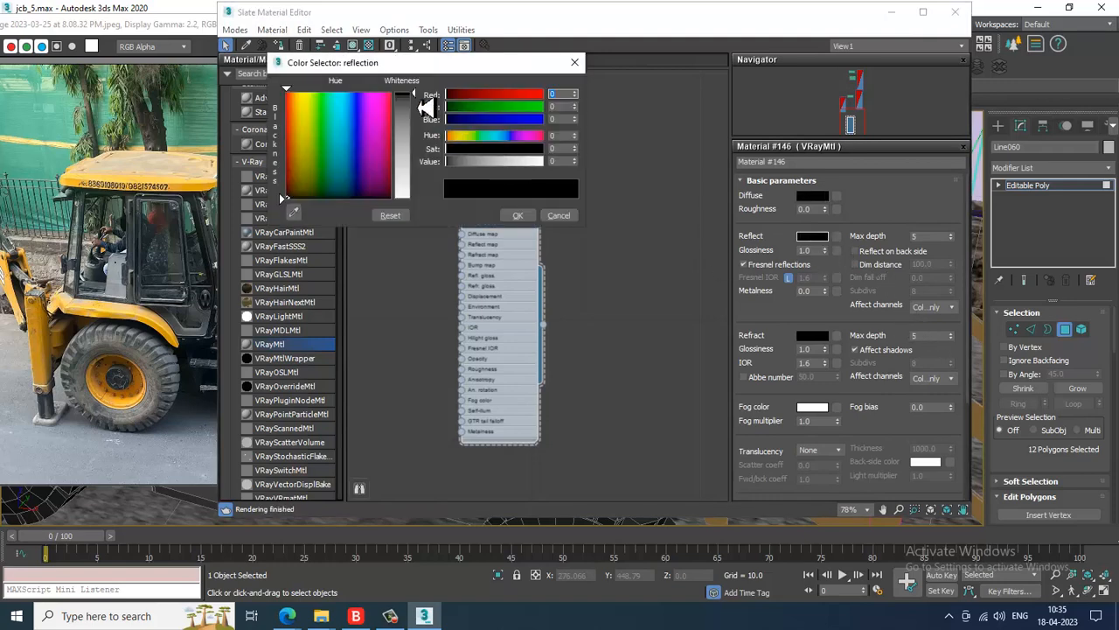
drag(425, 105, 429, 142)
click(518, 215)
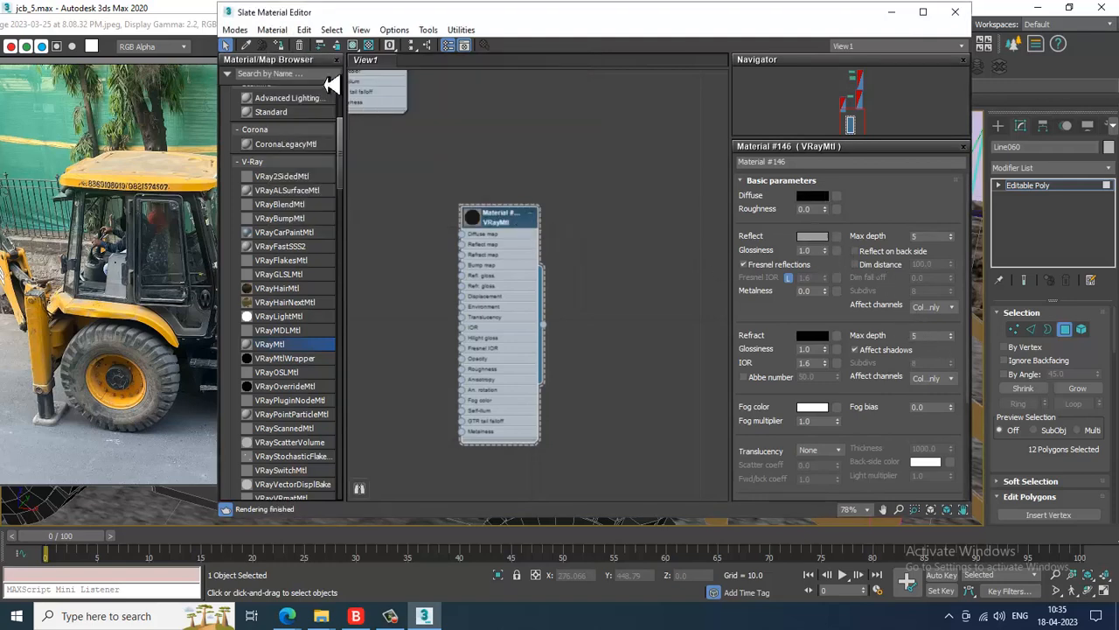
Assign the black material to the selected cylinder barrel faces and invert the polygon selection to the piston rod.
drag(754, 14, 328, 123)
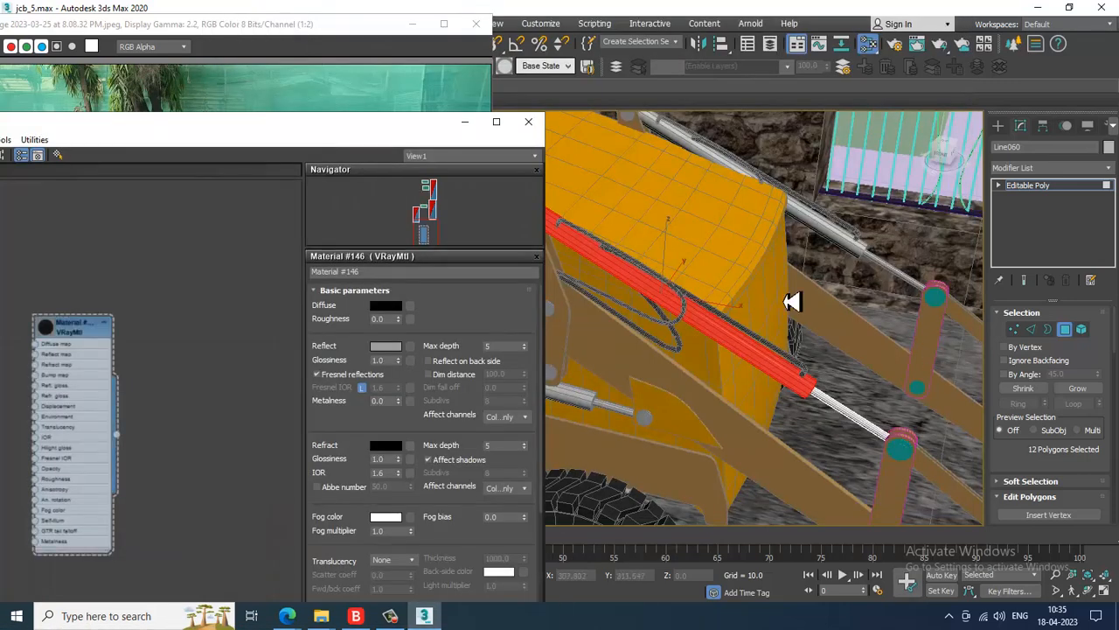
scroll(822, 303, up, 1)
key(ctrl+i)
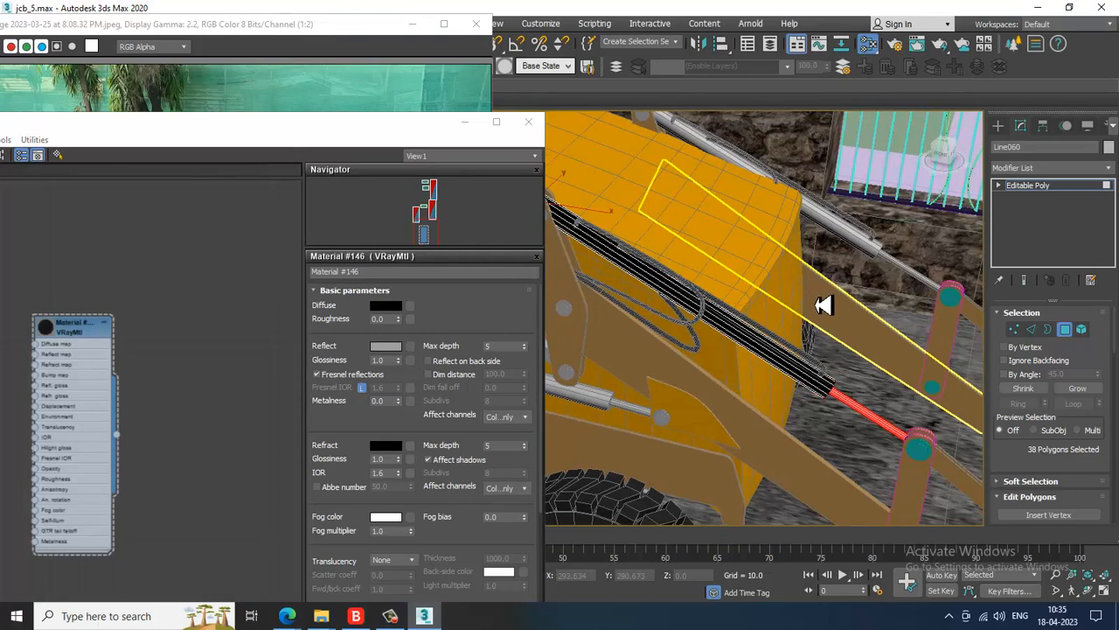
Create a second VRayMtl beside the black one and set its diffuse colour to a near-white grey.
double_click(285, 129)
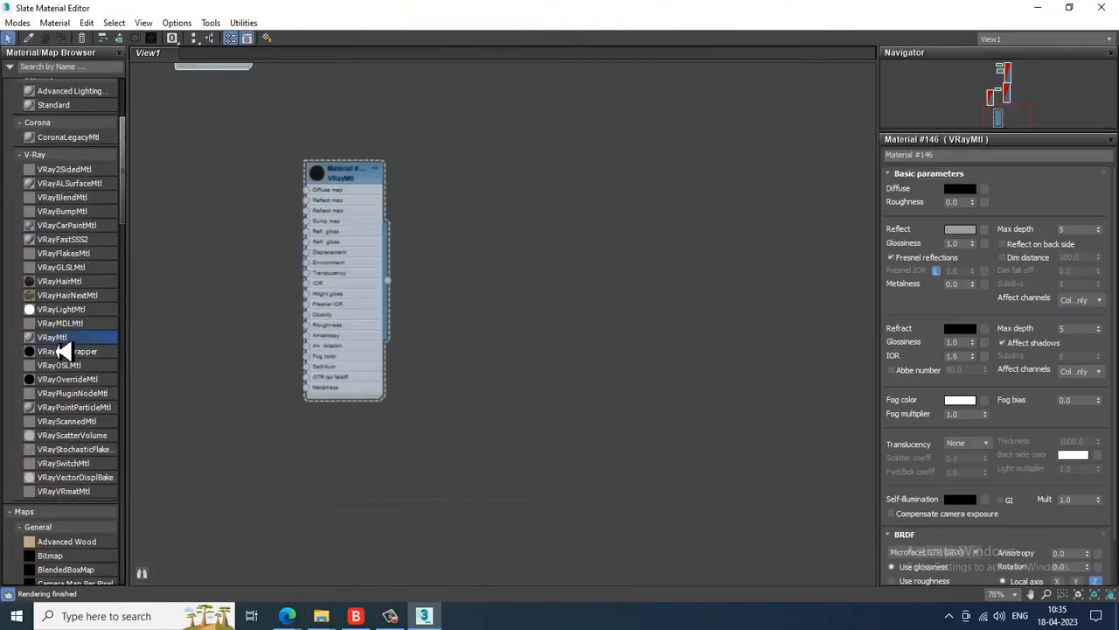
drag(527, 199, 527, 155)
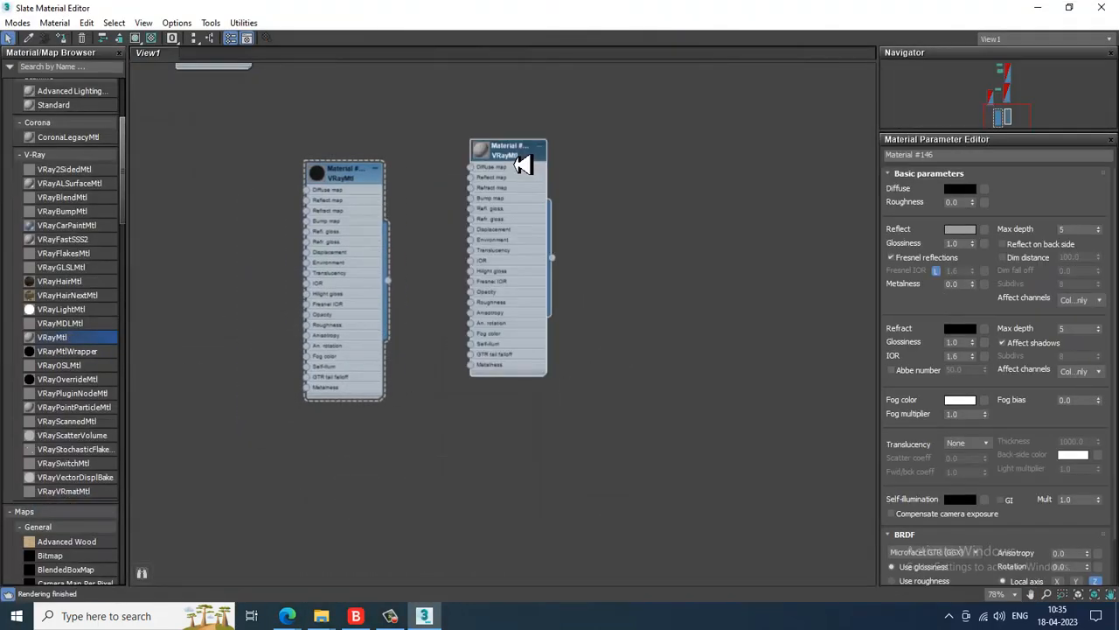
click(960, 188)
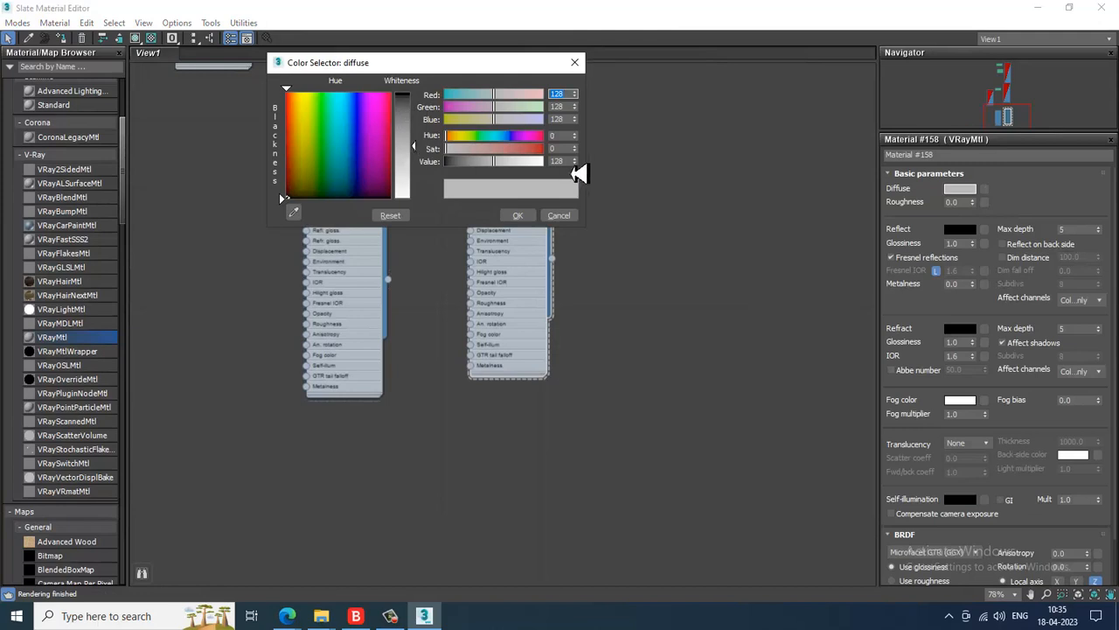
click(559, 215)
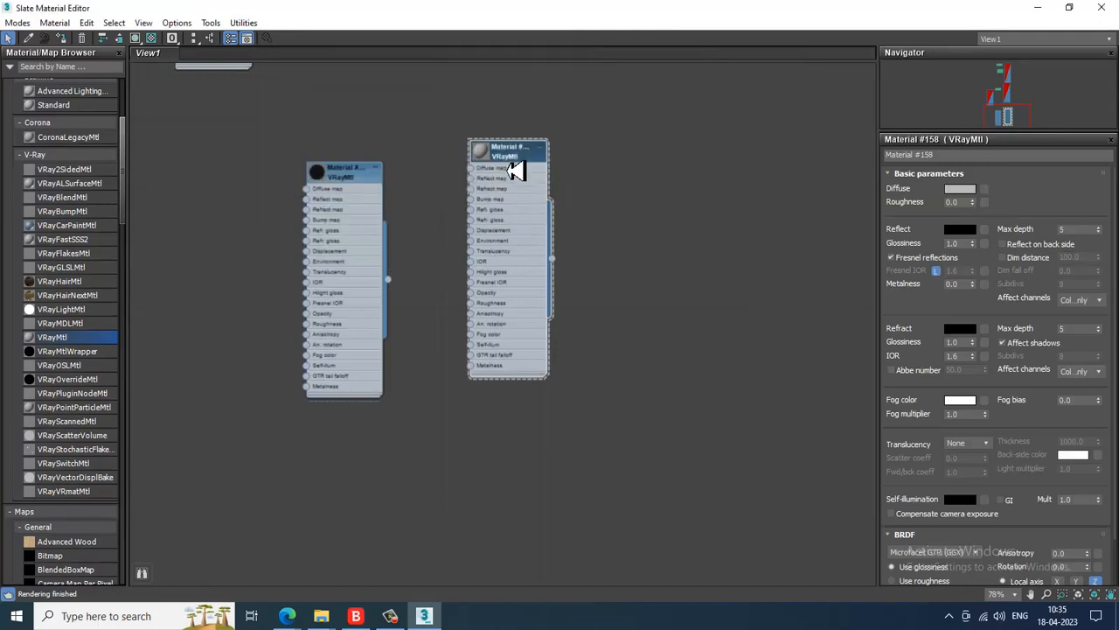
click(962, 189)
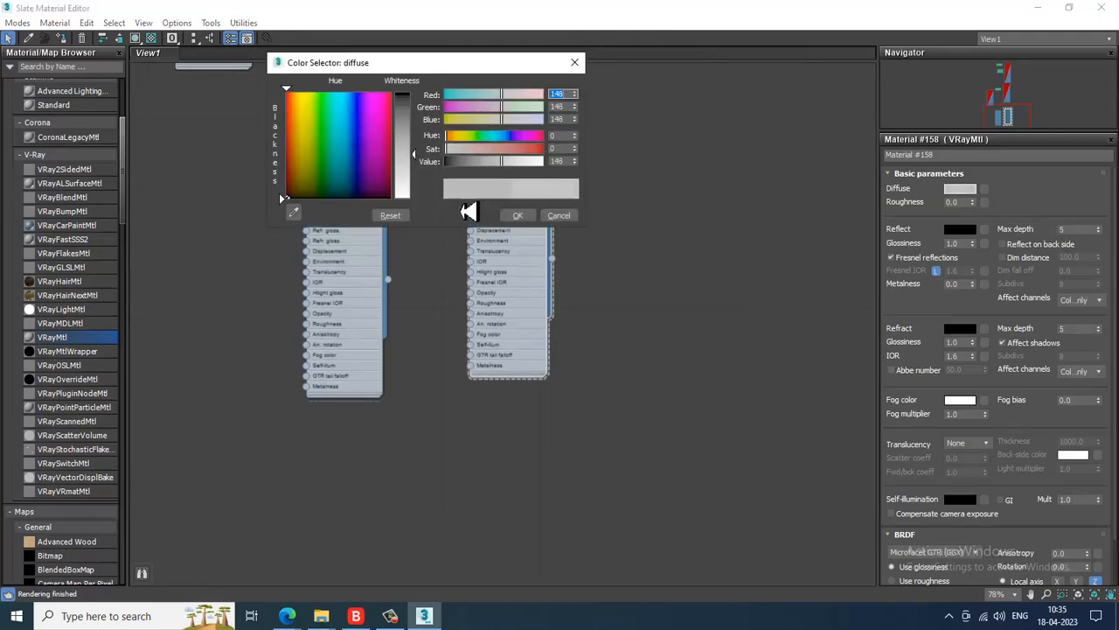
click(520, 216)
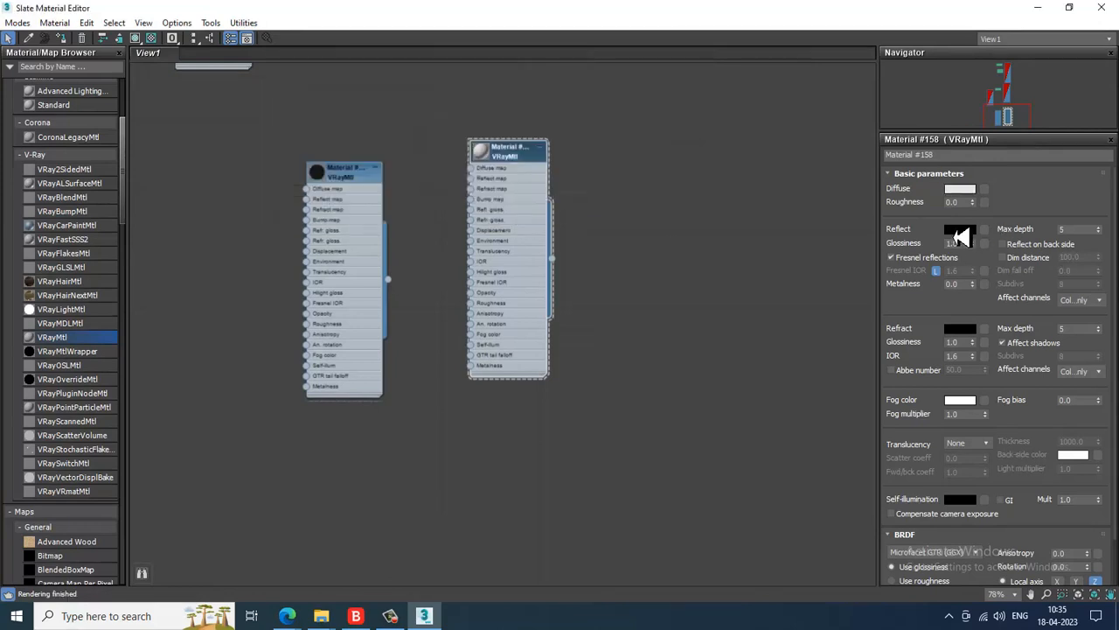
Give the second material near-white reflection, glossiness 0.92 and Fresnel IOR 19.16, assign it to the selected piston rod faces, and minimize the editor.
click(960, 233)
drag(418, 140, 430, 200)
click(518, 216)
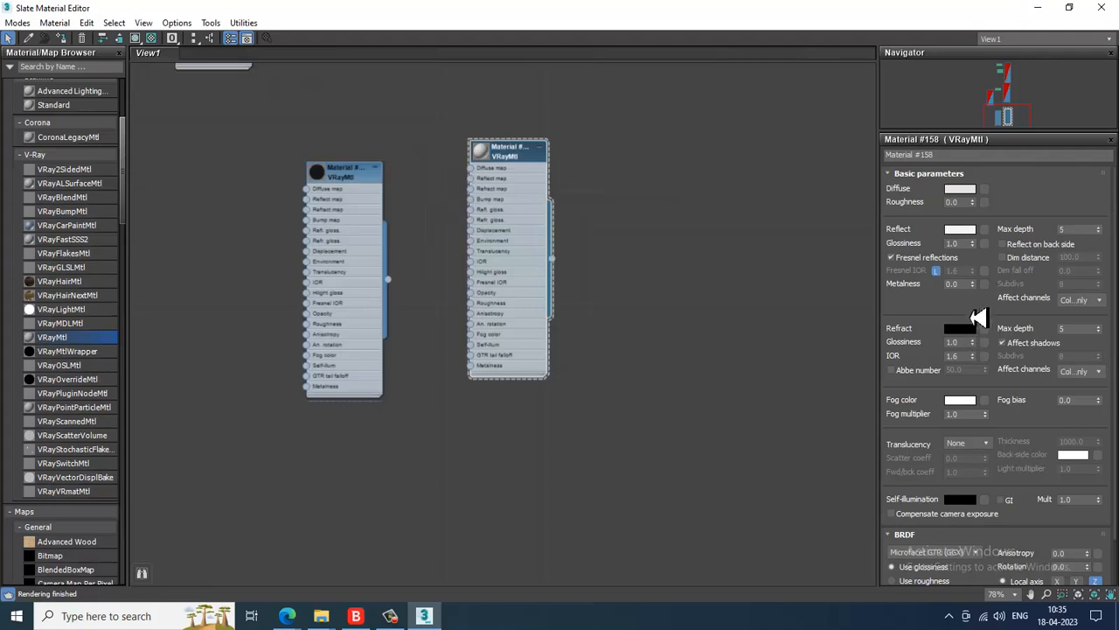
mouse_move(973, 244)
mouse_down()
mouse_move(996, 35)
mouse_move(1020, 355)
mouse_move(1006, 67)
mouse_move(982, 257)
mouse_up()
click(936, 270)
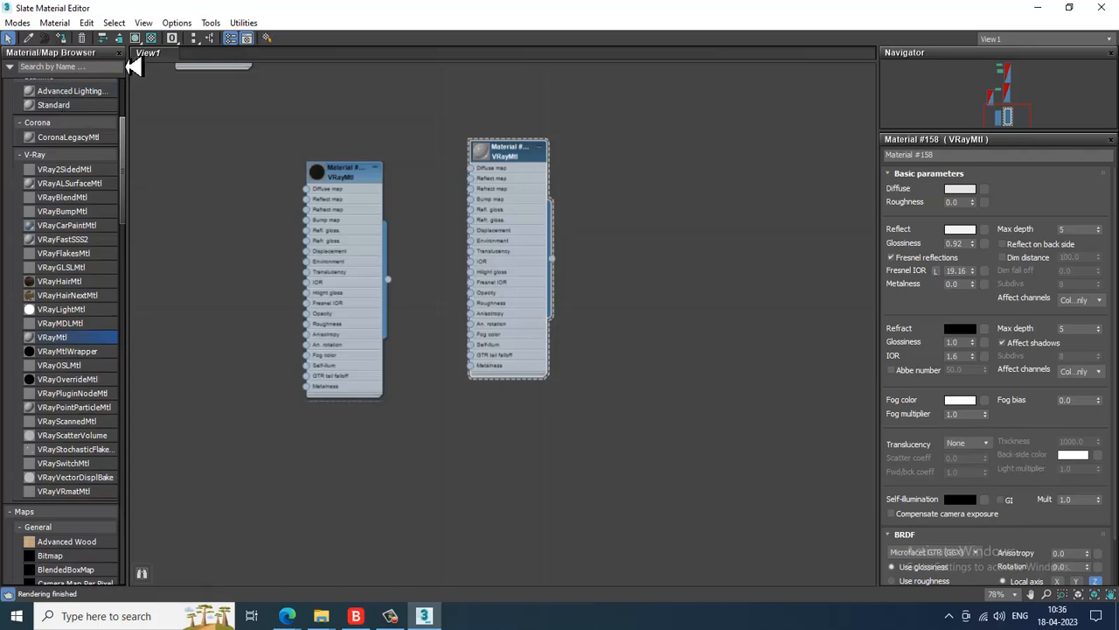
click(1037, 8)
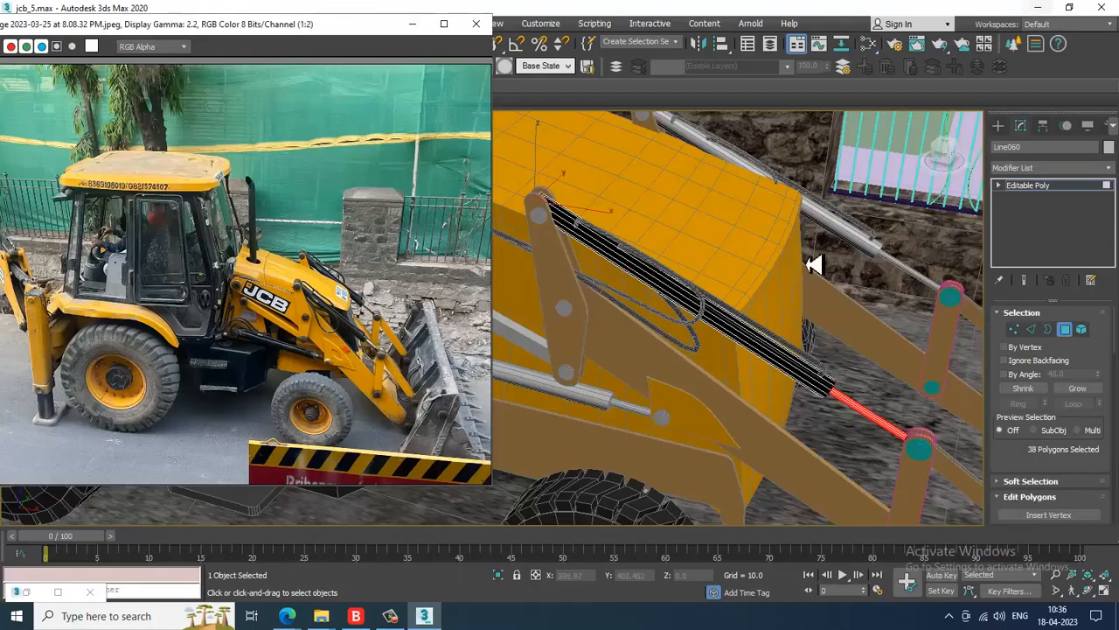
Assign the black material to the barrel faces of the far-side upper loader cylinder and invert the polygon selection to its piston rod.
alt+middle_drag(819, 372, 998, 262)
click(1056, 191)
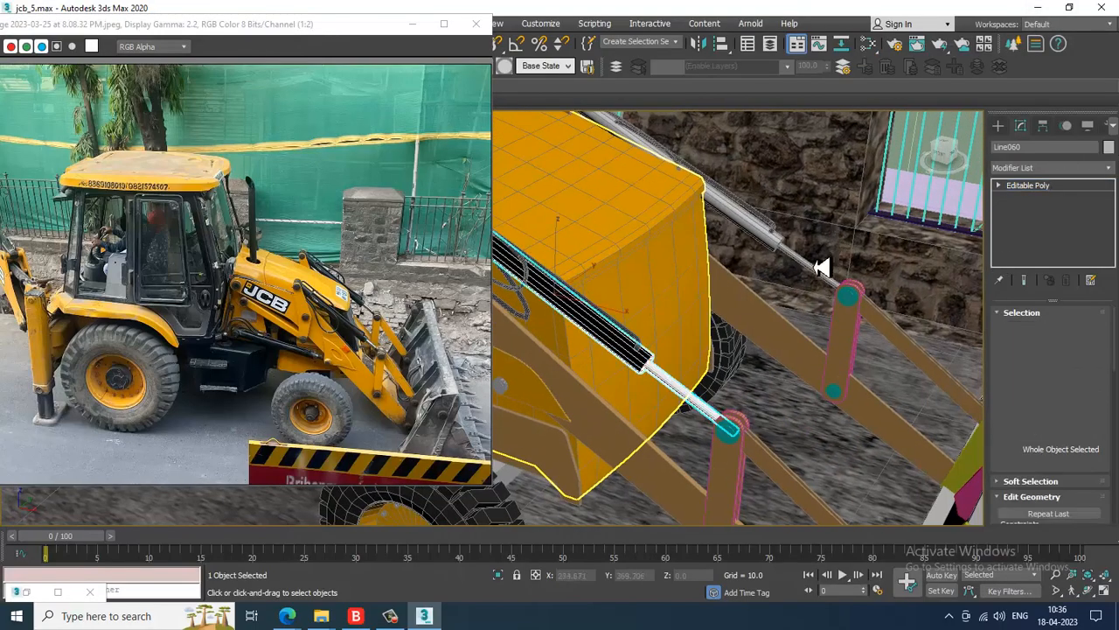
click(816, 265)
alt+middle_drag(785, 239, 809, 282)
key(4)
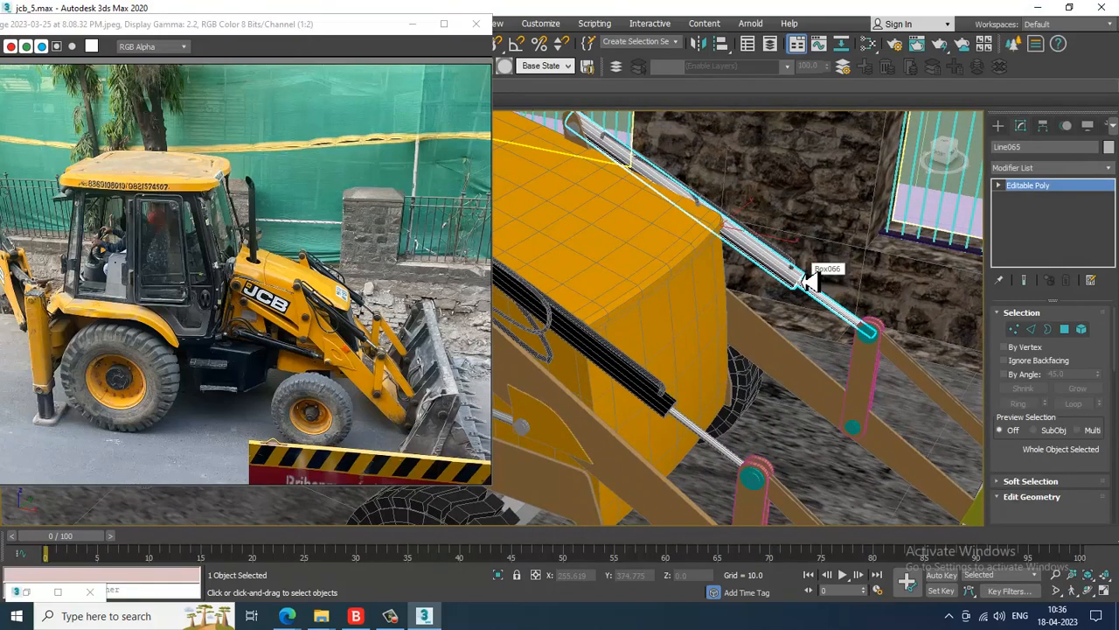
key(m)
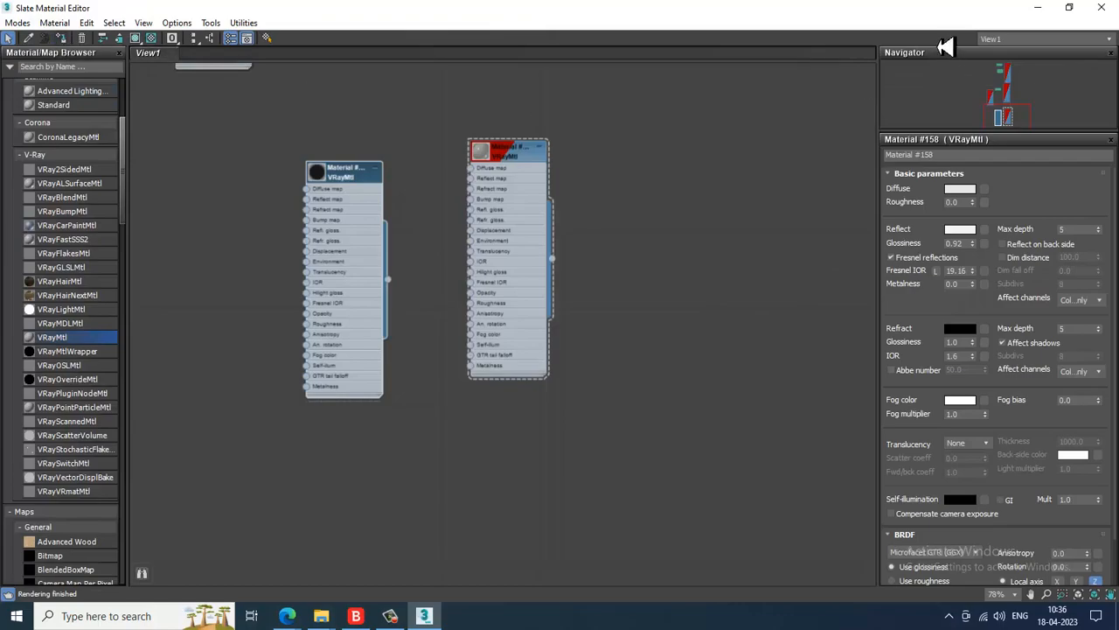
click(1038, 7)
key(ctrl+i)
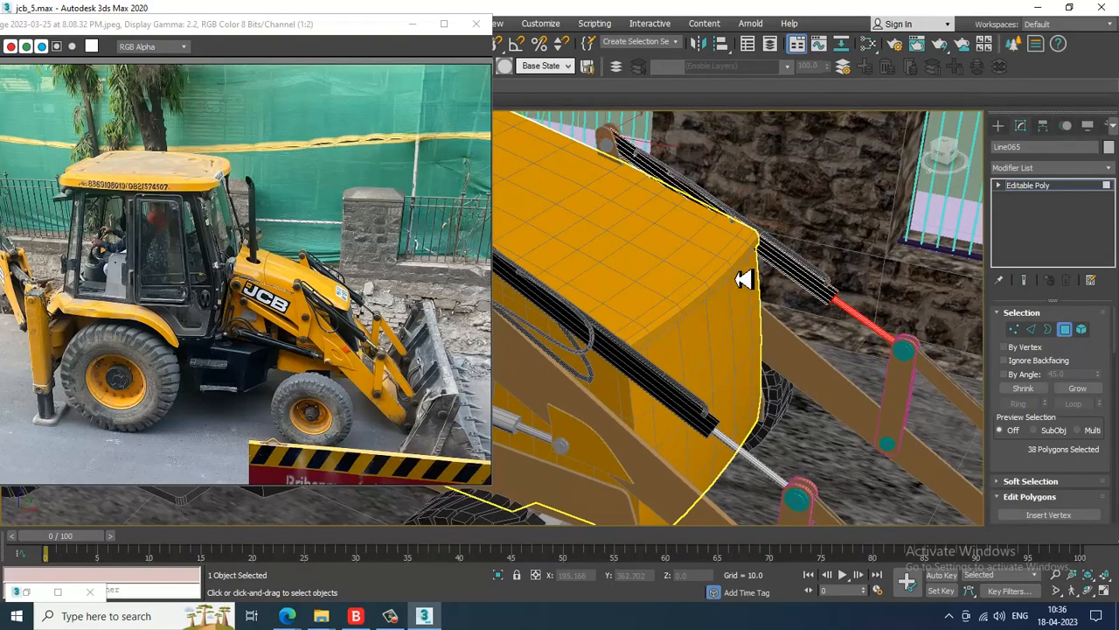
Assign the near-white reflective VRayMtl to the selected piston rod faces of the far-side upper cylinder and close the material editor.
key(m)
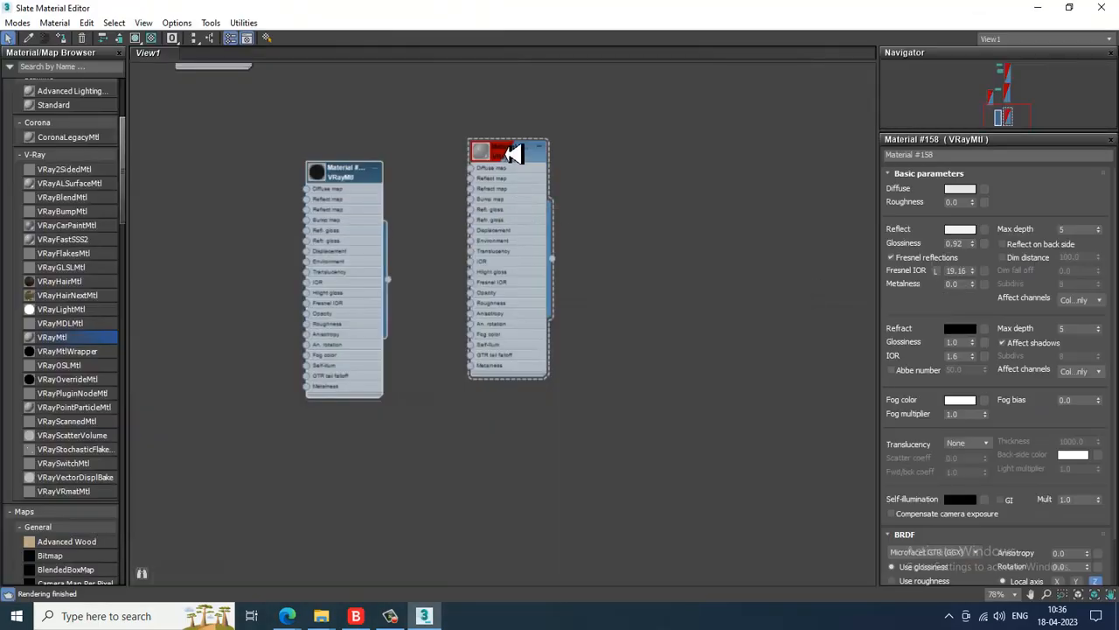
click(515, 153)
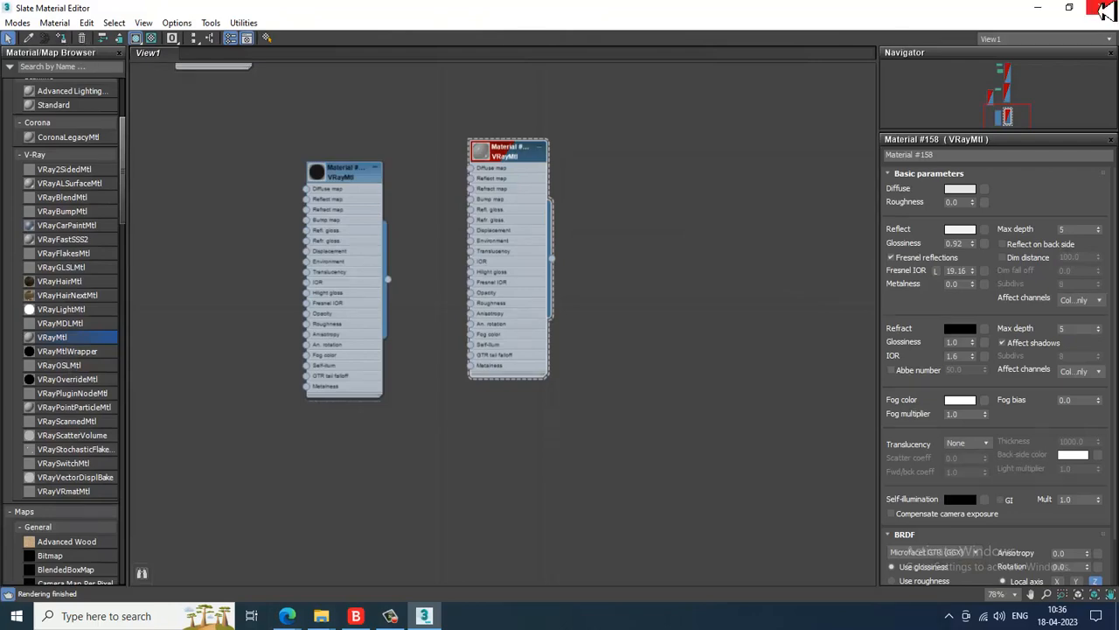
click(1107, 8)
scroll(790, 341, down, 5)
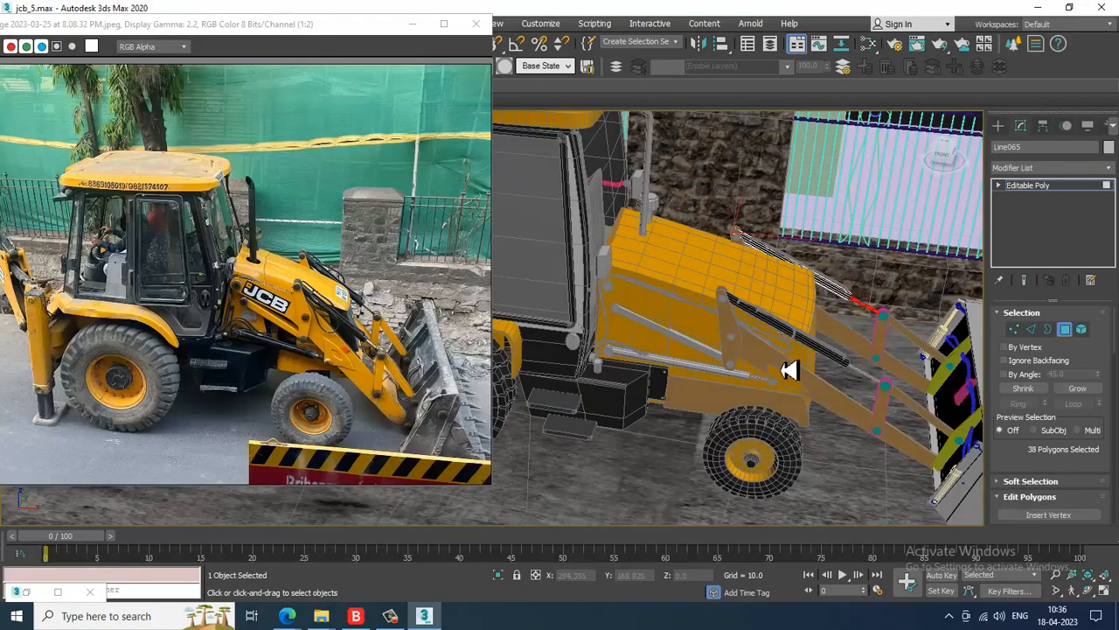
key(z)
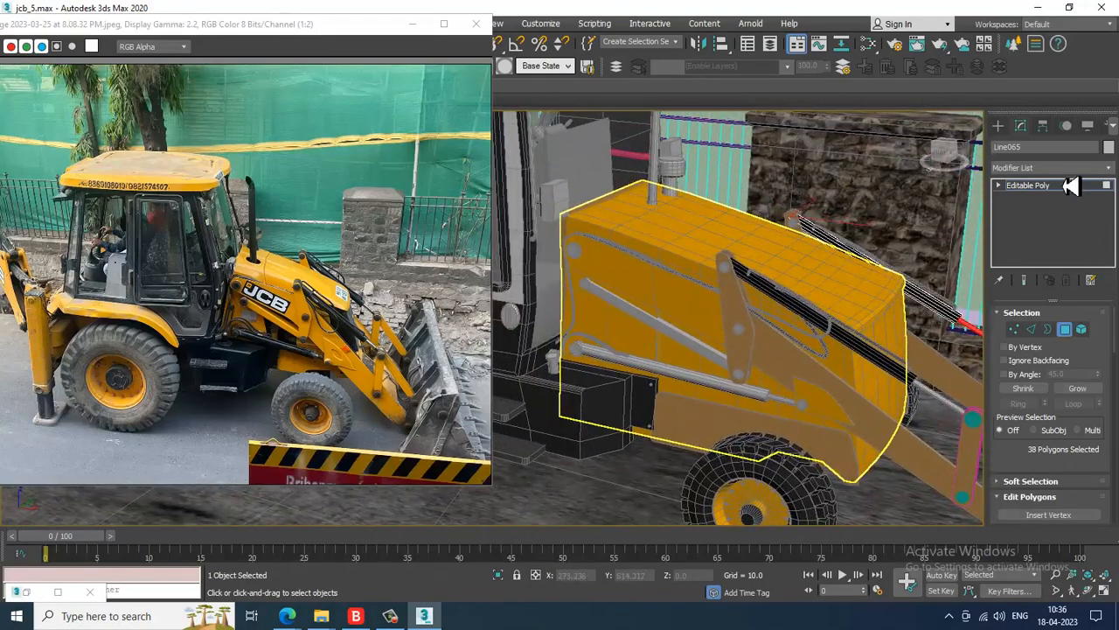
Select the barrel faces of the lower lift cylinder beside the bonnet and assign them the black material.
click(1071, 186)
scroll(767, 347, up, 5)
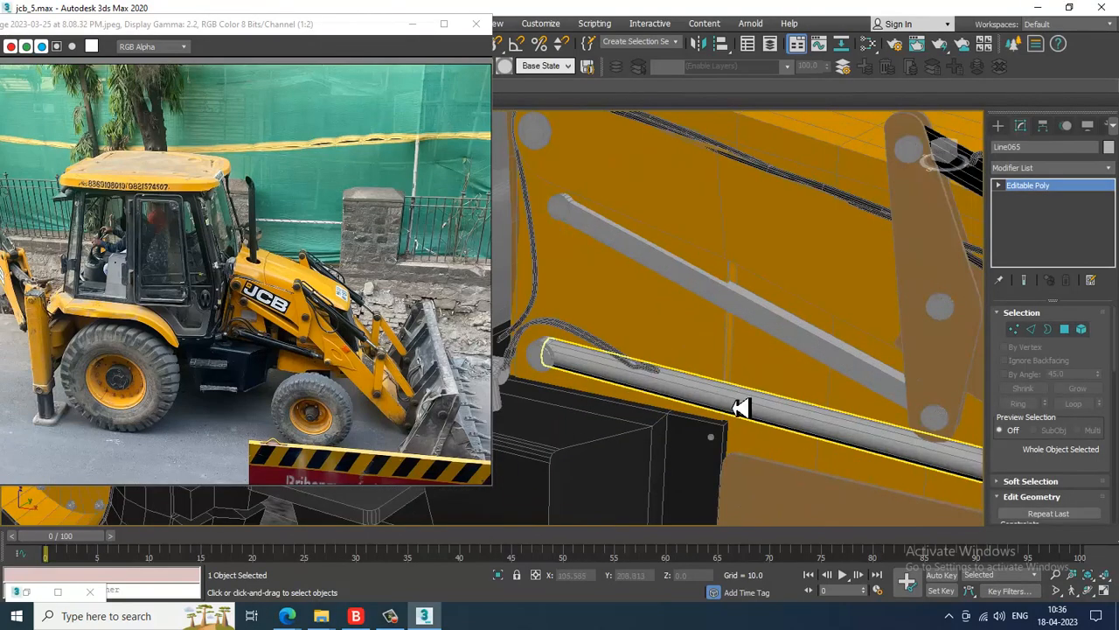
click(789, 407)
key(4)
middle_drag(717, 358, 625, 331)
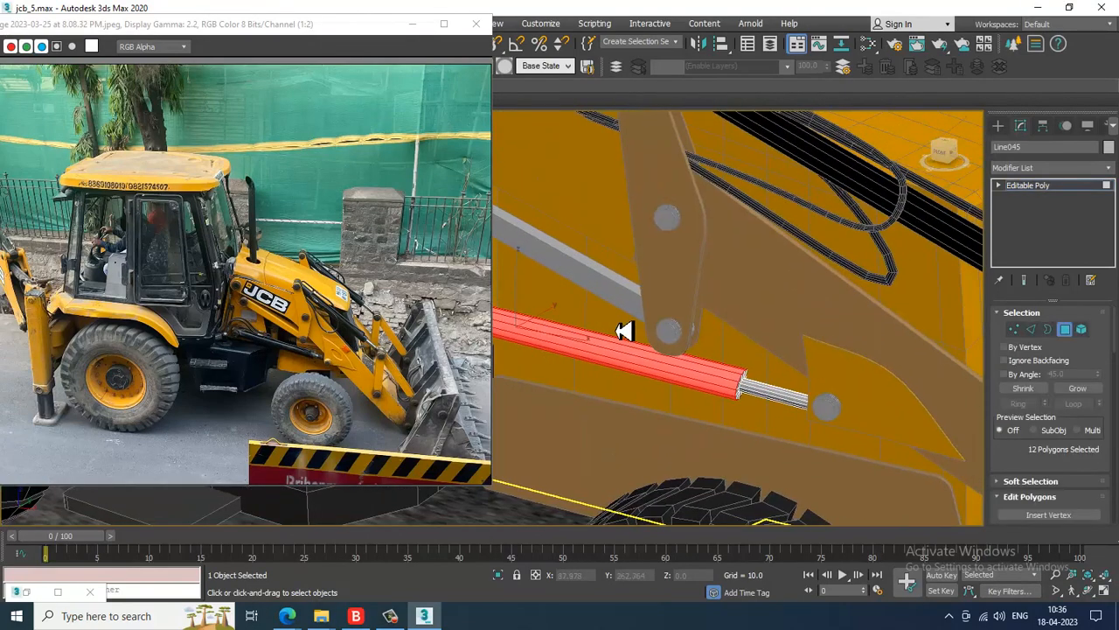
key(m)
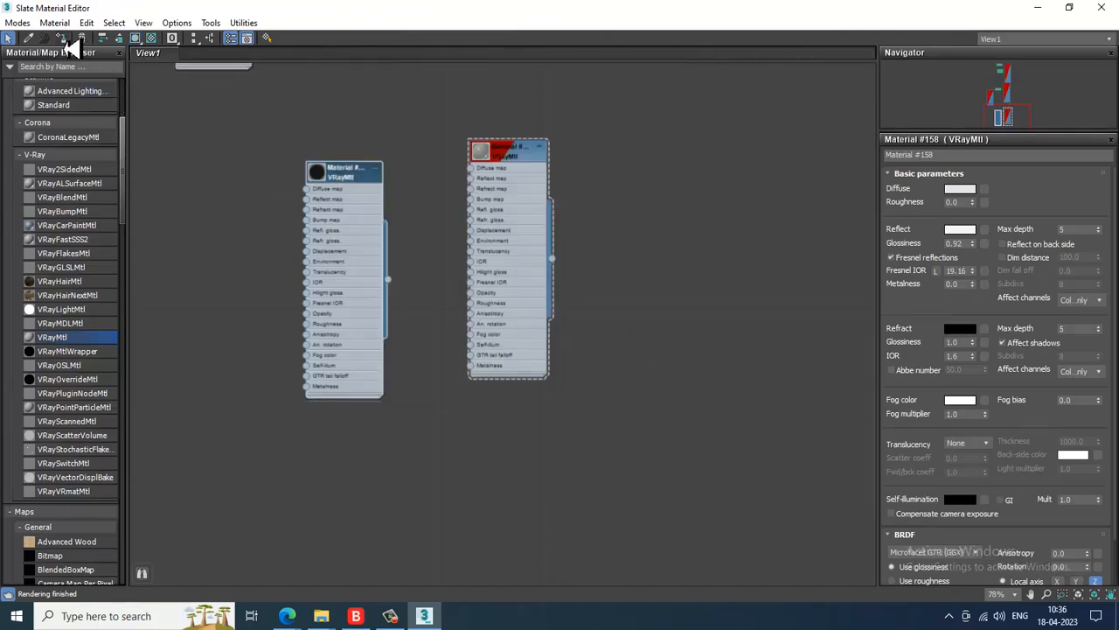
click(1038, 7)
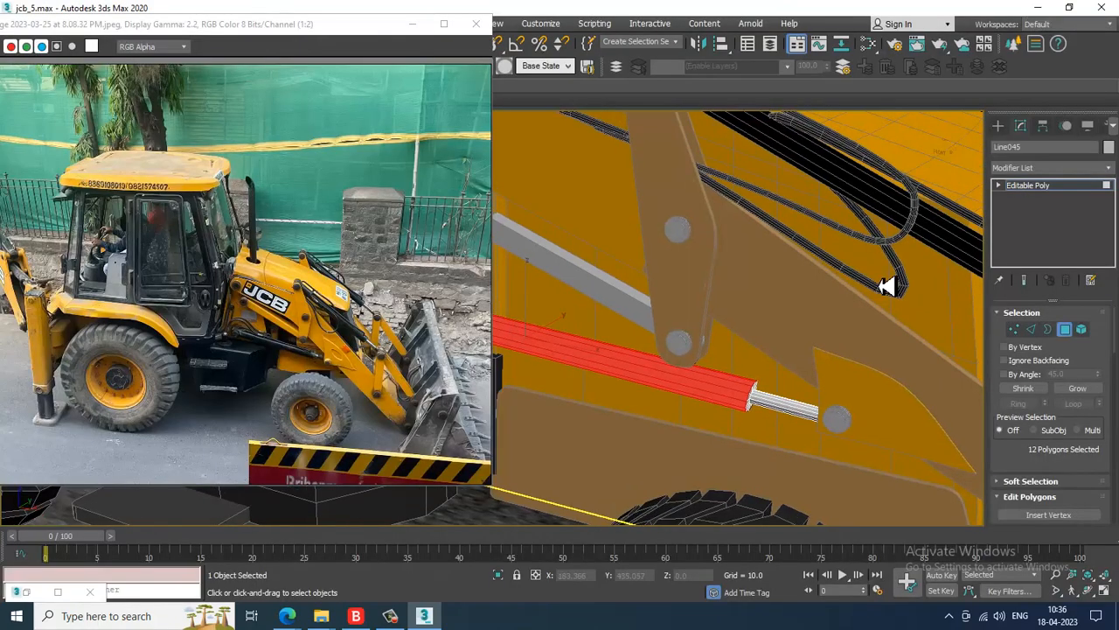
Invert the lift cylinder's polygon selection, assign the reflective material to its piston rod, and leave polygon editing.
key(m)
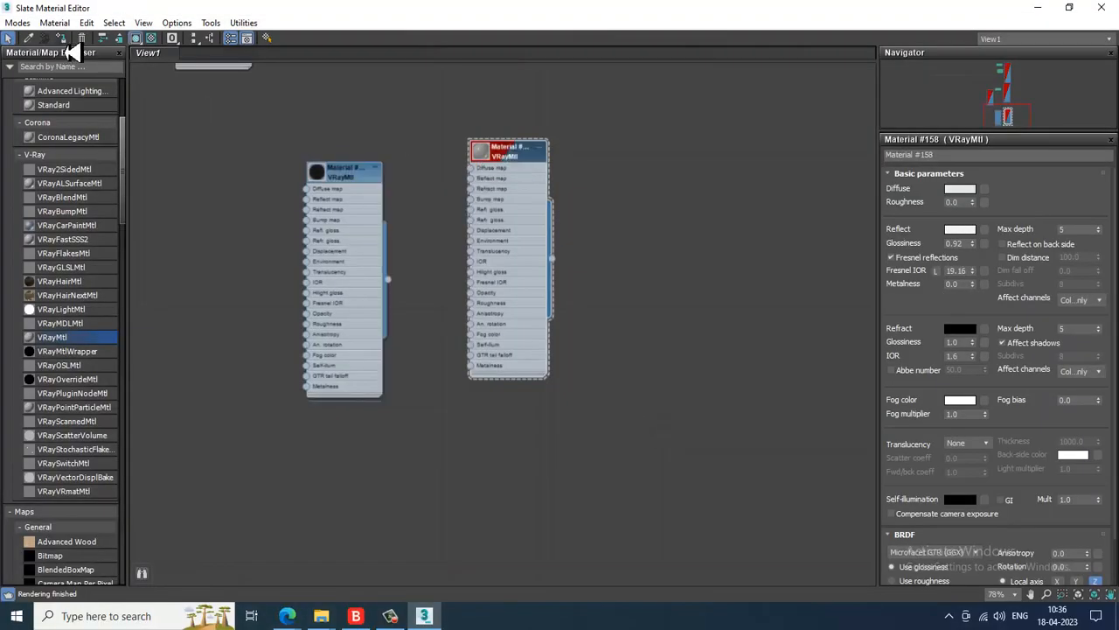
click(1038, 8)
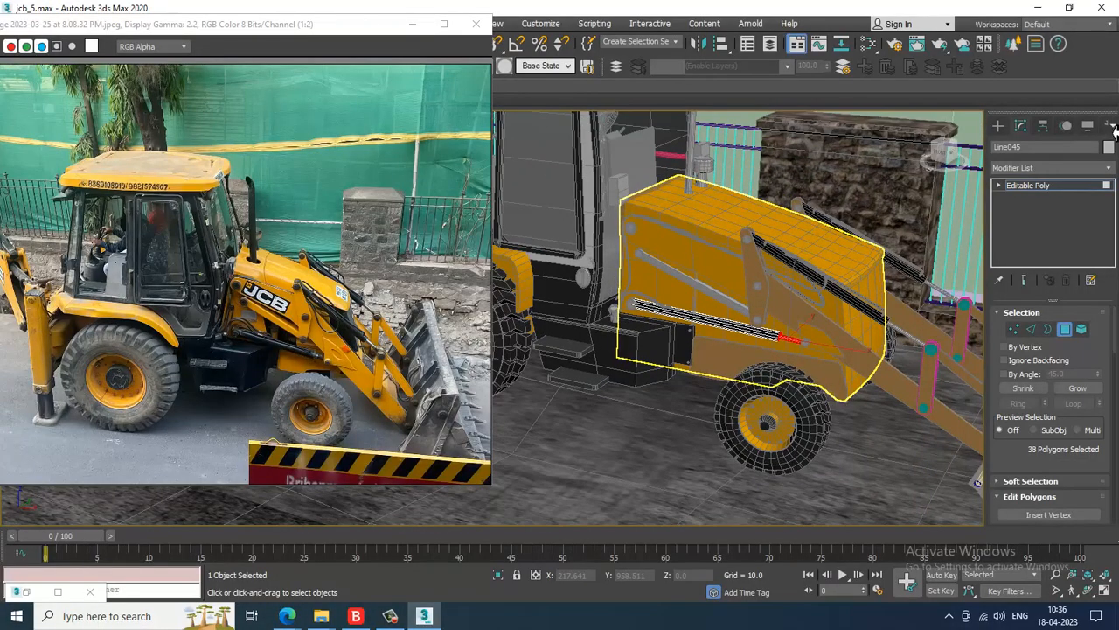
click(1066, 188)
Select the three hydraulic hose objects running along the near side of the bonnet and above the lift cylinder.
middle_drag(806, 260, 819, 260)
alt+middle_drag(762, 236, 779, 233)
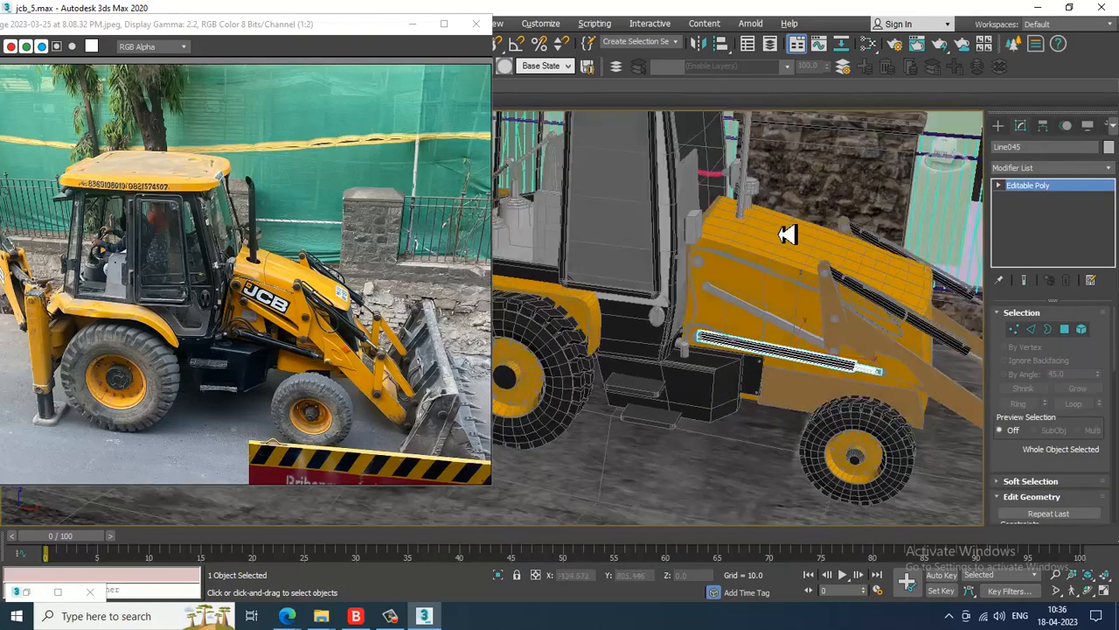
middle_drag(717, 140, 755, 305)
click(742, 303)
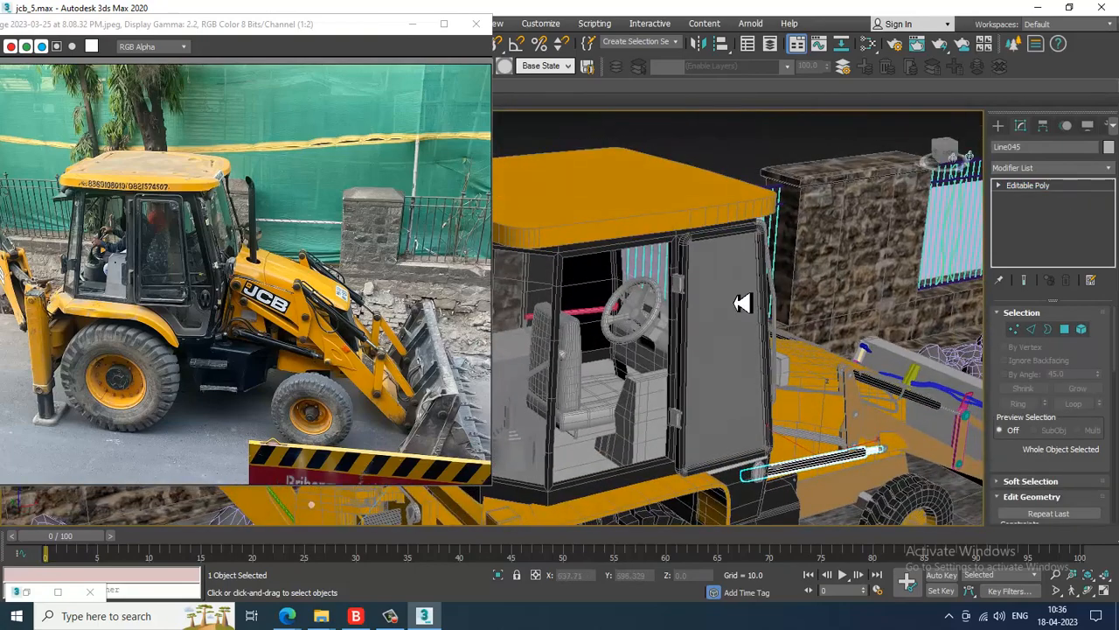
alt+middle_drag(863, 360, 814, 282)
scroll(812, 278, up, 3)
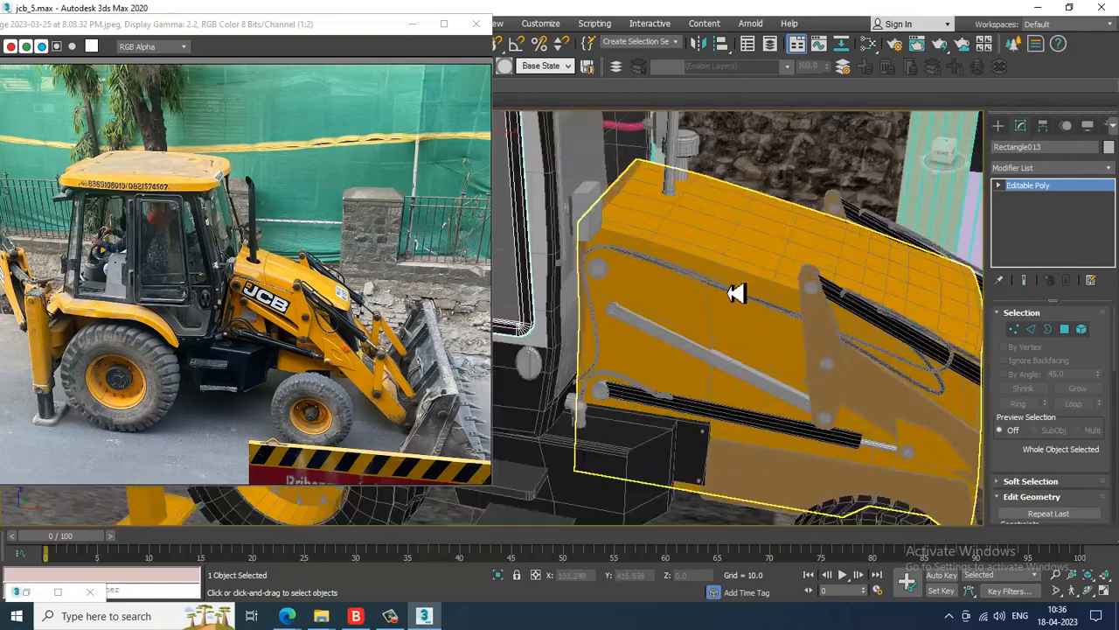
click(702, 285)
scroll(710, 297, up, 5)
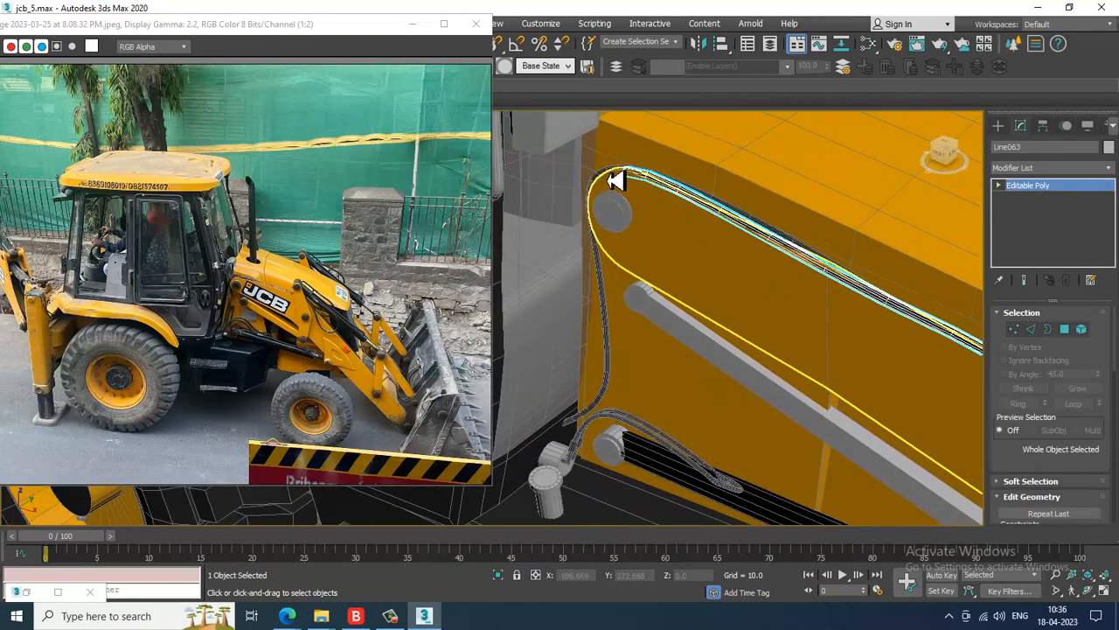
ctrl+click(611, 184)
scroll(610, 417, down, 2)
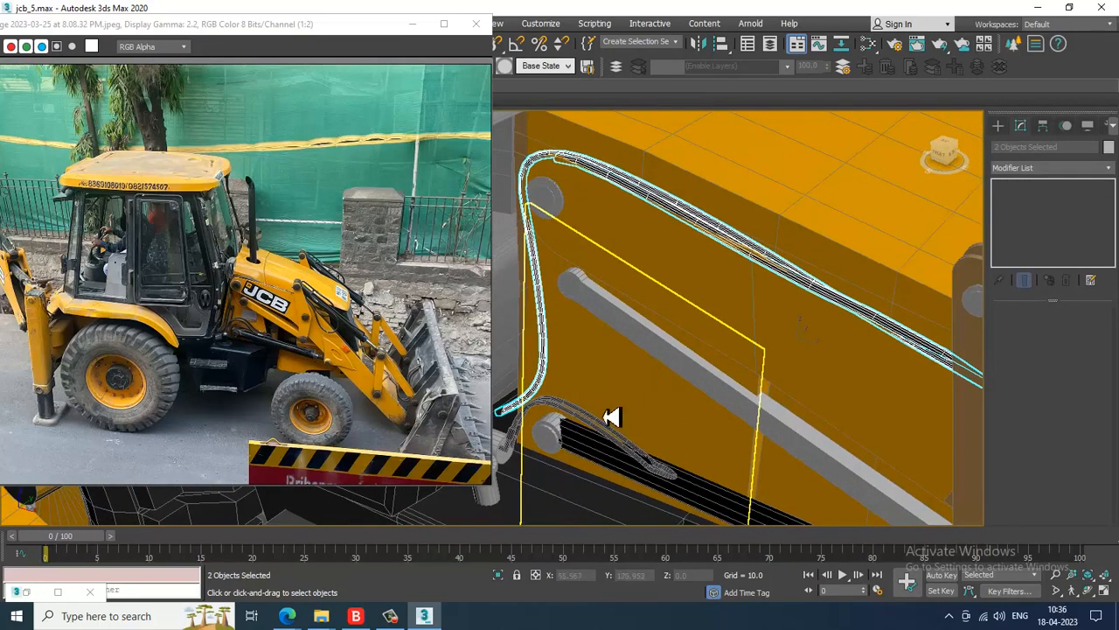
ctrl+click(600, 429)
Add the looped hose beside the upper loader cylinder and the short hose at the other side's lift cylinder to the selection.
scroll(600, 440, down, 8)
scroll(680, 378, up, 10)
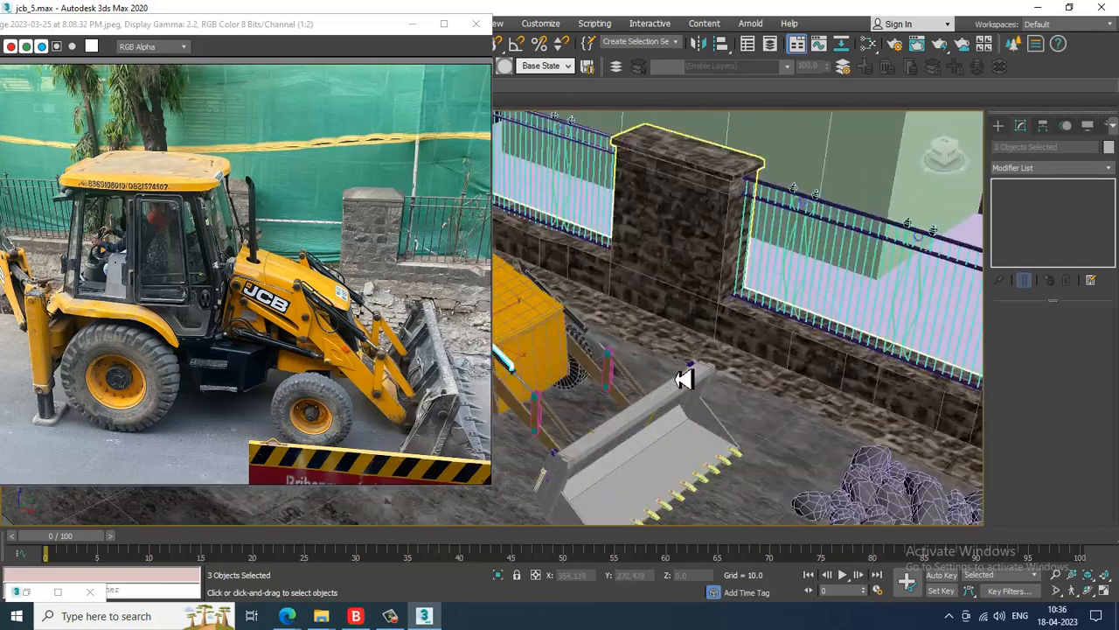
scroll(679, 374, up, 6)
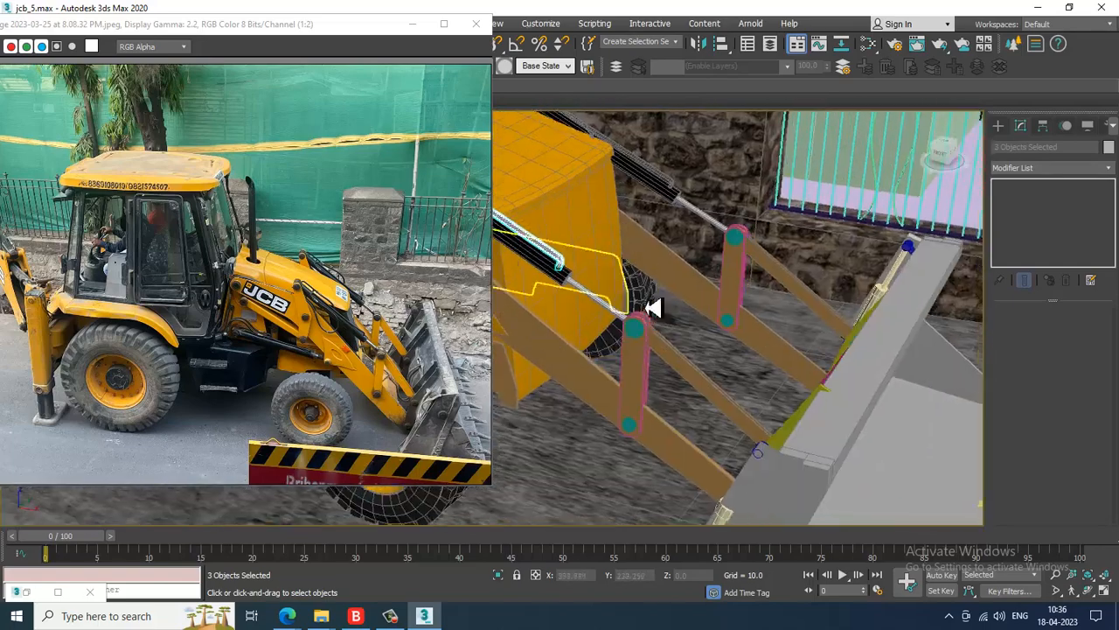
alt+middle_drag(804, 316, 599, 342)
ctrl+click(607, 363)
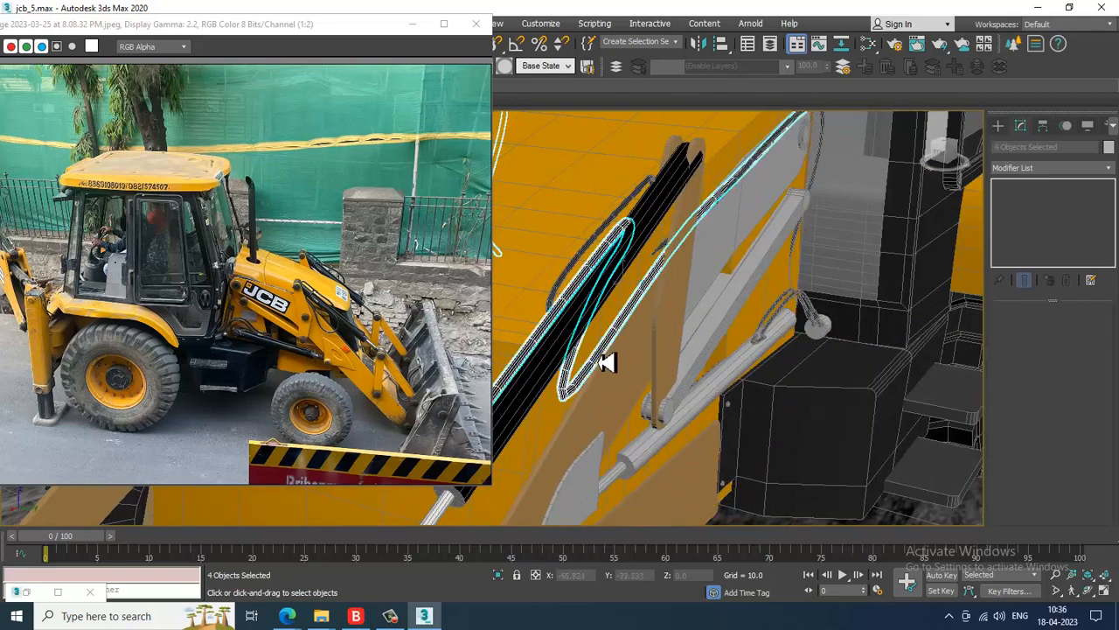
ctrl+click(803, 306)
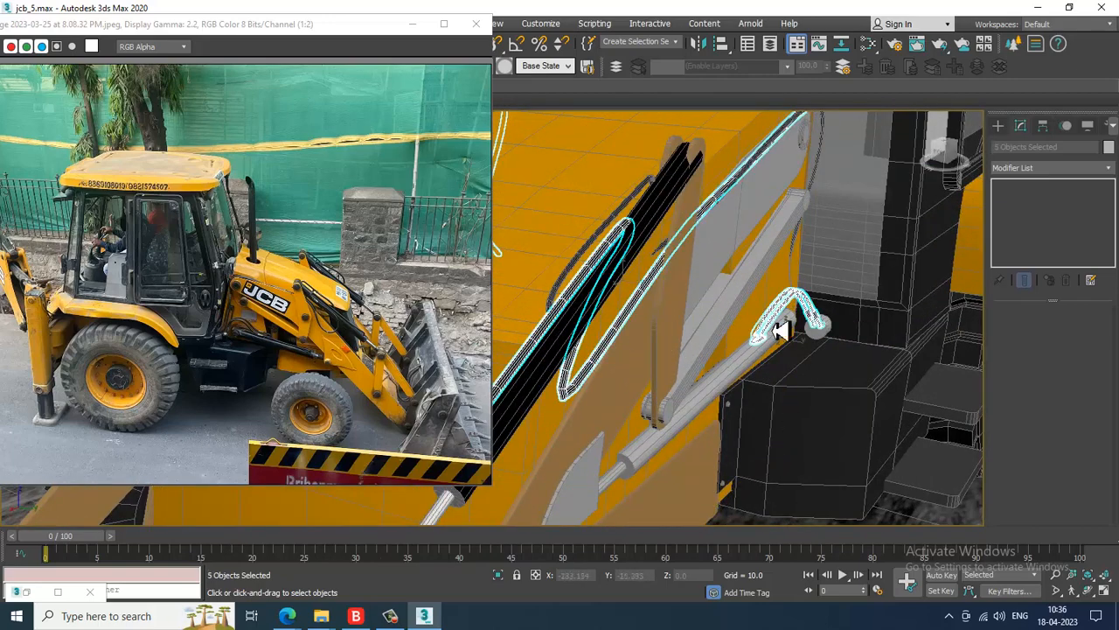
alt+middle_drag(758, 360, 862, 349)
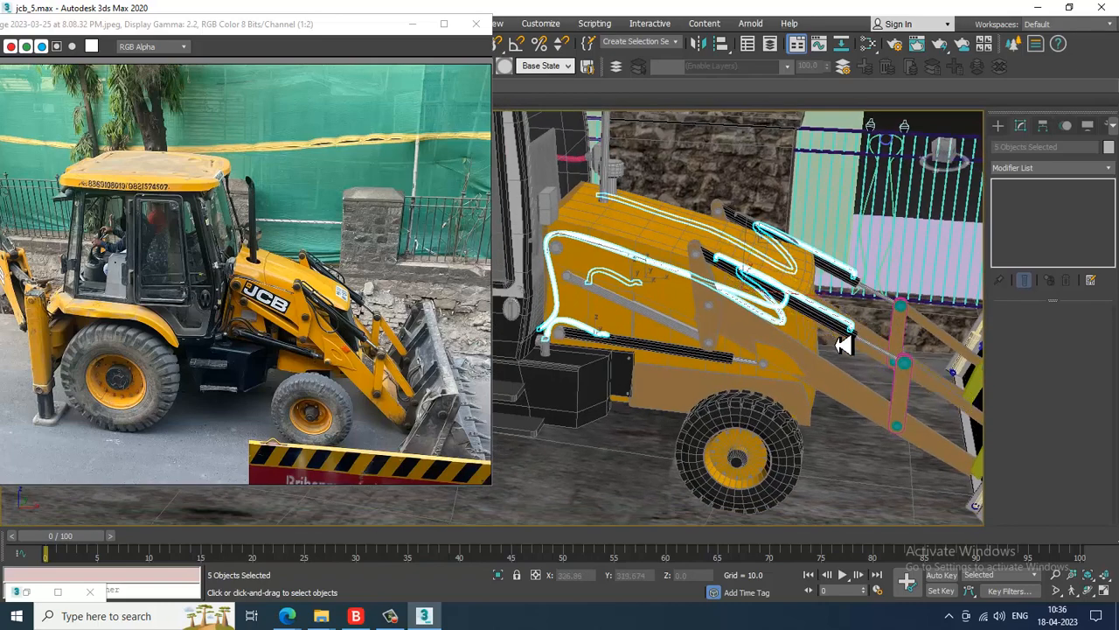
Create a third VRayMtl below the existing two and set its diffuse colour to dark grey.
key(m)
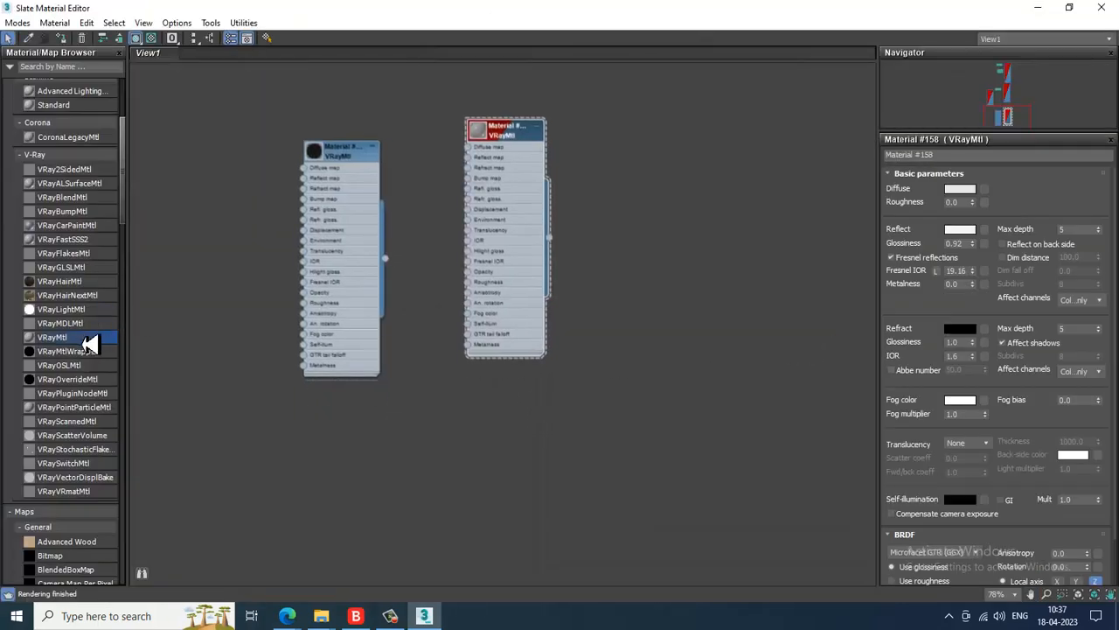
drag(432, 401, 429, 400)
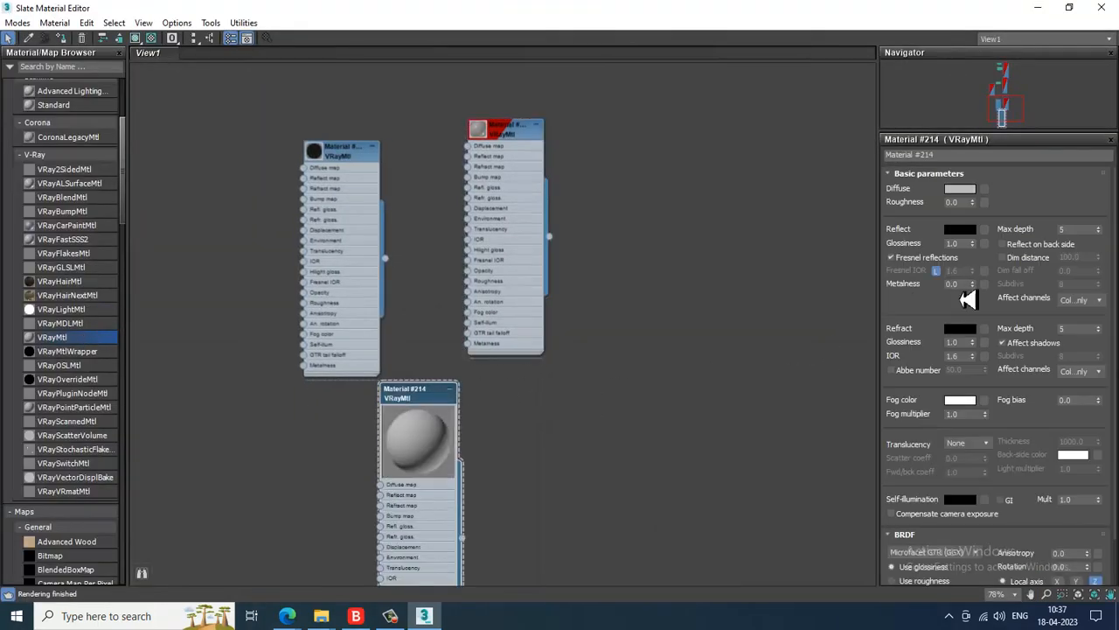
click(971, 190)
drag(402, 166, 420, 105)
click(518, 215)
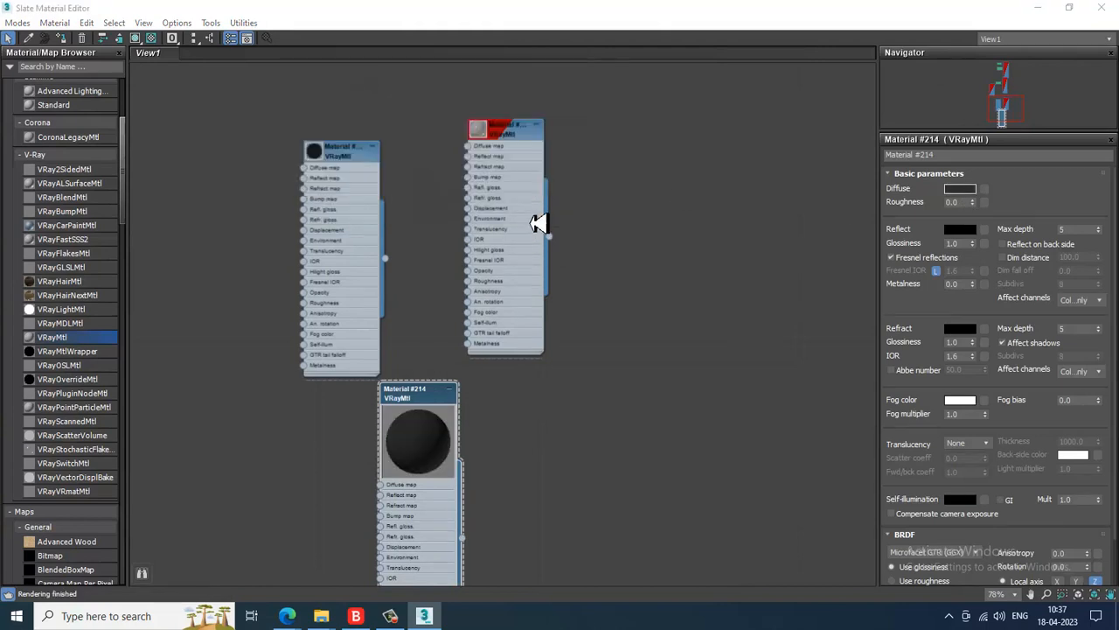
Set the new material's reflect colour to grey, name it wiresss, assign it to the selected hoses, and minimize the editor.
click(960, 229)
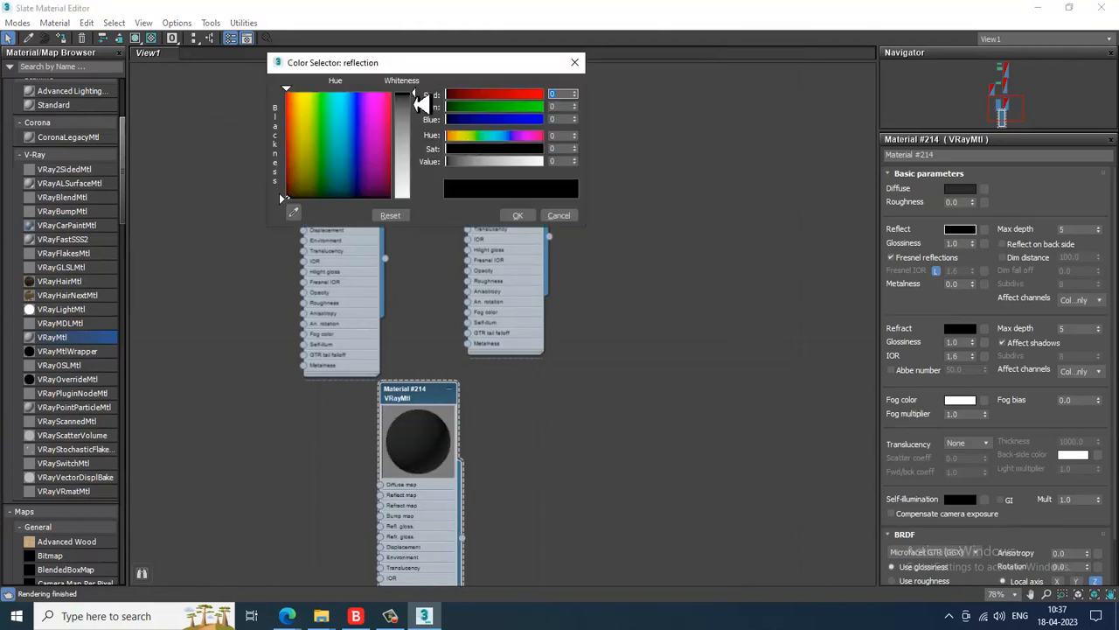
drag(409, 92, 414, 128)
click(518, 215)
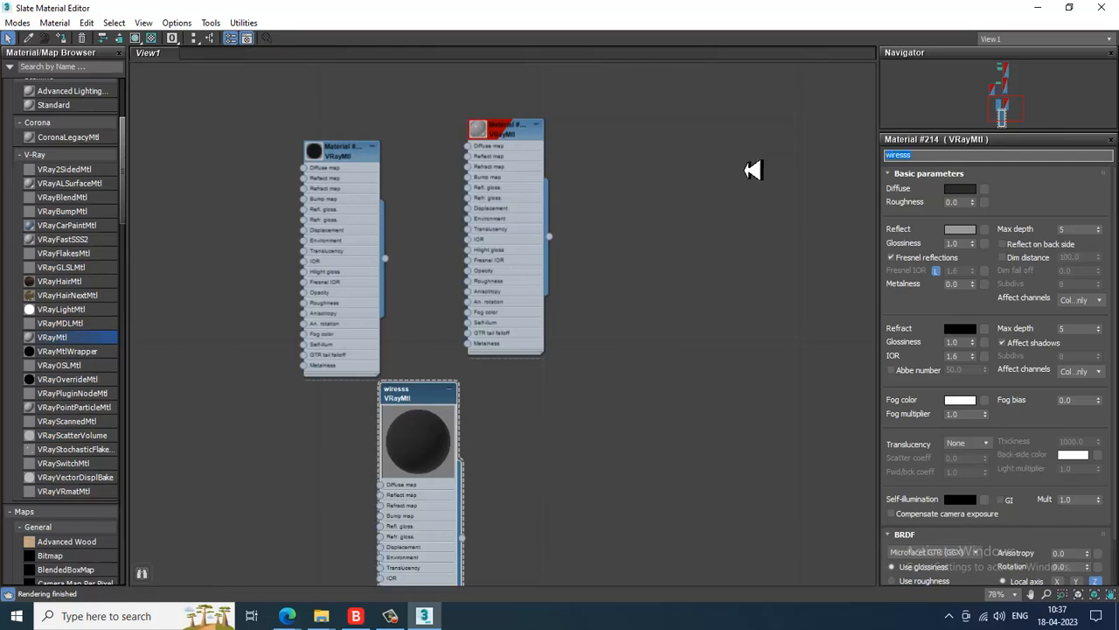
click(137, 39)
click(1044, 11)
Clear the hose selection and inspect the backhoe's rear swing frame and its fittings.
alt+middle_drag(712, 337, 955, 300)
click(963, 218)
middle_drag(744, 272, 755, 282)
scroll(685, 323, up, 2)
alt+middle_drag(647, 341, 752, 327)
scroll(670, 312, up, 4)
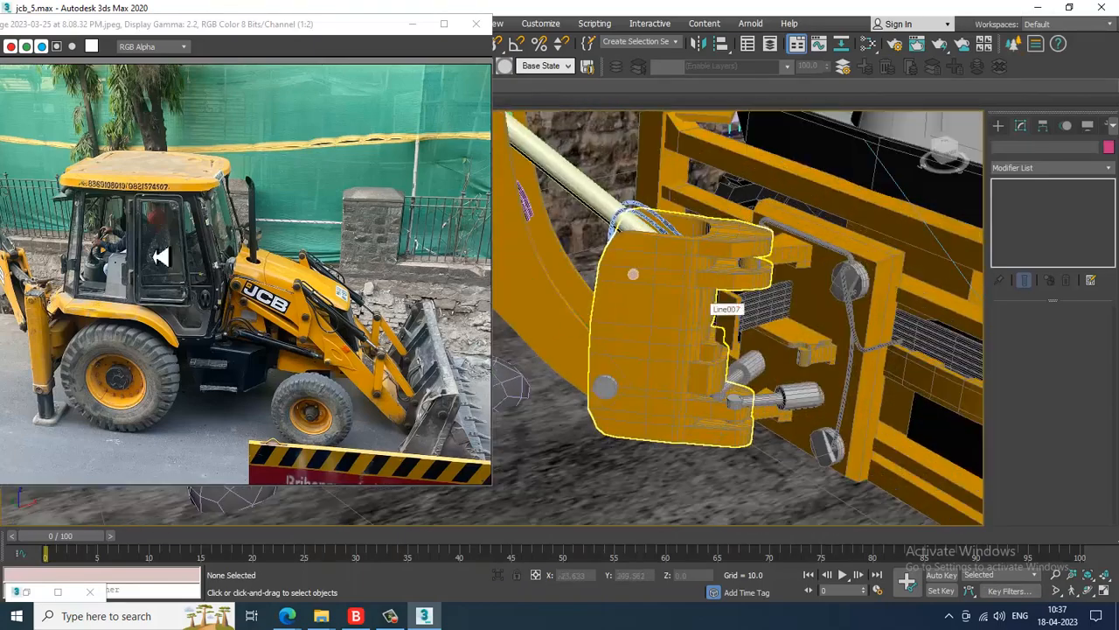
Open the reference photo WhatsApp Image 2023-03-25 at 8.08.34 PM (1).jpeg beside the model to compare the rear swing frame.
drag(172, 35, 137, 193)
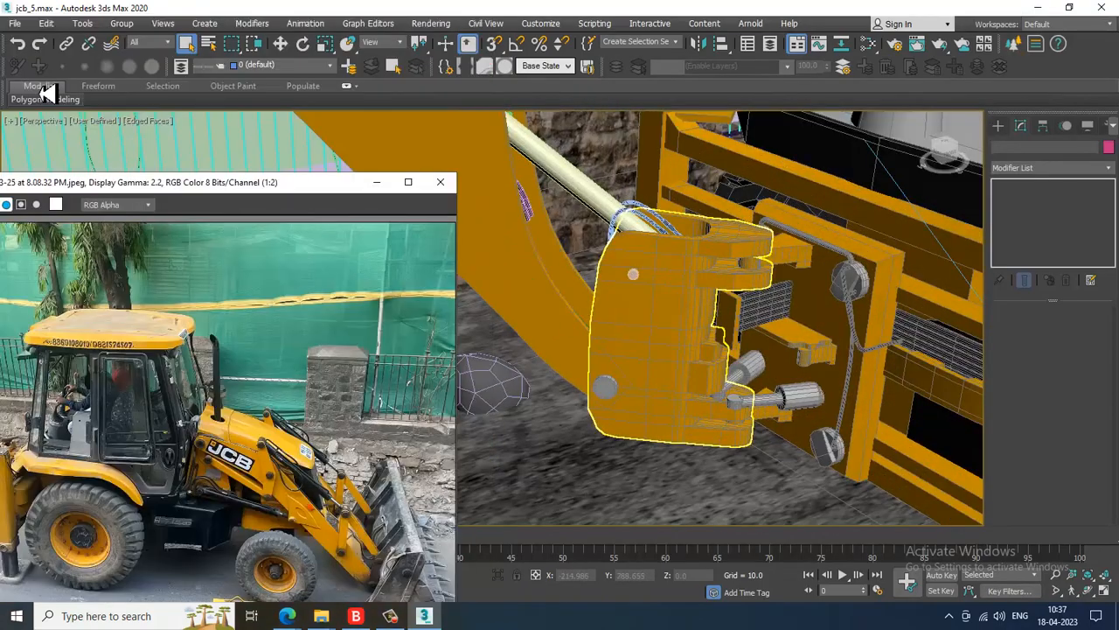
click(15, 23)
click(77, 115)
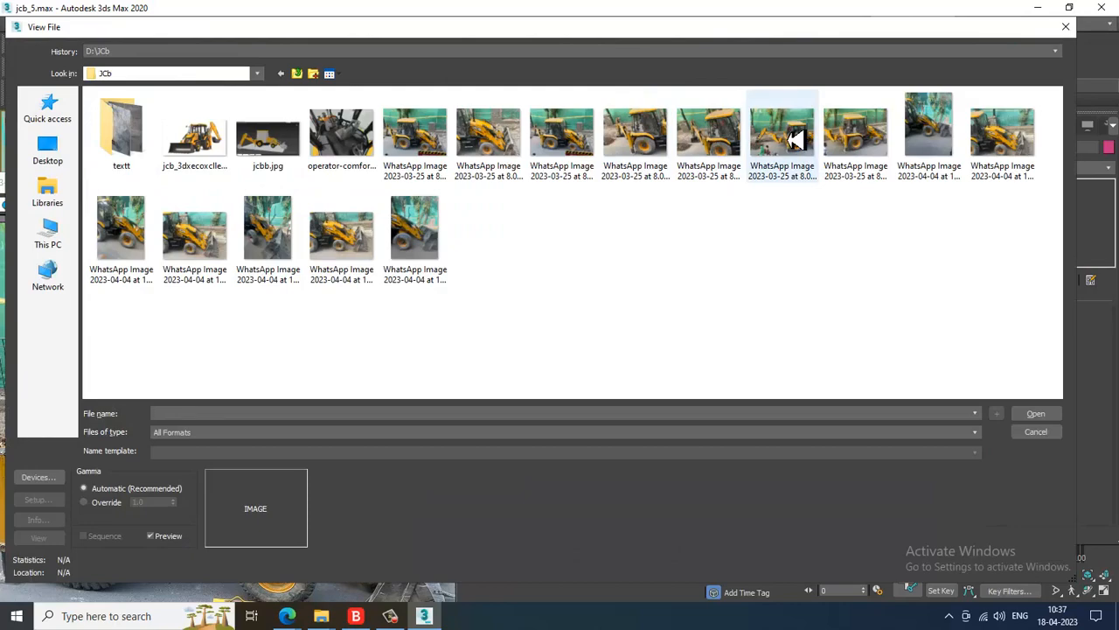
double_click(794, 140)
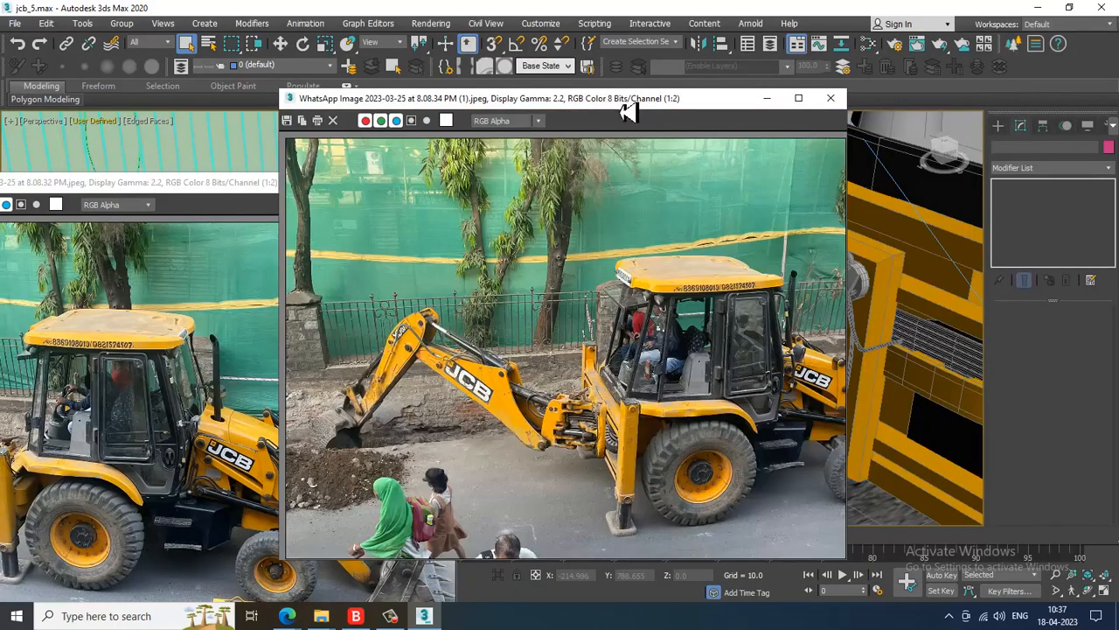
drag(619, 103, 225, 49)
middle_drag(516, 301, 644, 300)
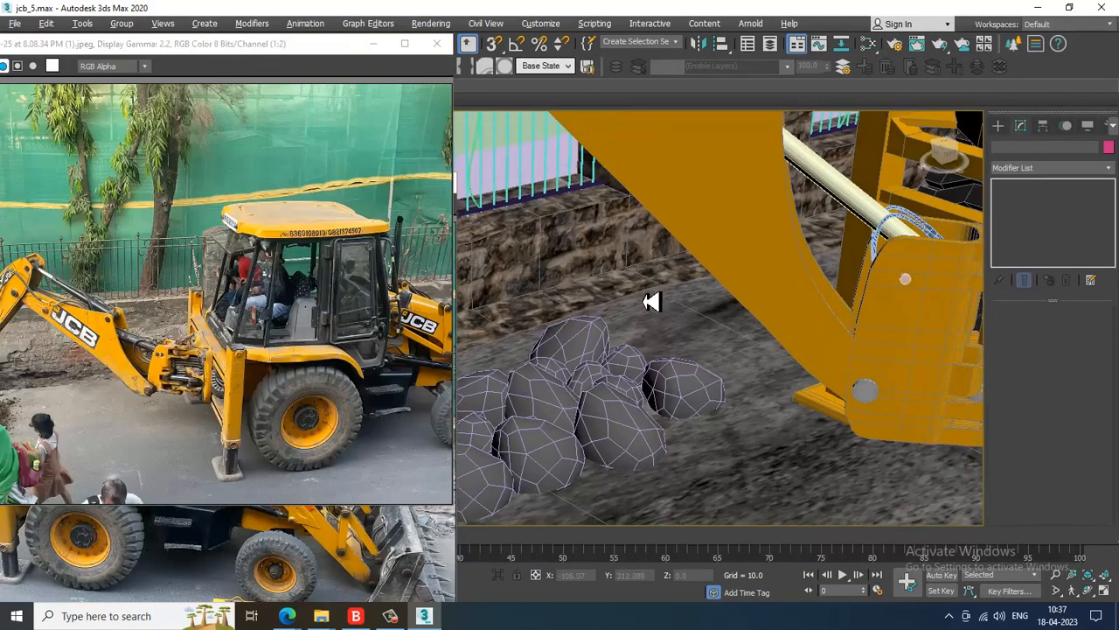
middle_drag(792, 312, 655, 331)
scroll(655, 331, down, 3)
middle_drag(790, 337, 722, 338)
scroll(721, 330, up, 3)
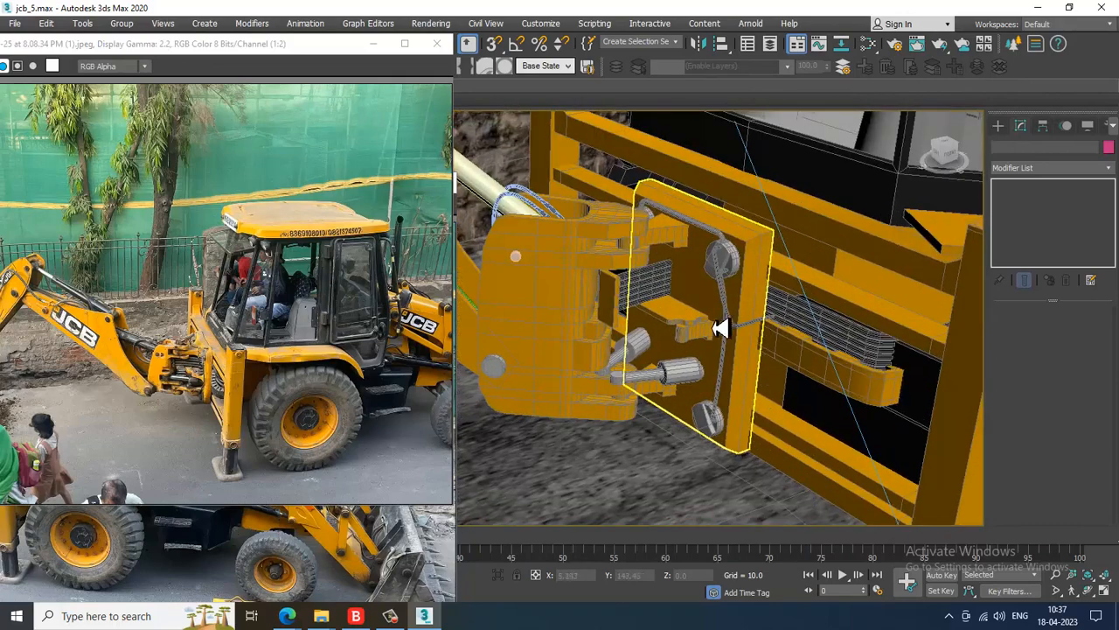
Select the six parallel hoses passing through the rear swing frame, assign the wiresss material to them, and close the material editor.
scroll(722, 329, up, 2)
click(878, 319)
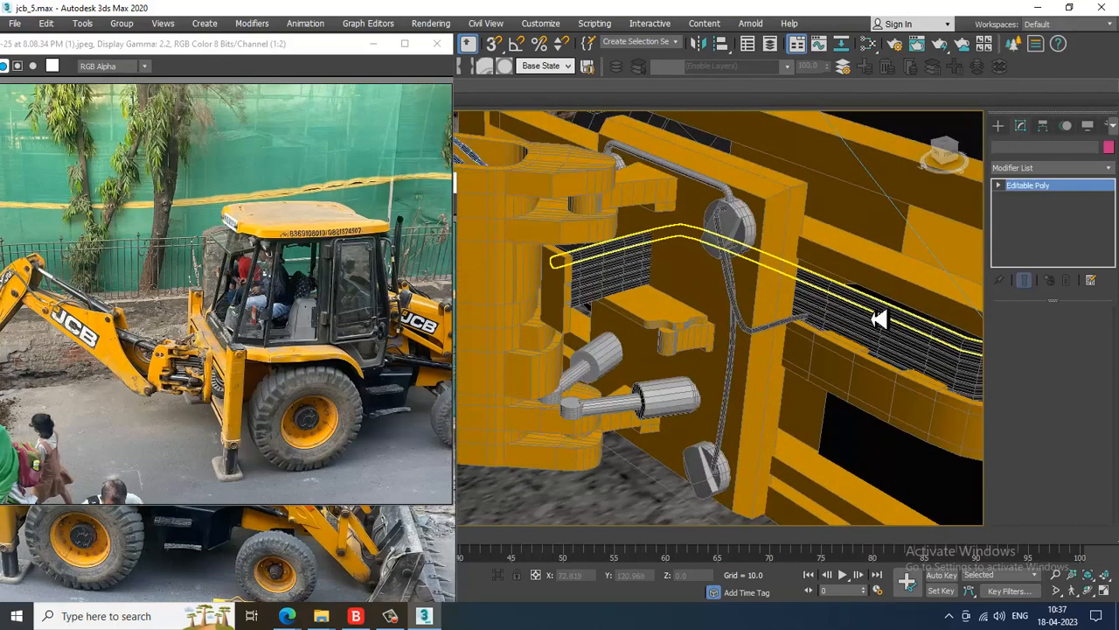
ctrl+click(880, 325)
ctrl+click(879, 335)
ctrl+click(876, 349)
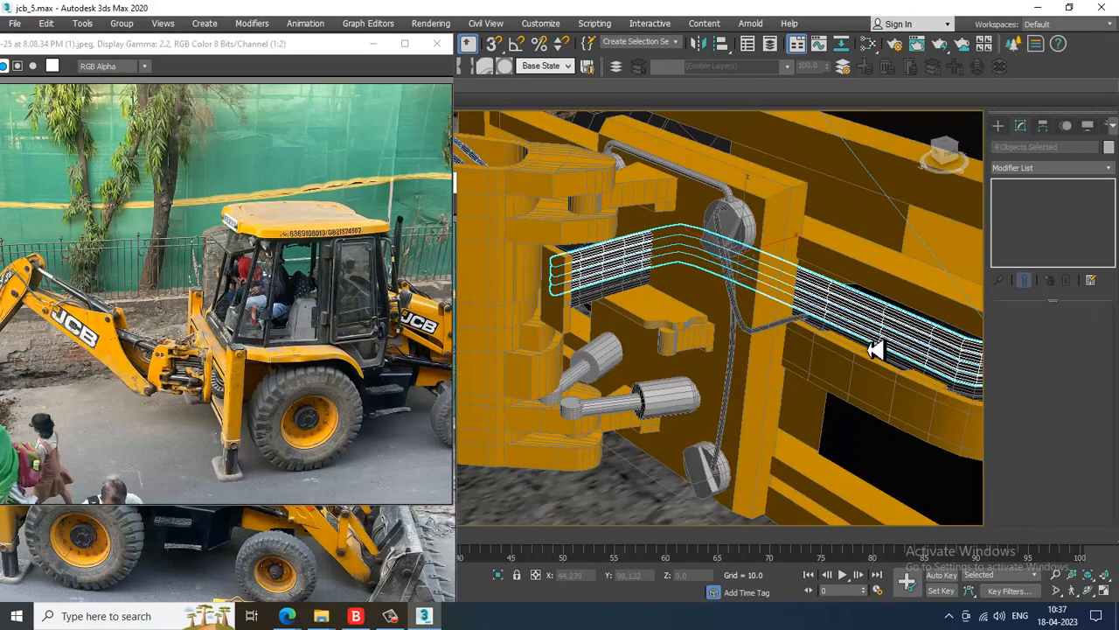
ctrl+click(874, 354)
key(F3)
scroll(890, 364, up, 4)
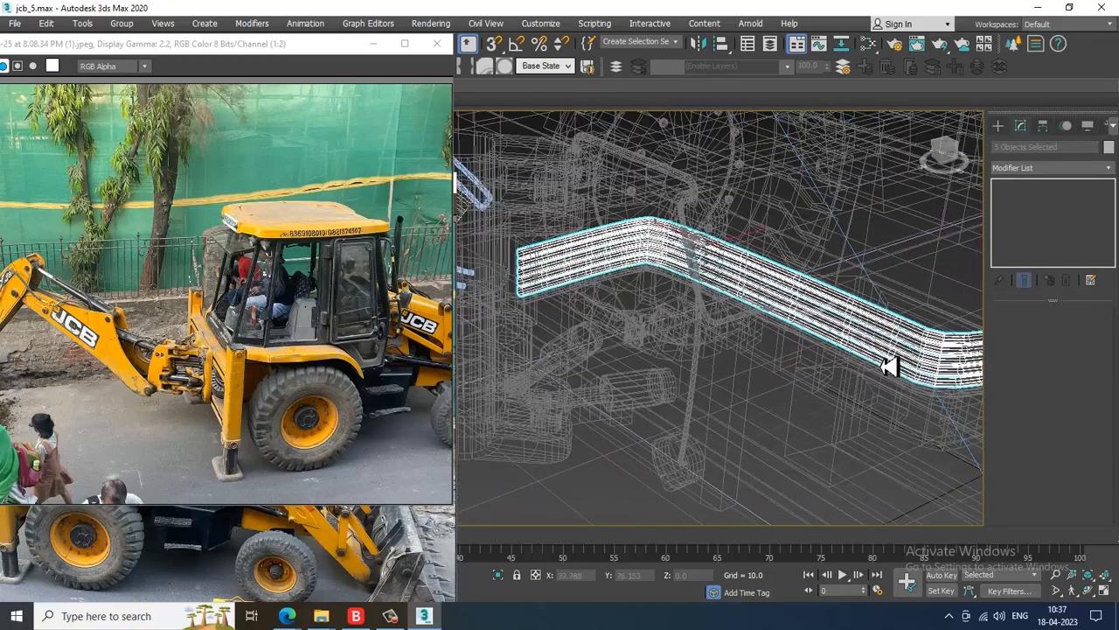
ctrl+click(778, 320)
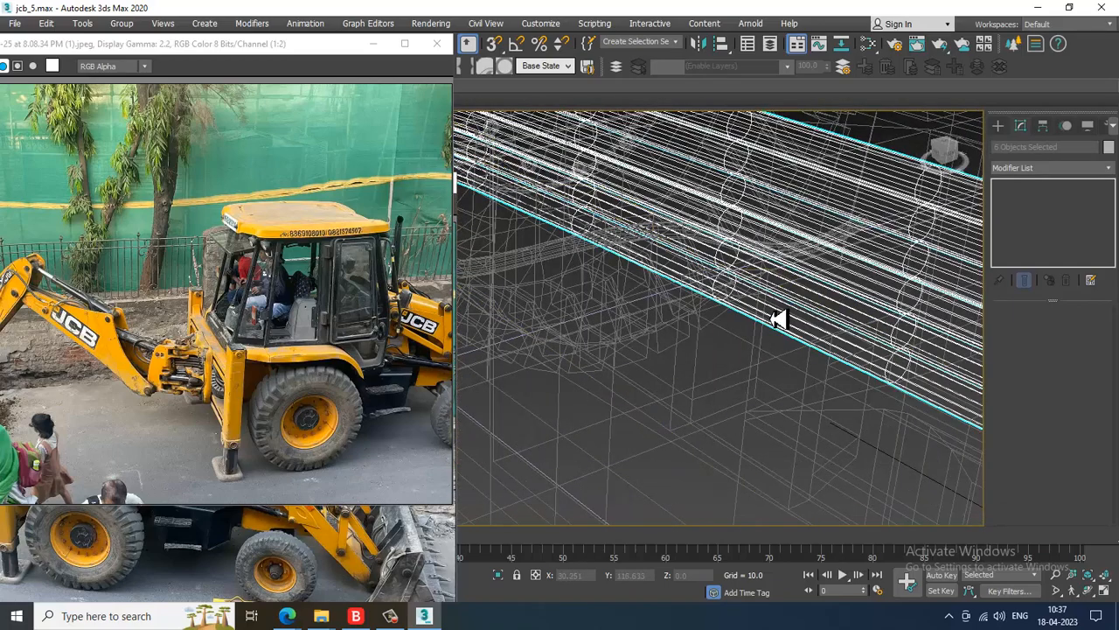
scroll(794, 332, down, 4)
key(F3)
scroll(798, 341, up, 3)
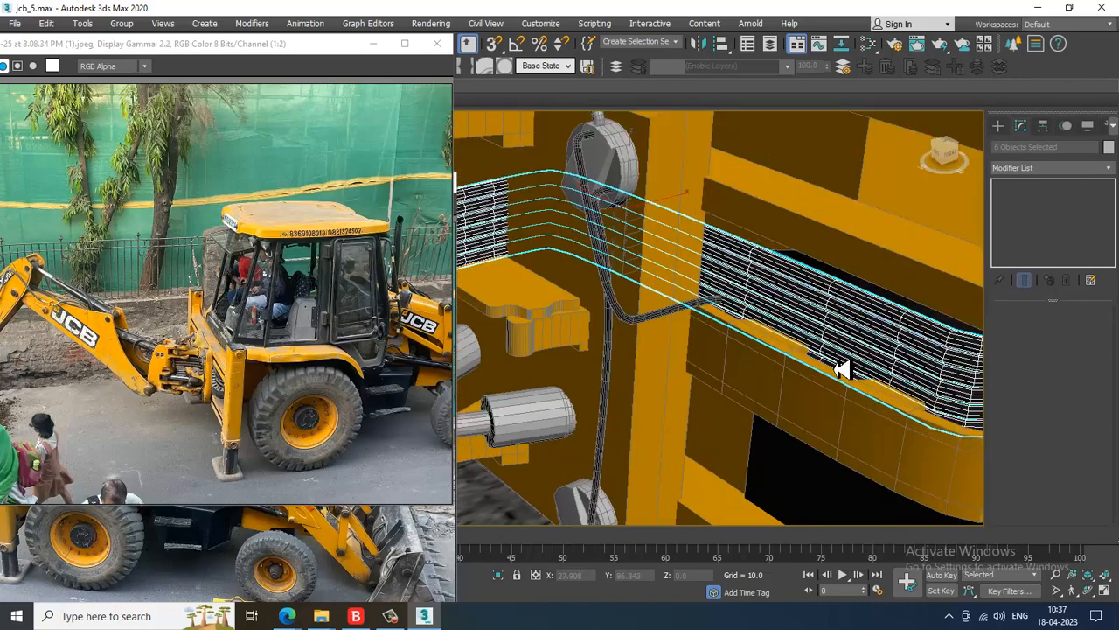
key(m)
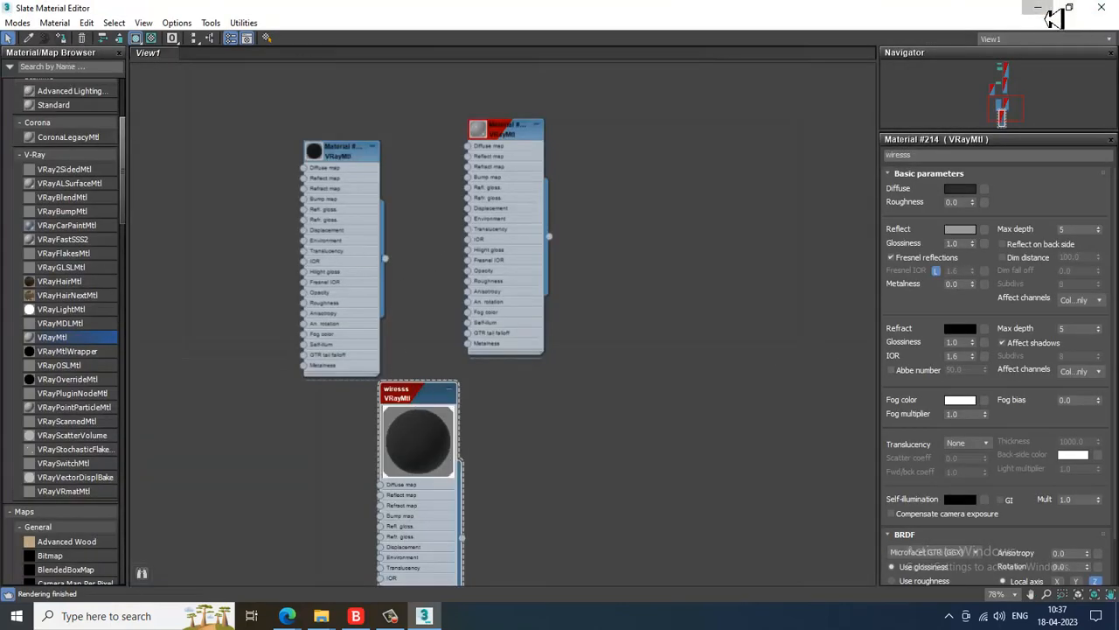
click(1101, 10)
Select the two thin hoses connecting the round fittings on the swing plate, assign the wiresss material, and minimize the material editor.
mouse_move(789, 320)
alt+middle_down()
mouse_move(761, 307)
mouse_move(690, 308)
alt+middle_up()
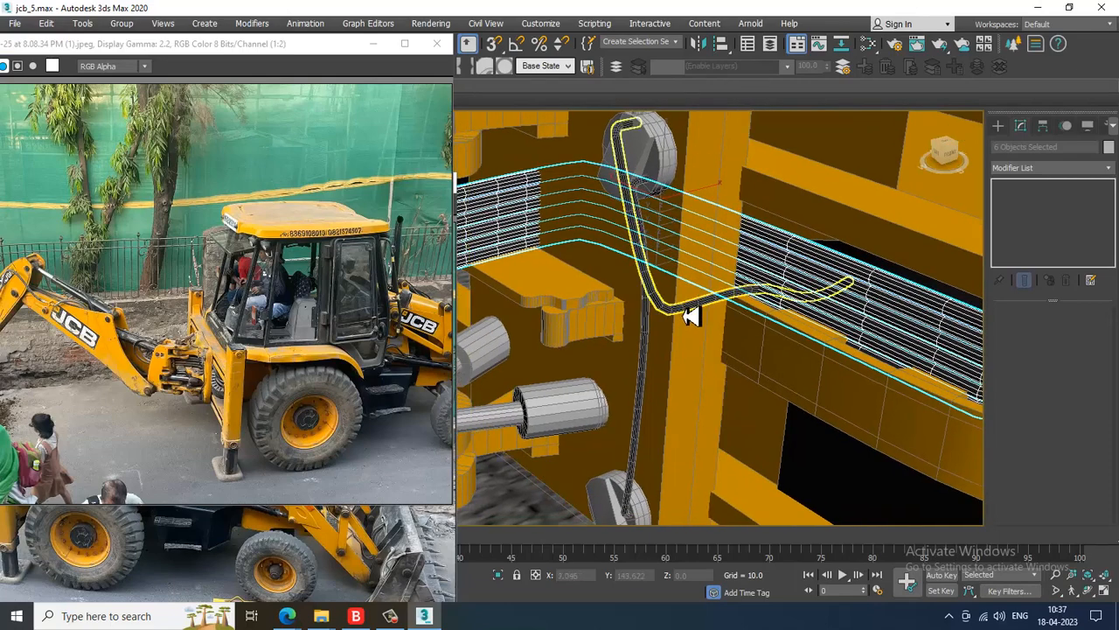
click(690, 317)
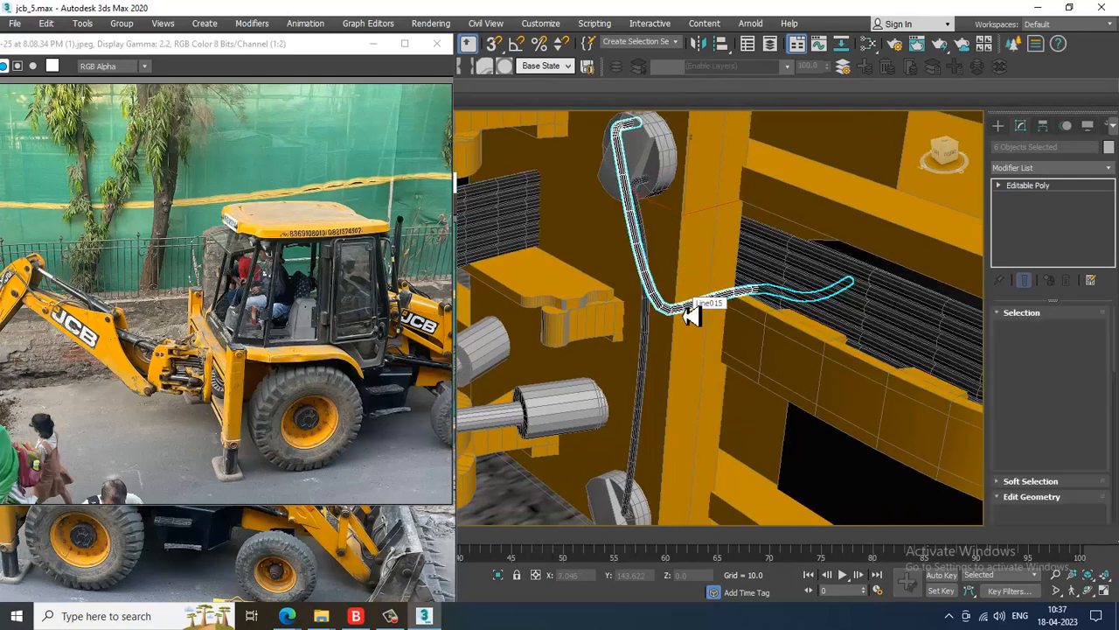
ctrl+click(656, 358)
alt+middle_drag(652, 357, 734, 345)
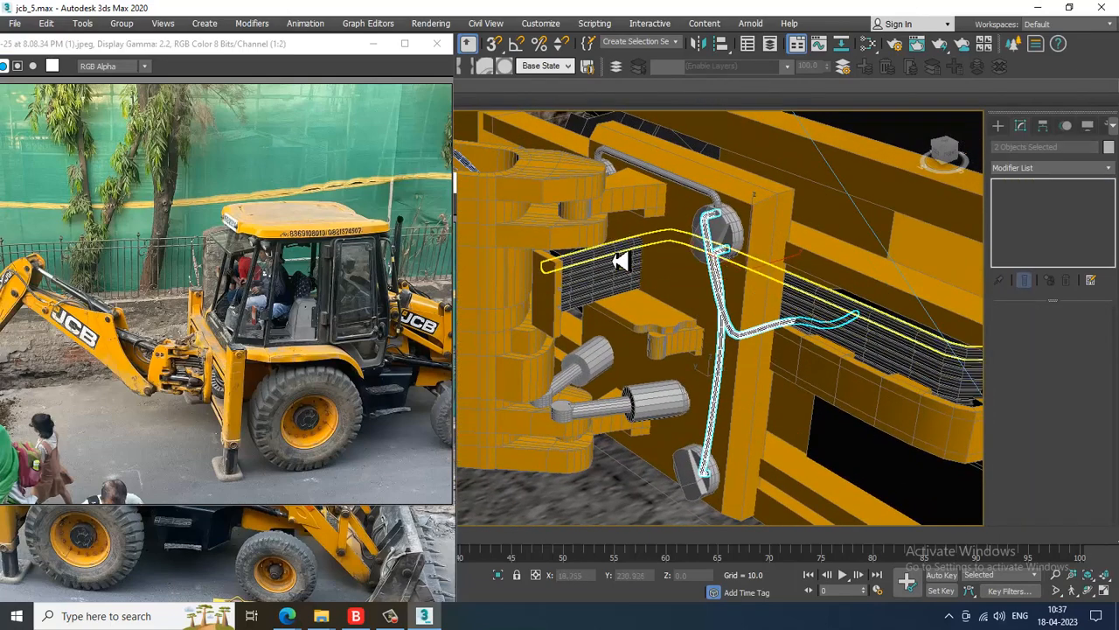
alt+middle_drag(620, 261, 658, 229)
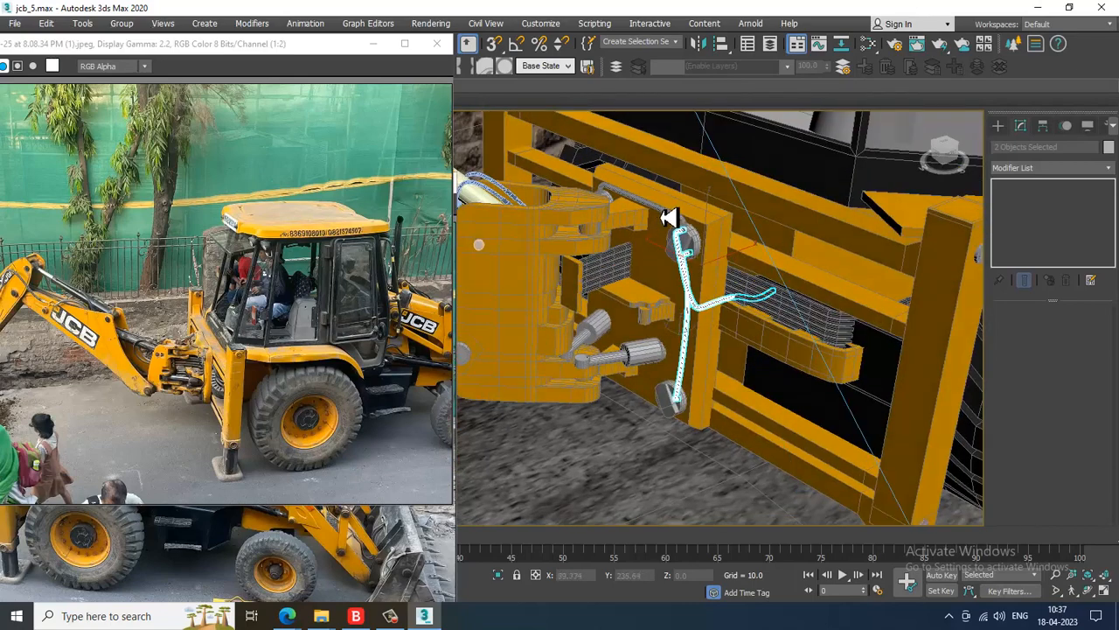
key(m)
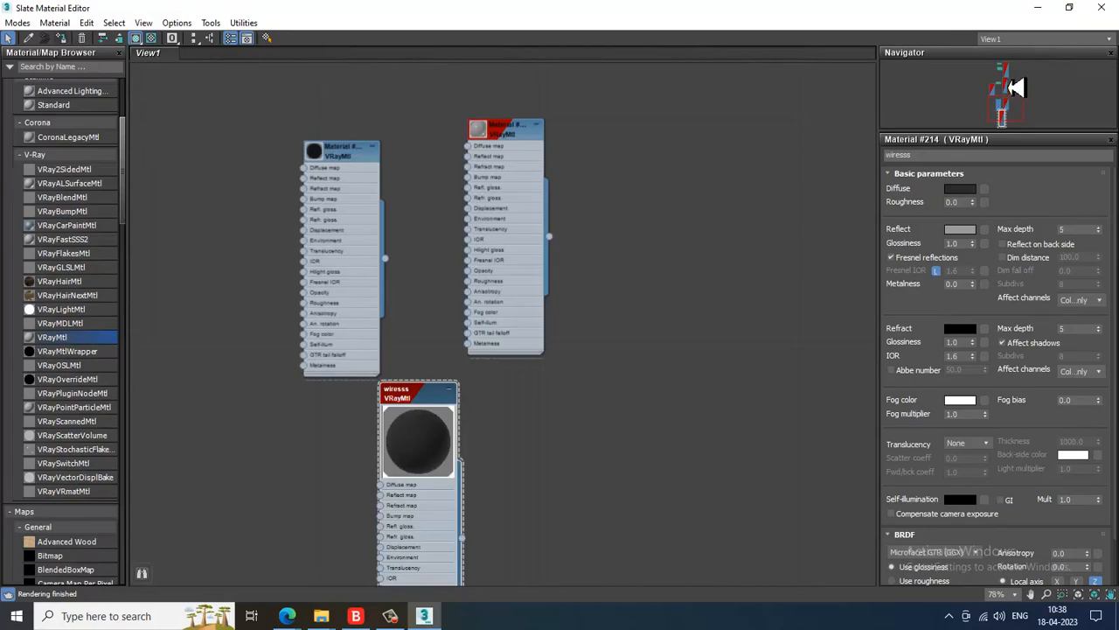
click(1038, 7)
Inspect the lower pivot pin and the boom's joint with the swing bracket.
middle_drag(748, 289, 723, 318)
scroll(612, 437, up, 3)
scroll(651, 402, up, 3)
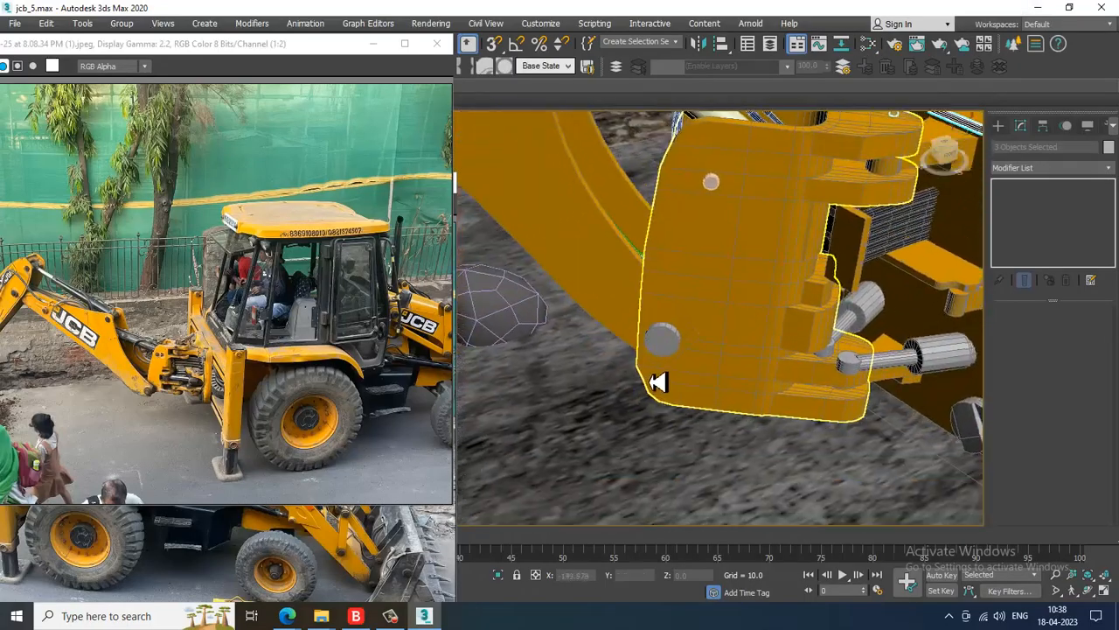
click(666, 339)
scroll(713, 341, up, 2)
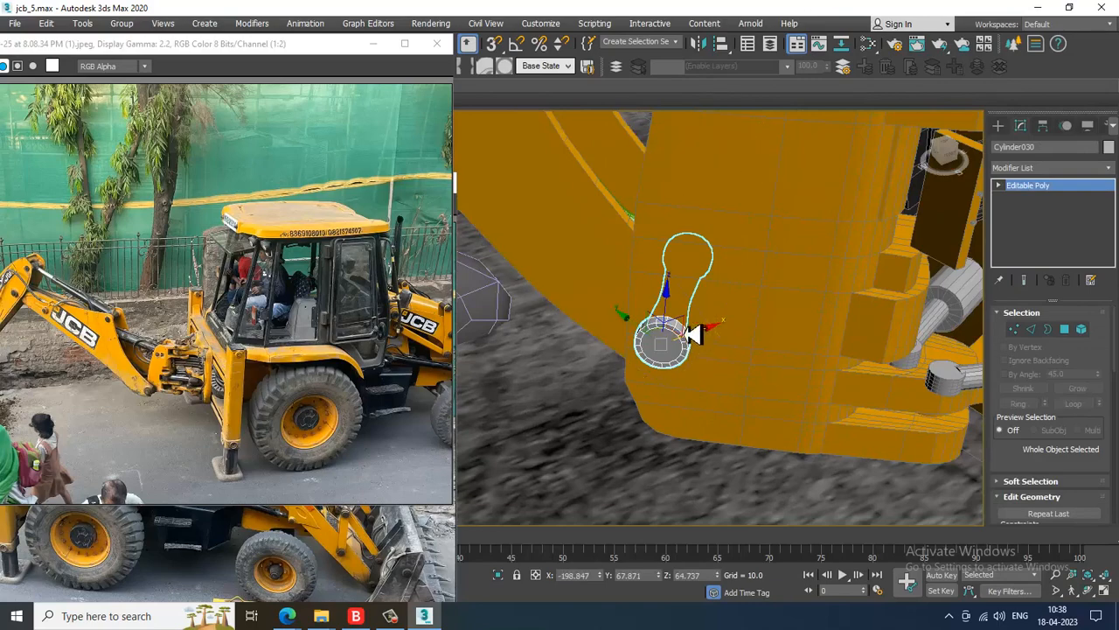
scroll(712, 341, up, 5)
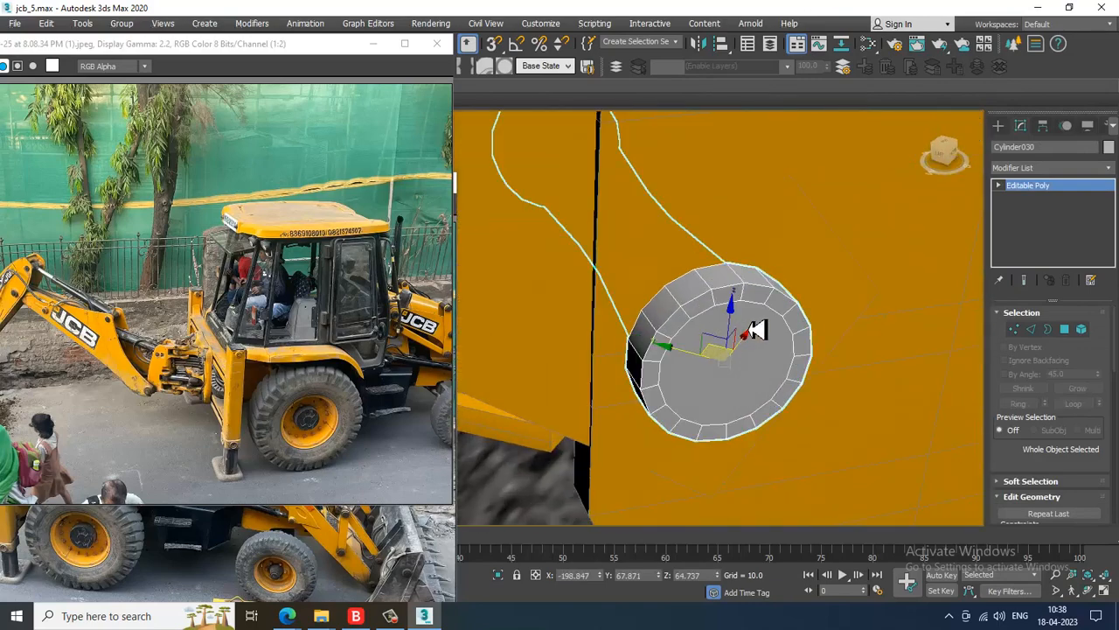
scroll(750, 317, down, 3)
middle_drag(750, 316, 809, 359)
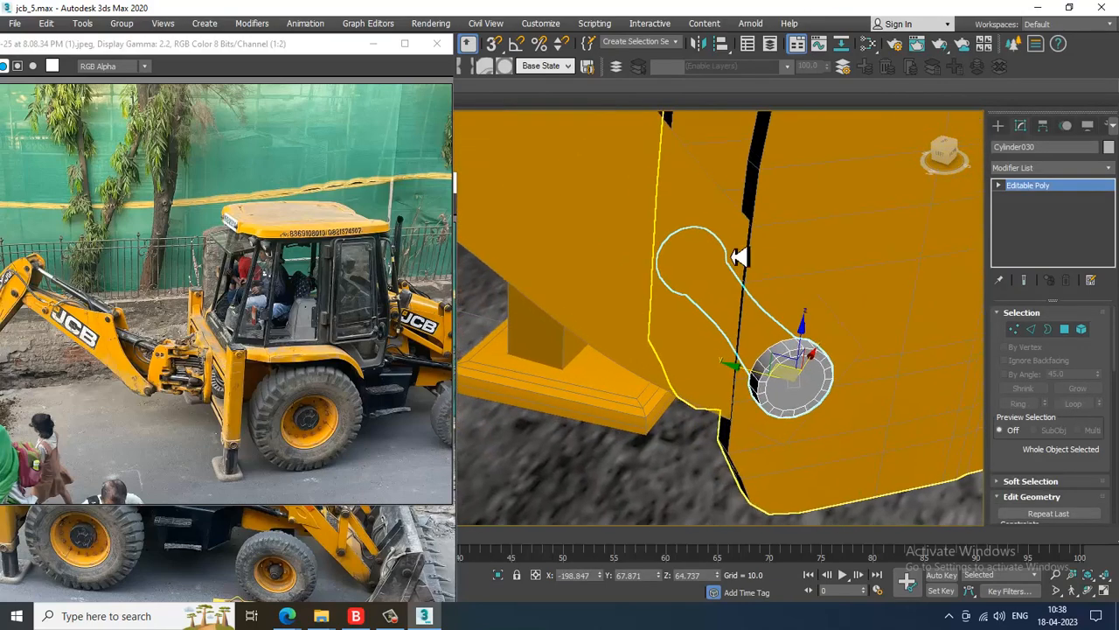
click(679, 201)
scroll(700, 200, down, 3)
middle_drag(700, 201, 732, 300)
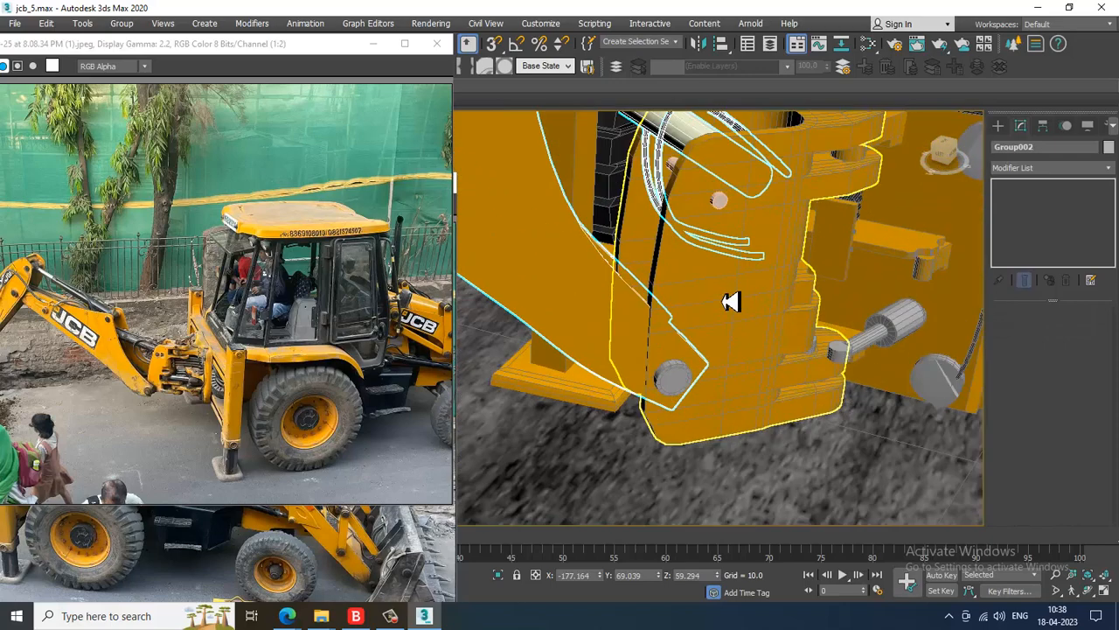
Select the lower pivot pin and create a new VRayMtl beside the wiresss material.
click(676, 389)
key(m)
middle_drag(381, 419, 231, 291)
drag(388, 289, 390, 285)
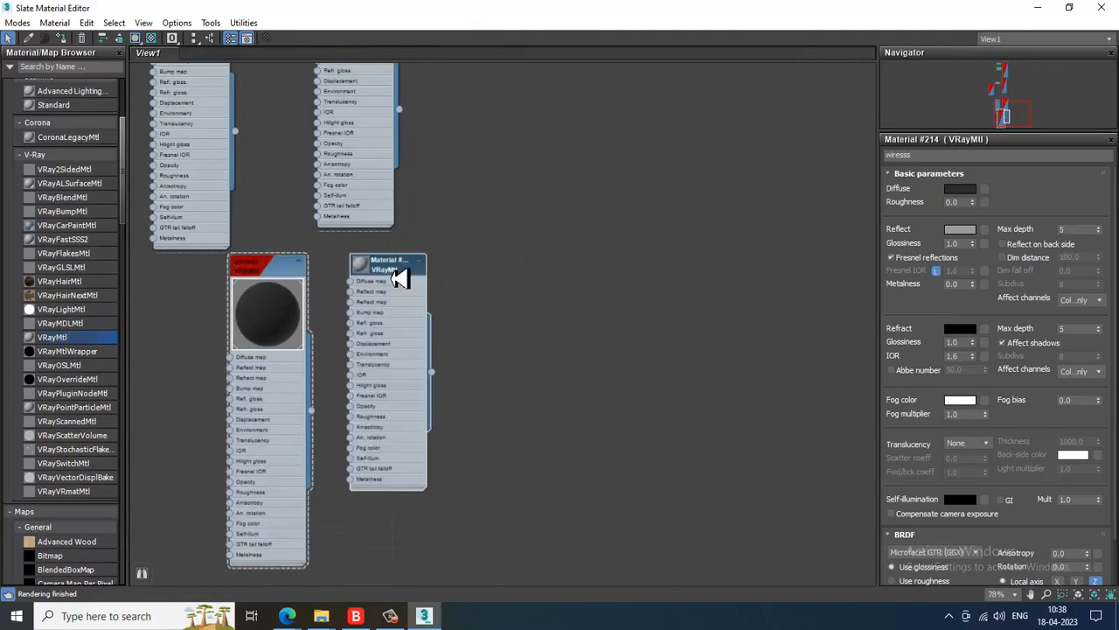
Search Windows for photo, launch Adobe Photoshop CC 2017, and minimize the material editor.
click(160, 623)
text(photo)
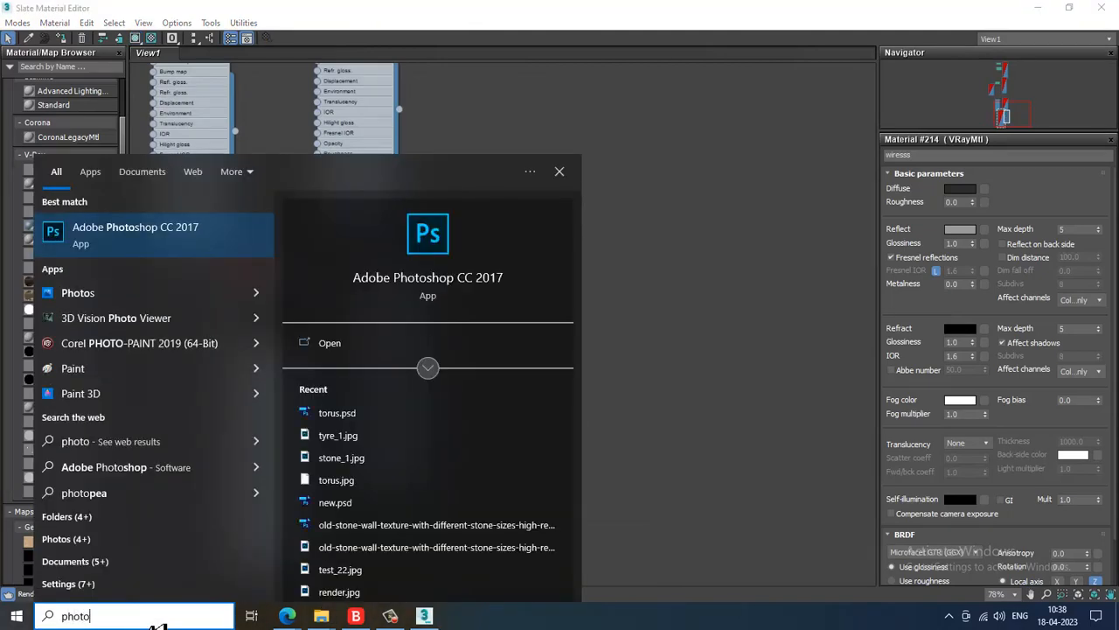
key(Escape)
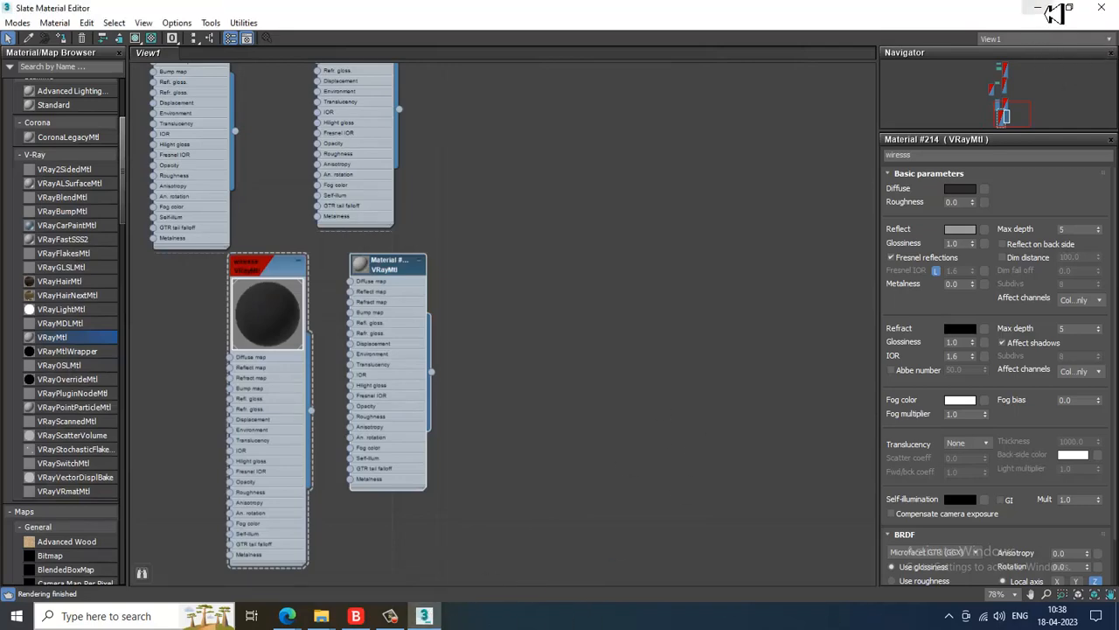
click(1038, 7)
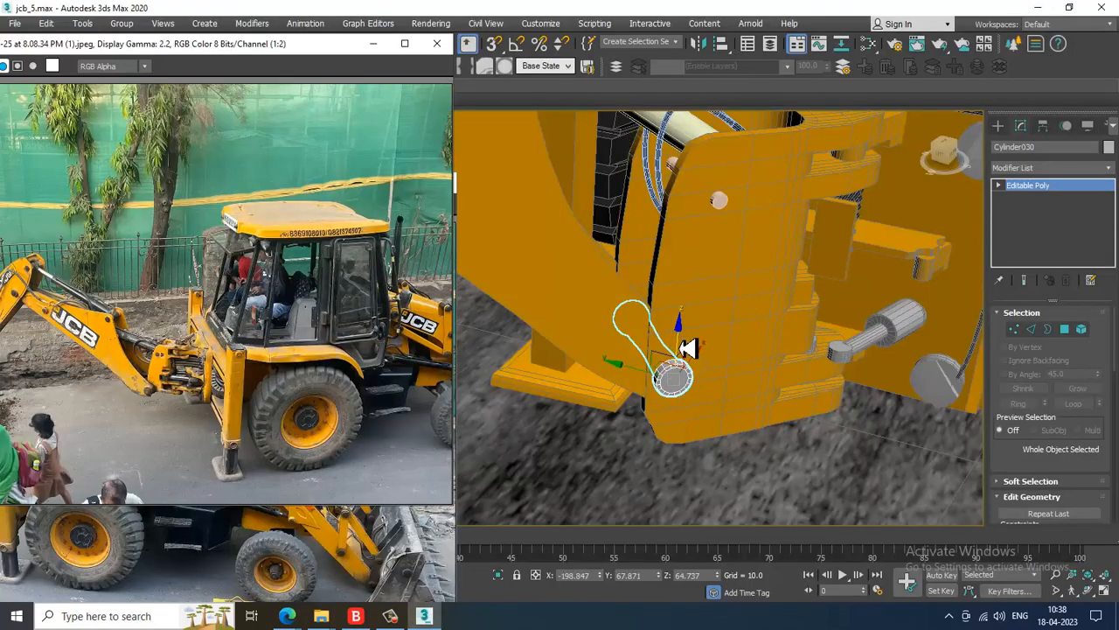
Select the boom assembly Group002 and ungroup it.
alt+middle_drag(688, 344, 662, 229)
click(656, 229)
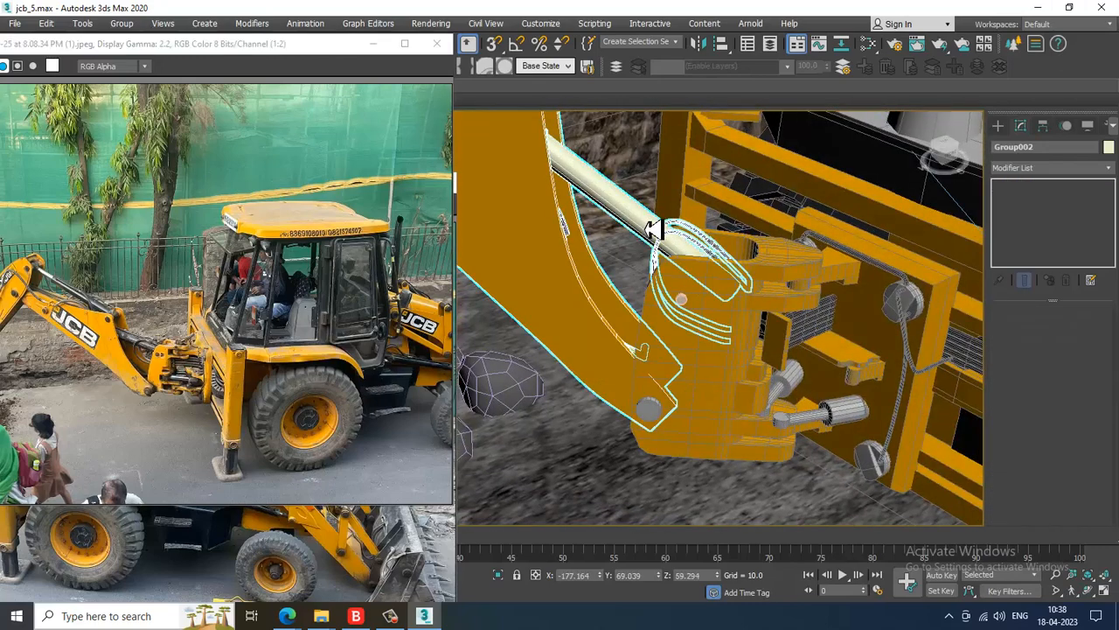
key(z)
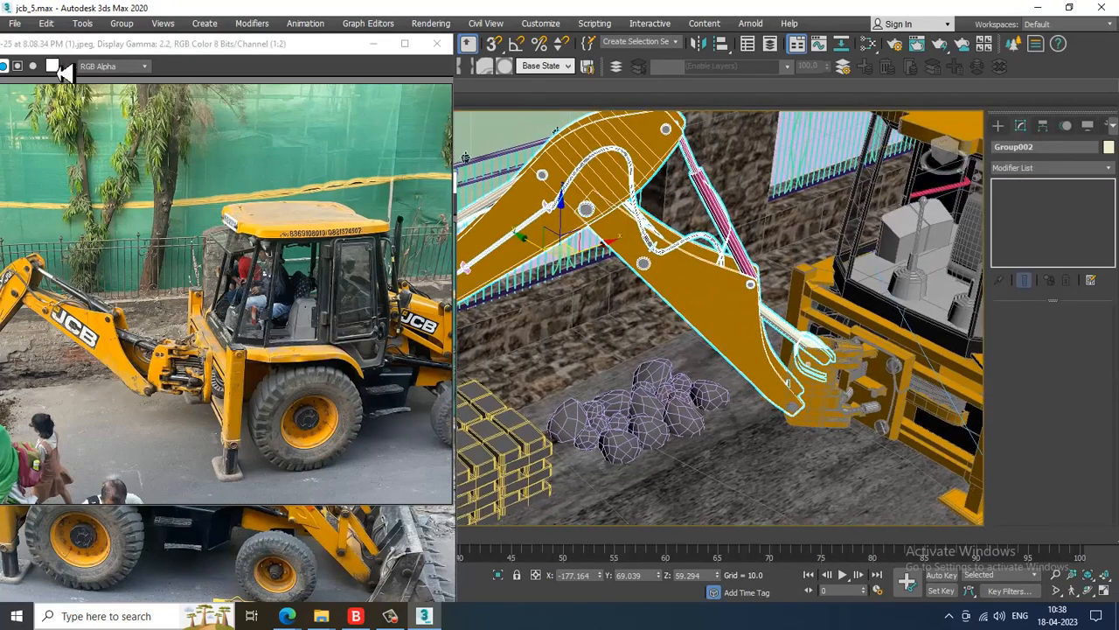
click(120, 26)
click(137, 66)
Select only the barrel polygons of the pink hydraulic cylinder on the boom and assign the black VRayMtl to them.
click(734, 217)
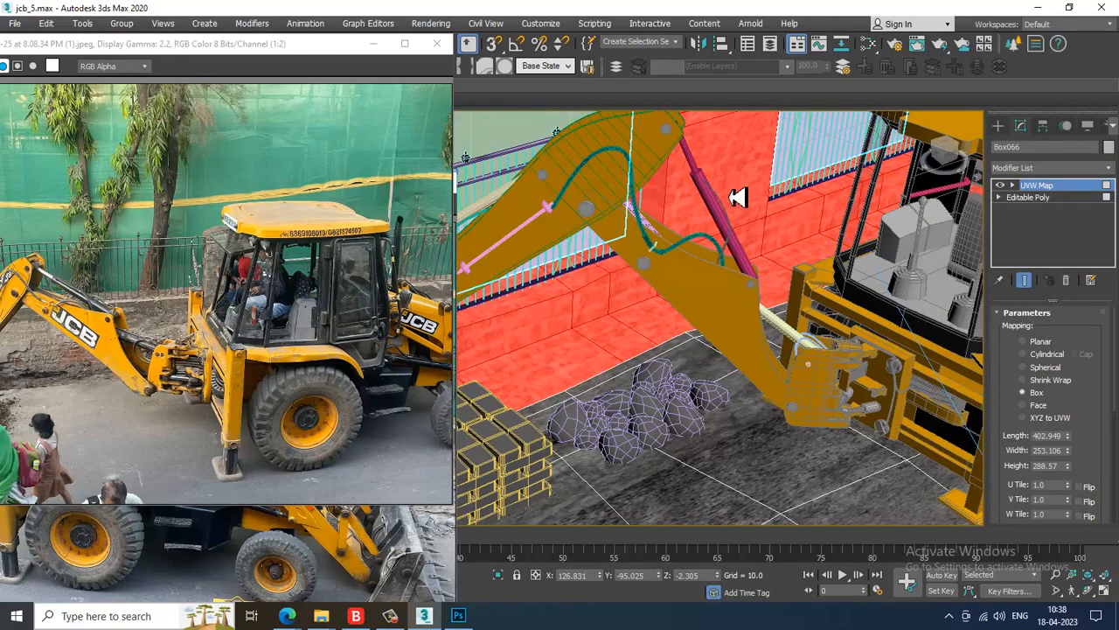
click(712, 200)
alt+middle_drag(740, 214, 768, 222)
key(4)
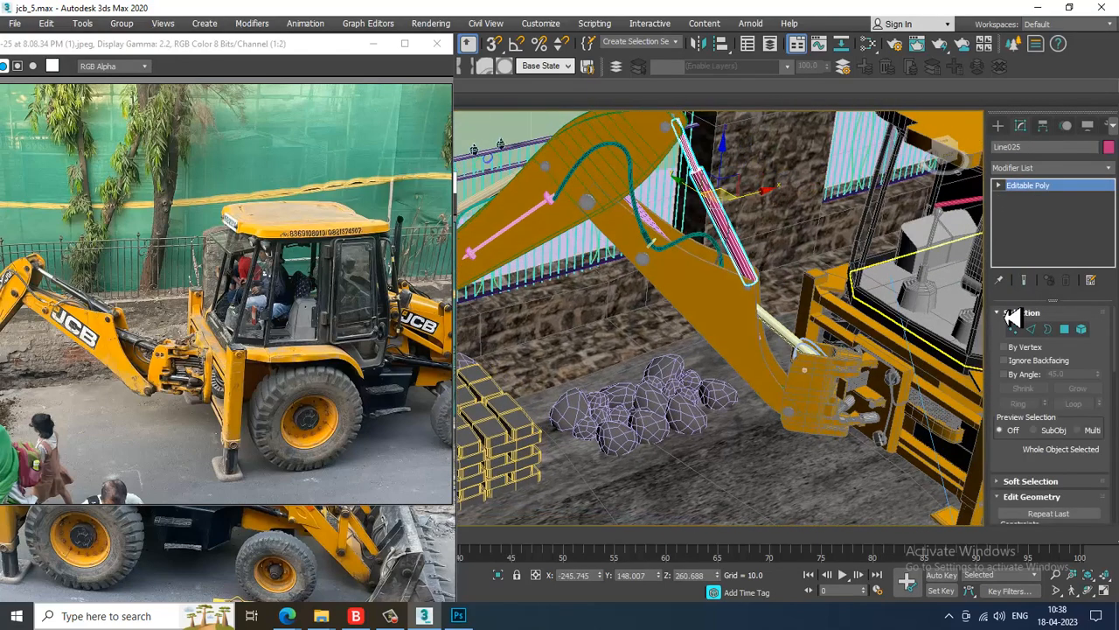
scroll(808, 239, up, 3)
drag(514, 240, 822, 520)
middle_drag(703, 312, 861, 420)
alt+drag(727, 268, 627, 196)
alt+middle_drag(627, 196, 770, 239)
key(m)
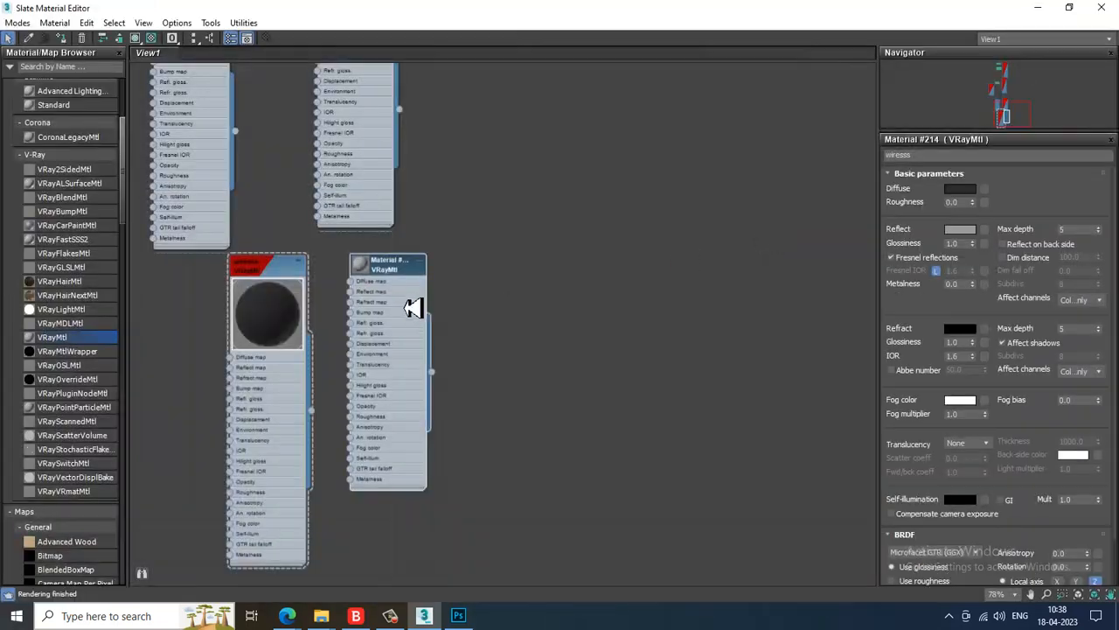
middle_drag(361, 181, 525, 428)
click(354, 275)
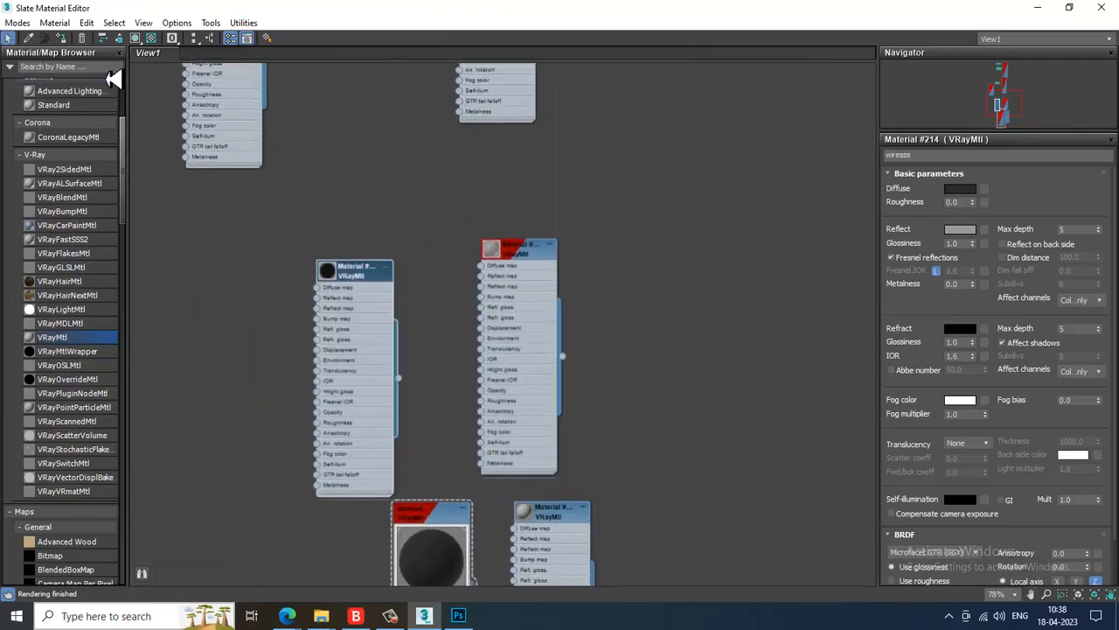
click(62, 38)
click(1039, 8)
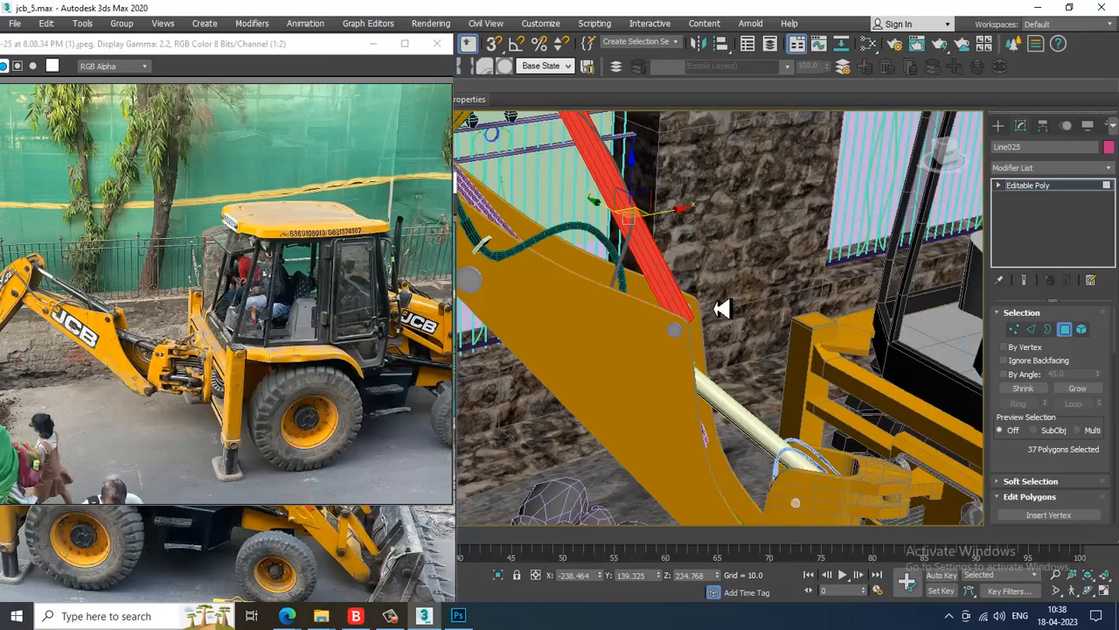
Assign the light grey VRayMtl to the rod polygons of the same hydraulic cylinder and leave polygon editing.
scroll(740, 350, up, 3)
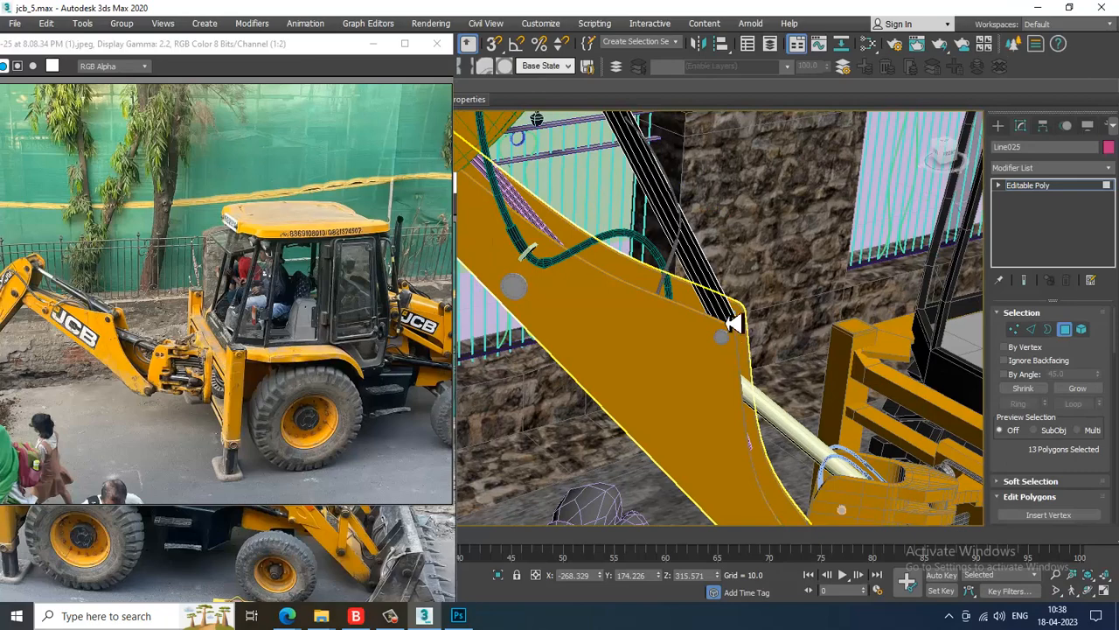
middle_drag(735, 324, 777, 429)
key(m)
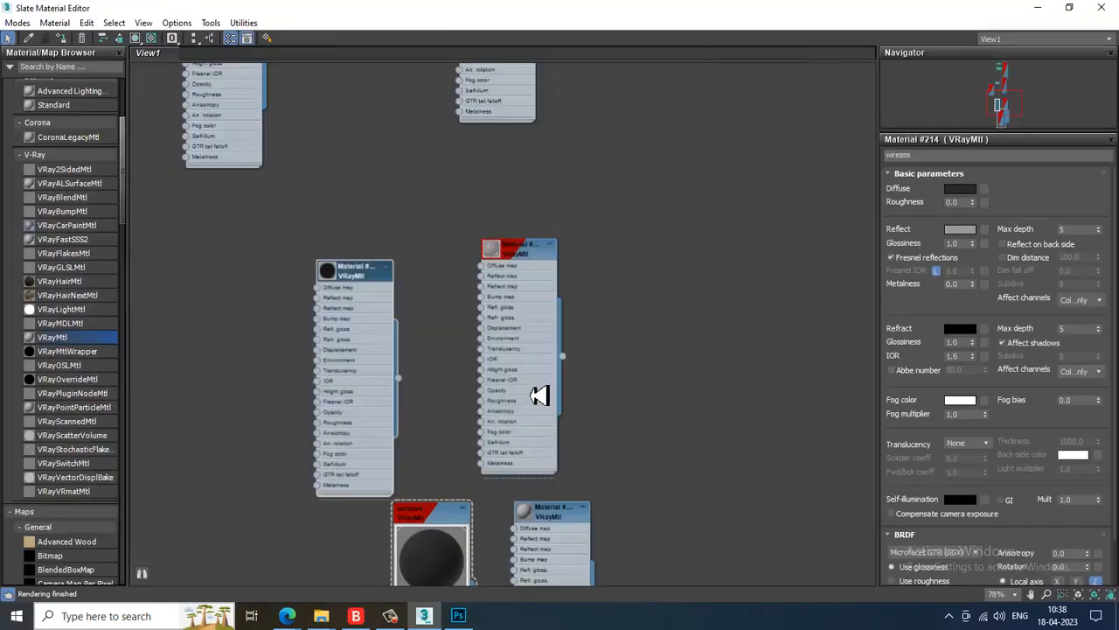
click(516, 254)
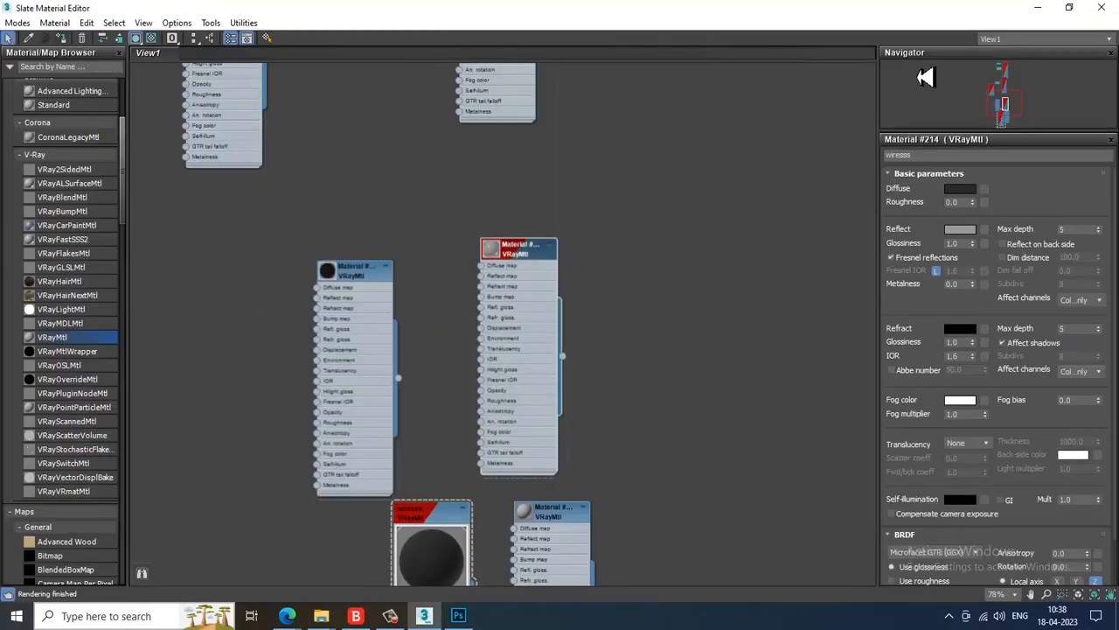
click(1038, 9)
scroll(662, 278, down, 3)
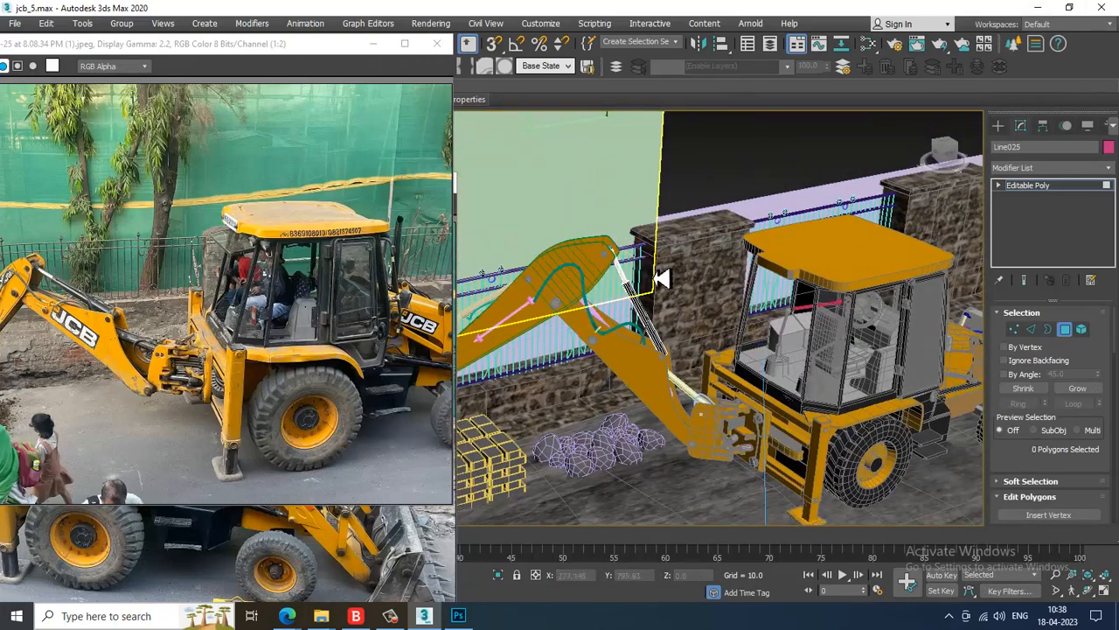
scroll(662, 278, up, 5)
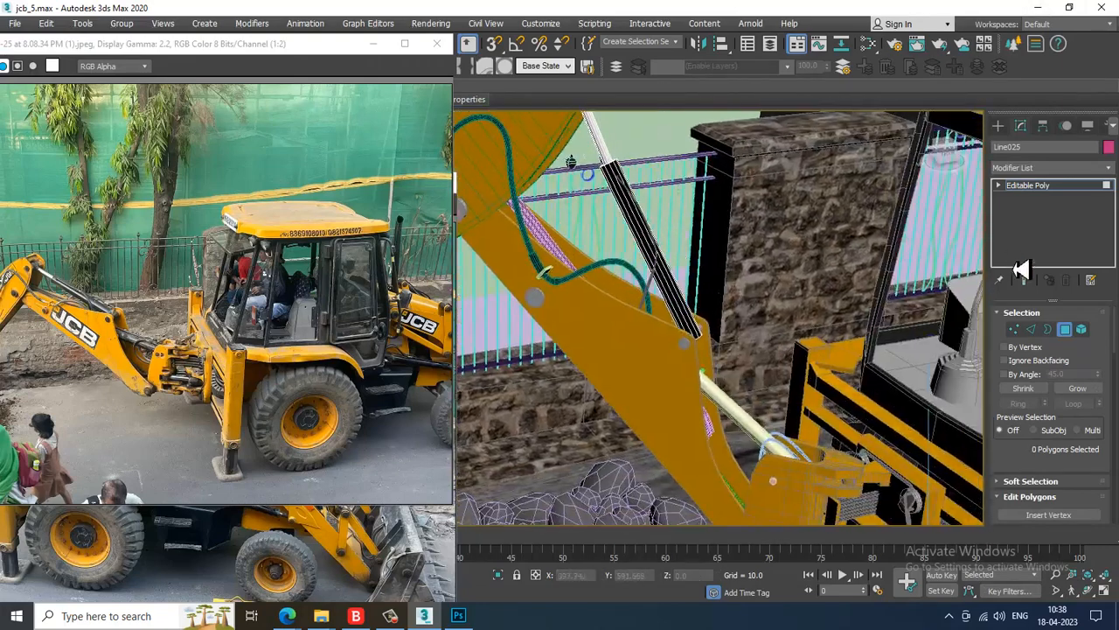
click(1056, 194)
Select the whole cream hydraulic cylinder Line019 at the lower end of the boom and assign the black VRayMtl to it.
click(742, 425)
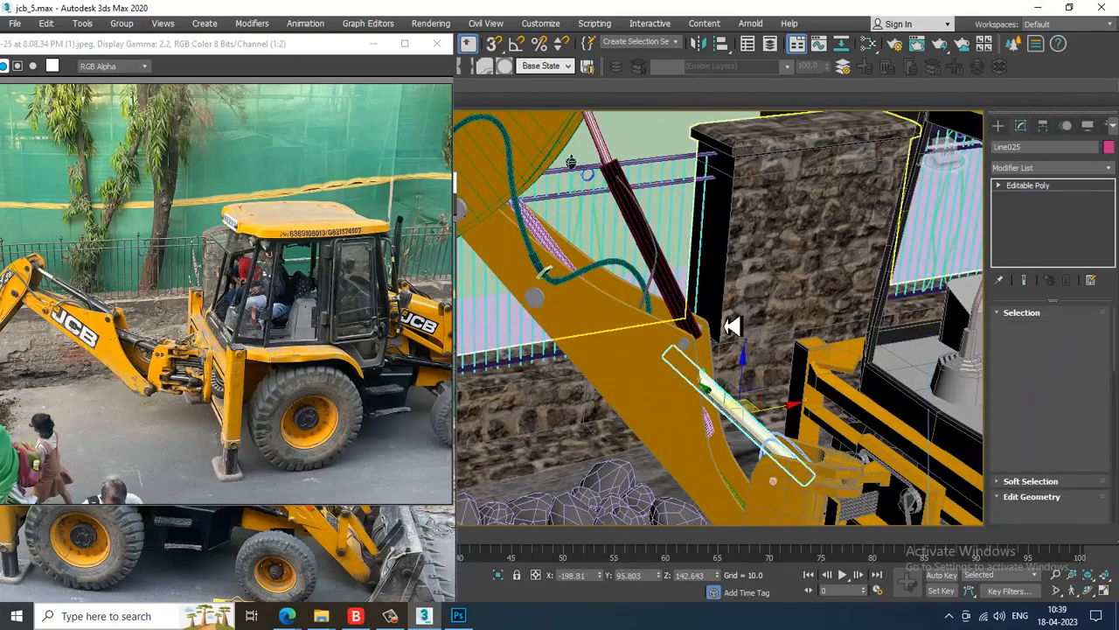
scroll(734, 327, up, 3)
key(z)
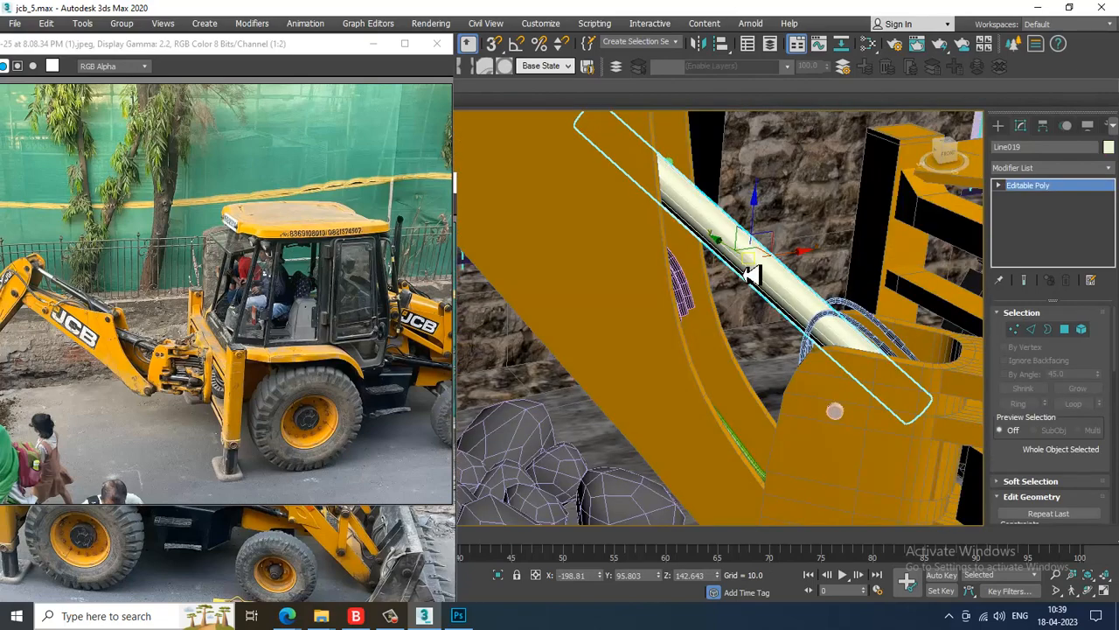
key(m)
key(alt+Tab)
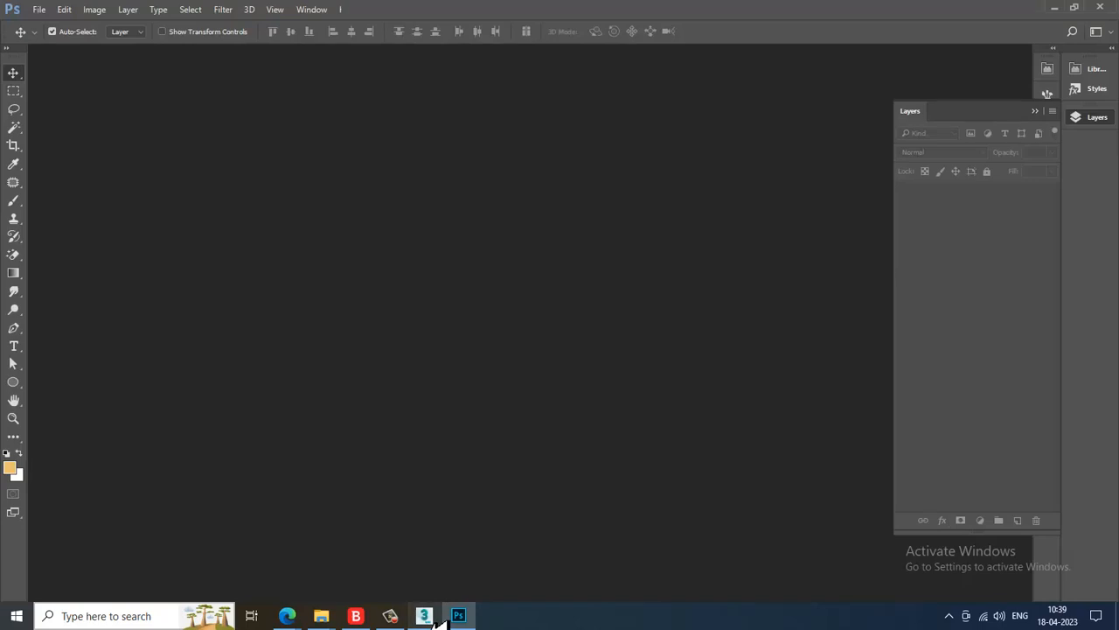
click(429, 617)
click(344, 278)
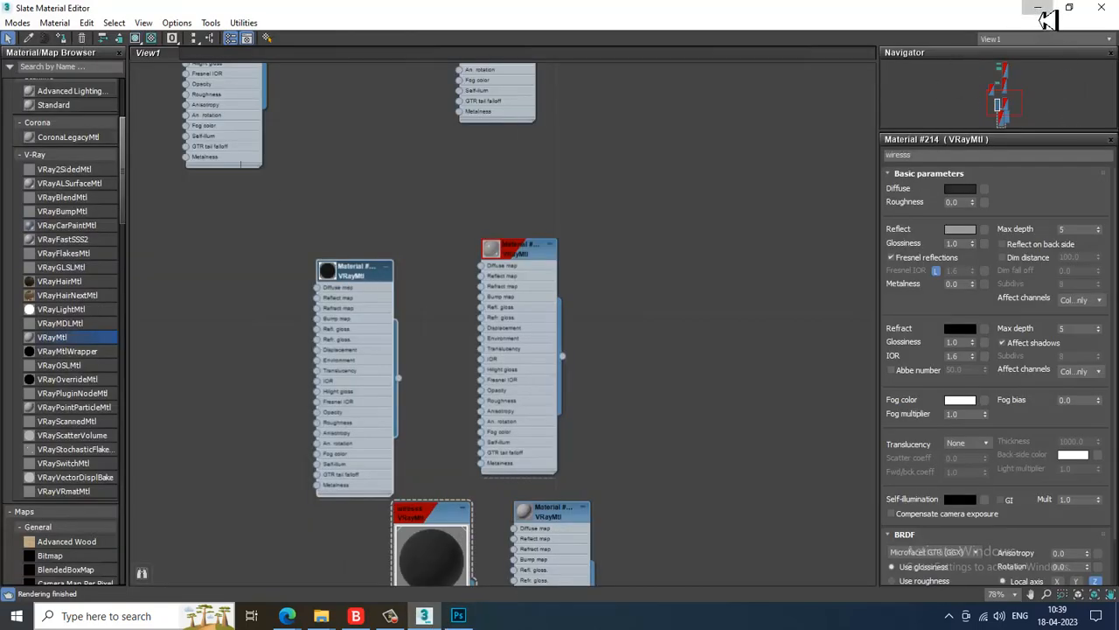
click(1038, 8)
Select only the barrel polygons of the bucket-side hydraulic cylinder Line033 and assign the black VRayMtl to them.
scroll(761, 280, down, 5)
scroll(761, 341, up, 8)
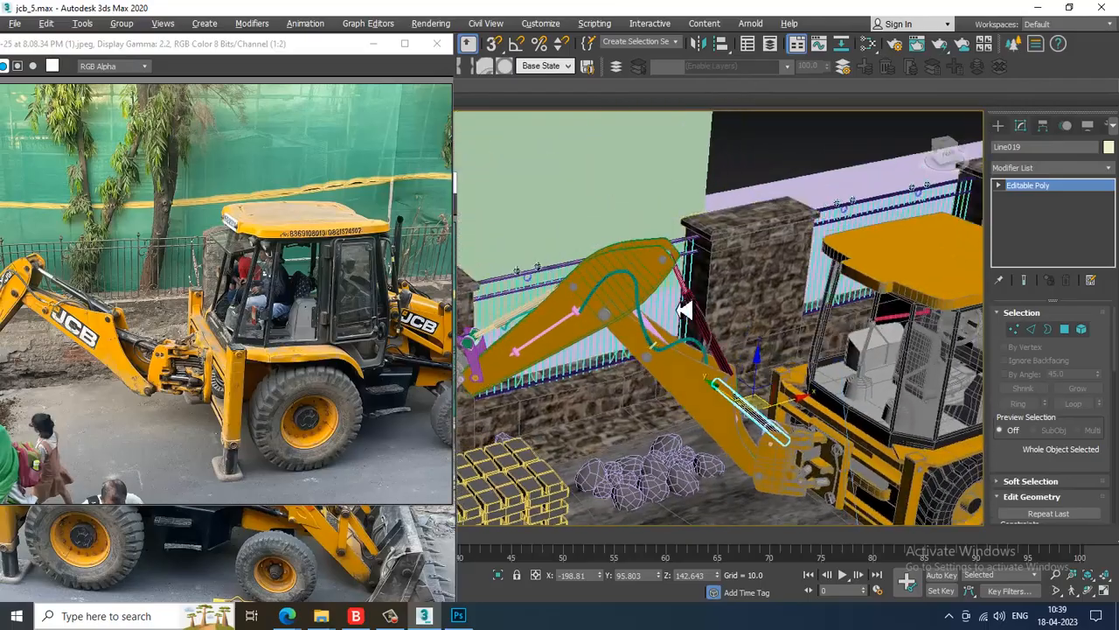
key(alt+Tab)
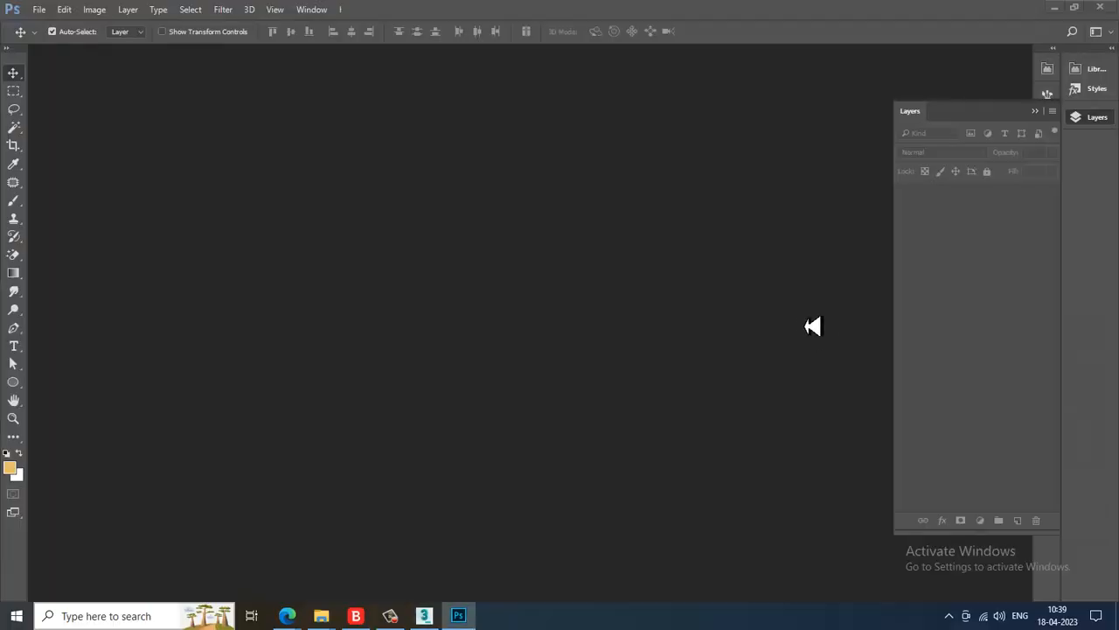
click(426, 616)
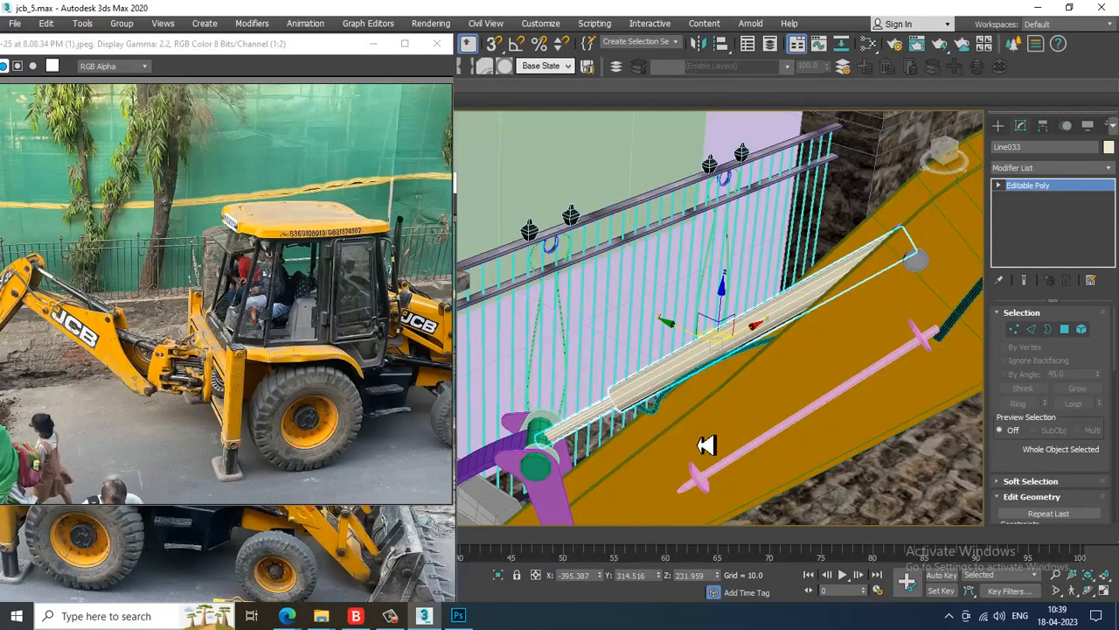
key(alt+Tab)
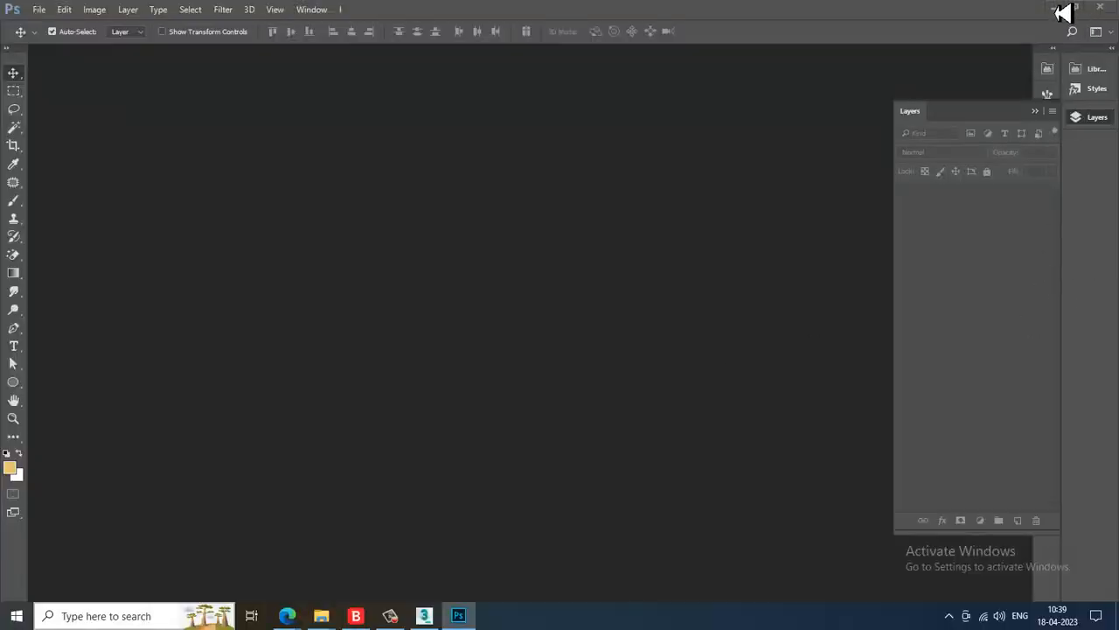
click(430, 611)
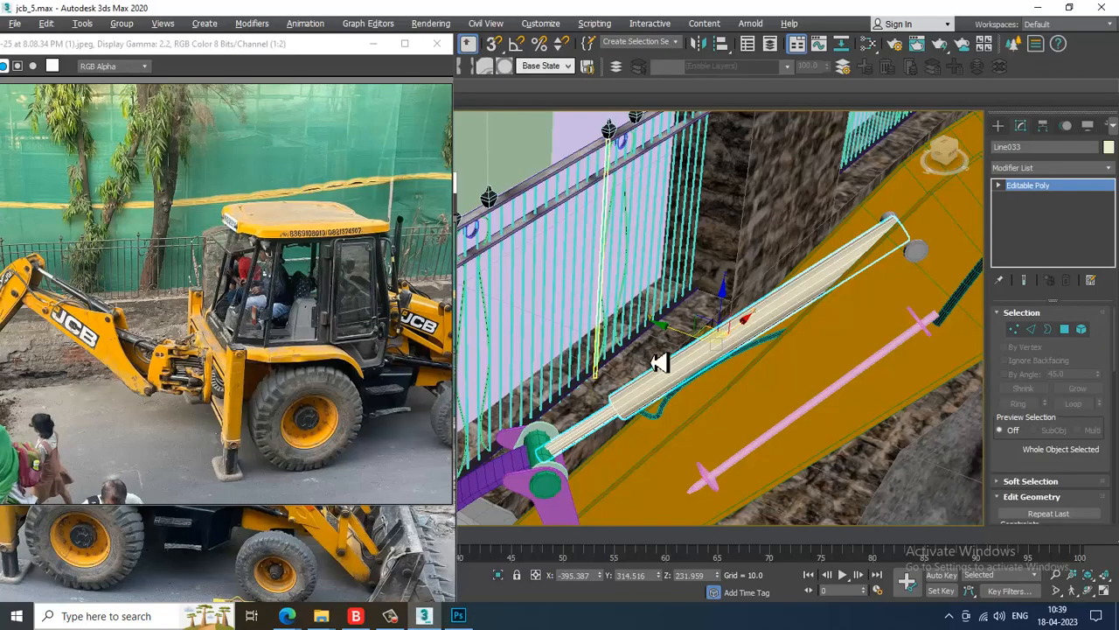
click(1064, 329)
click(691, 317)
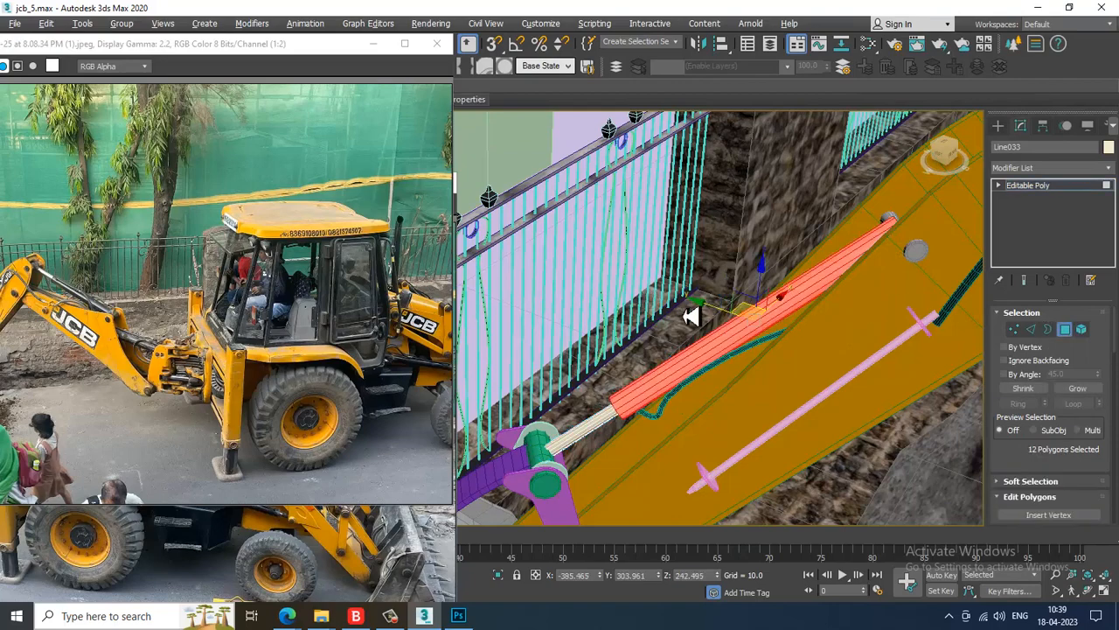
key(m)
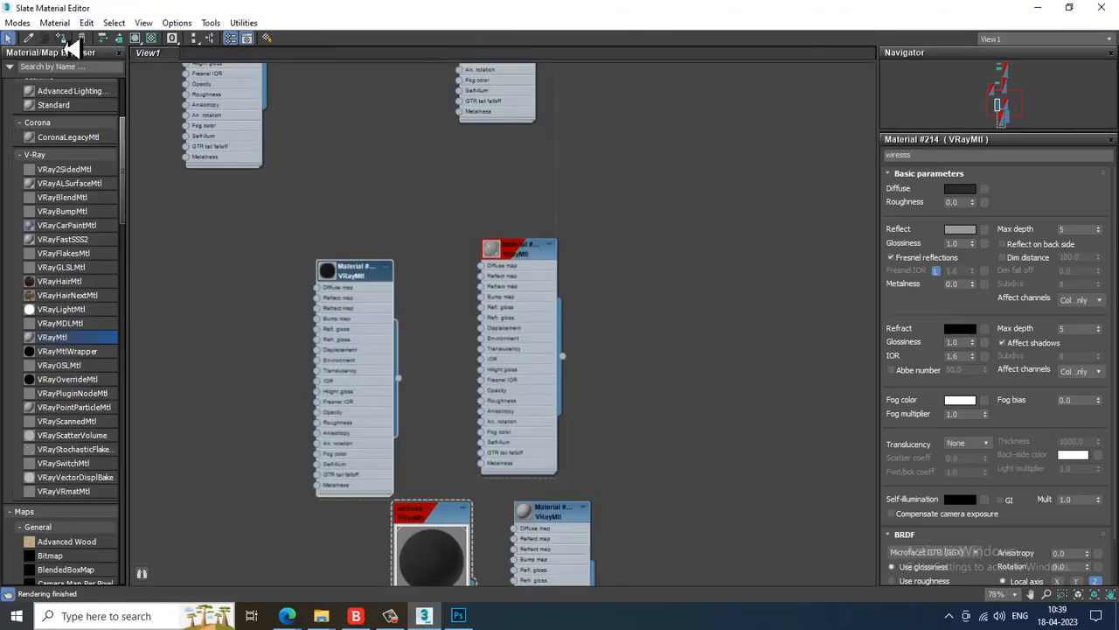
click(1038, 7)
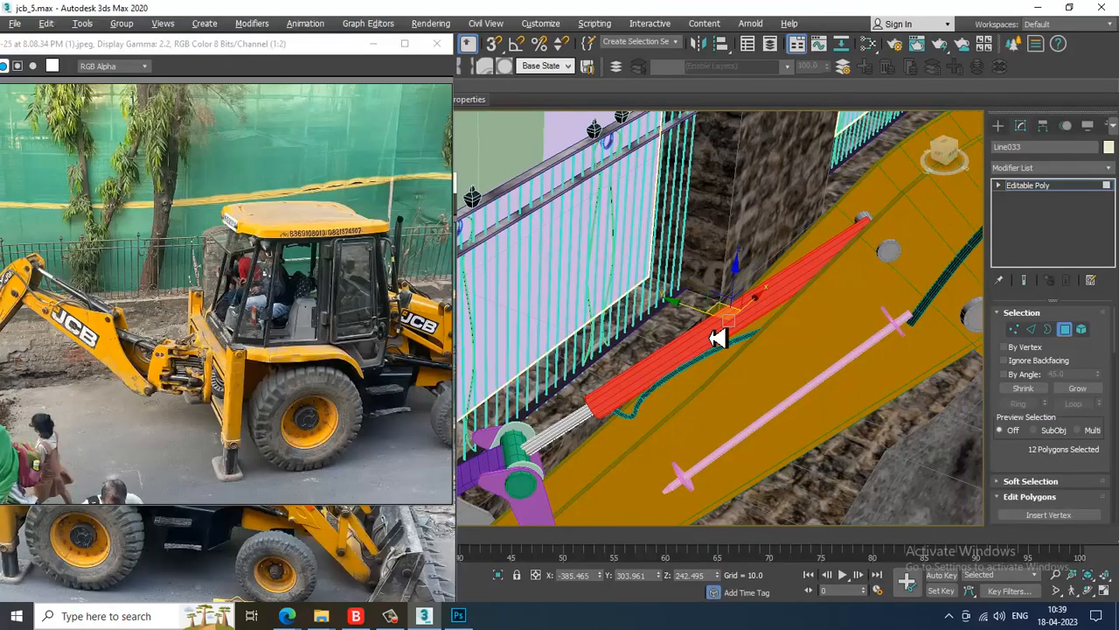
Assign the light grey VRayMtl to the rod polygons of the Line033 cylinder and leave polygon editing.
key(m)
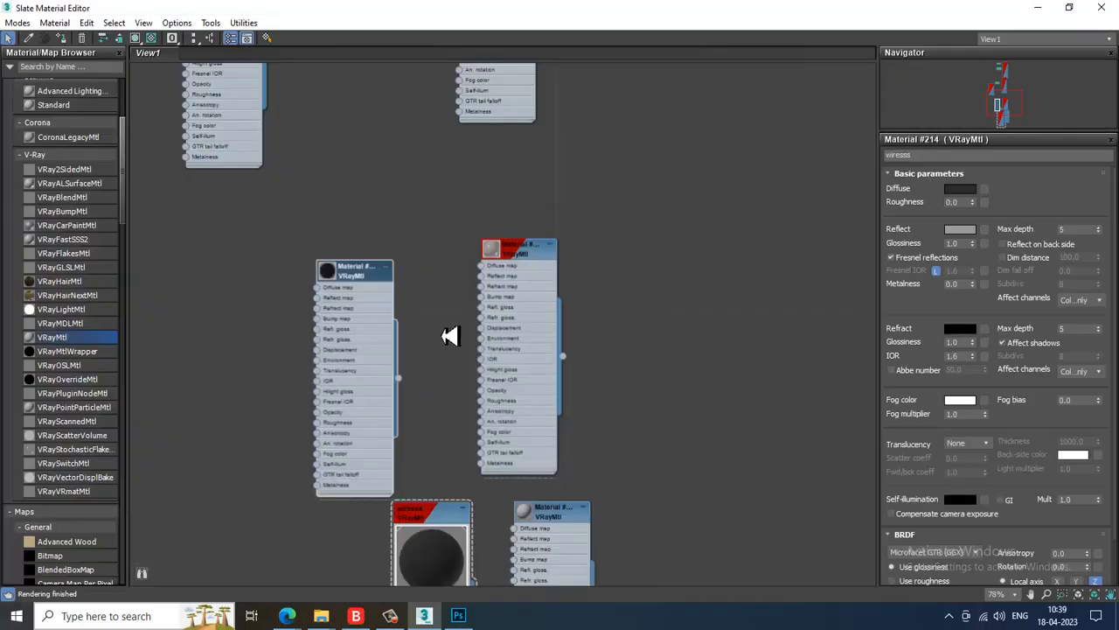
click(525, 252)
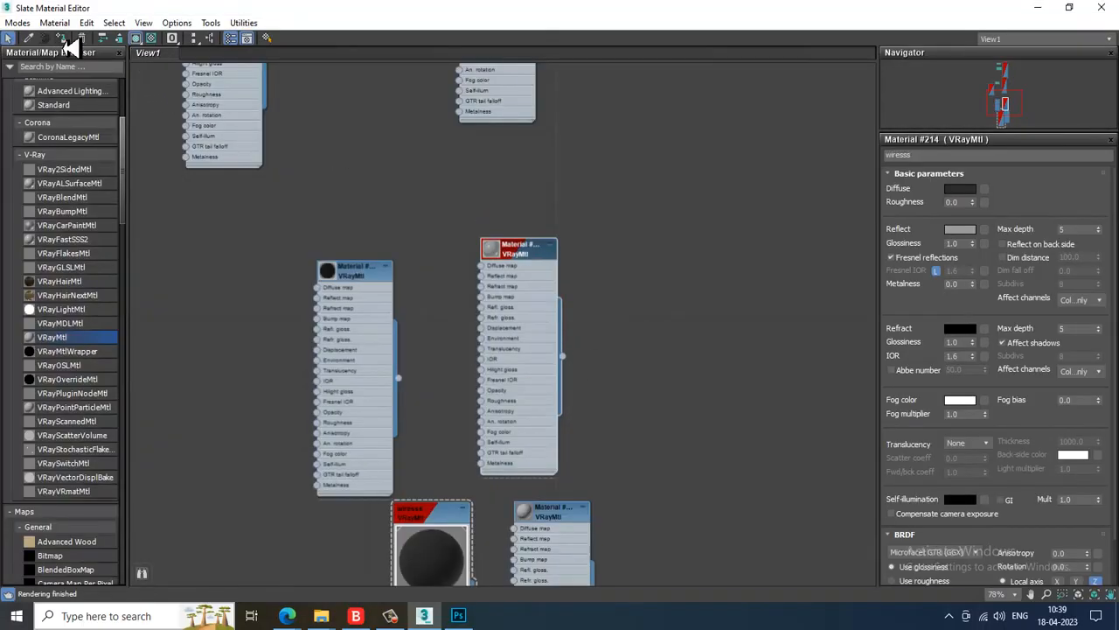
click(1038, 7)
scroll(832, 263, down, 5)
scroll(848, 305, up, 3)
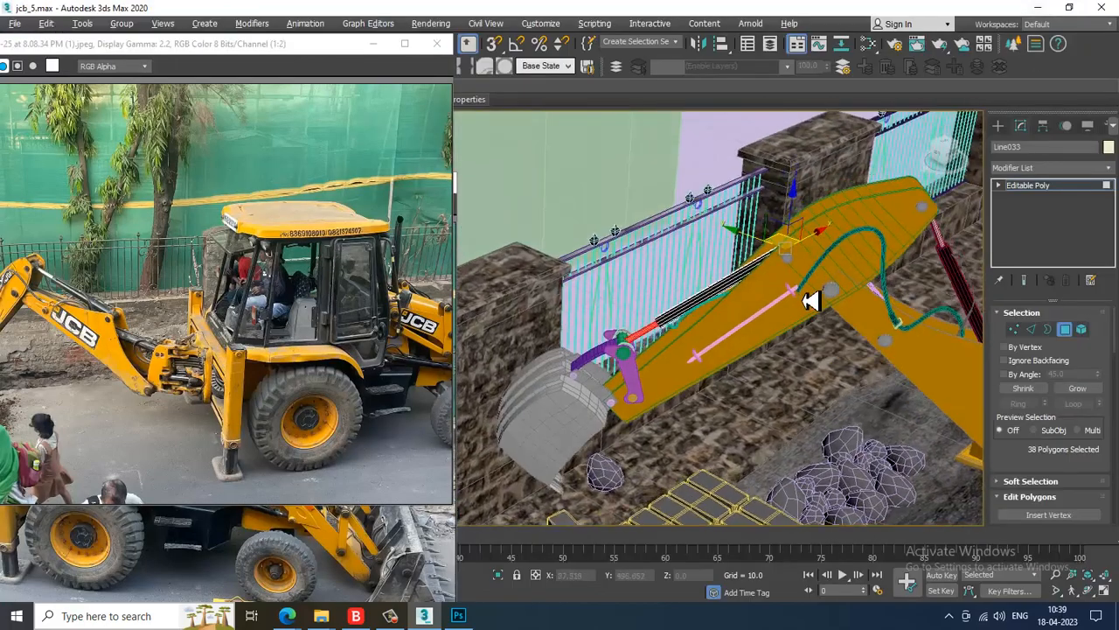
alt+middle_drag(740, 256, 753, 251)
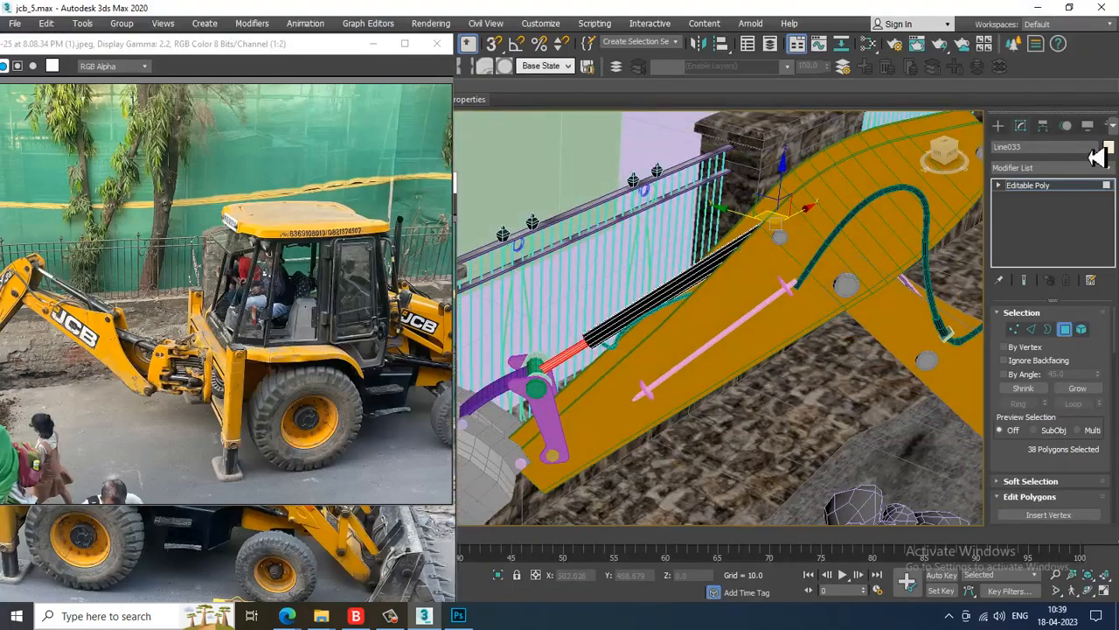
click(1053, 188)
alt+middle_drag(838, 203, 604, 229)
click(458, 616)
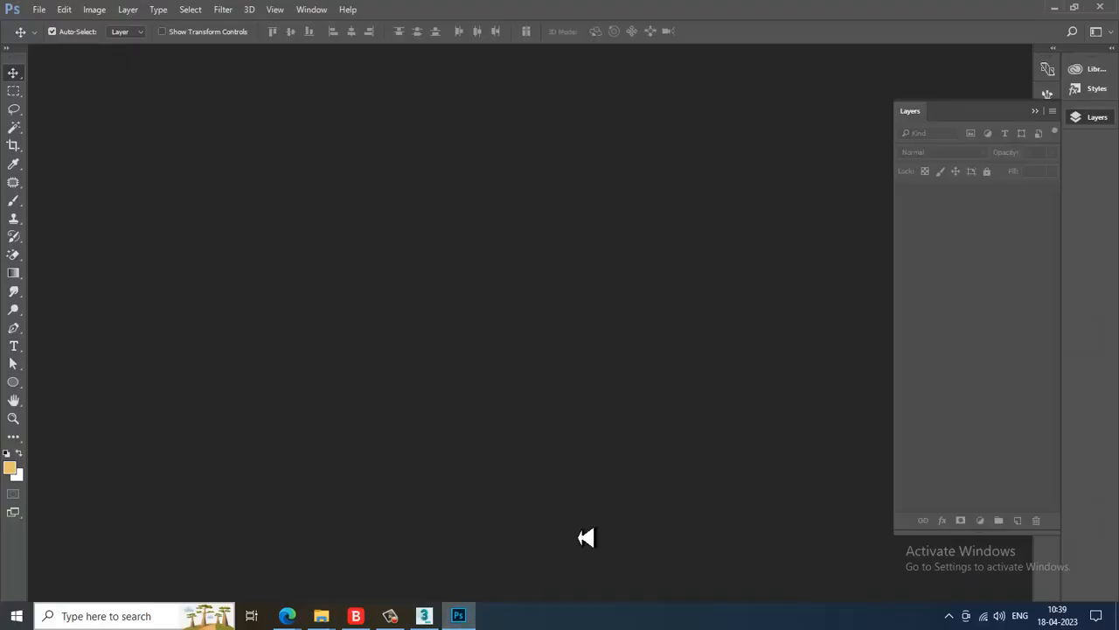
click(36, 9)
click(59, 40)
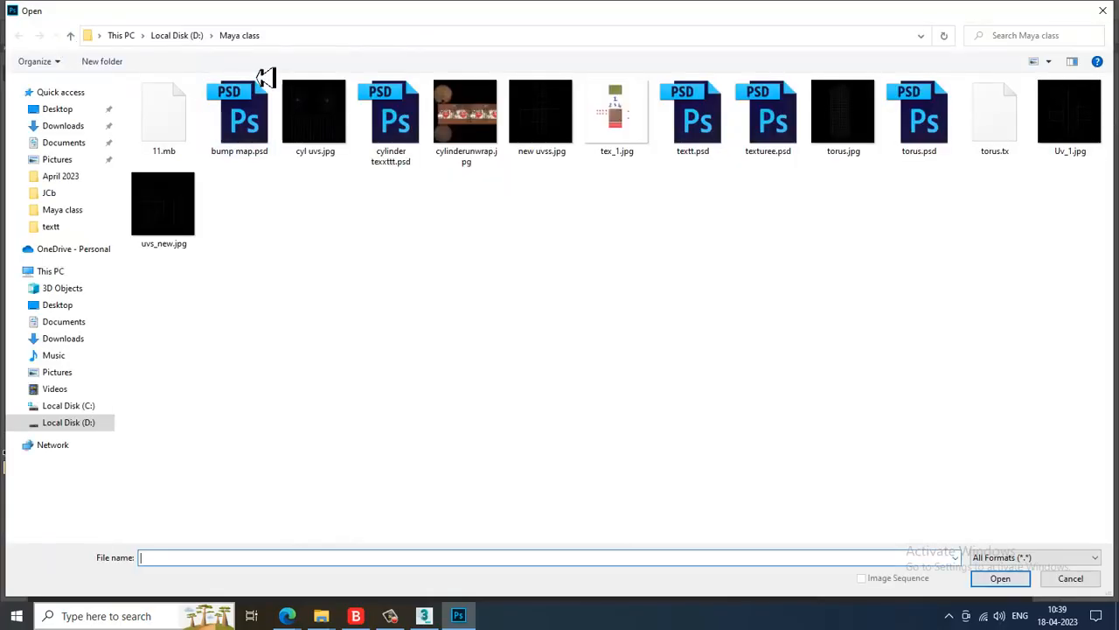
click(191, 36)
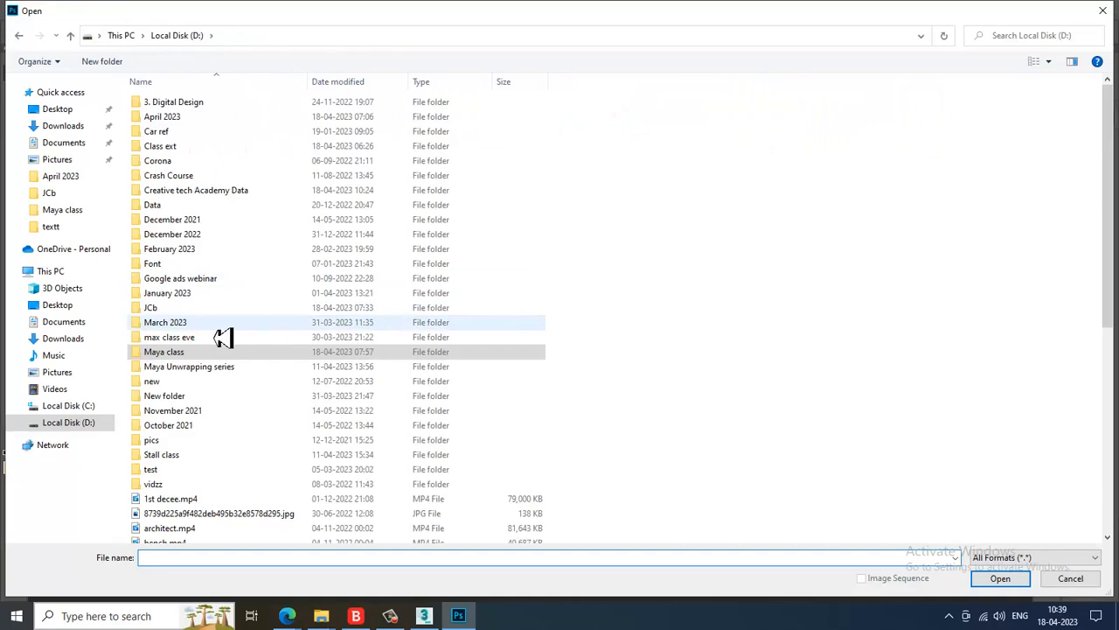
click(204, 294)
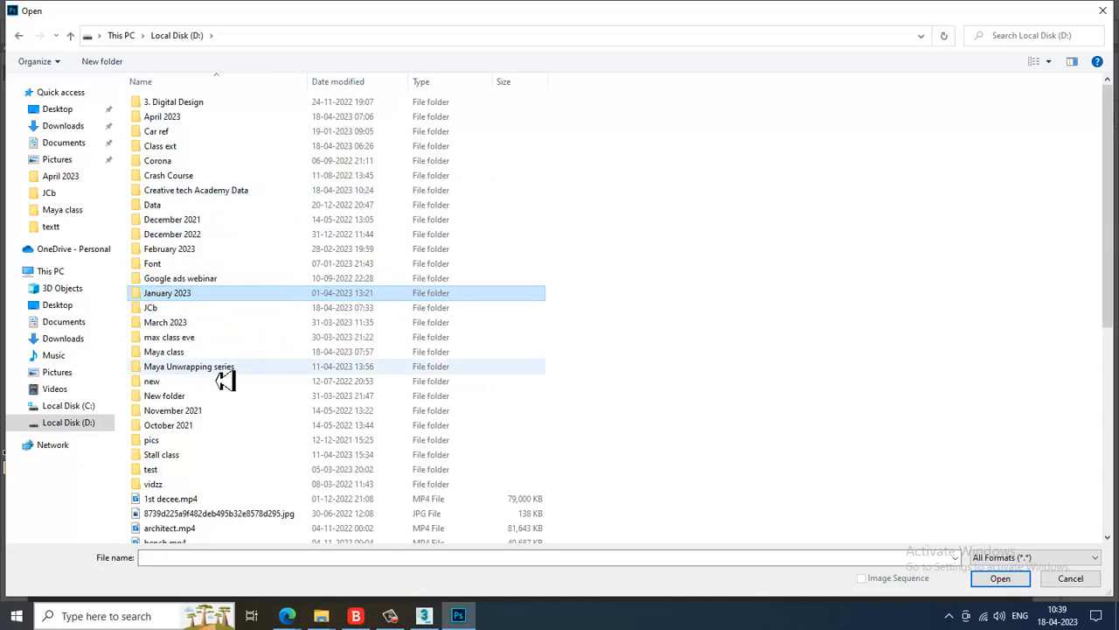
double_click(175, 312)
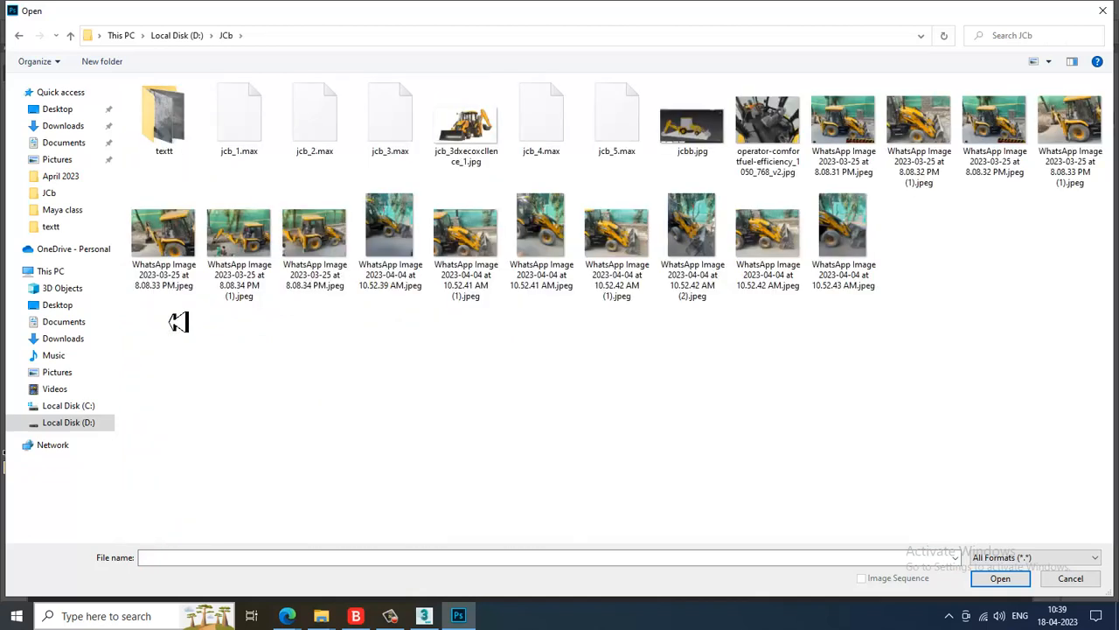
double_click(166, 131)
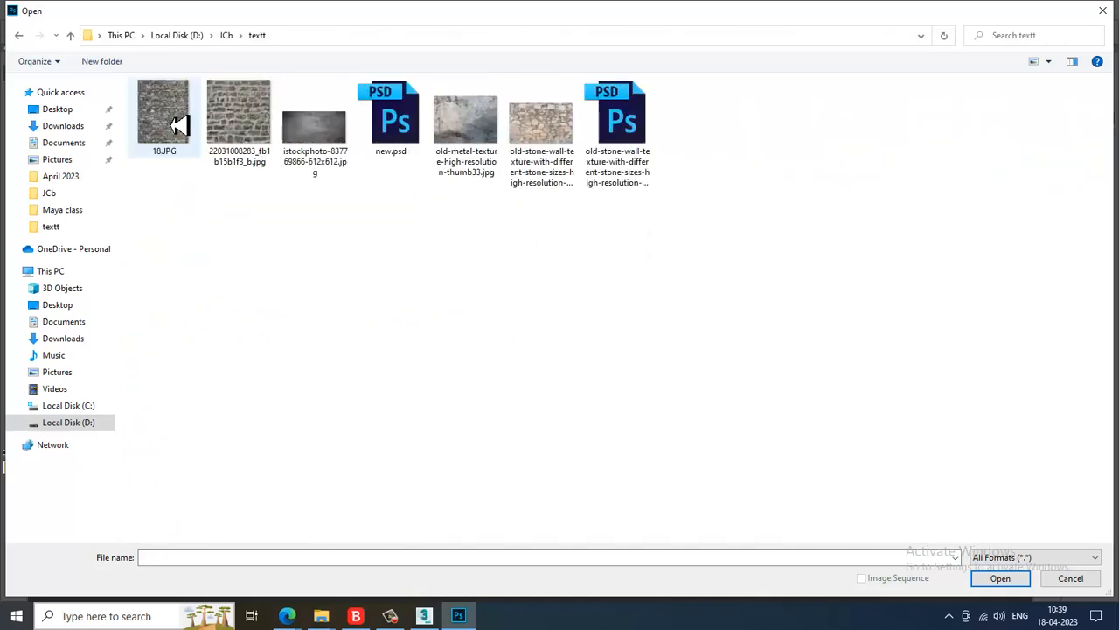
click(498, 149)
click(308, 131)
double_click(308, 131)
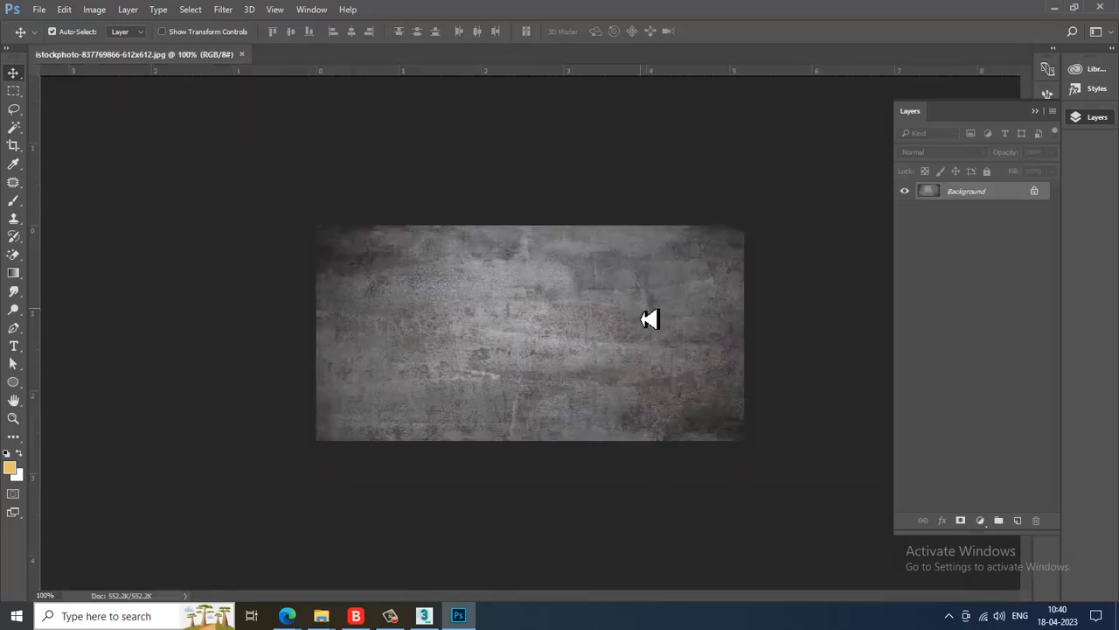
Try to open old-metal-texture-high-resolution-thumb33.jpg from the textt folder.
key(ctrl+plus)
key(ctrl+minus)
click(40, 10)
click(78, 42)
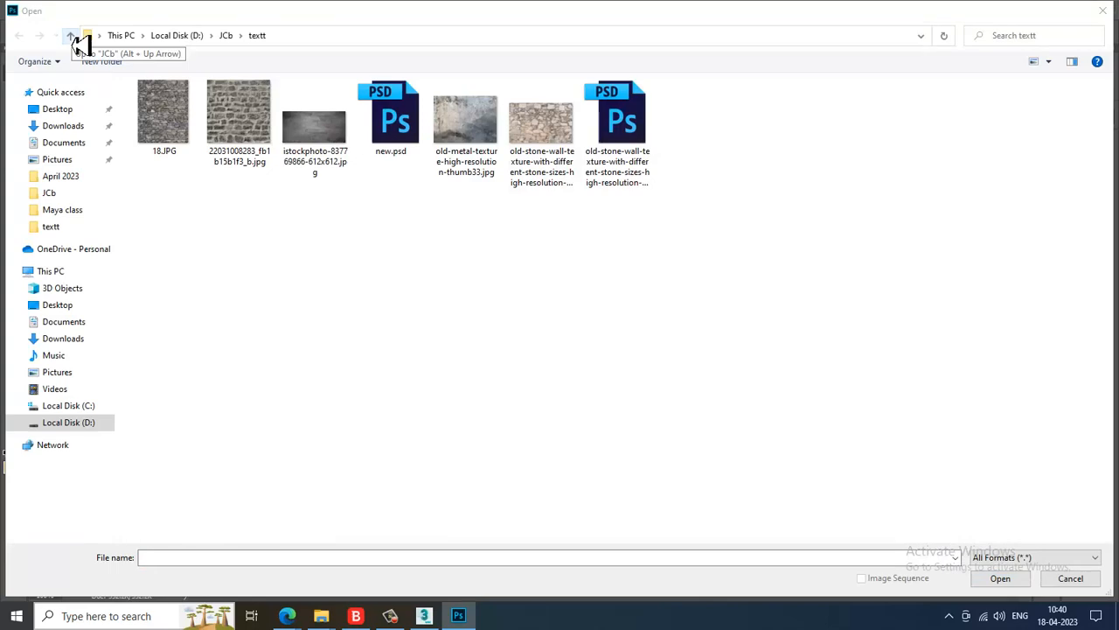
double_click(485, 129)
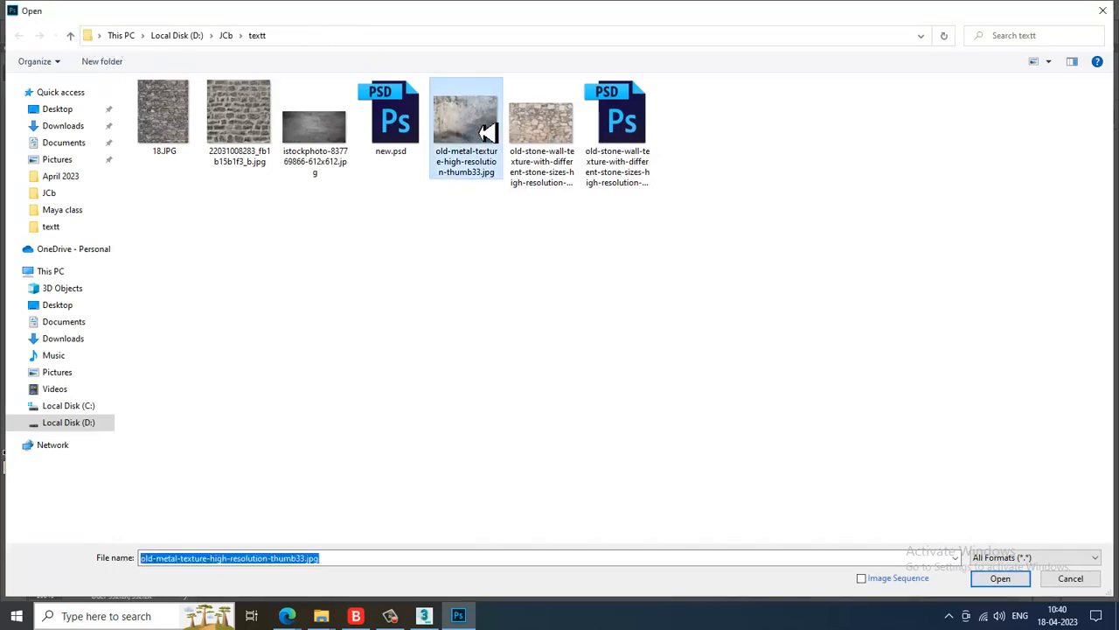
click(579, 242)
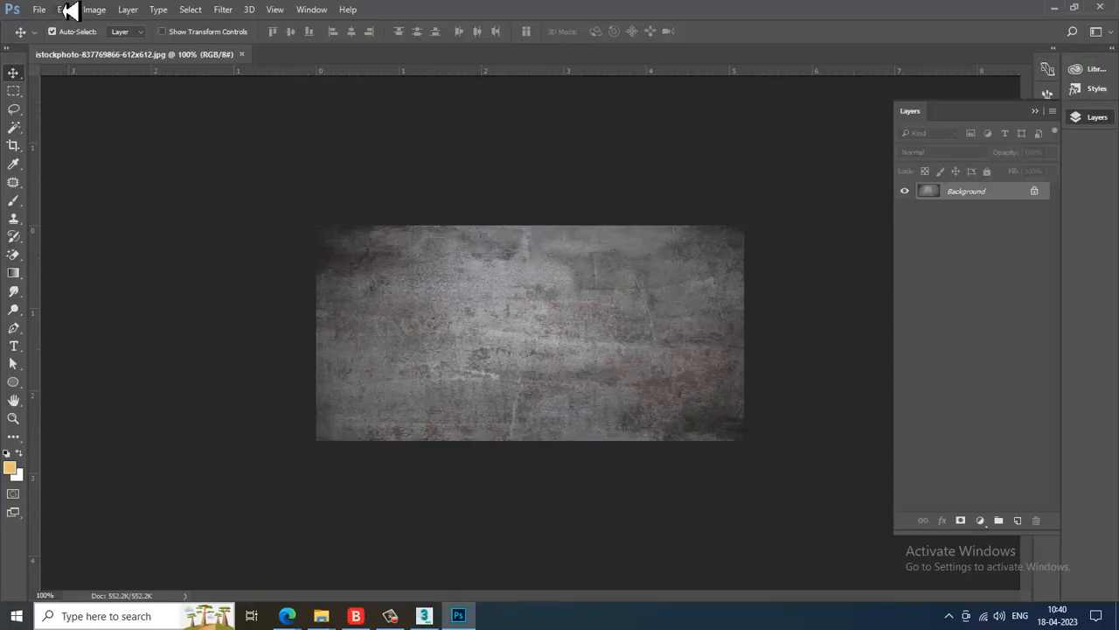
Open dirty_metal_texture_by_azaleapoena_d6ujapi-fullview.jpg from the Texture folder of Rail Oil Tanker in D:\January 2023.
click(40, 9)
click(77, 35)
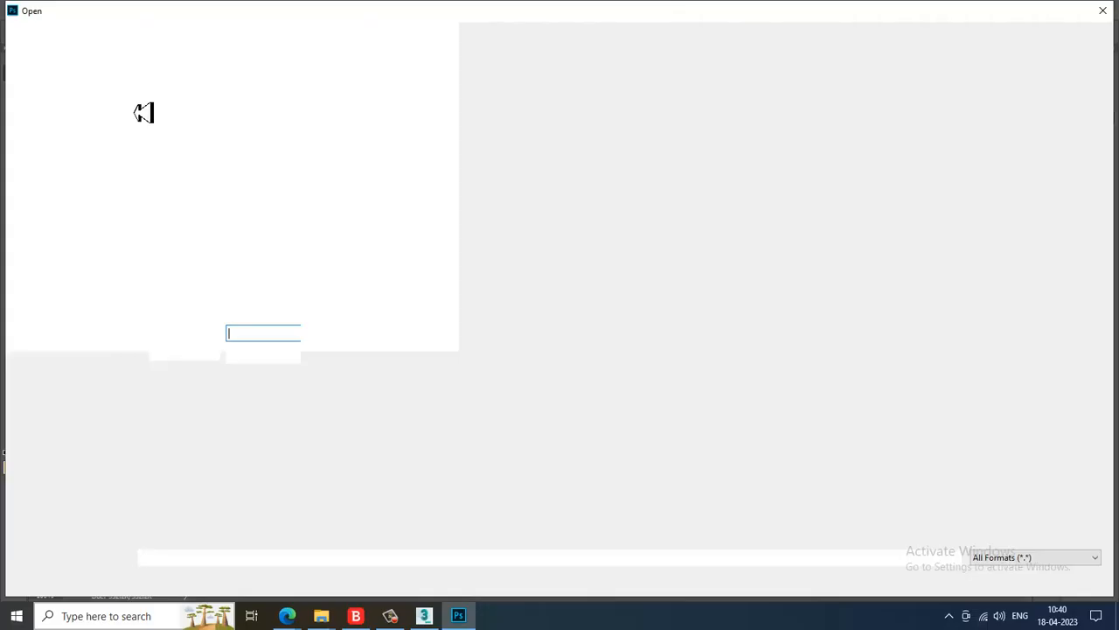
click(199, 36)
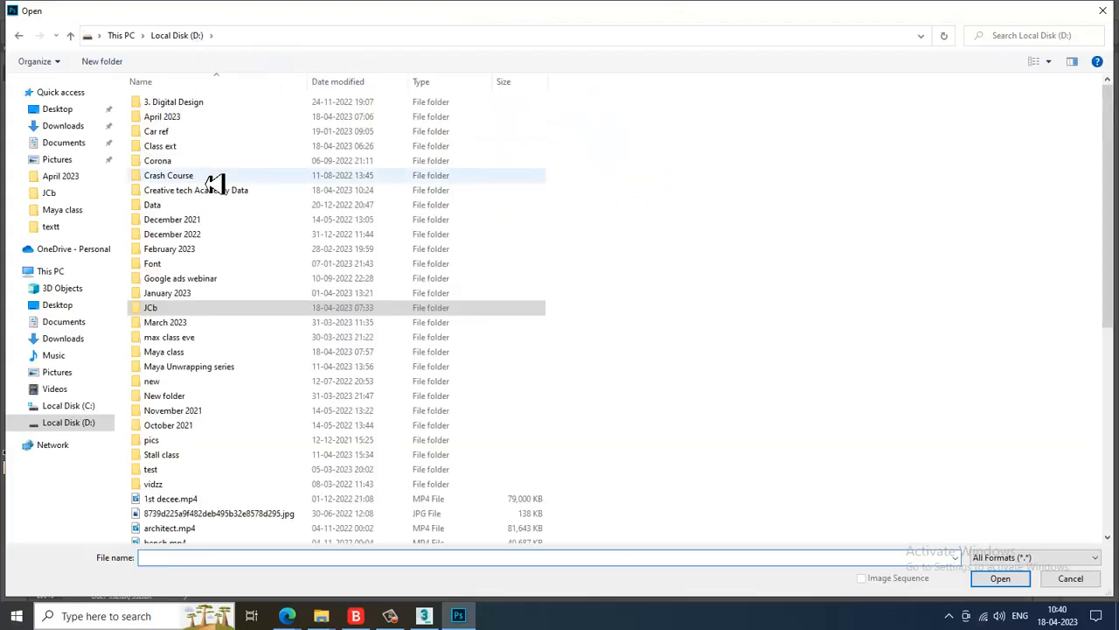
double_click(201, 296)
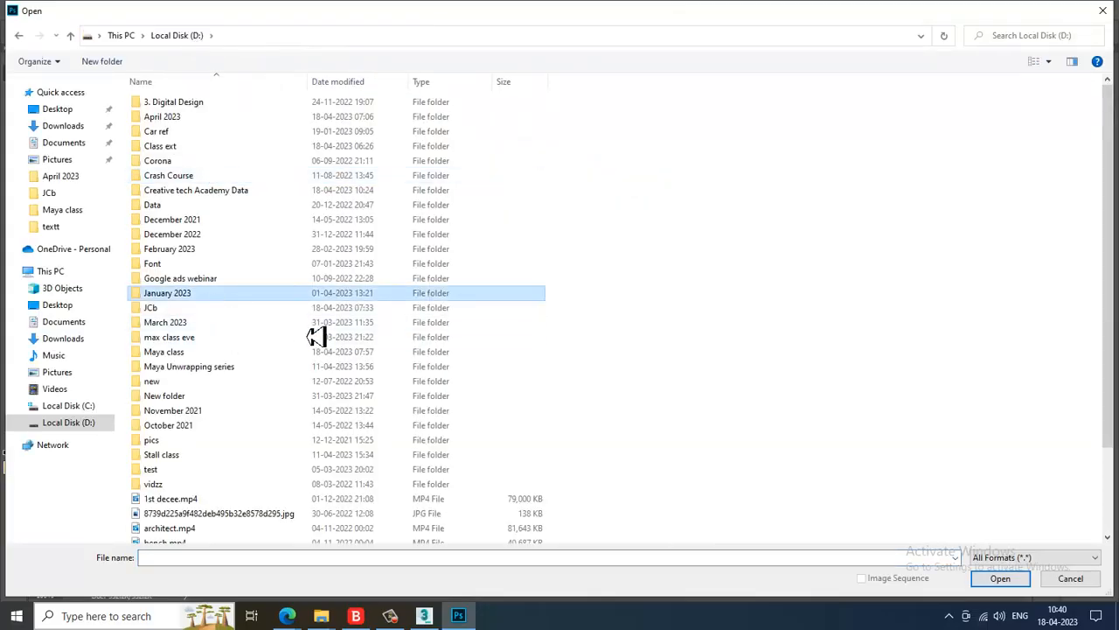
double_click(314, 319)
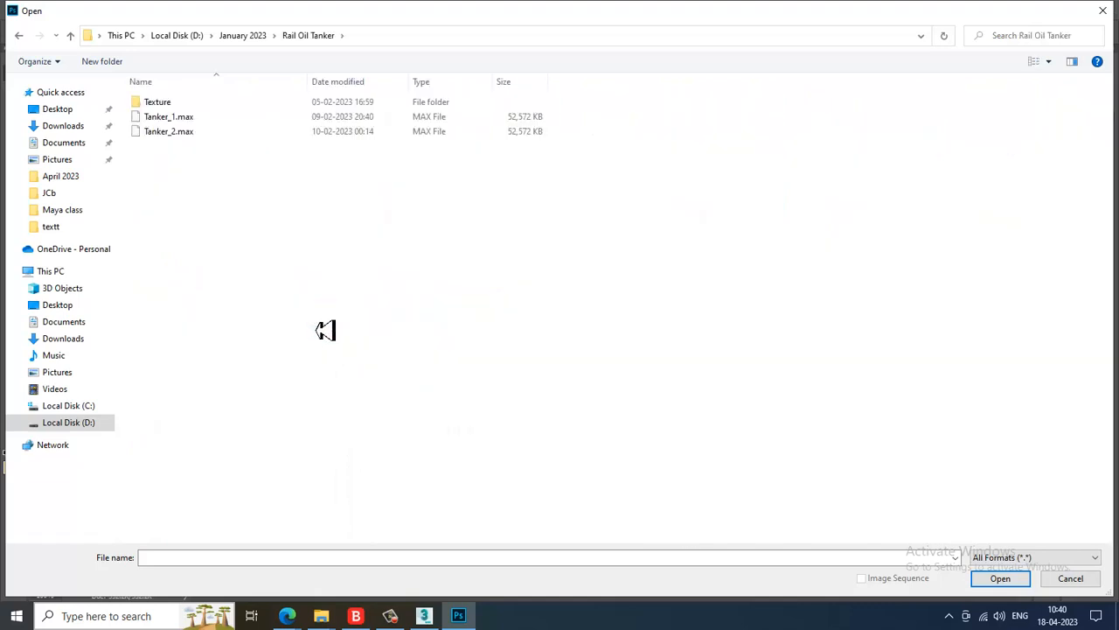
double_click(175, 104)
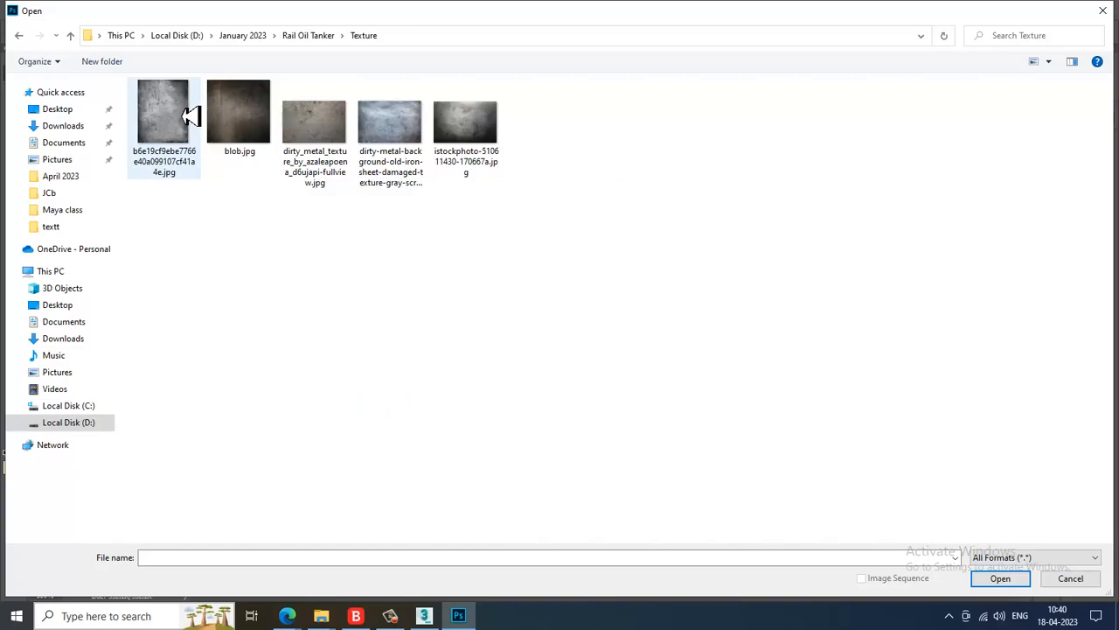
double_click(314, 122)
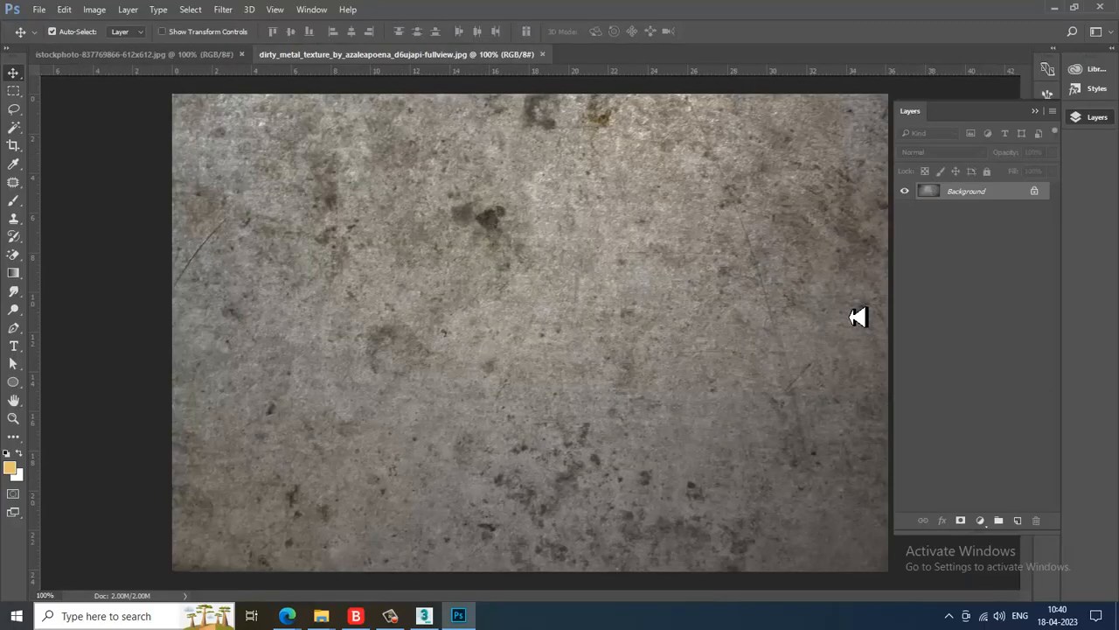
Unlock the dirty metal image's Background layer and copy the istockphoto metal image into that document as a new layer.
click(1036, 195)
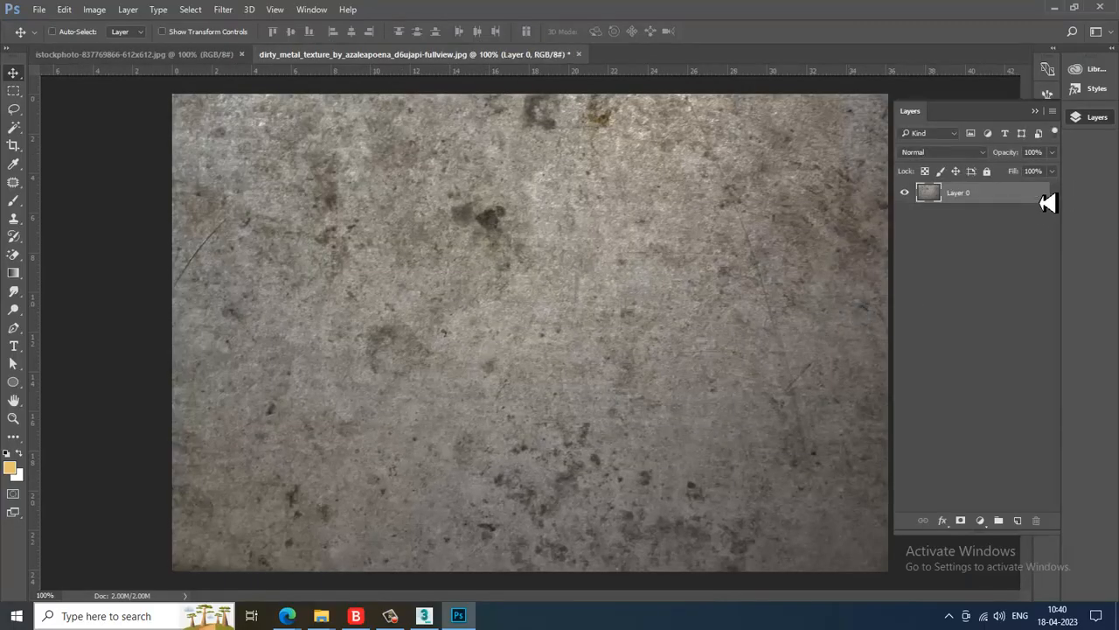
key(ctrl+minus)
drag(191, 61, 604, 229)
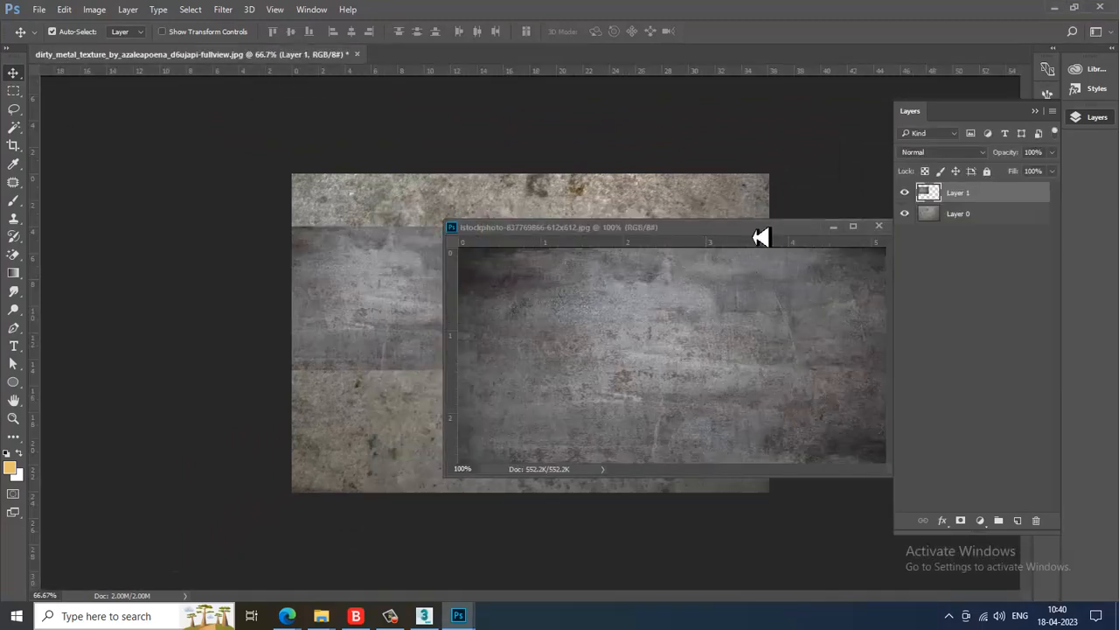
drag(757, 229, 368, 229)
click(444, 226)
Move and enlarge Layer 1 to about 235% width and 240% height so it covers the whole canvas.
drag(480, 297, 574, 313)
key(ctrl+t)
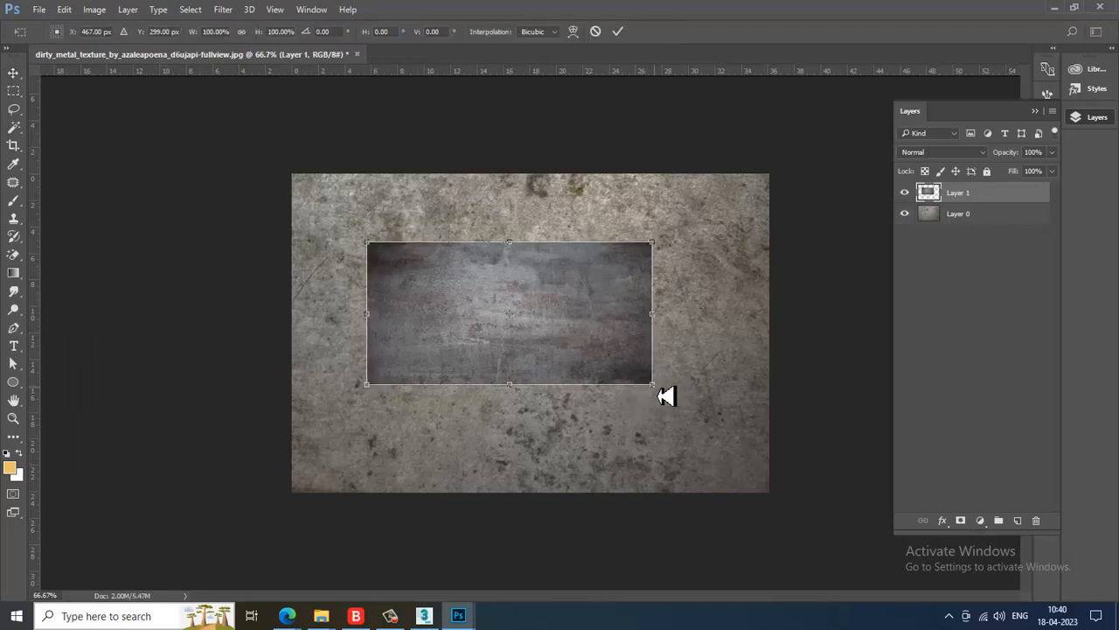
alt+drag(667, 396, 841, 524)
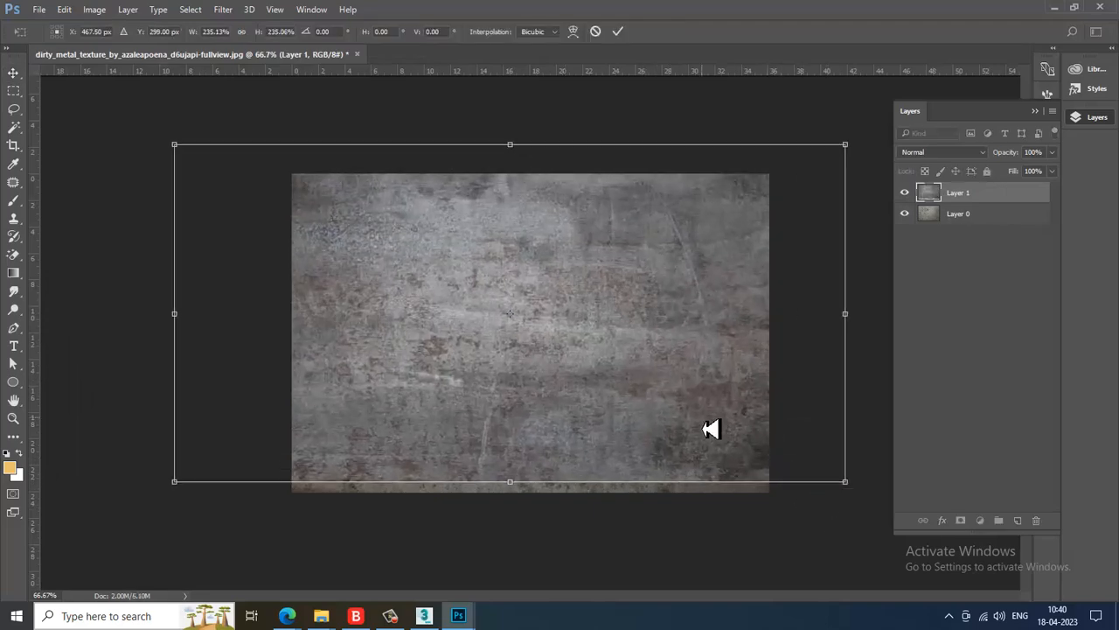
drag(711, 428, 718, 454)
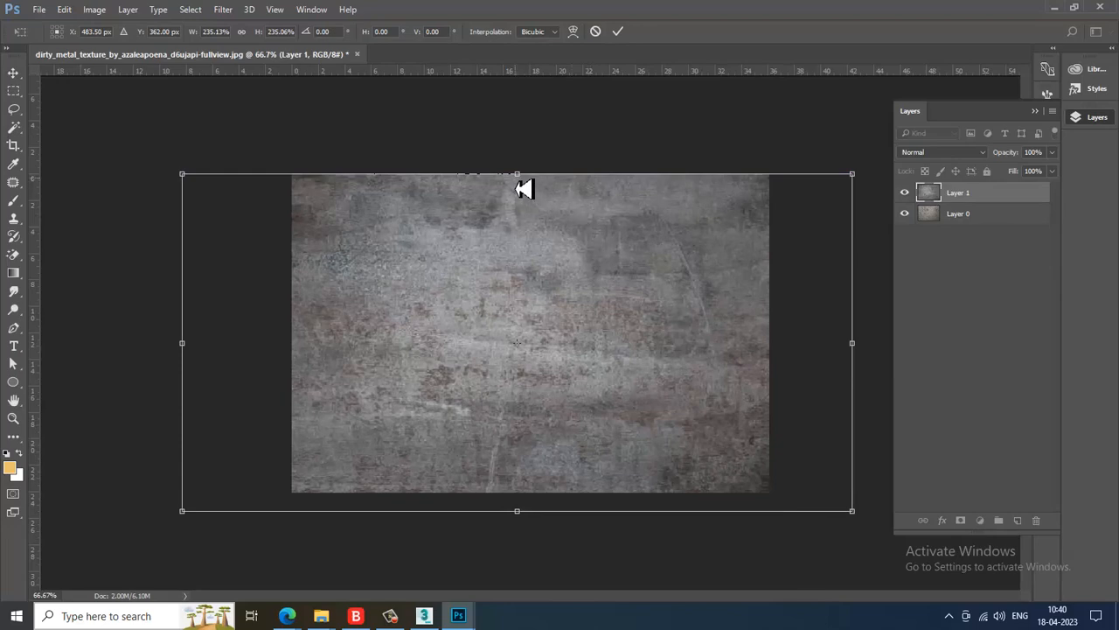
drag(524, 189, 524, 179)
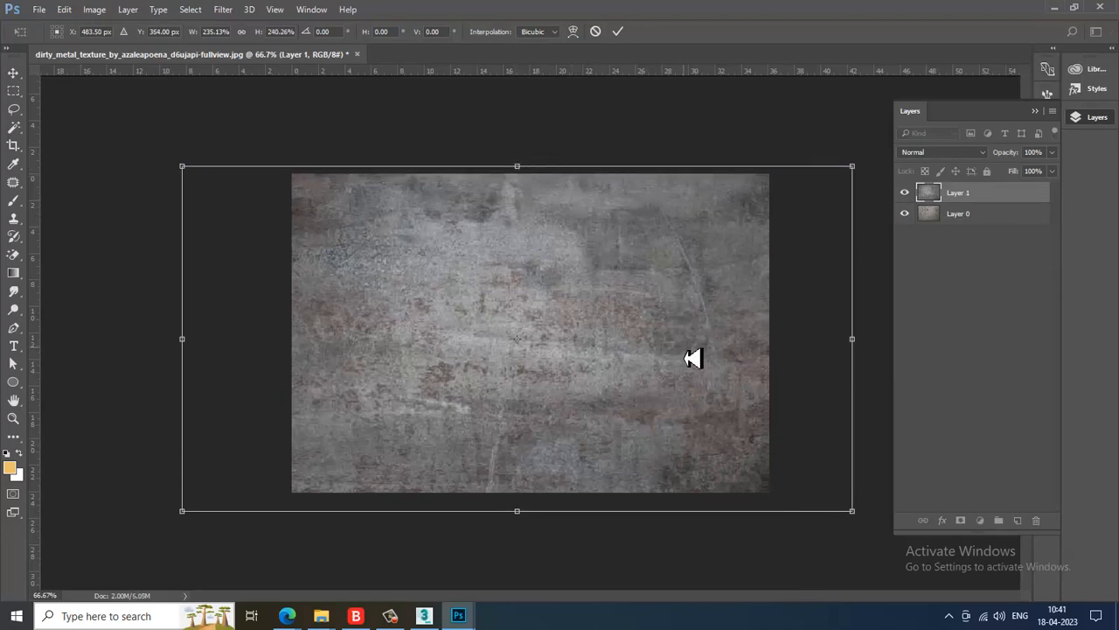
key(Return)
Compare the darkening blend modes on Layer 1 and set its blend mode to Multiply.
click(941, 154)
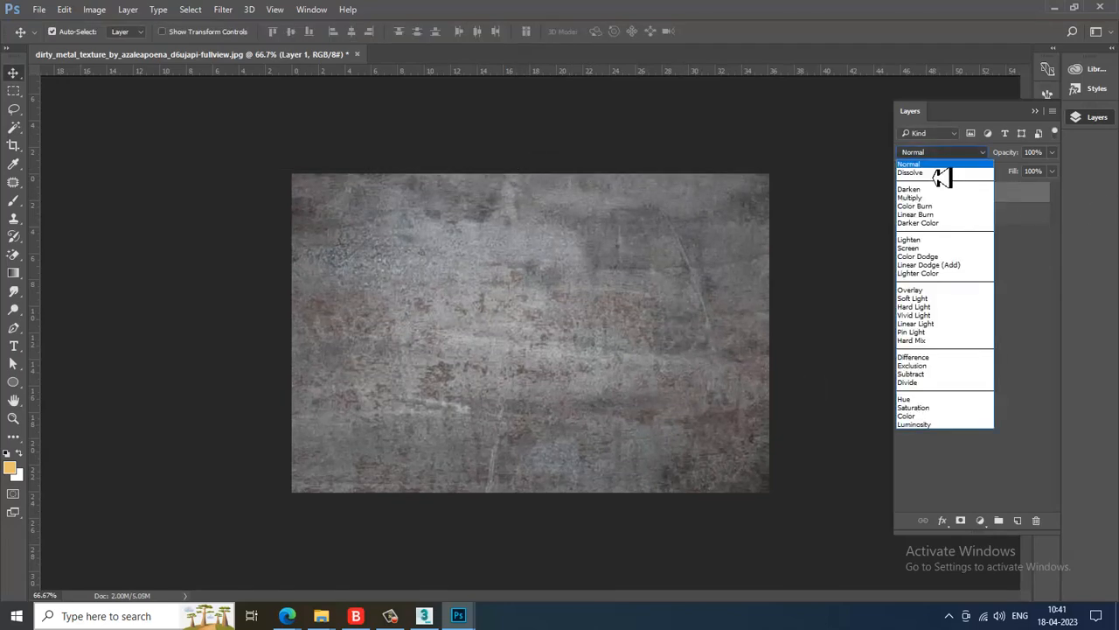
click(941, 180)
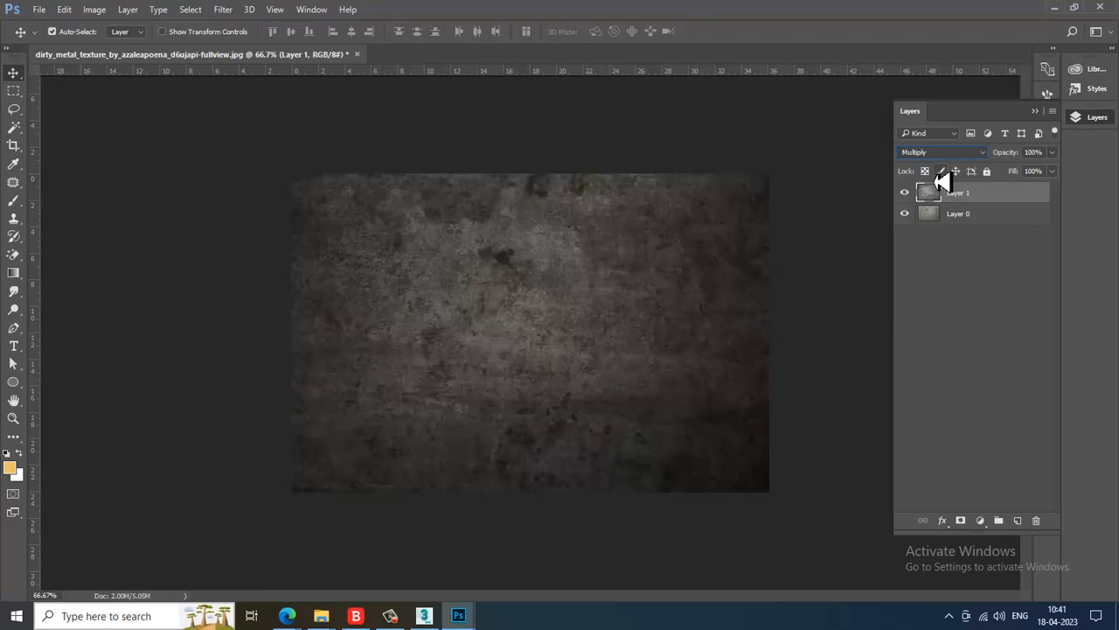
key(Down)
key(Down)
key(Down)
key(Down)
key(Down)
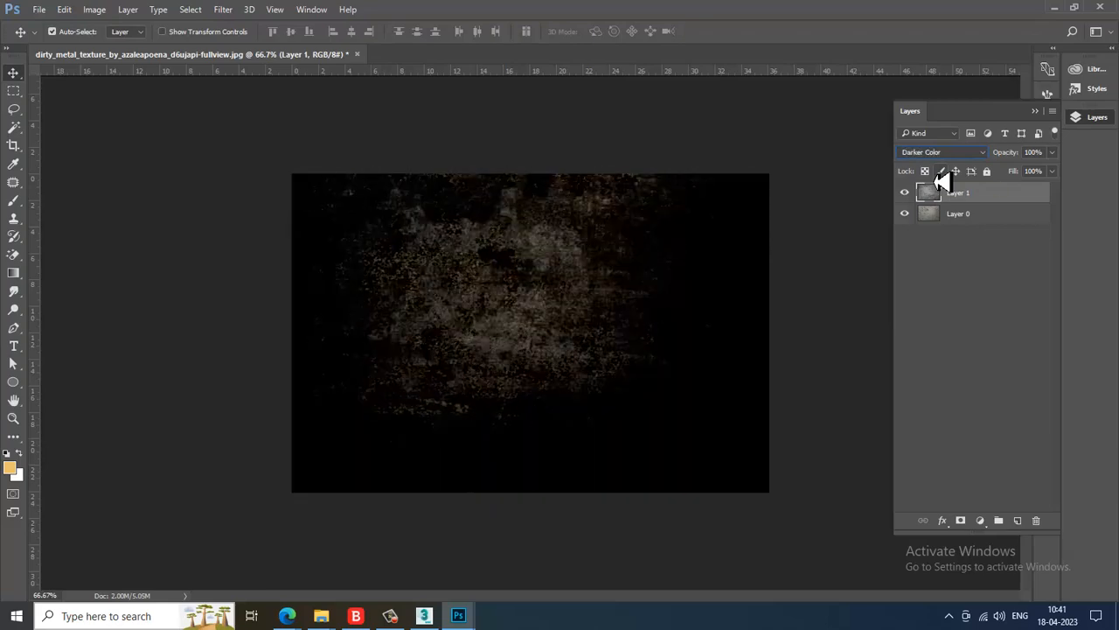
key(Down)
key(Up)
key(Up)
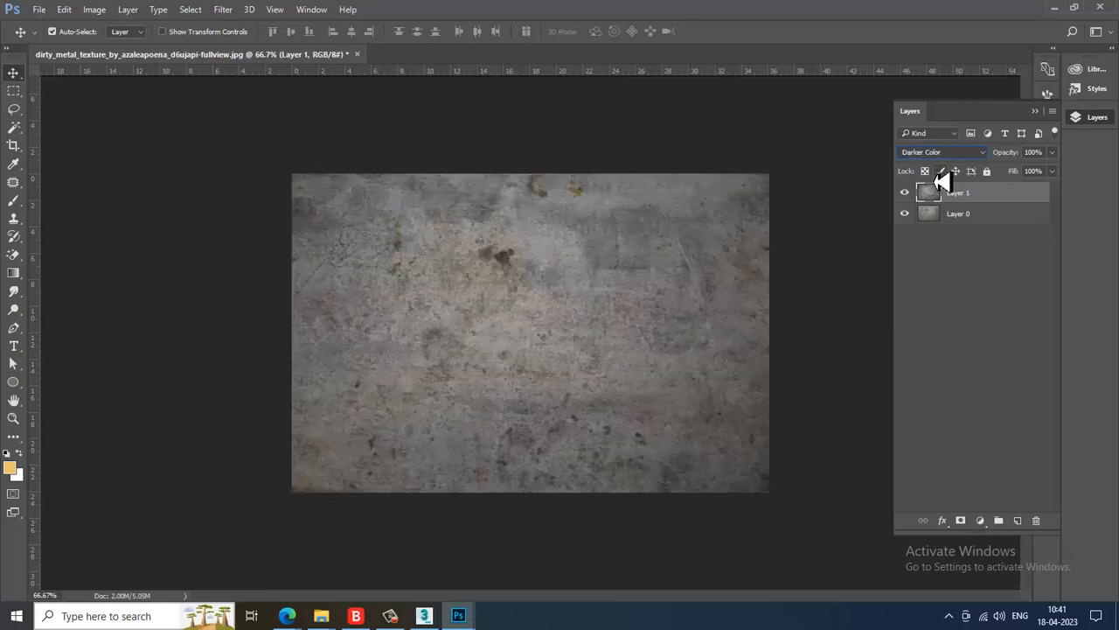
key(Up)
key(Up)
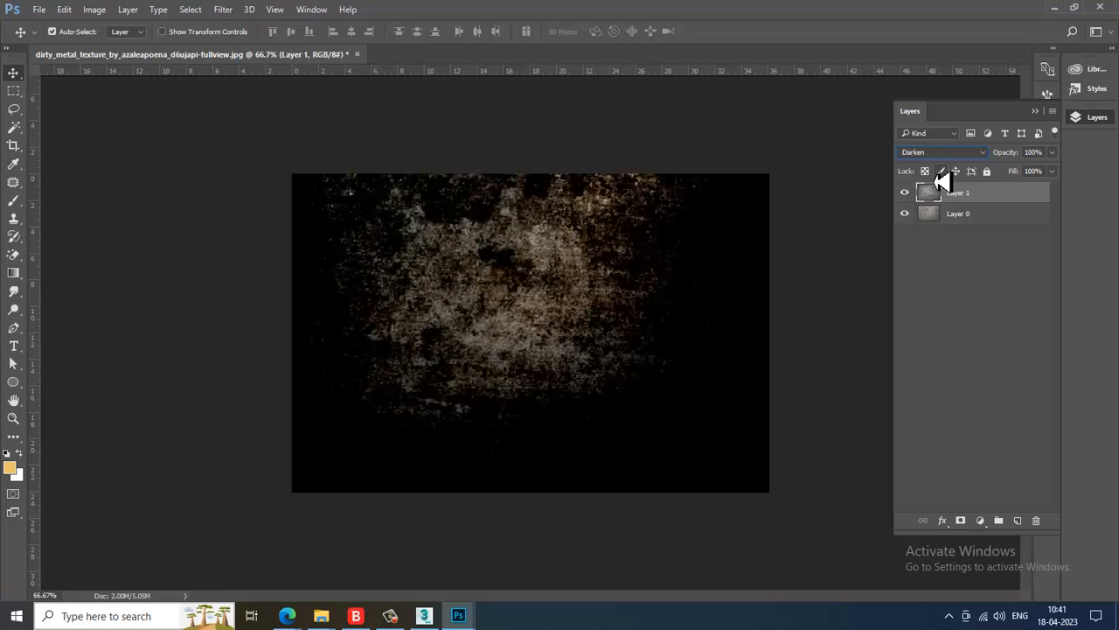
key(Up)
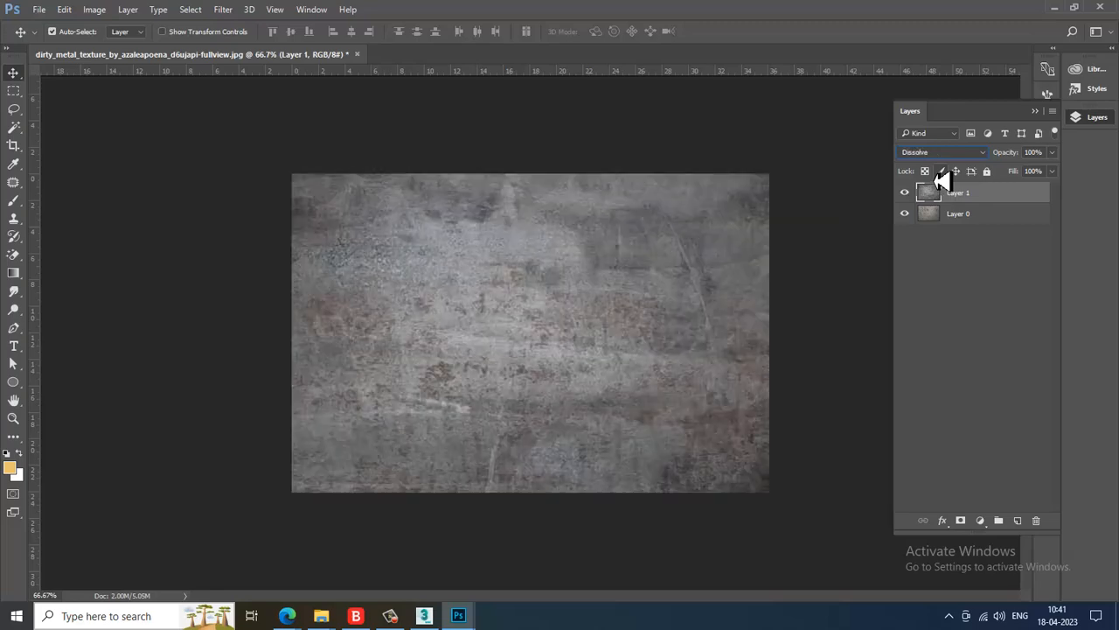
key(Down)
key(Down)
click(934, 154)
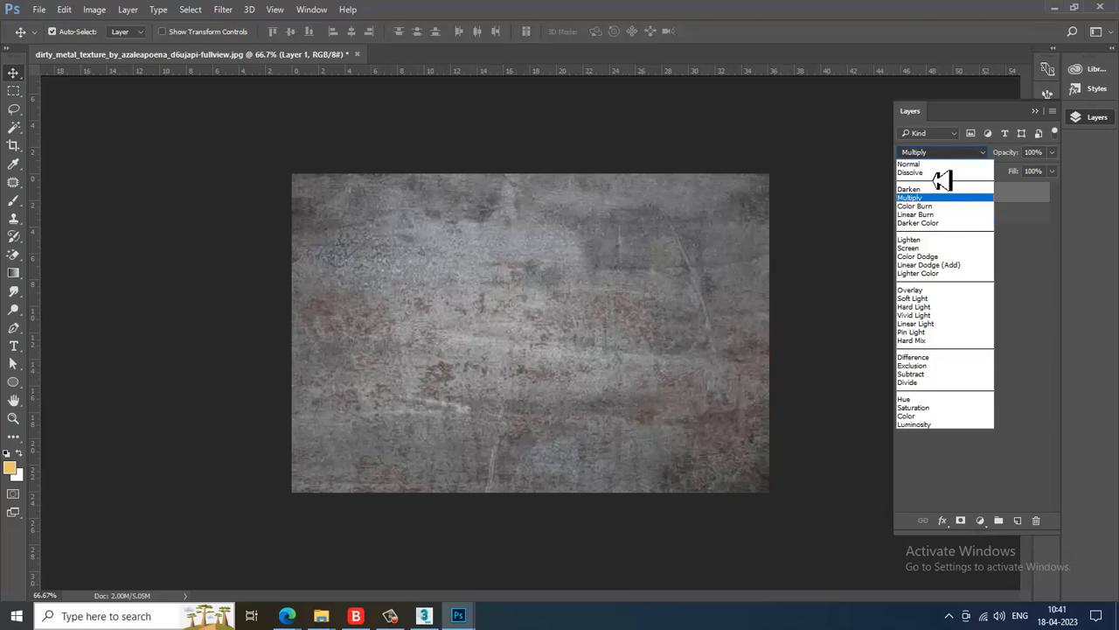
click(941, 186)
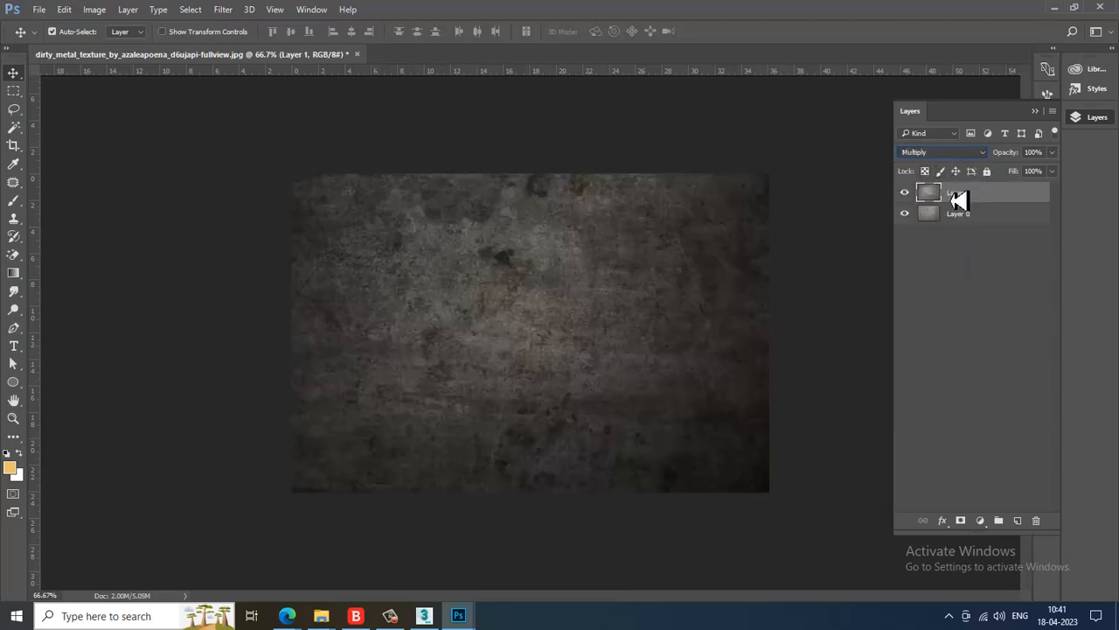
key(Up)
key(Down)
key(Down)
key(Up)
Add a layer mask to Layer 1 and ready the Brush tool with black at size 250.
click(961, 521)
right_click(18, 208)
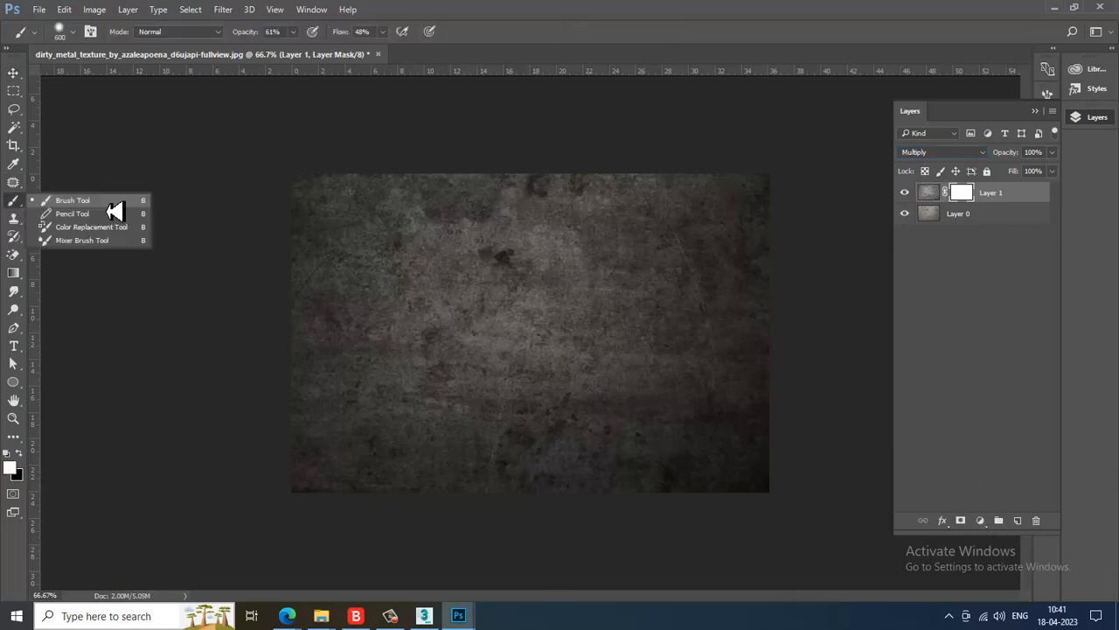
click(96, 199)
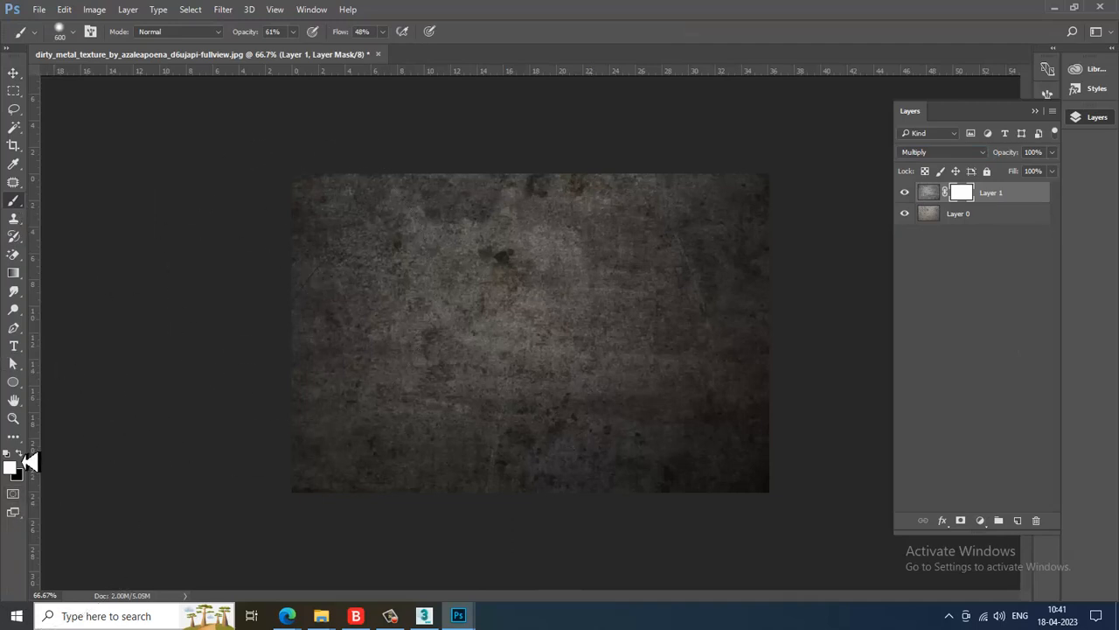
click(19, 452)
key(bracketleft)
key(bracketleft)
key(bracketleft)
key(bracketleft)
Undo a test stroke, set the brush to 30% opacity and 17% flow, and paint the mask around the image's edges and lower area.
drag(737, 205, 608, 166)
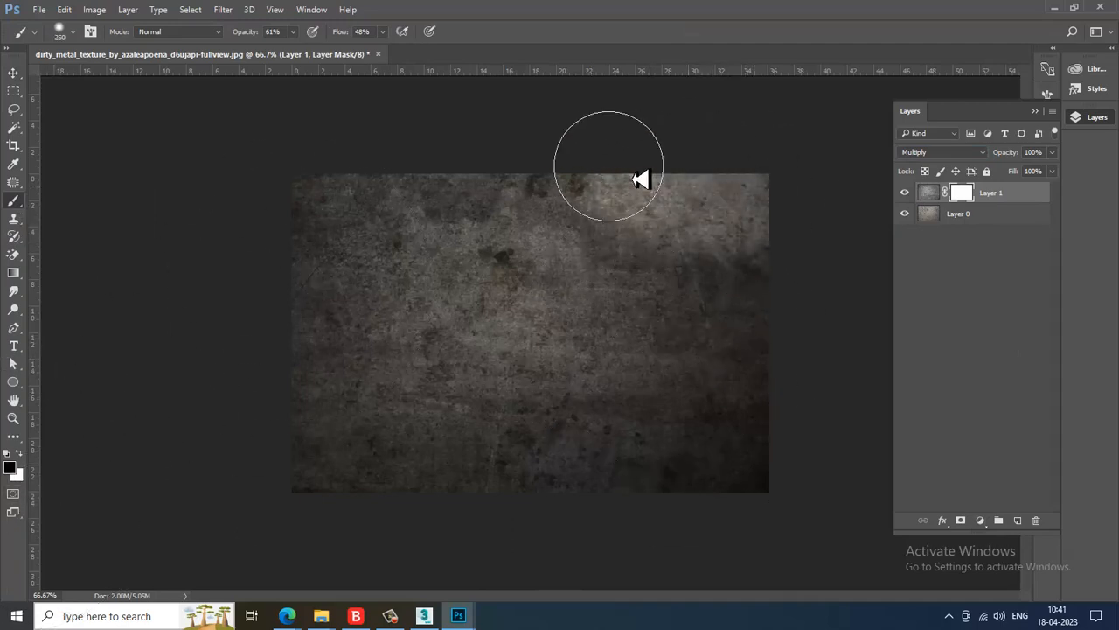
key(ctrl+z)
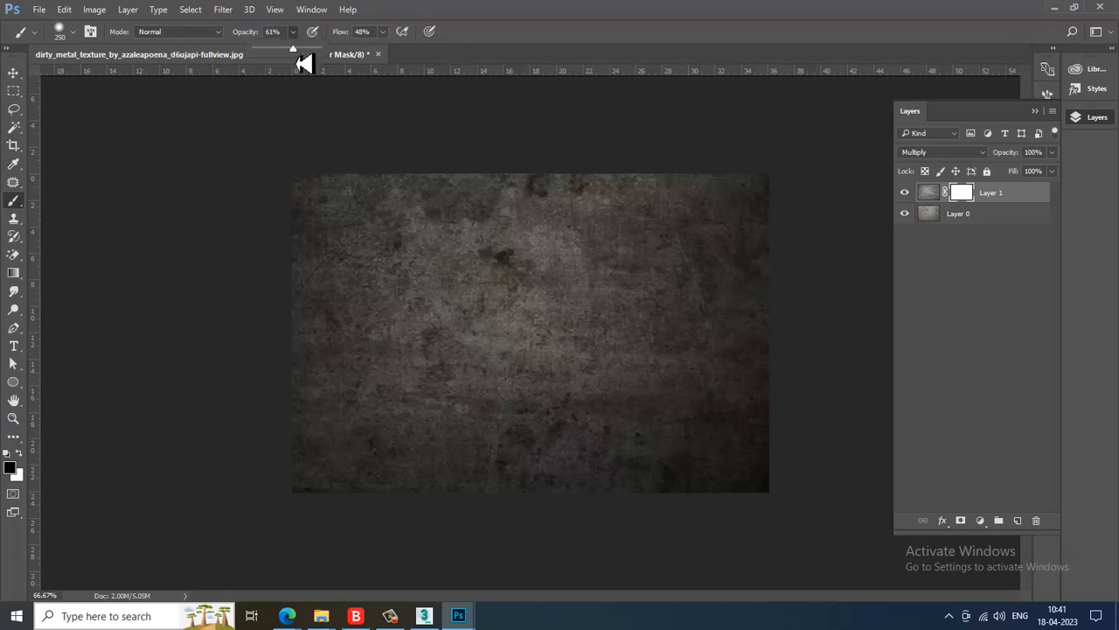
click(382, 31)
drag(372, 53, 366, 52)
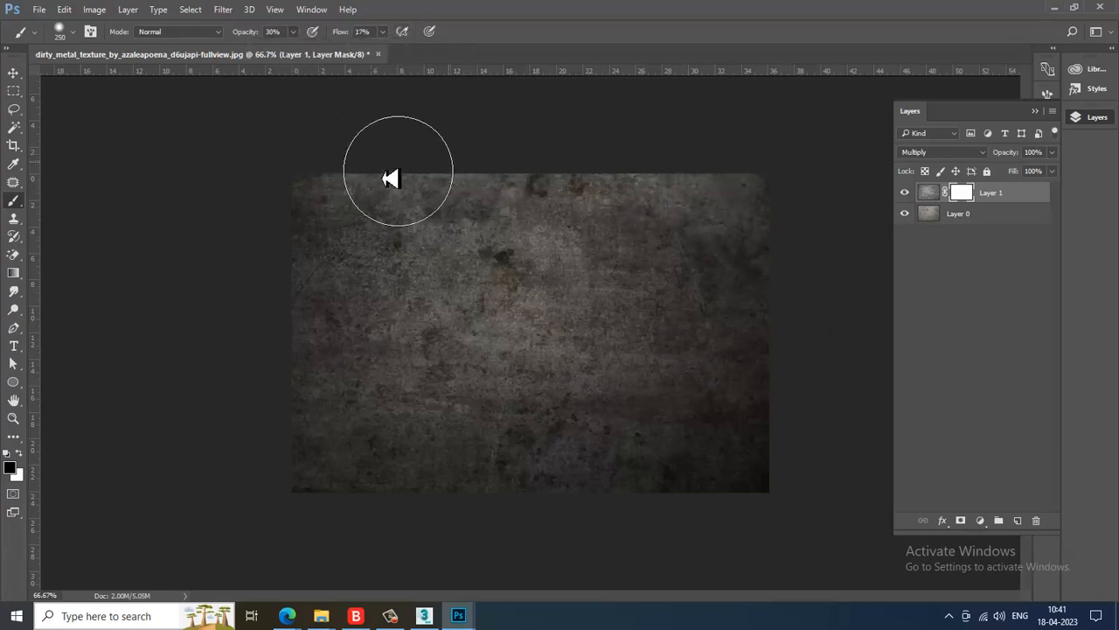
mouse_move(778, 477)
mouse_down()
mouse_move(749, 414)
mouse_move(707, 472)
mouse_move(643, 484)
mouse_move(312, 478)
mouse_move(340, 370)
mouse_move(394, 373)
mouse_up()
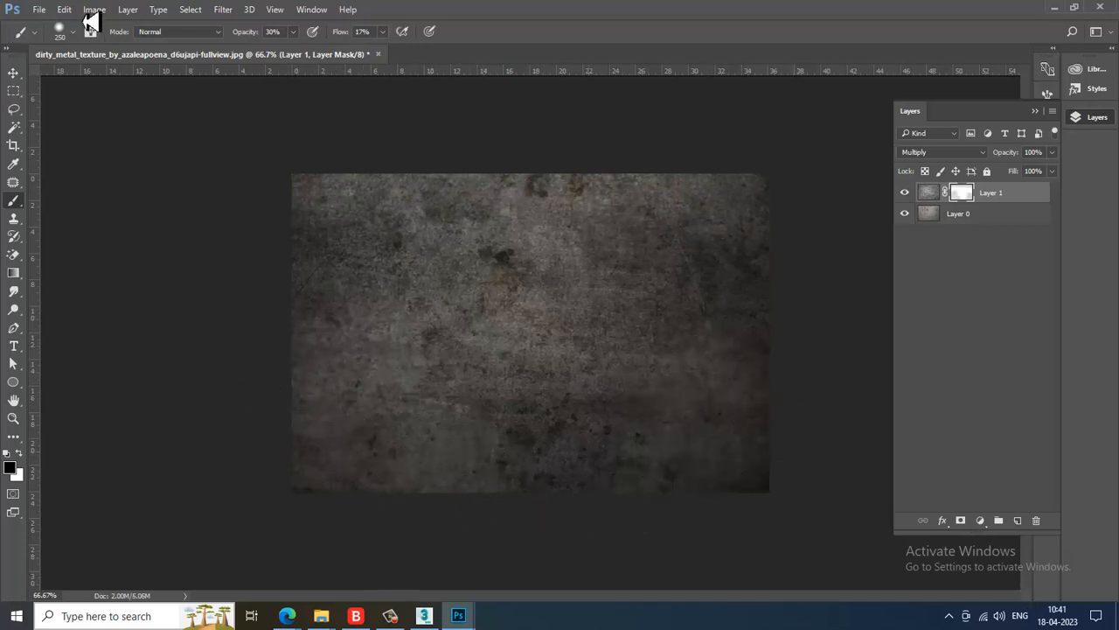
Save the composite as the JPEG old metal_1.jpg in the textt folder of D:\JCb at maximum quality 12.
click(39, 11)
click(105, 148)
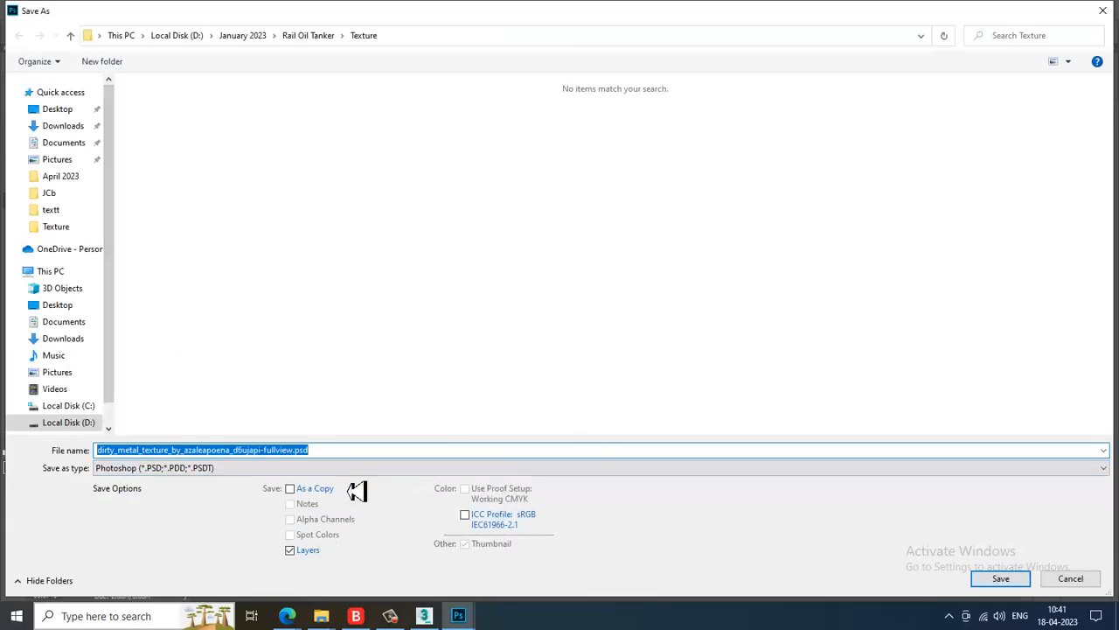
text(old metal_1)
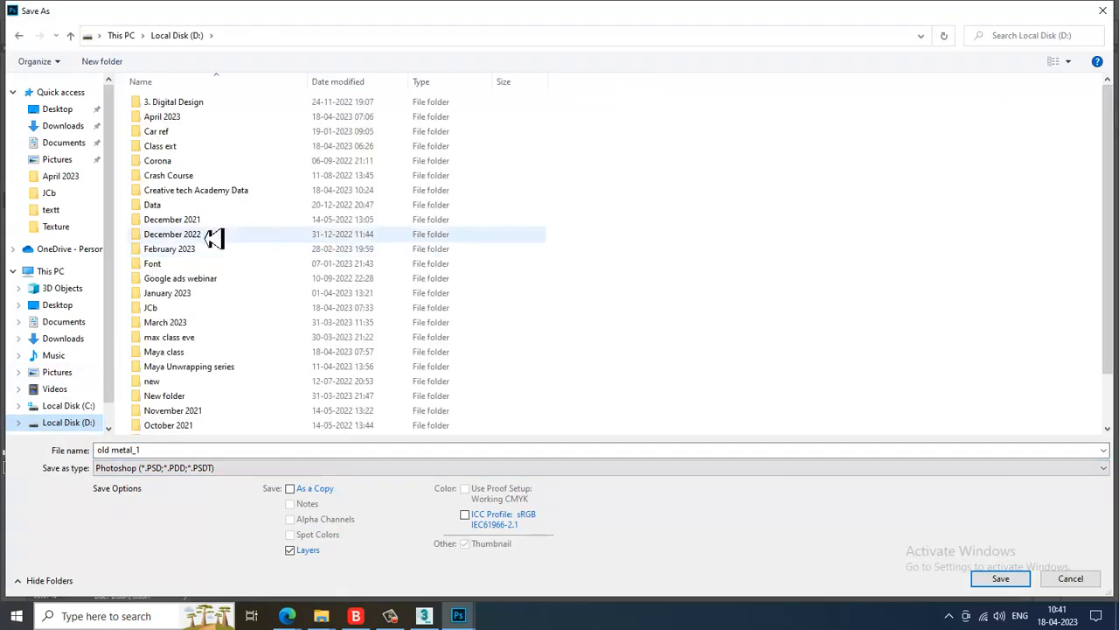
click(192, 283)
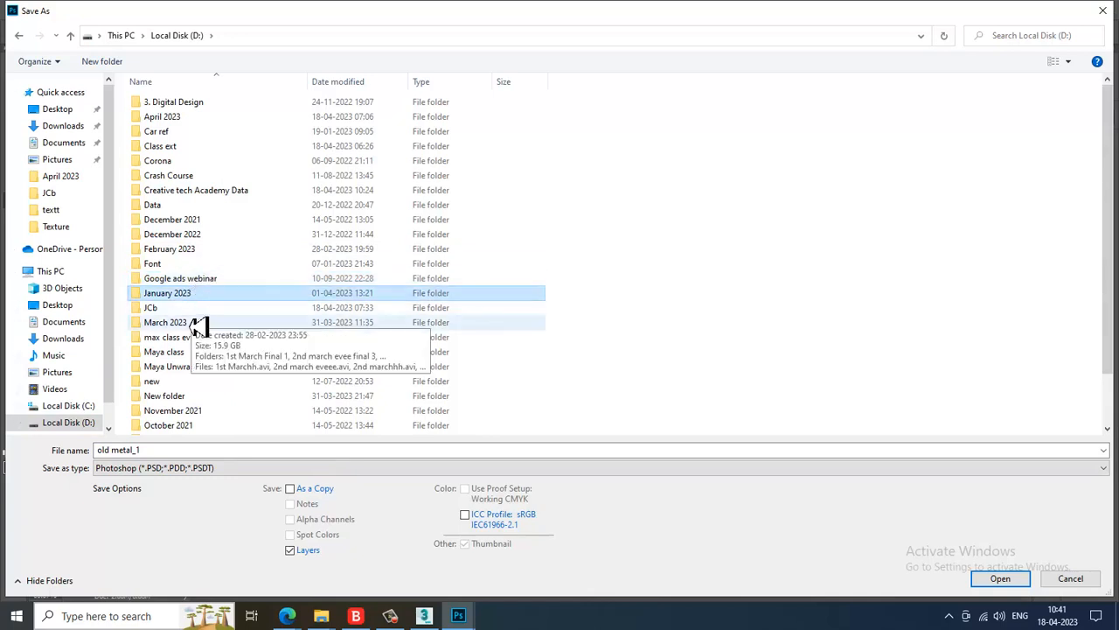
double_click(191, 308)
double_click(183, 130)
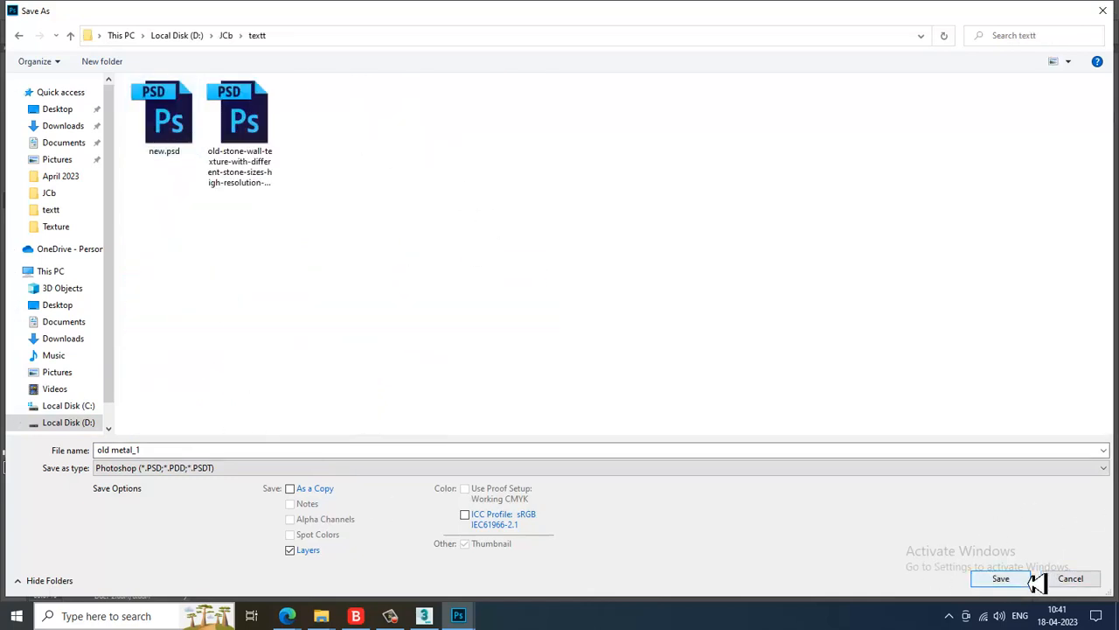
click(328, 473)
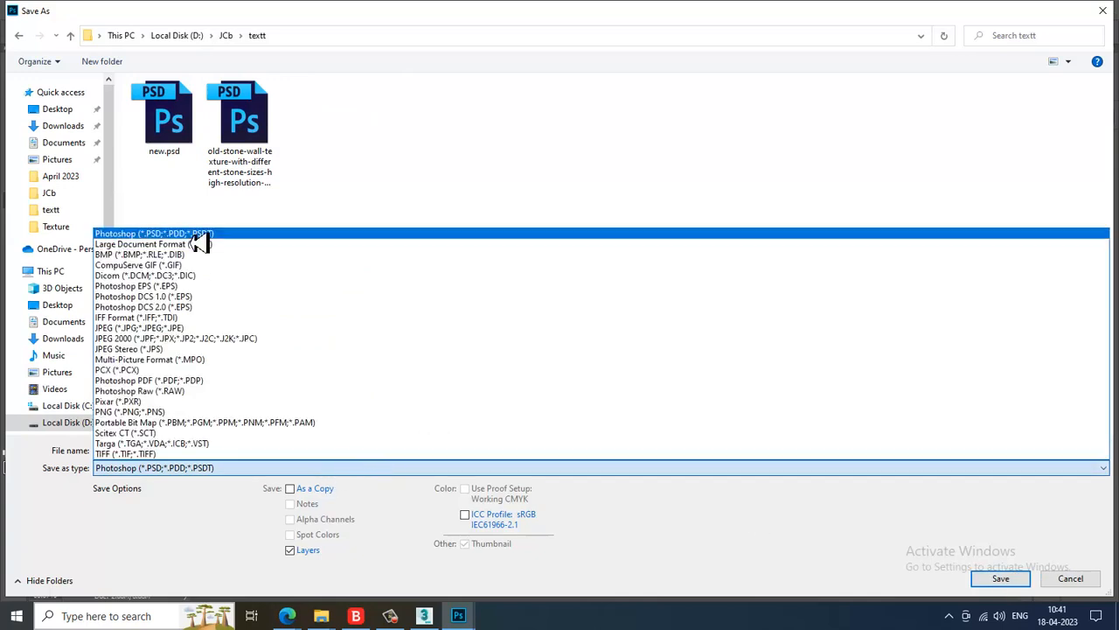
click(144, 328)
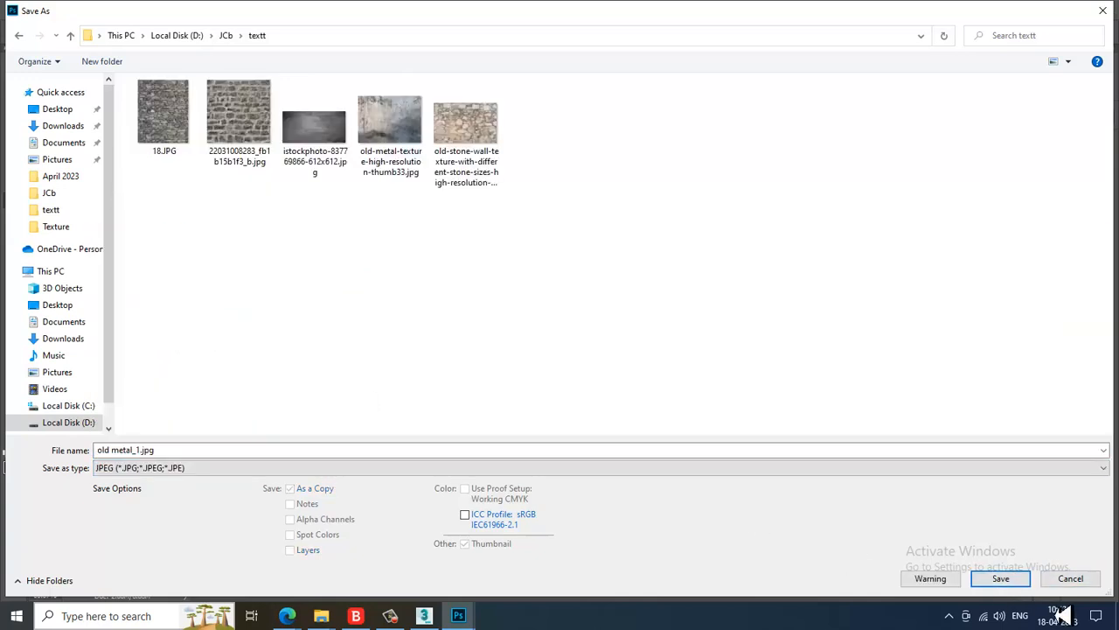
click(1014, 586)
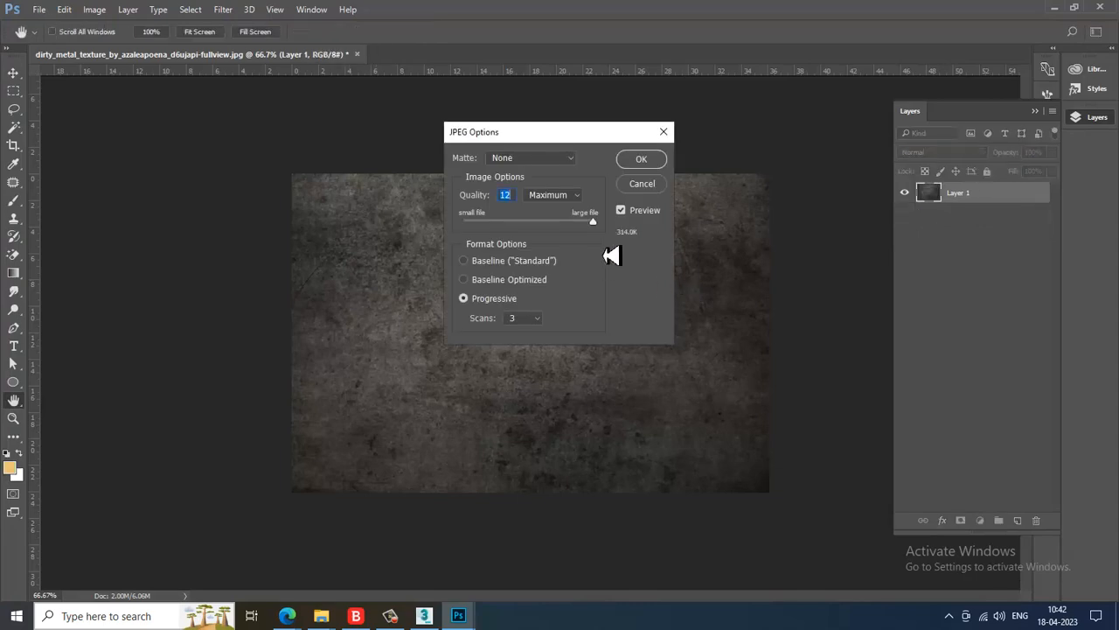
click(654, 164)
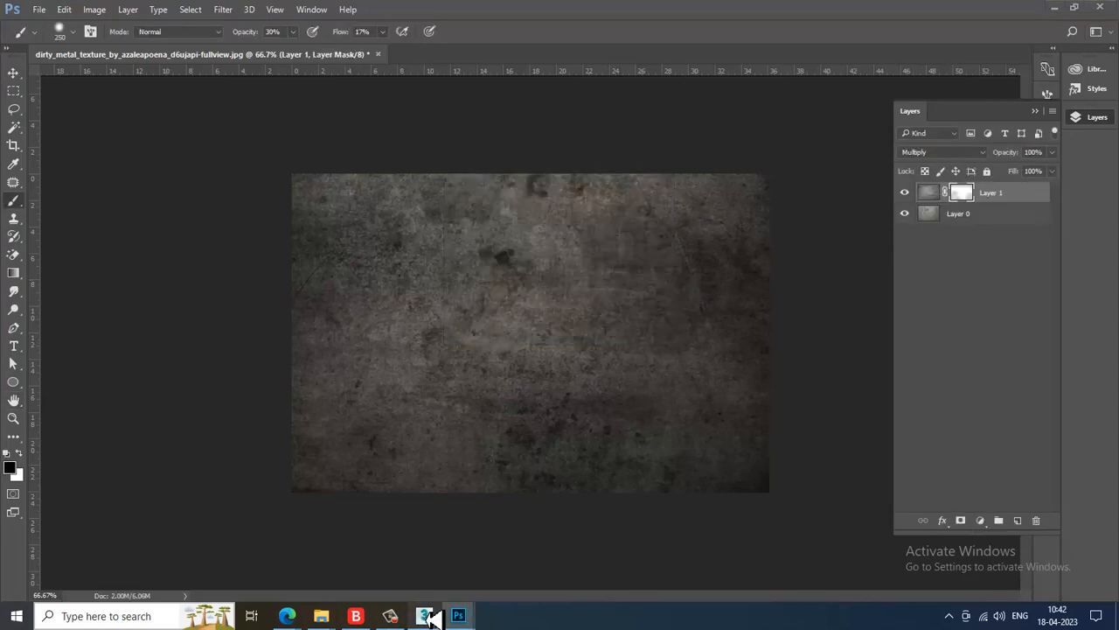
Switch to 3ds Max and select the yellow bucket at the lower end of the backhoe arm.
click(426, 616)
middle_drag(861, 451, 767, 302)
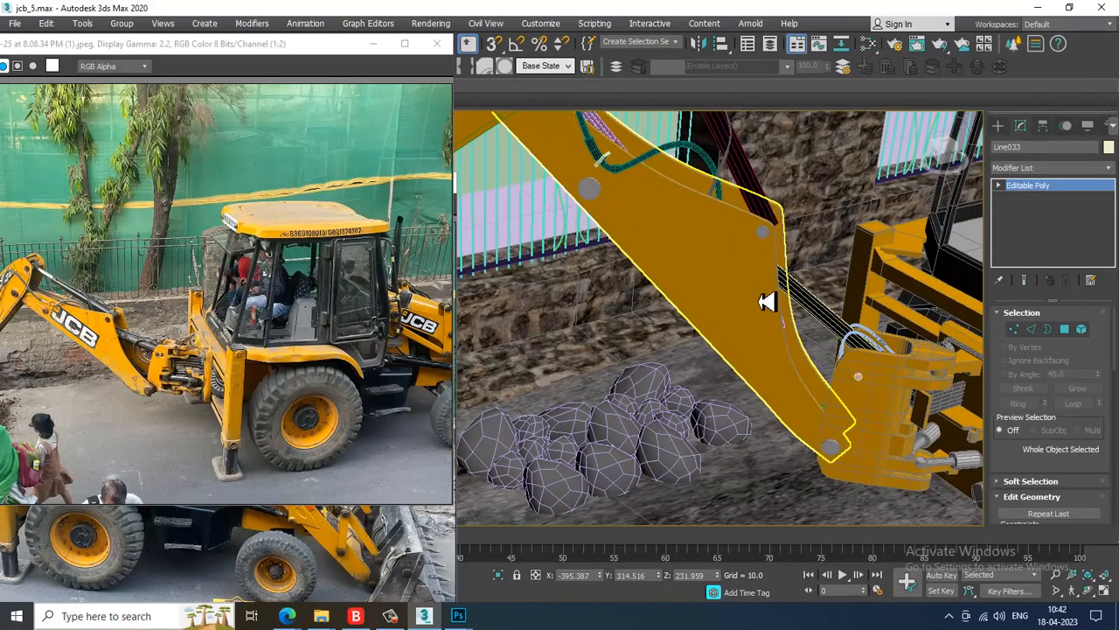
click(862, 469)
click(841, 458)
alt+middle_drag(842, 456, 825, 397)
scroll(894, 446, up, 3)
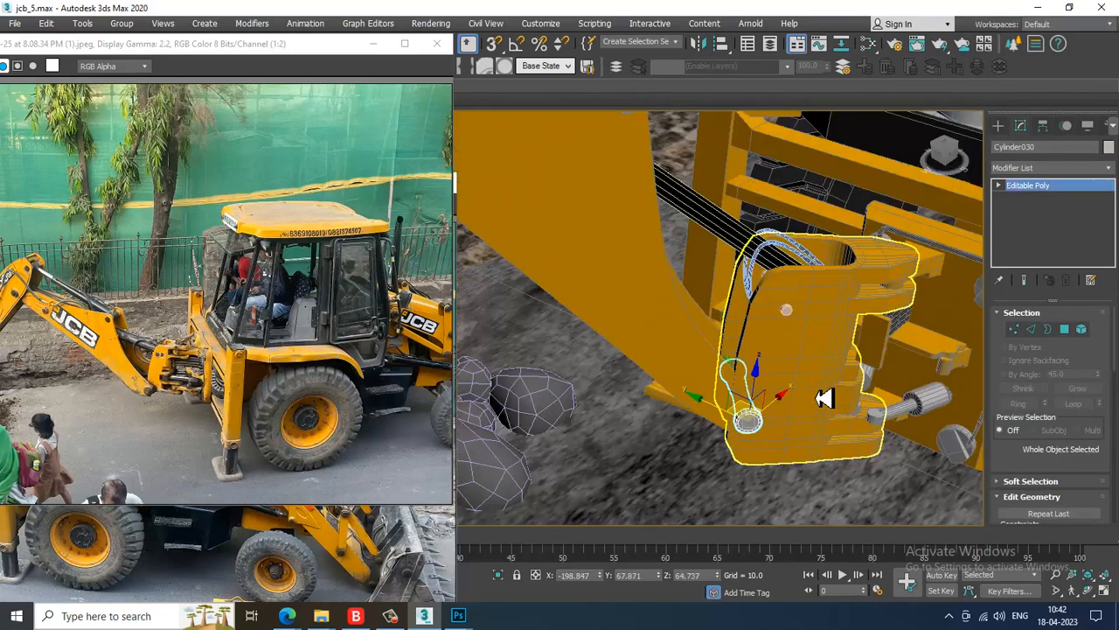
Create a new VRayMtl in the Slate Material Editor and name it old metall.
key(m)
middle_drag(609, 412, 451, 284)
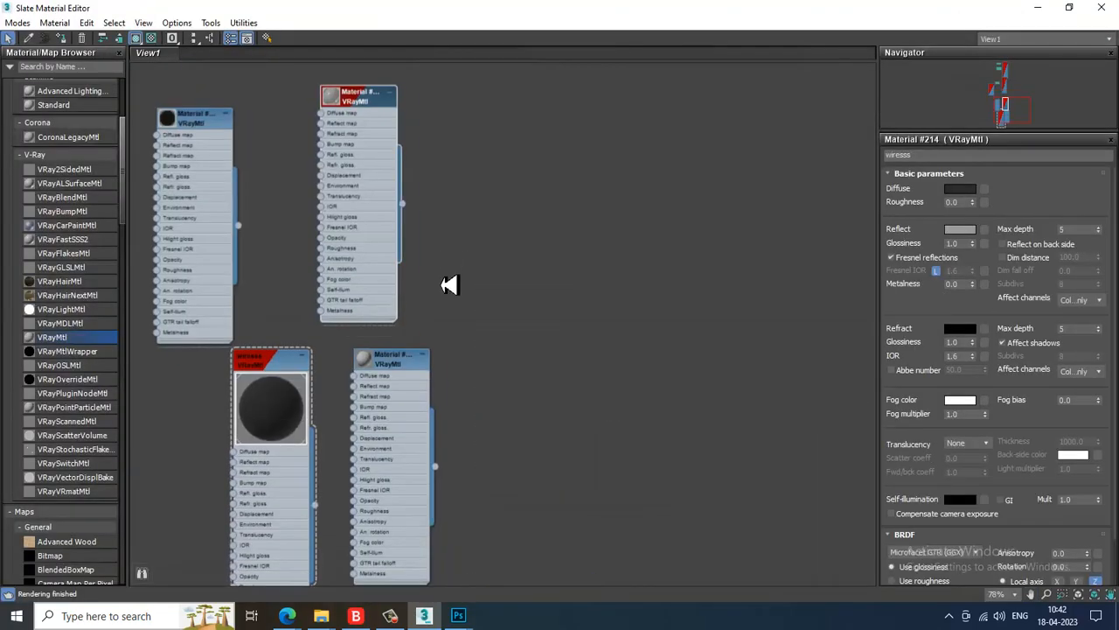
click(401, 616)
click(401, 616)
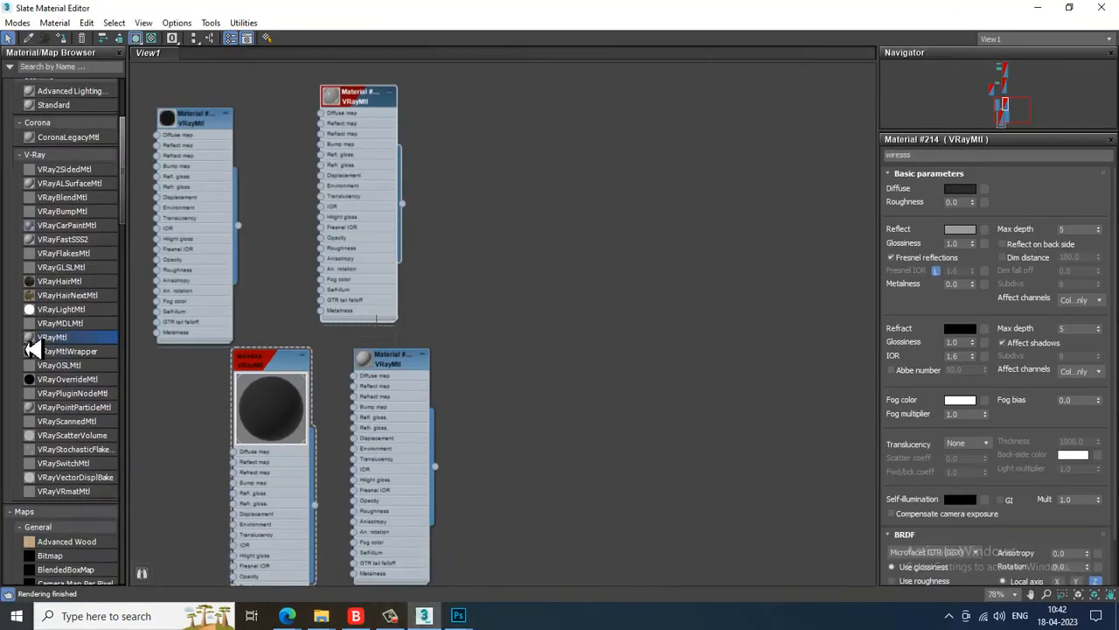
drag(603, 350, 600, 350)
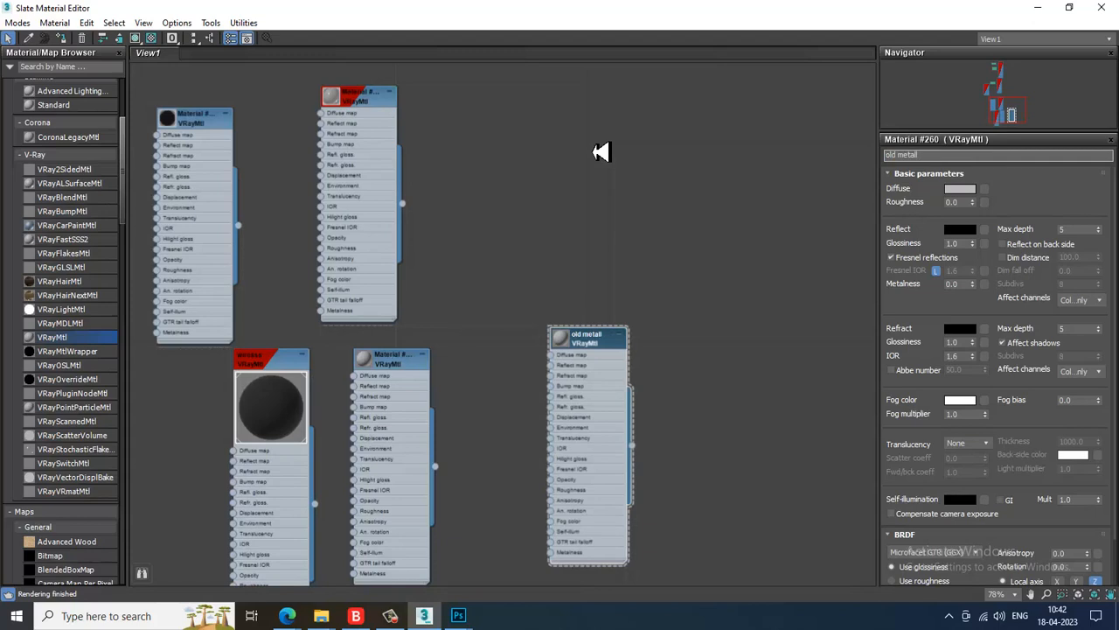
Load the metal texture image from the textt folder of D:\JCb as old metall's diffuse bitmap and show it shaded in the viewport.
click(985, 190)
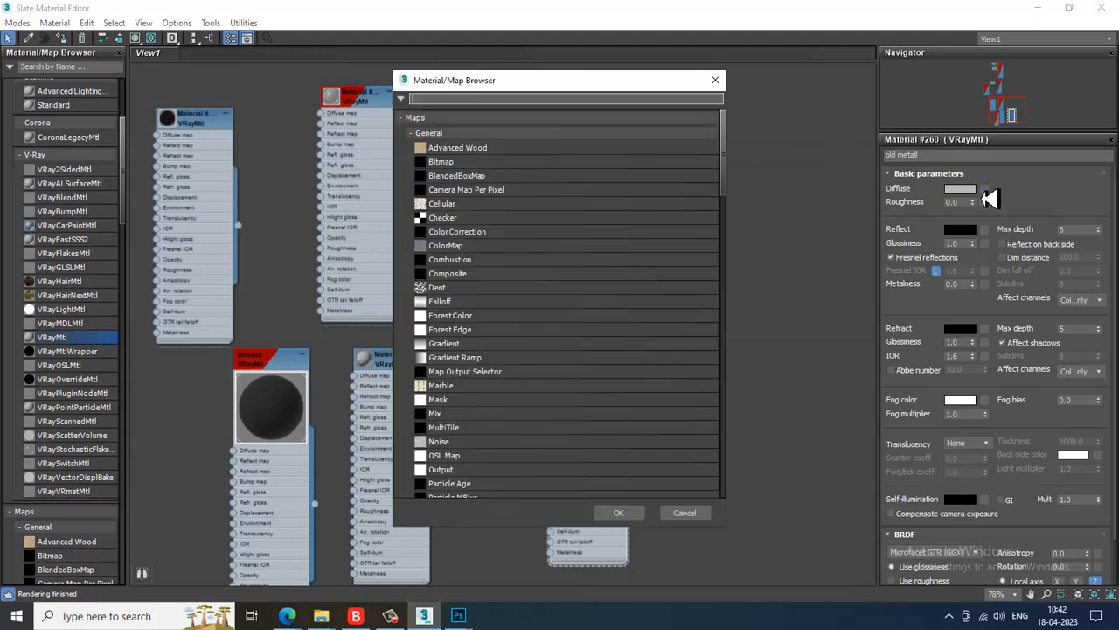
double_click(460, 163)
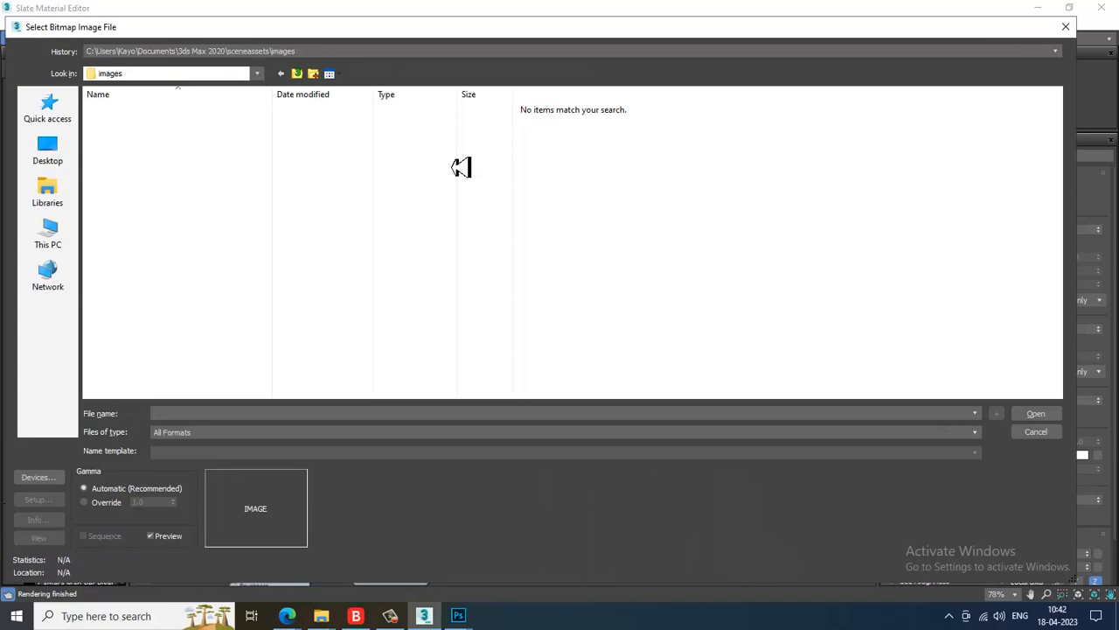
click(45, 249)
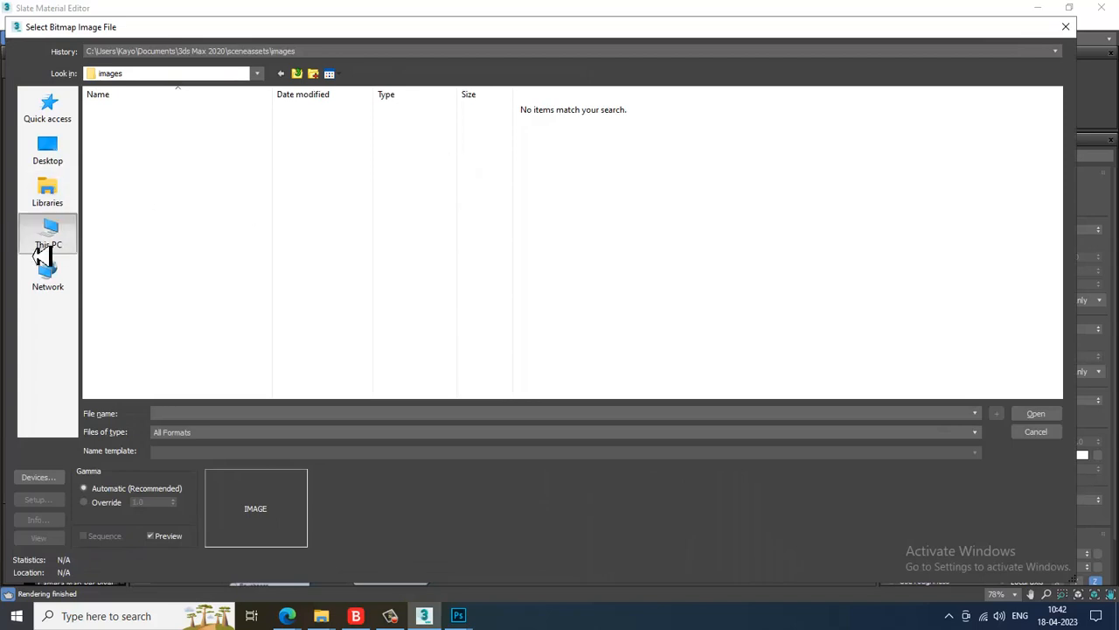
double_click(338, 233)
click(180, 239)
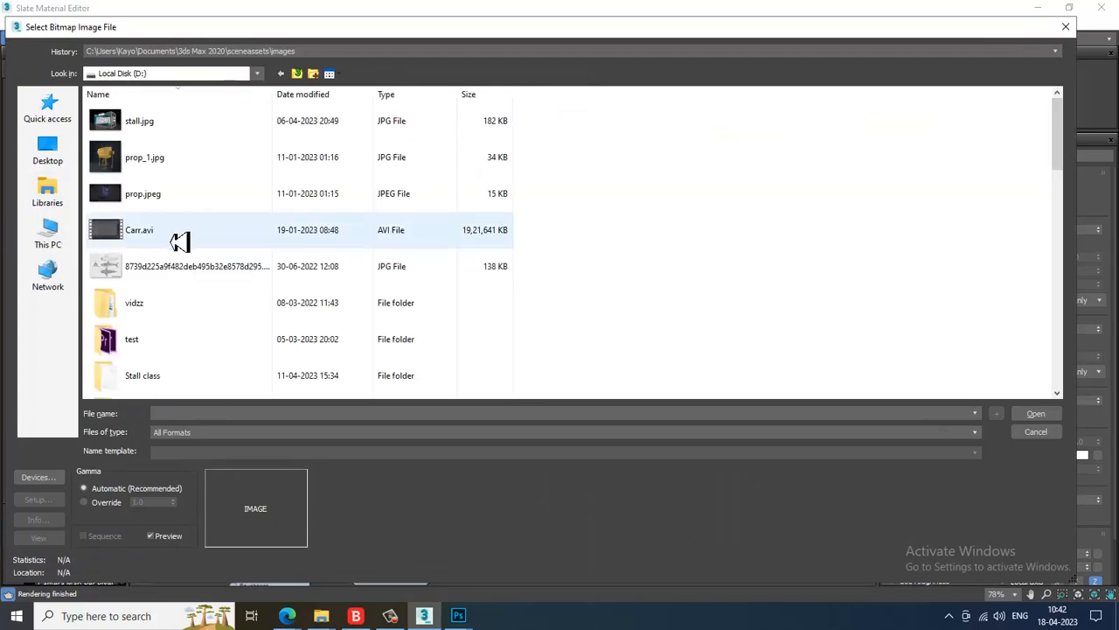
scroll(181, 240, down, 5)
double_click(180, 129)
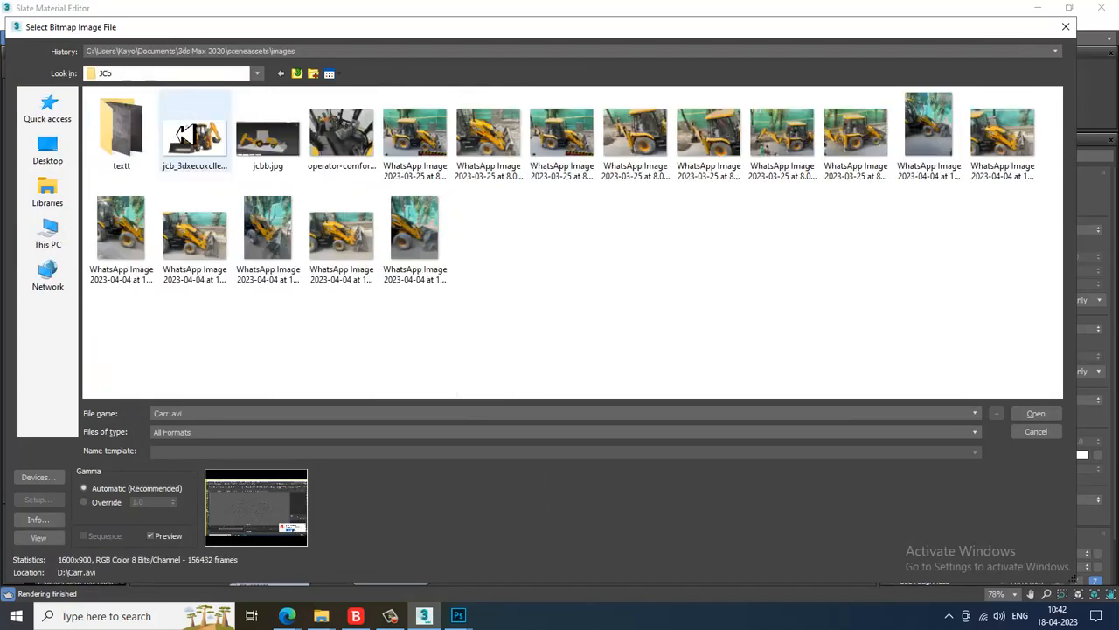
double_click(139, 129)
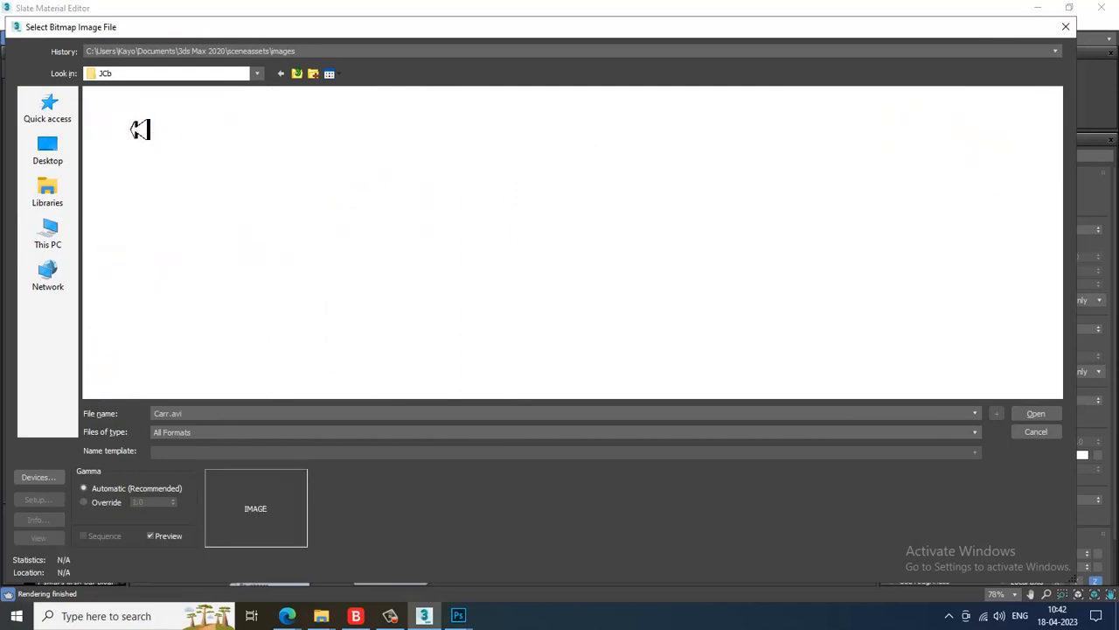
double_click(423, 135)
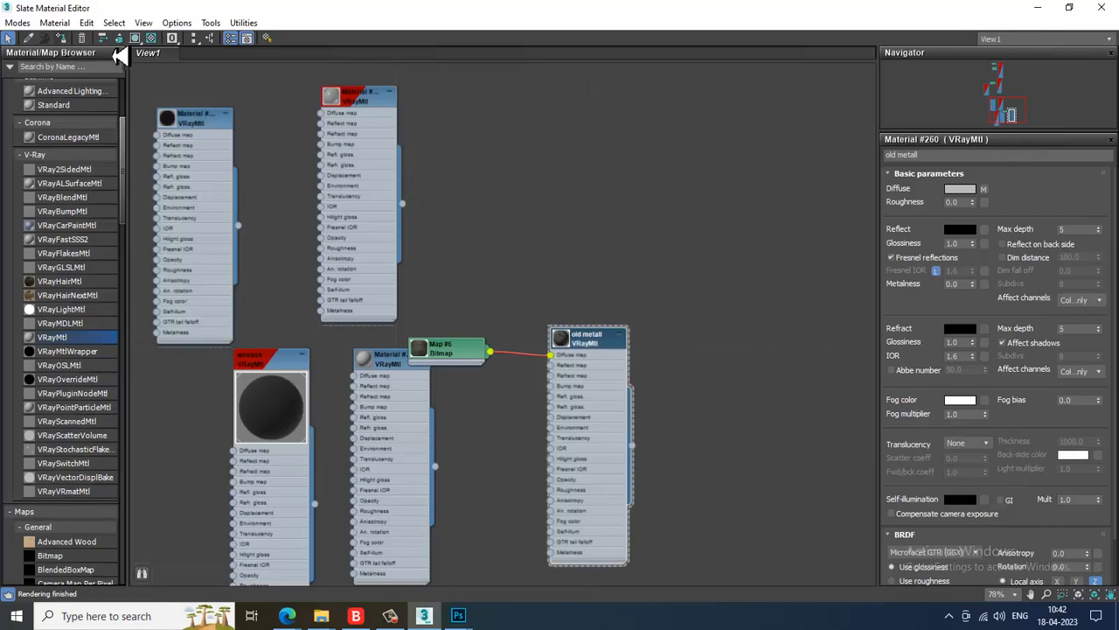
click(135, 38)
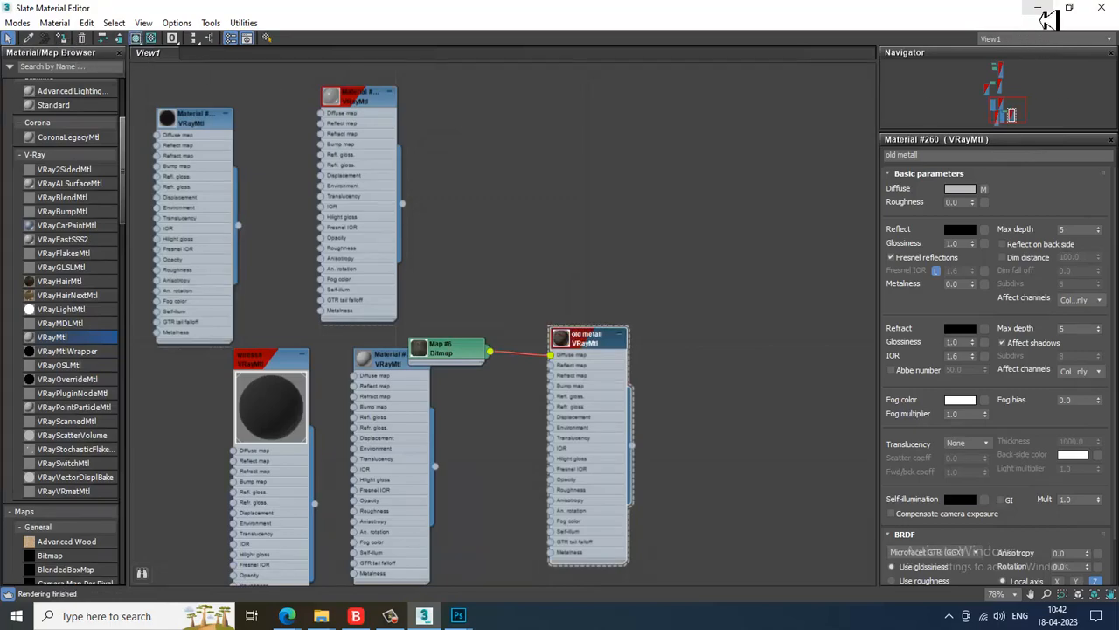
Add a UVW Map modifier with Box mapping to the pivot pin at the boom's base.
click(1039, 9)
scroll(690, 365, up, 5)
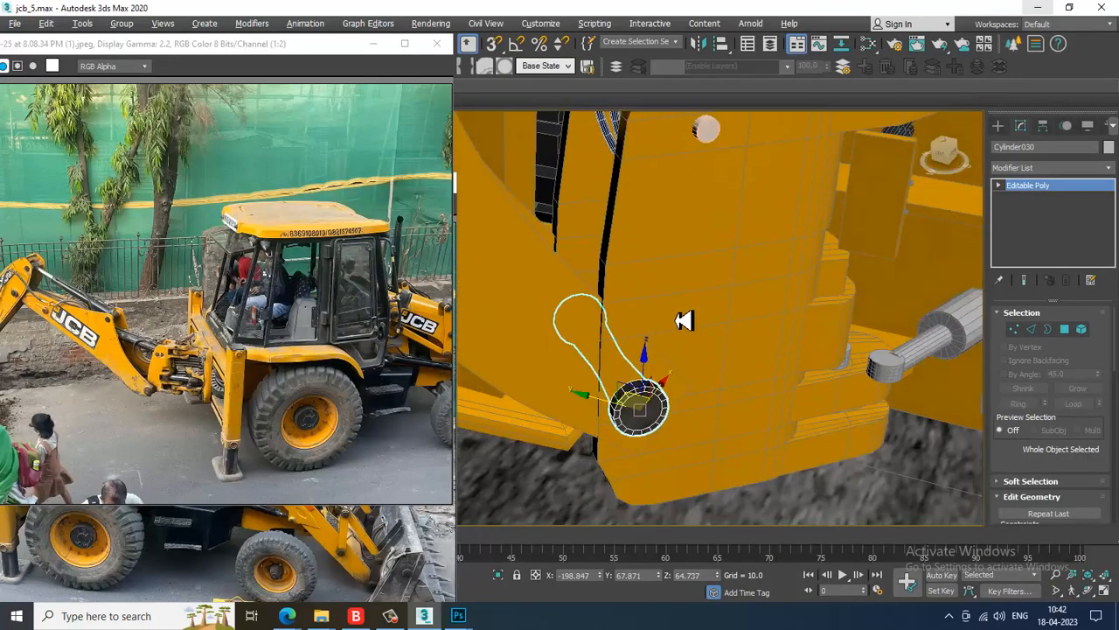
scroll(691, 315, up, 5)
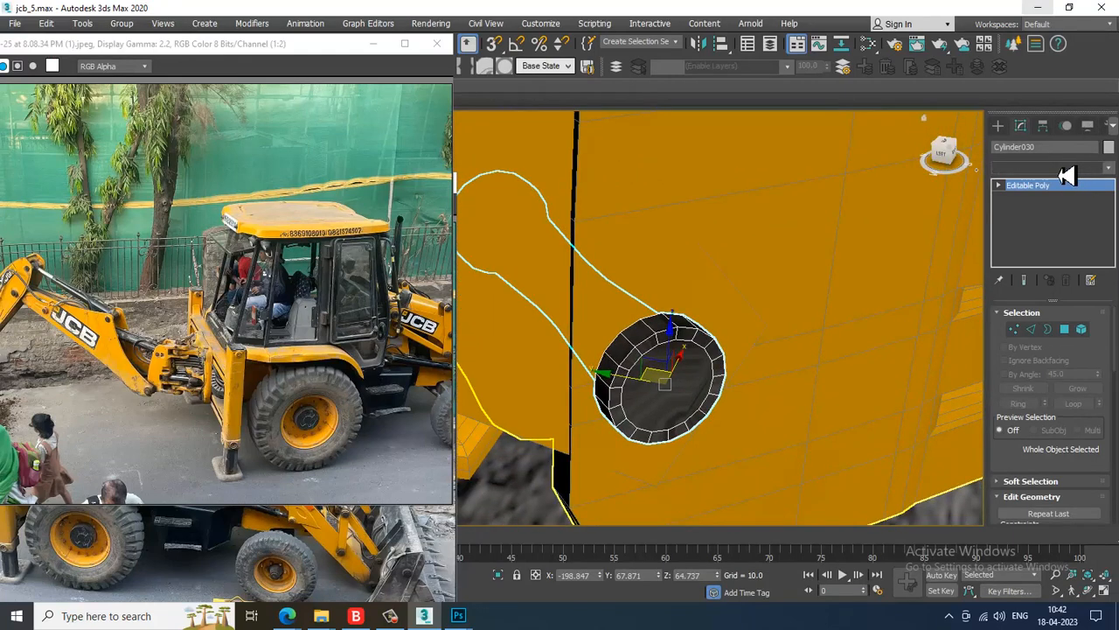
click(1064, 168)
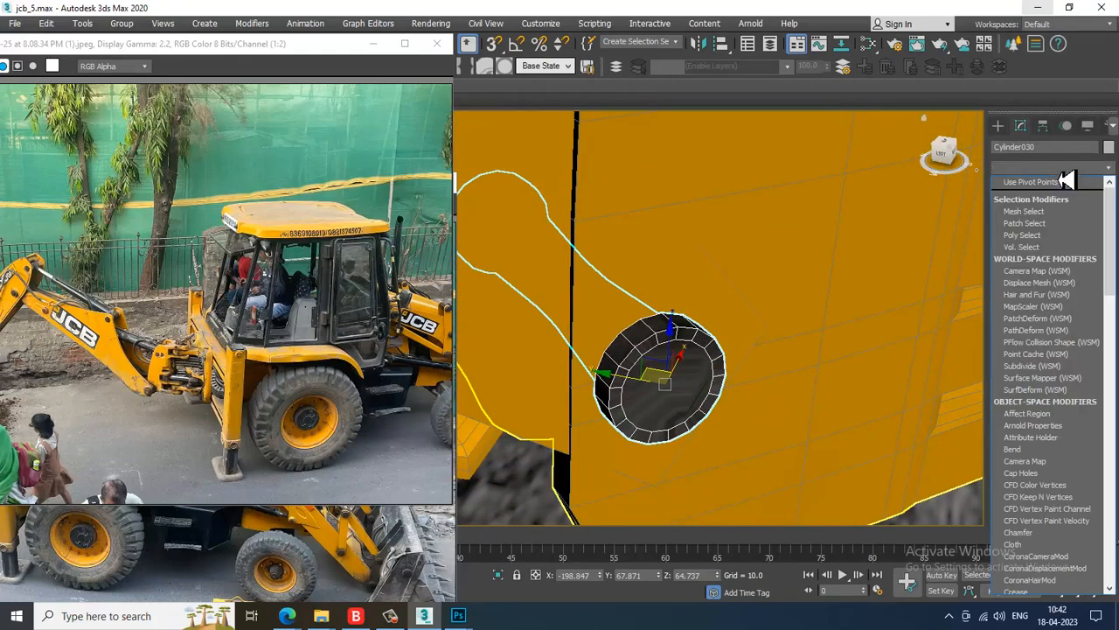
scroll(1058, 286, down, 10)
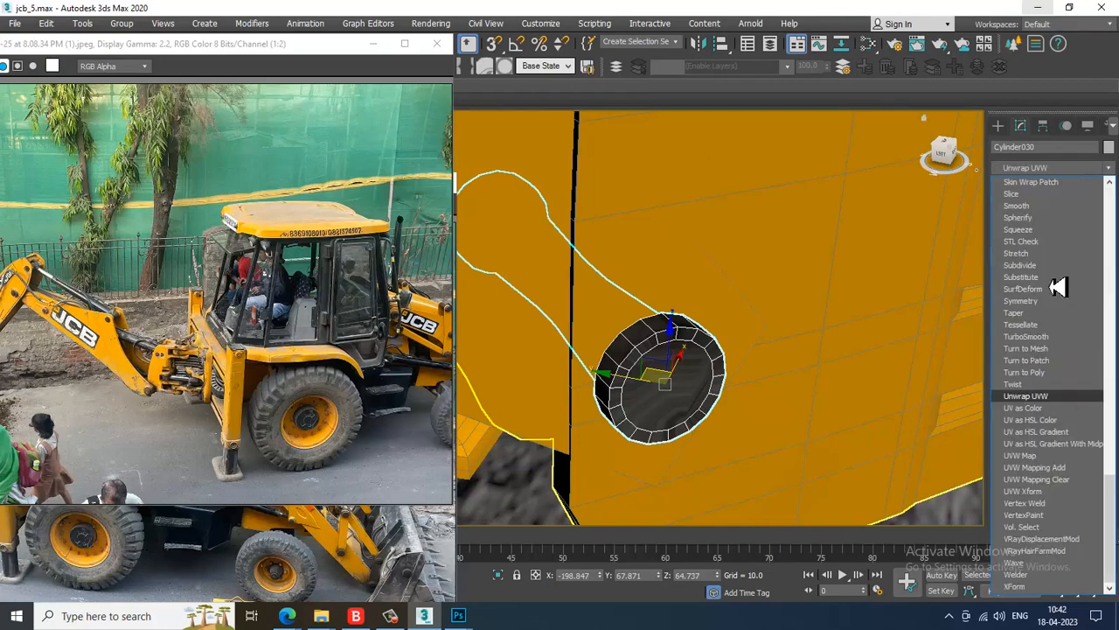
click(1044, 457)
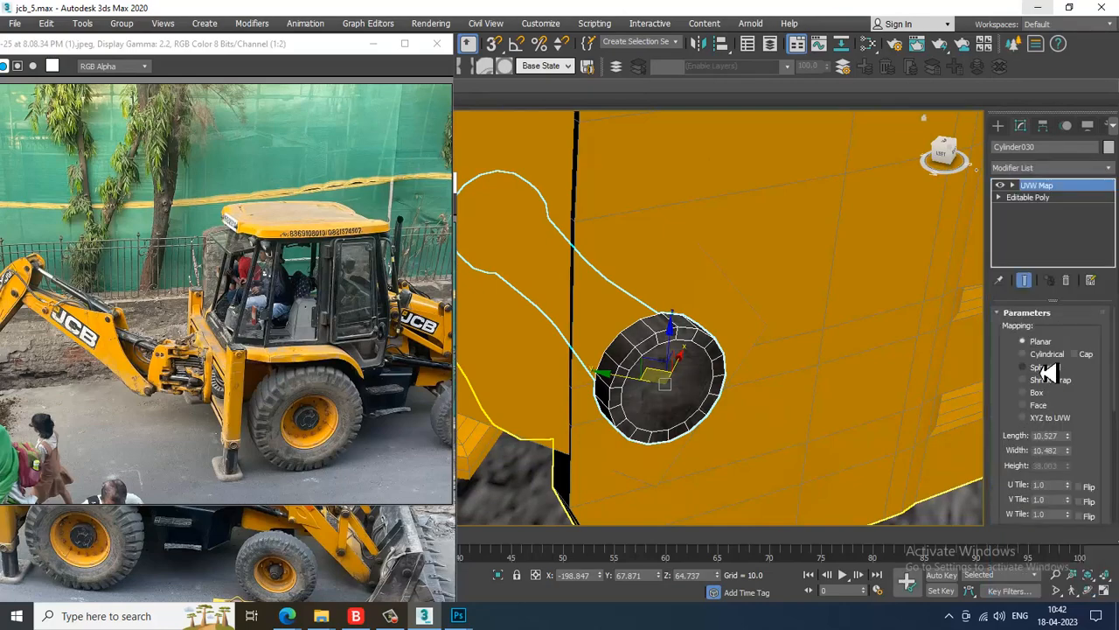
click(1024, 394)
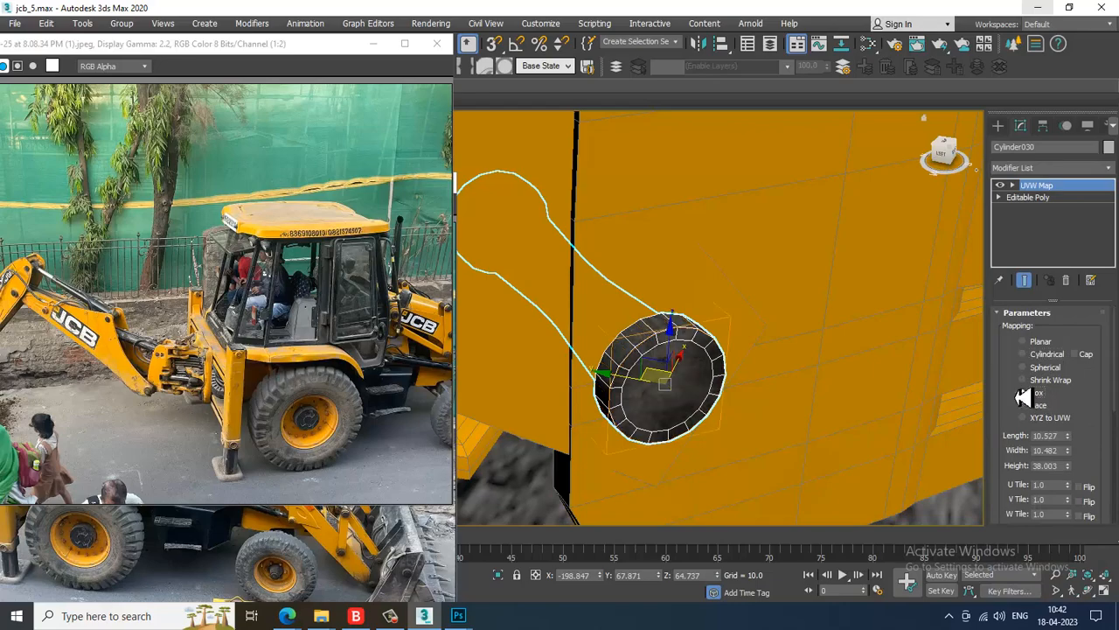
Select the pin in the yellow lower boom near the hose bracket and assign the old metall material to it.
alt+middle_drag(859, 379, 777, 357)
scroll(767, 362, down, 3)
scroll(757, 257, down, 5)
key(alt+e)
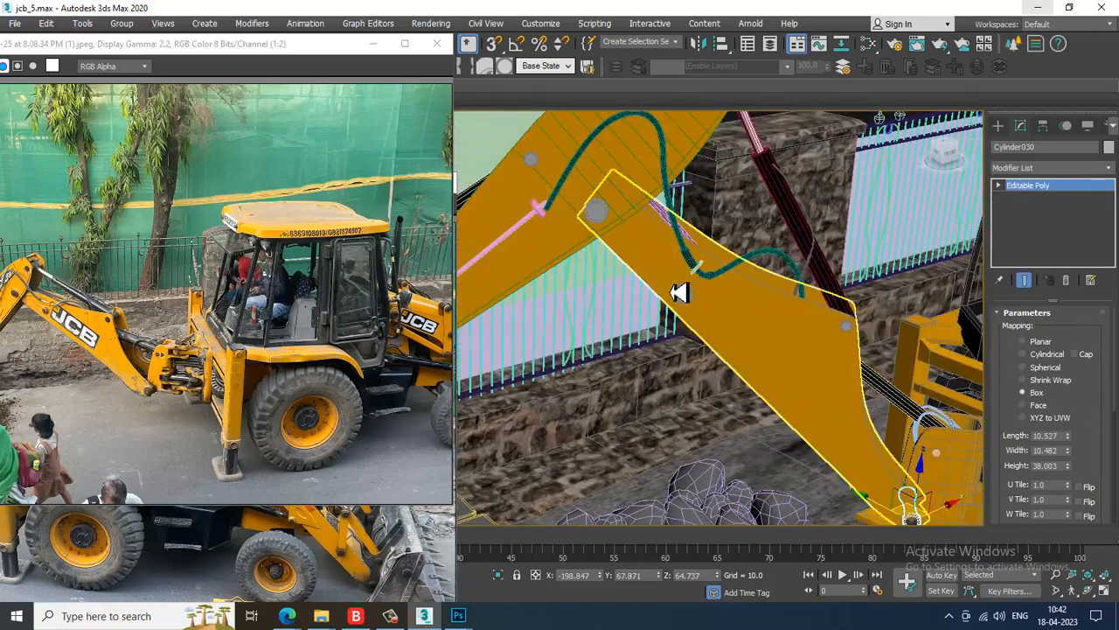
key(5)
click(685, 297)
key(m)
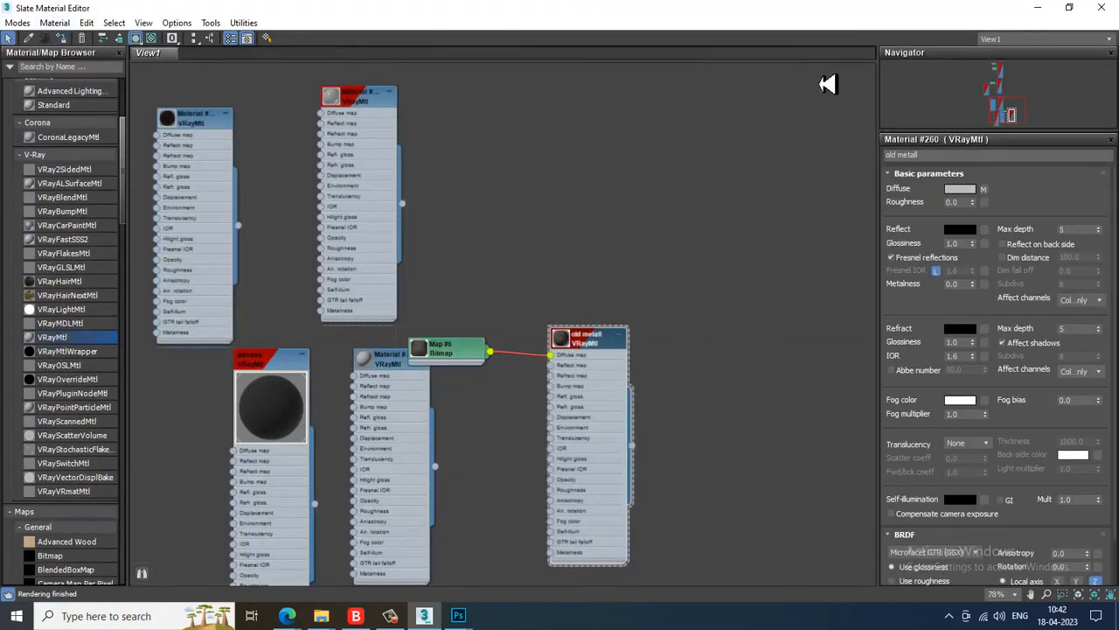
click(1039, 8)
Add a UVW Map modifier with Box mapping to the lower boom's pin.
click(1048, 167)
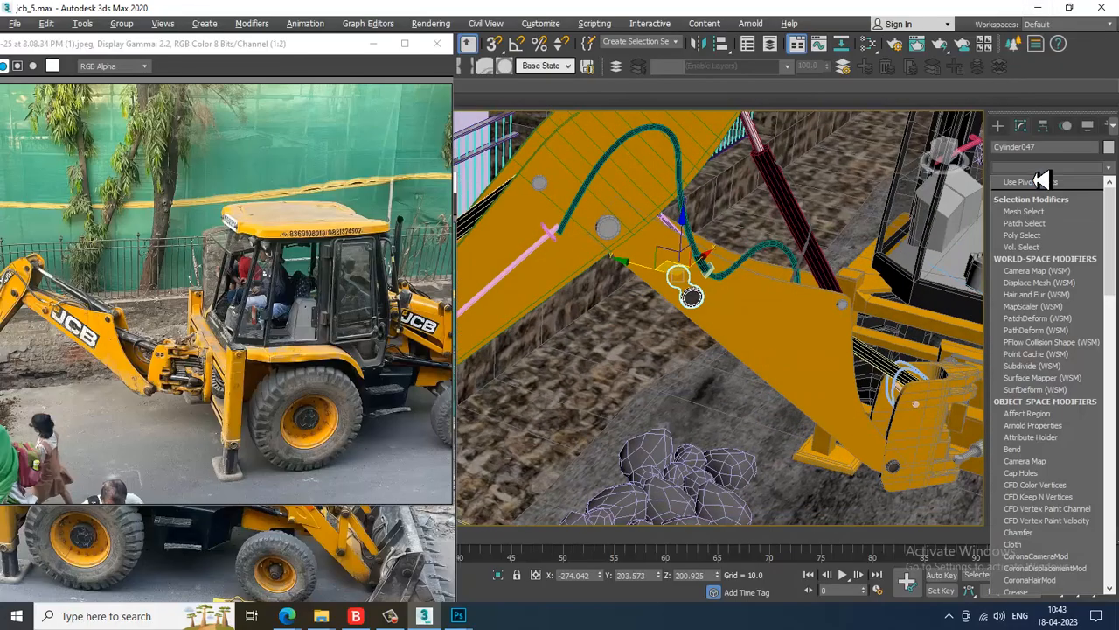
scroll(1059, 321, down, 10)
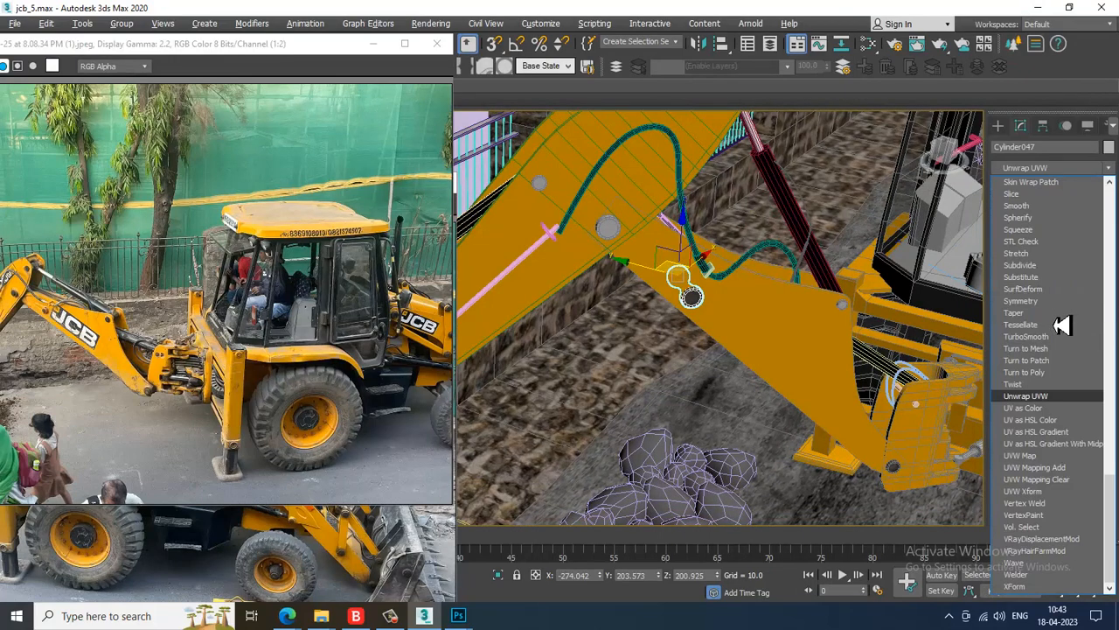
click(1052, 458)
click(1035, 393)
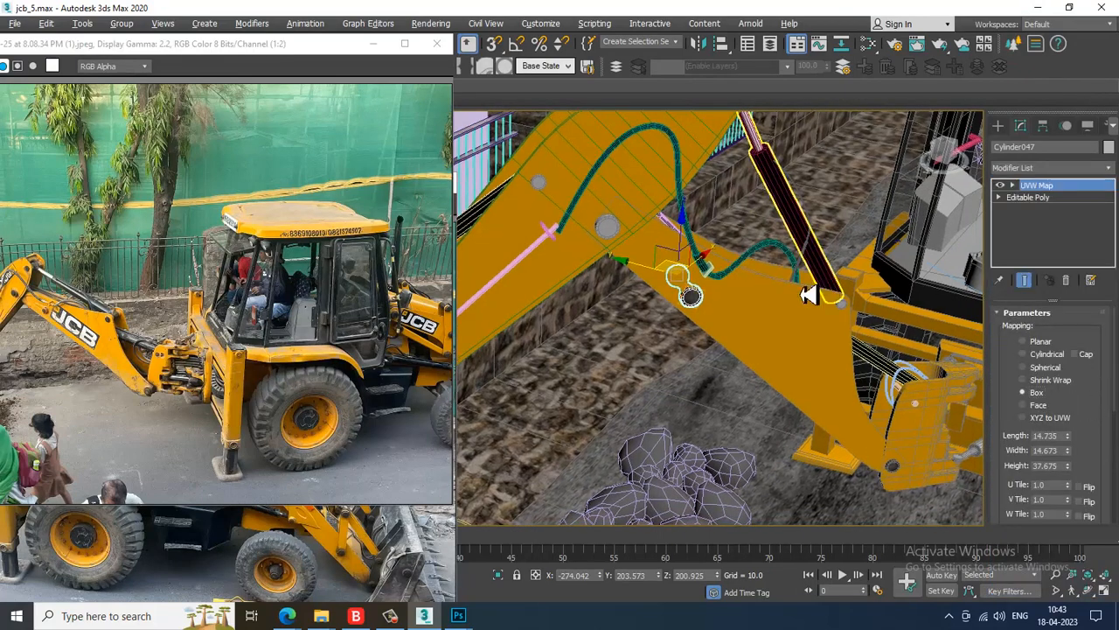
Give the large pin joining the upper arm to the boom a Box-mapped UVW Map modifier and the old metall material.
middle_drag(807, 294, 702, 315)
middle_drag(505, 268, 574, 309)
click(564, 281)
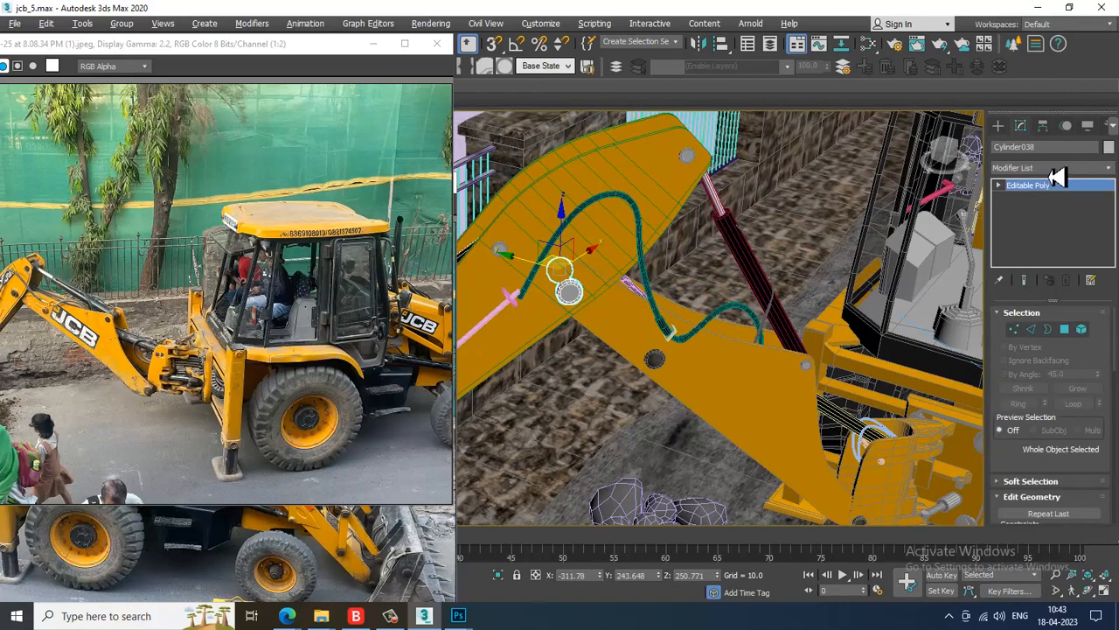
click(1051, 169)
key(u)
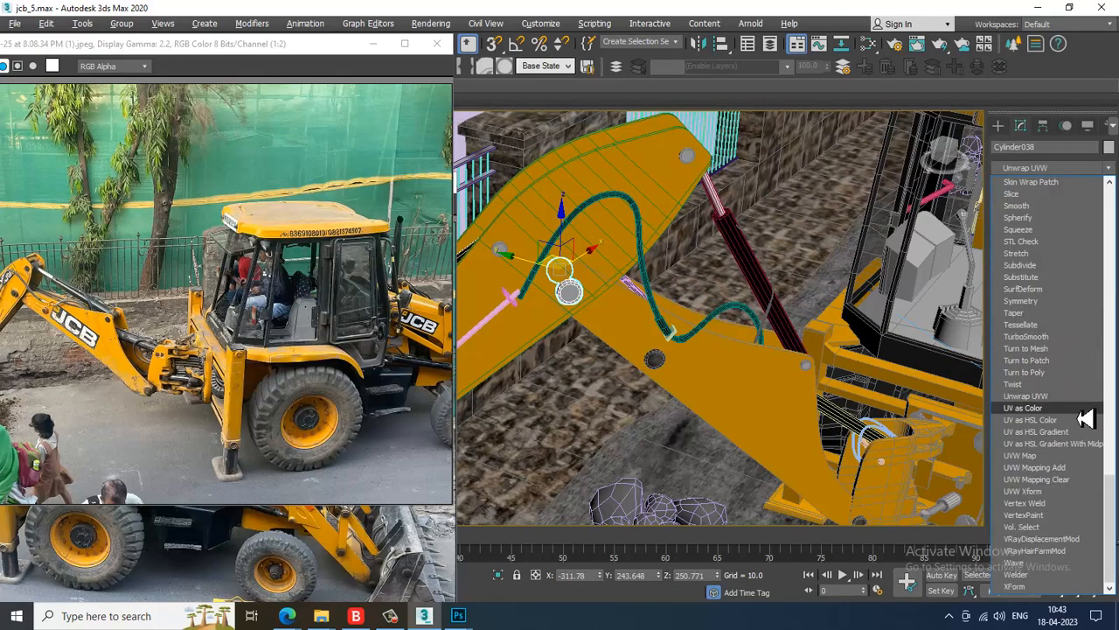
click(1023, 456)
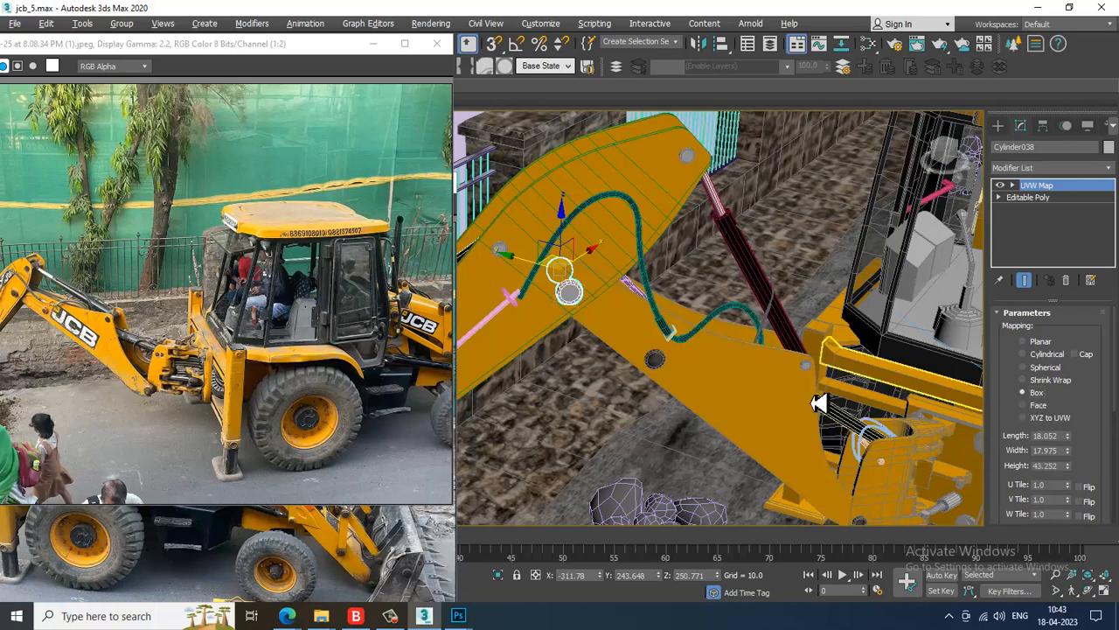
key(m)
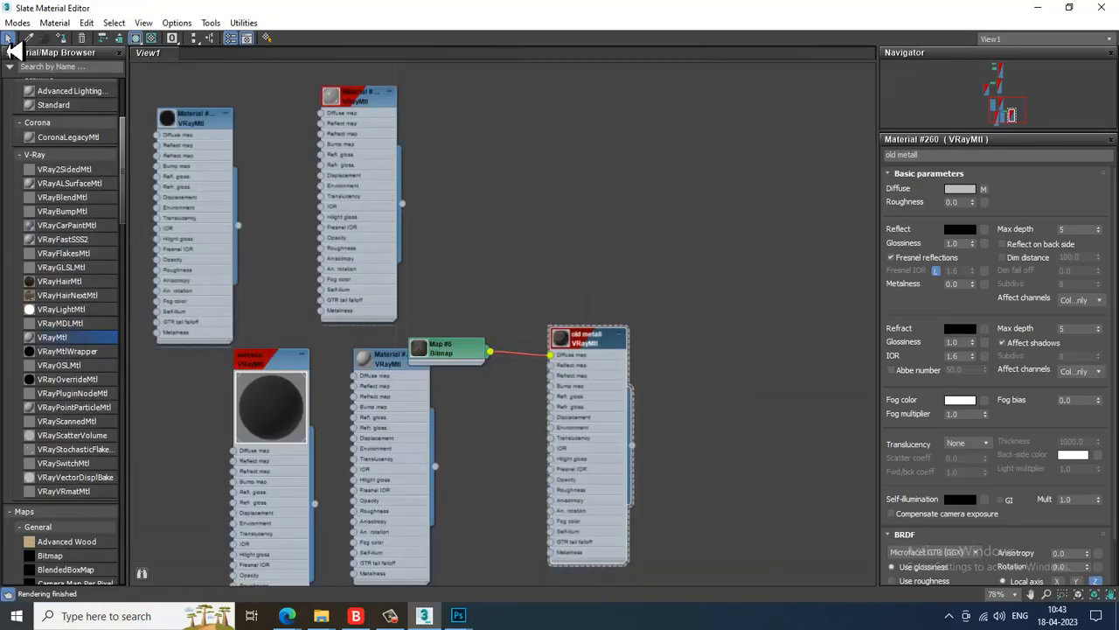
click(1038, 8)
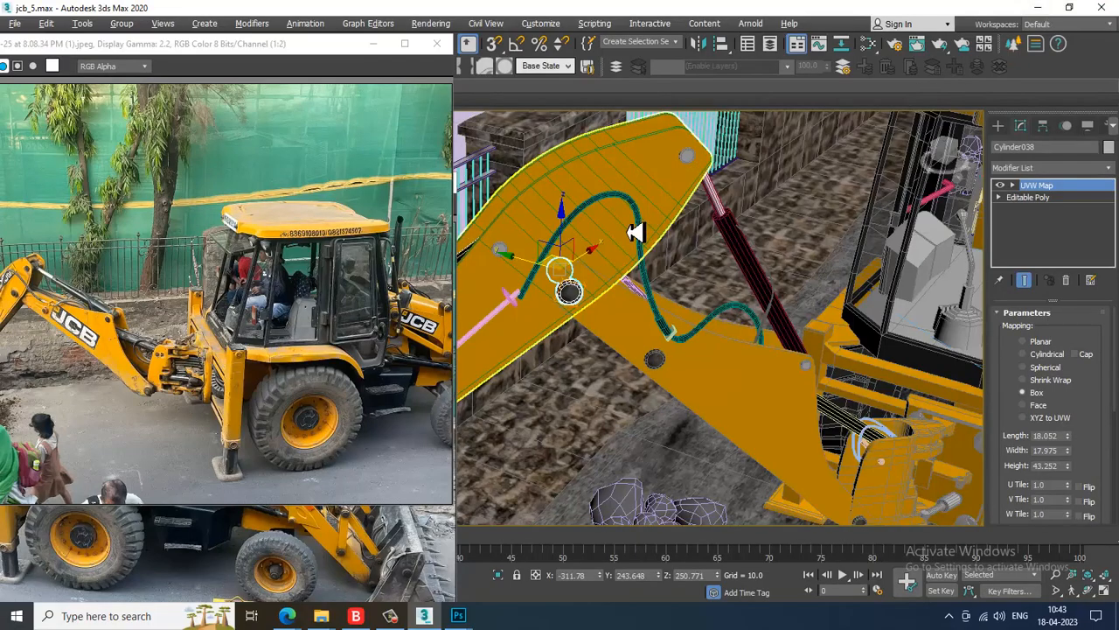
Select the green and yellow pins of the purple bucket link and assign the old metall material to both.
scroll(705, 270, down, 4)
alt+middle_drag(705, 271, 648, 300)
scroll(647, 300, up, 5)
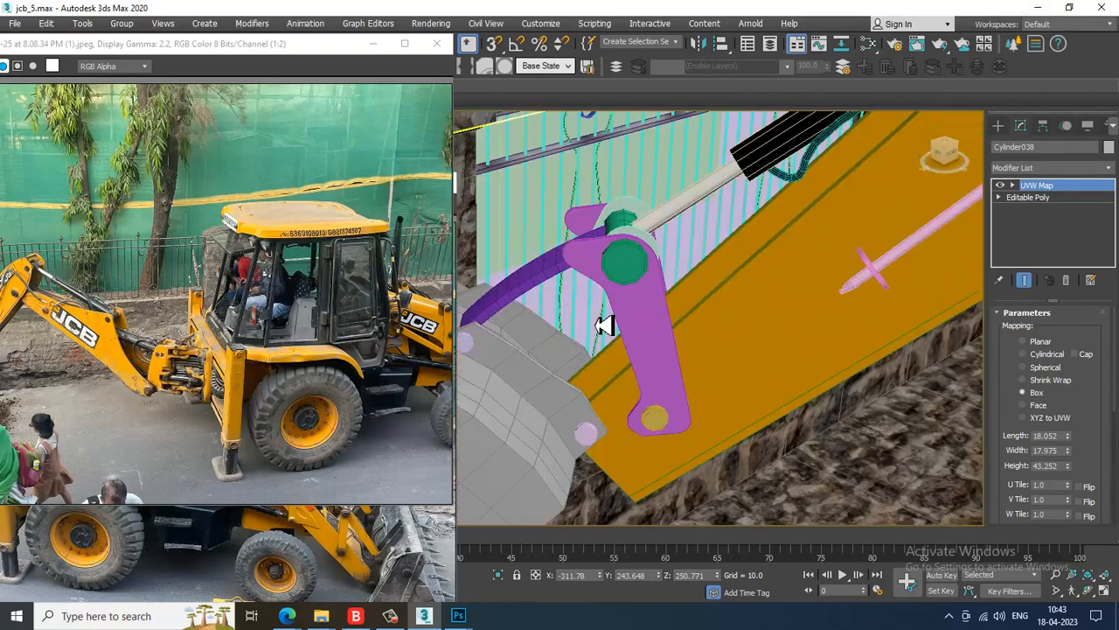
click(638, 268)
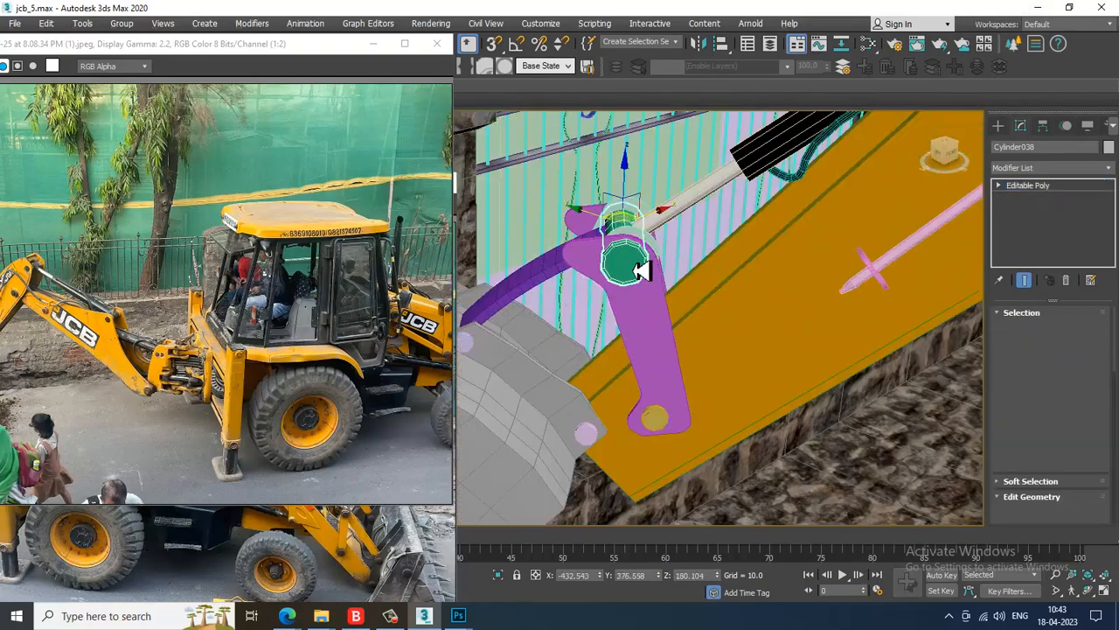
click(657, 422)
key(m)
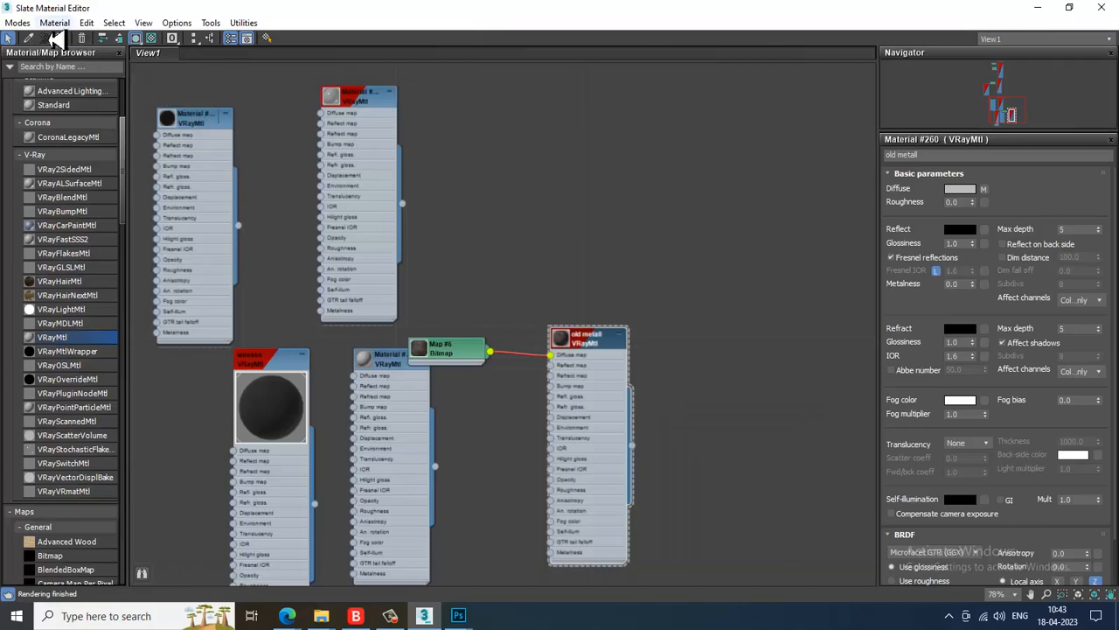
click(54, 24)
click(80, 11)
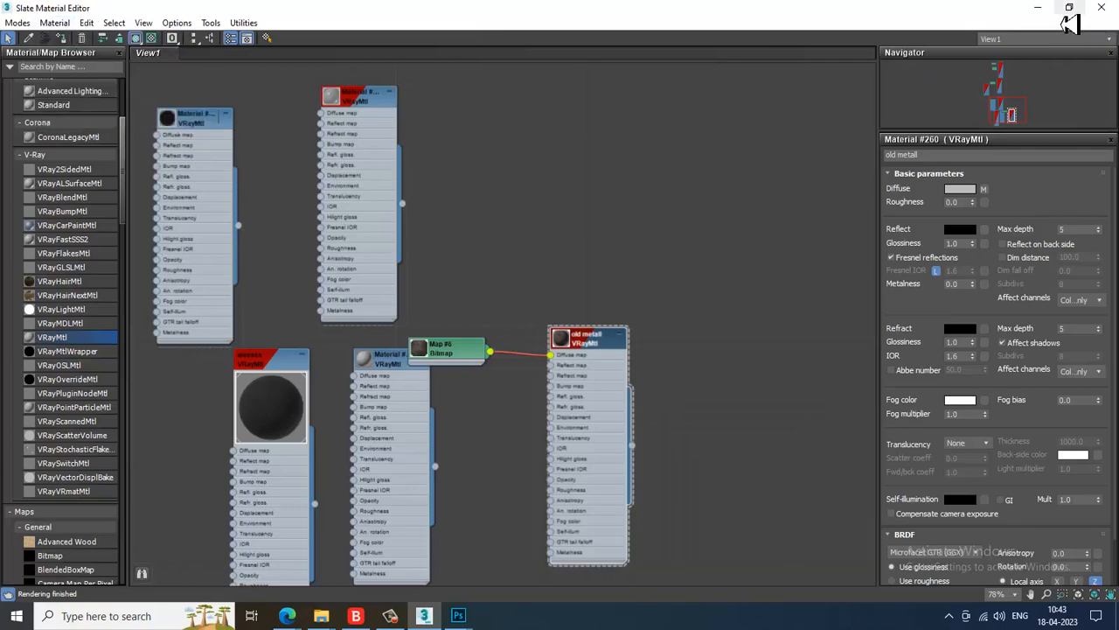
click(1037, 7)
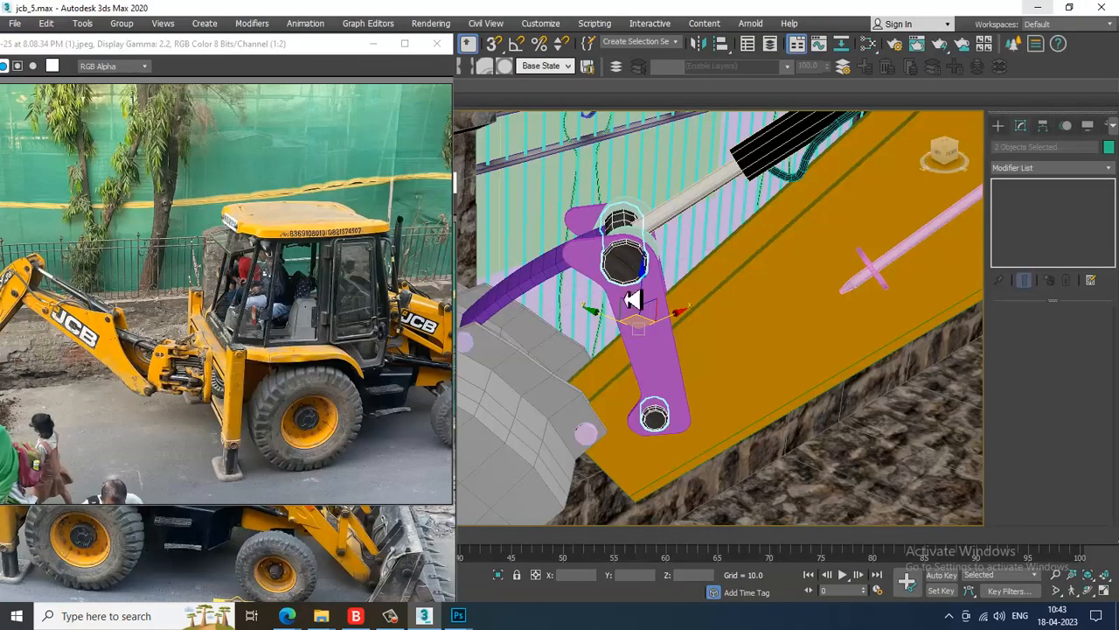
Add a UVW Map modifier with Box mapping to the upper pin of the purple bucket link.
click(1080, 167)
key(u)
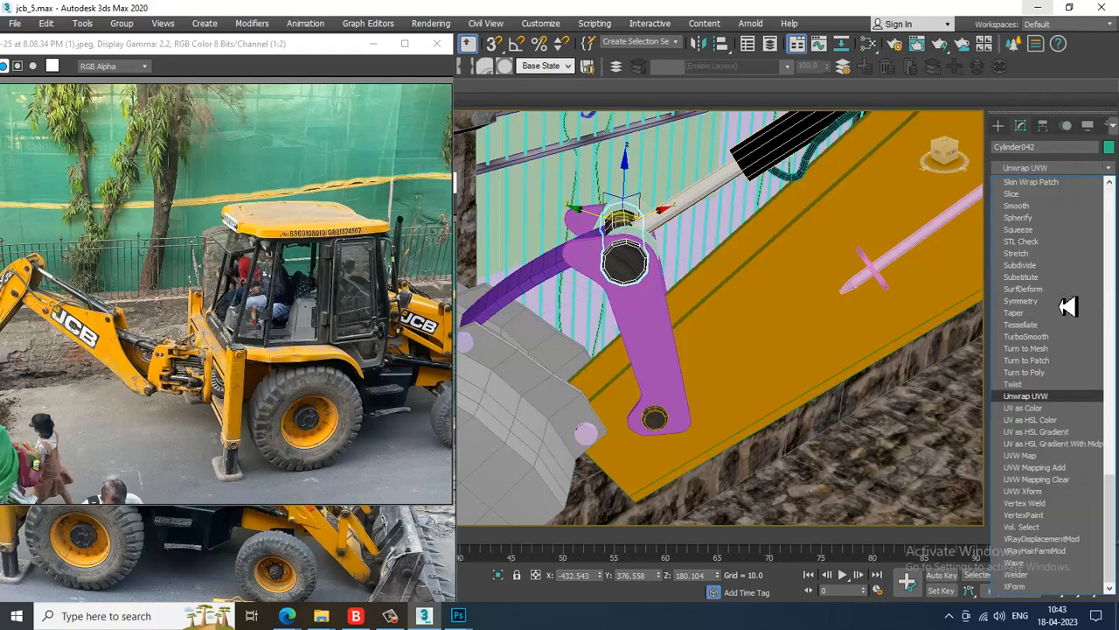
click(1043, 456)
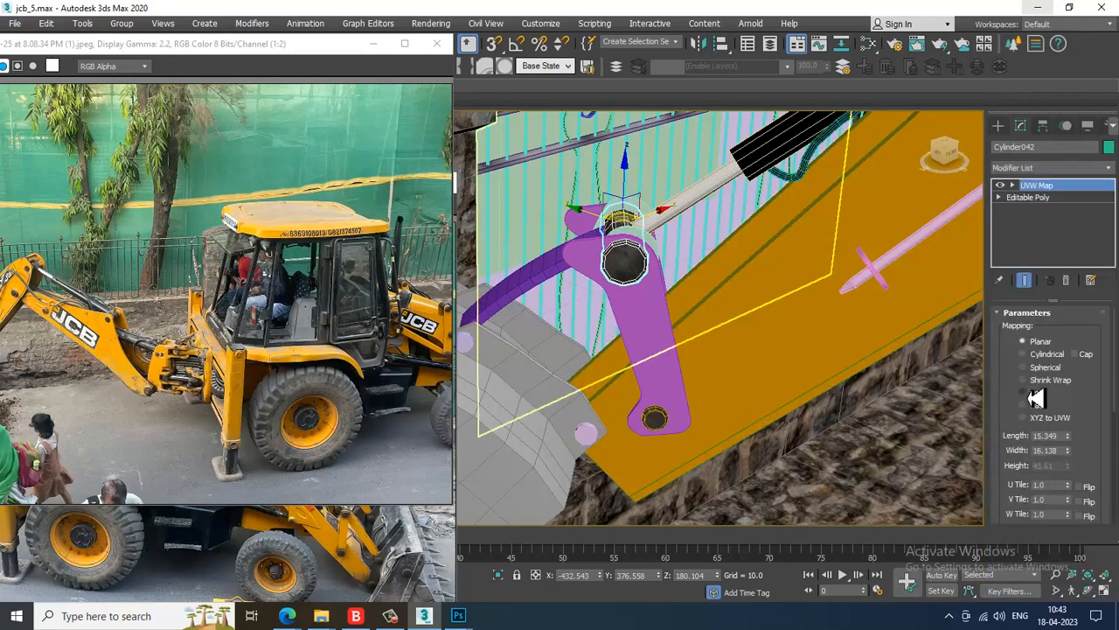
click(1028, 396)
Add a UVW Map modifier with Box mapping to the lower pin of the purple bucket link.
middle_drag(725, 362, 704, 305)
click(636, 373)
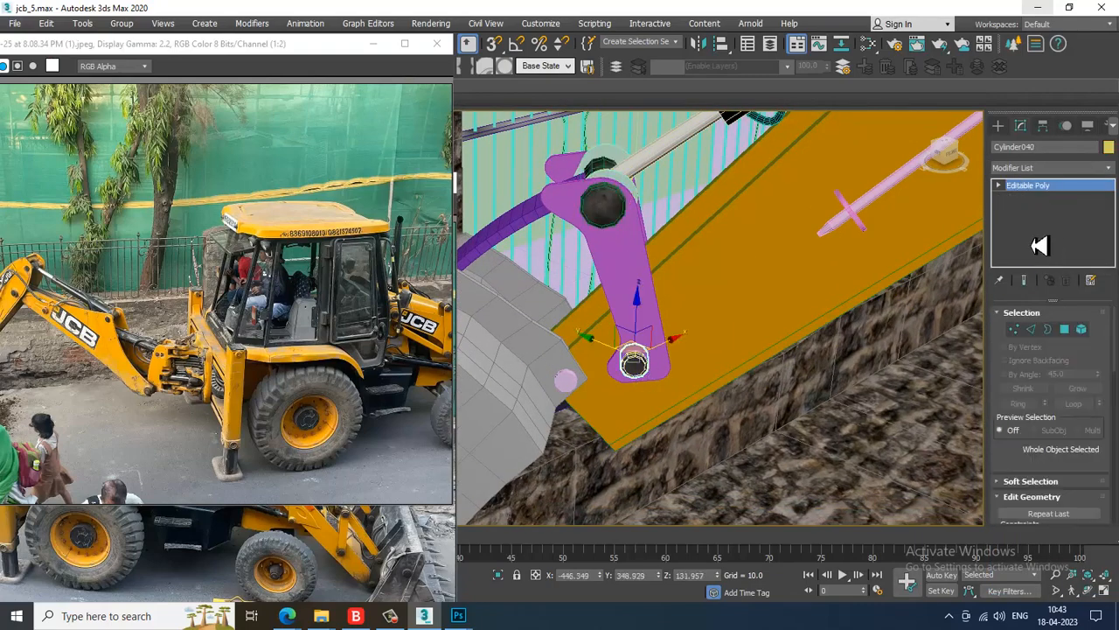
click(1056, 168)
scroll(1049, 438, down, 10)
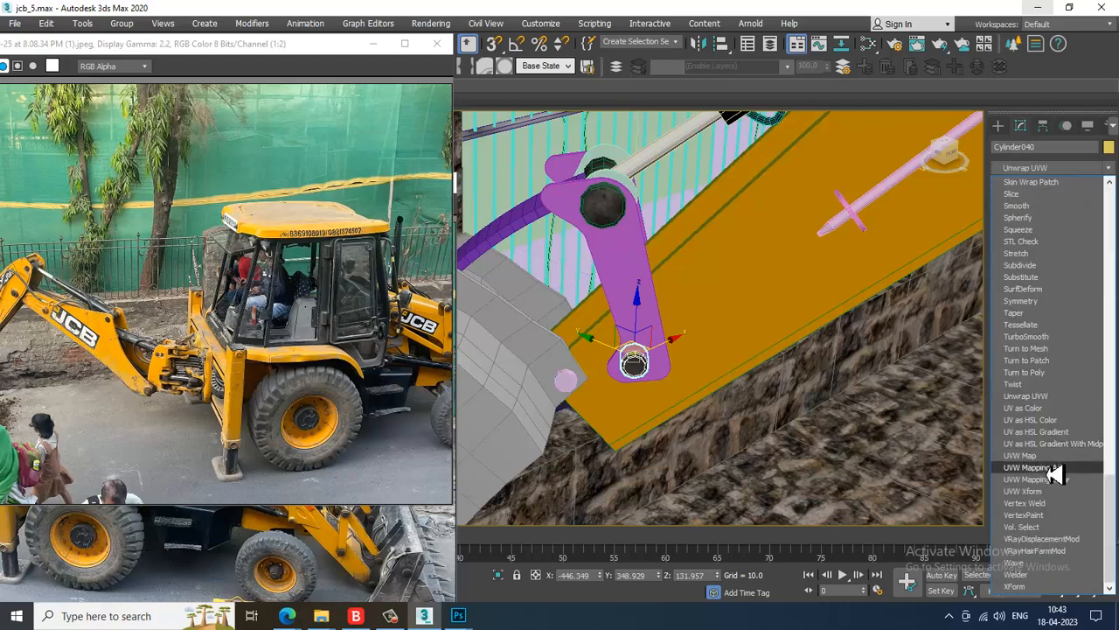
click(1055, 460)
click(1036, 393)
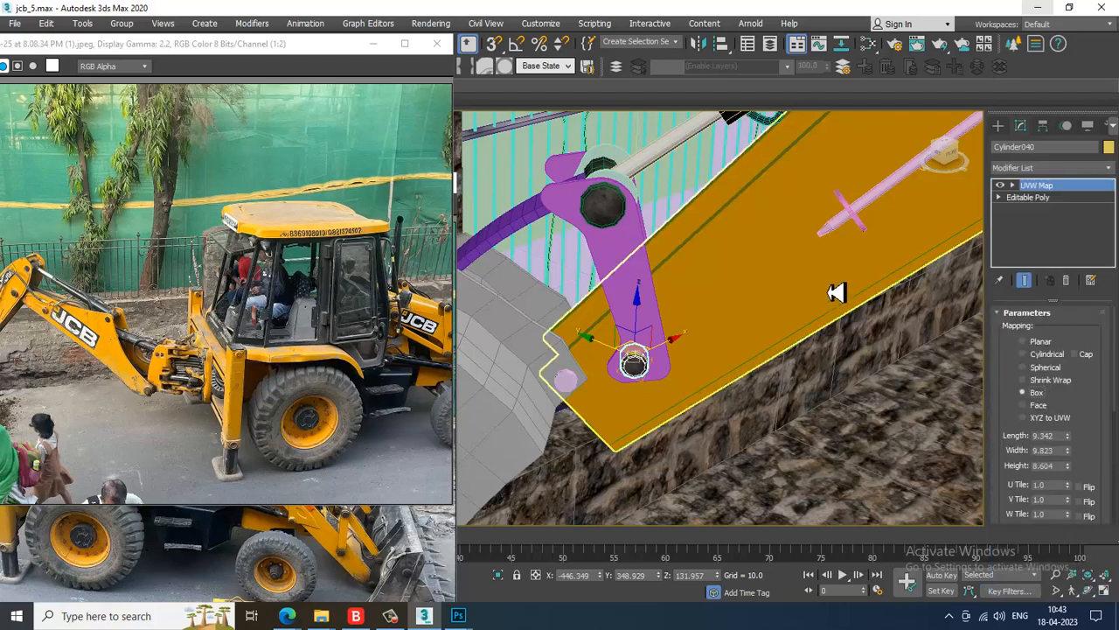
scroll(840, 268, up, 6)
scroll(799, 337, down, 2)
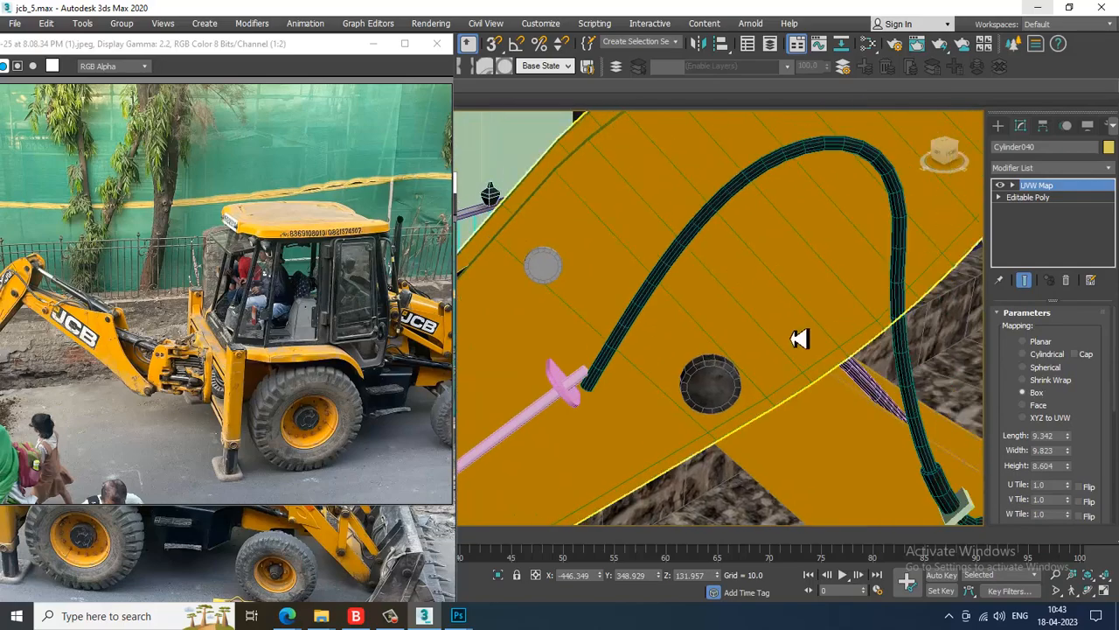
Assign the old metall material to the small upper pin on the backhoe's swing bracket and give it a Box-mapped UVW Map modifier.
scroll(805, 359, down, 6)
scroll(827, 352, up, 8)
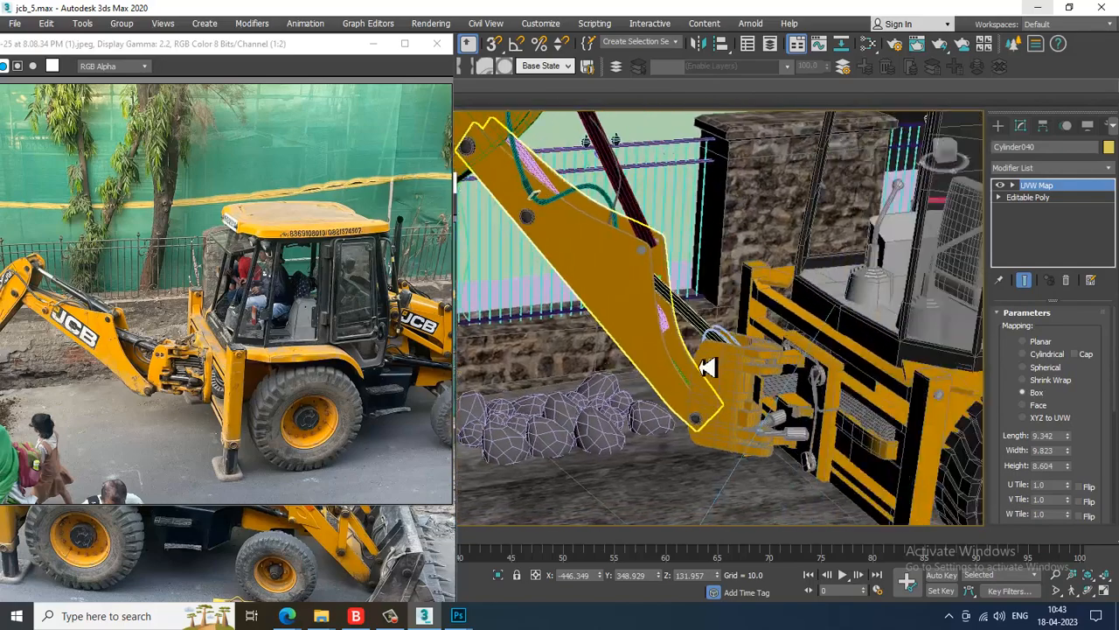
click(698, 335)
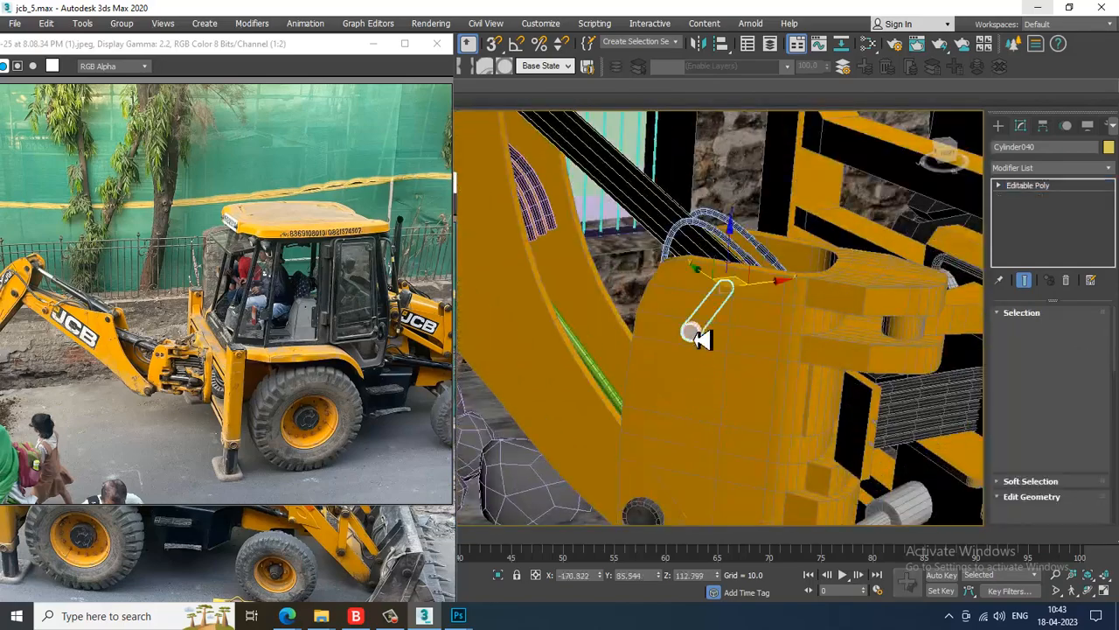
key(m)
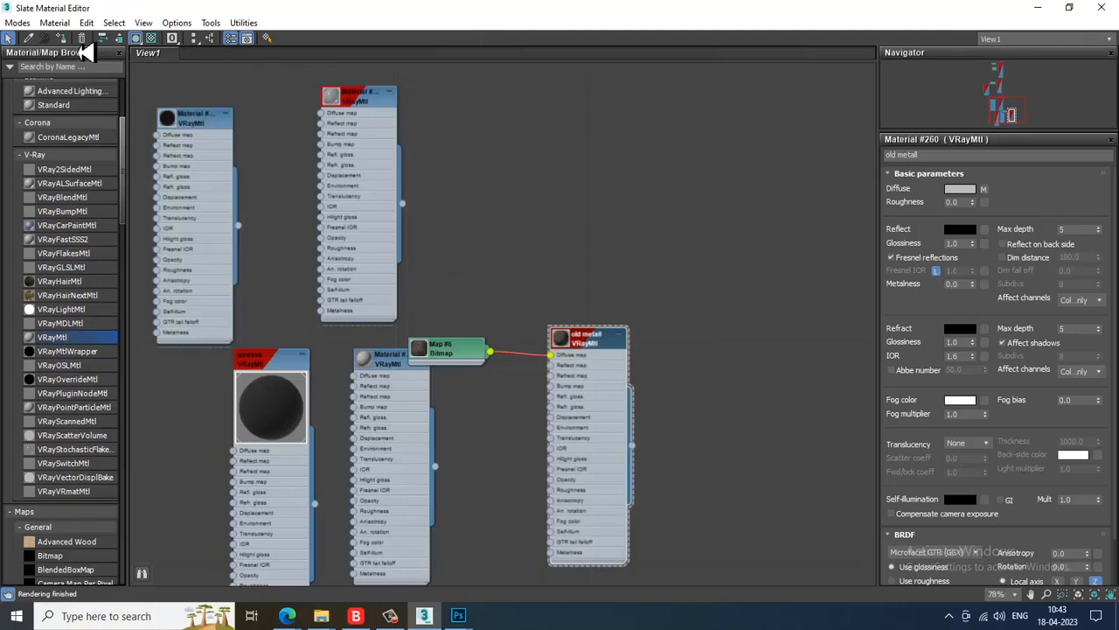
click(1038, 7)
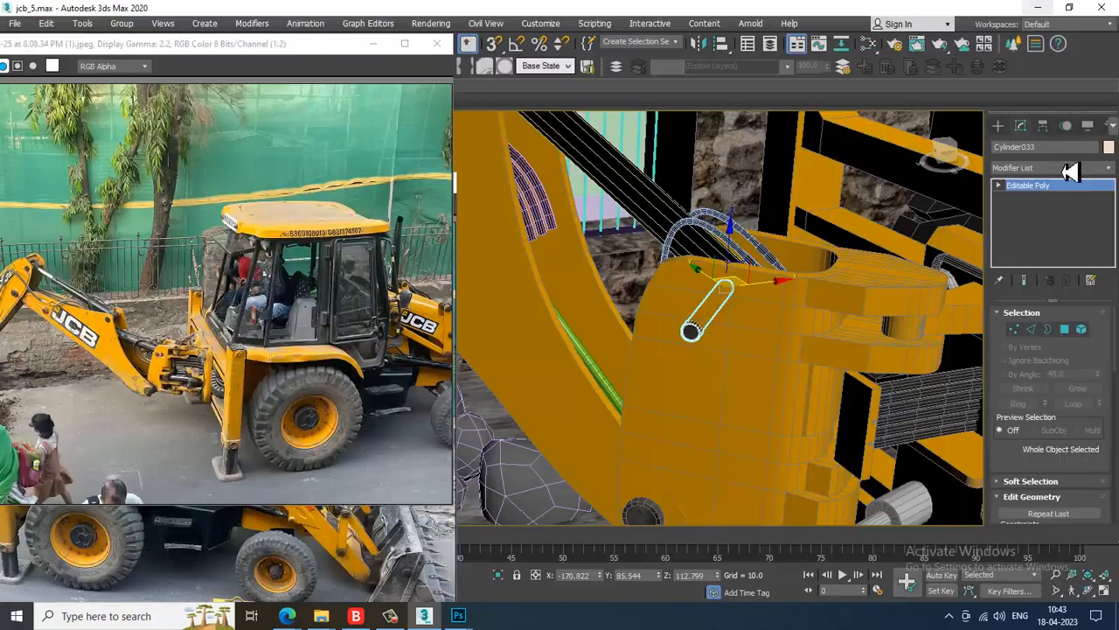
click(1058, 168)
scroll(1063, 300, down, 10)
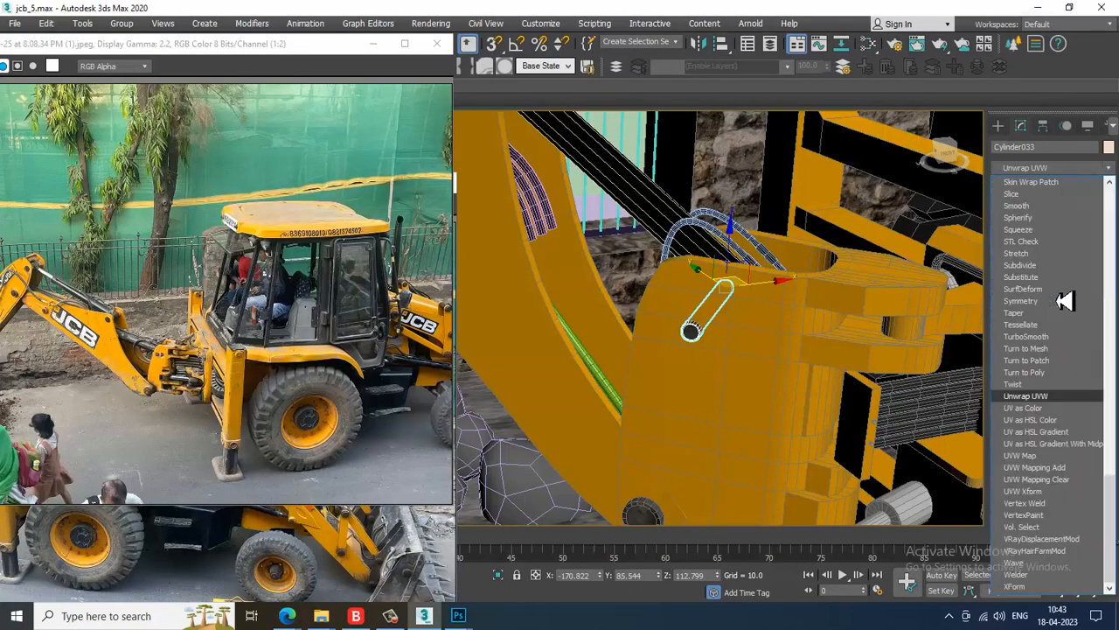
click(1054, 452)
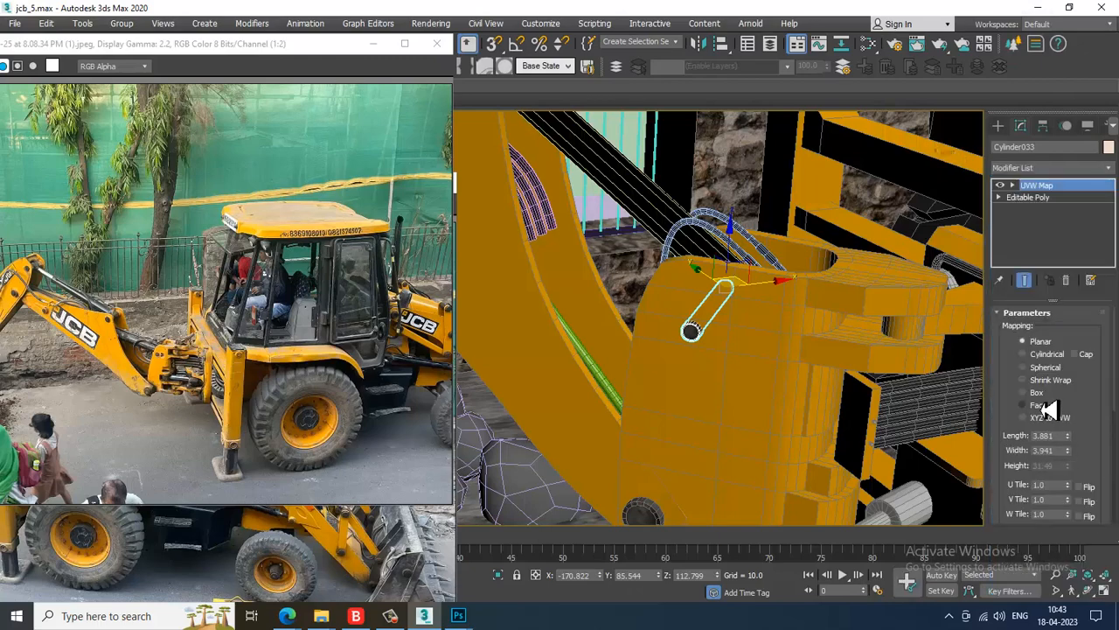
Select the front loader bucket's main body and assign the old metall material to it.
alt+middle_drag(812, 359, 712, 356)
scroll(724, 354, up, 3)
middle_drag(794, 352, 746, 352)
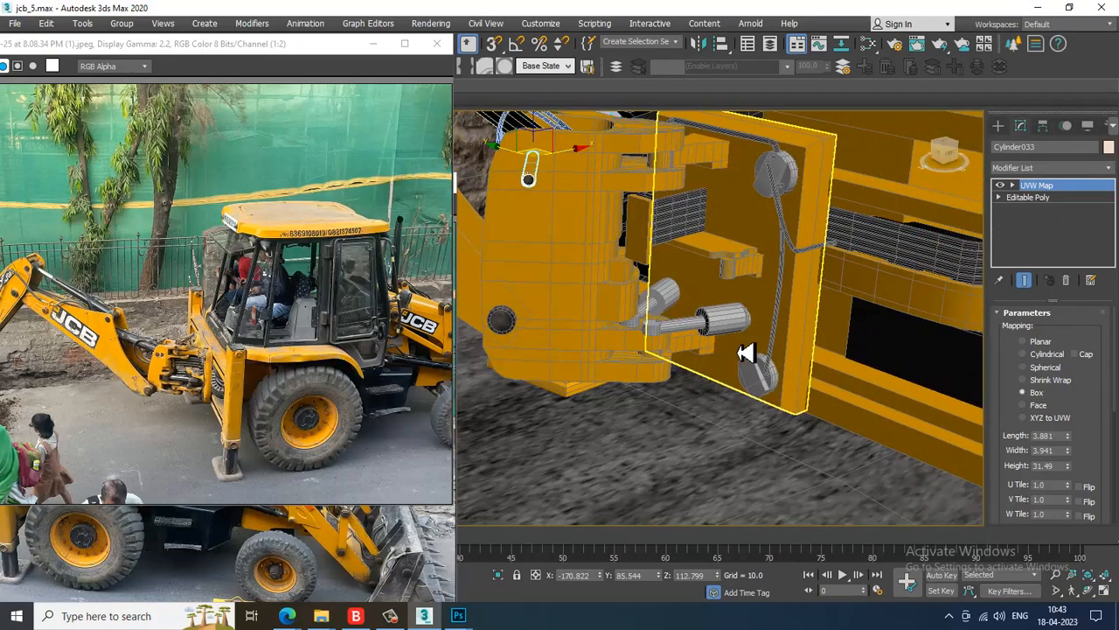
scroll(747, 352, down, 2)
middle_drag(828, 366, 639, 297)
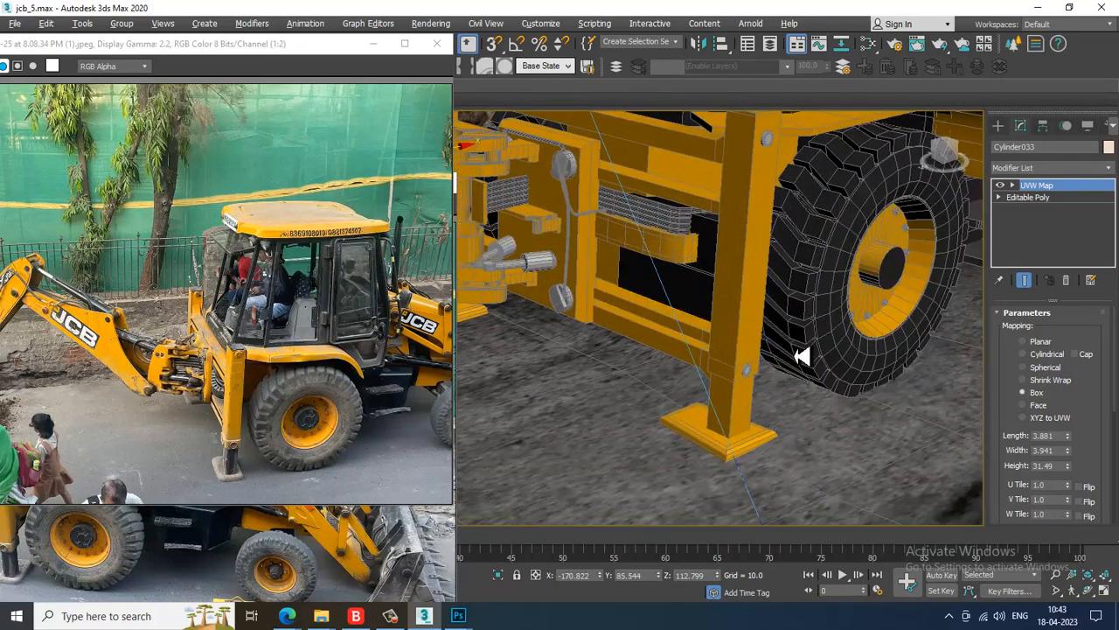
middle_drag(803, 356, 496, 359)
scroll(712, 310, down, 5)
alt+middle_drag(712, 309, 570, 309)
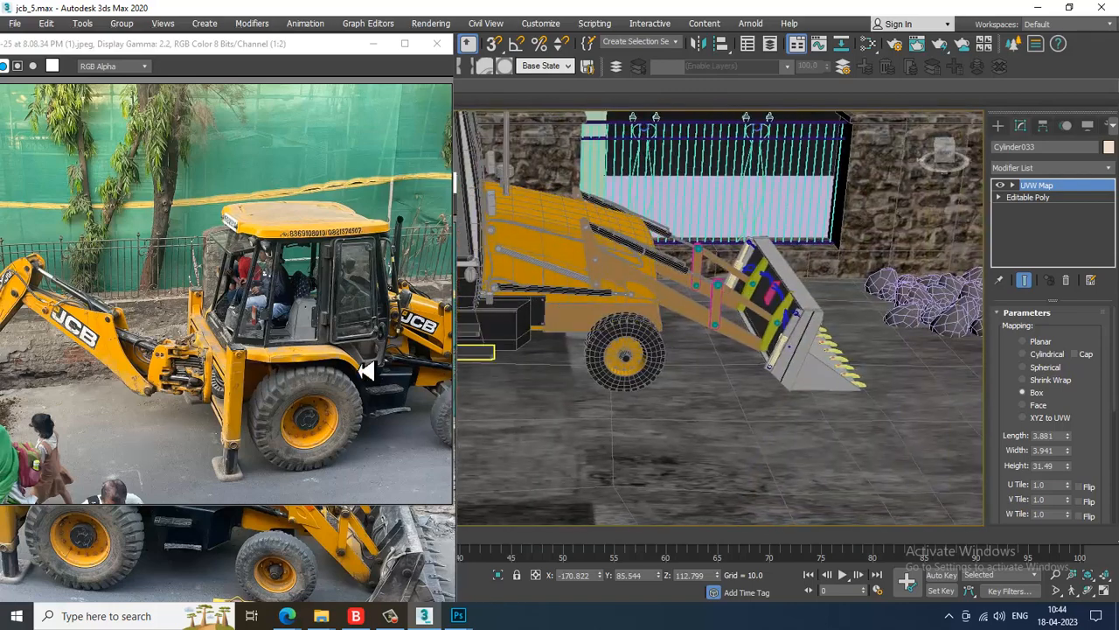
scroll(315, 350, down, 2)
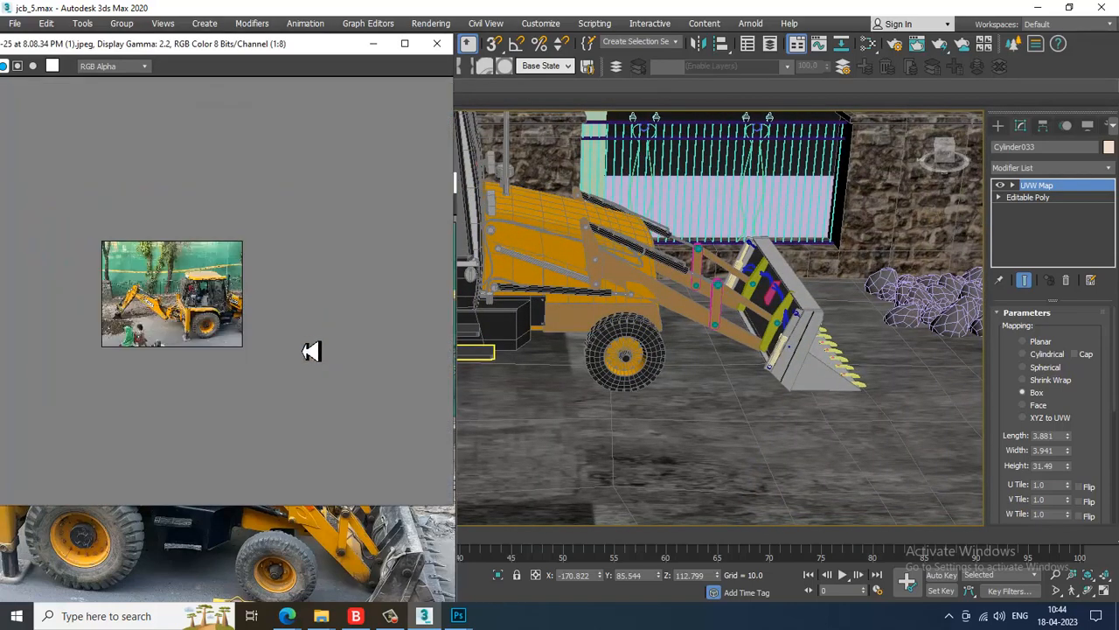
click(811, 369)
alt+middle_drag(813, 370, 795, 380)
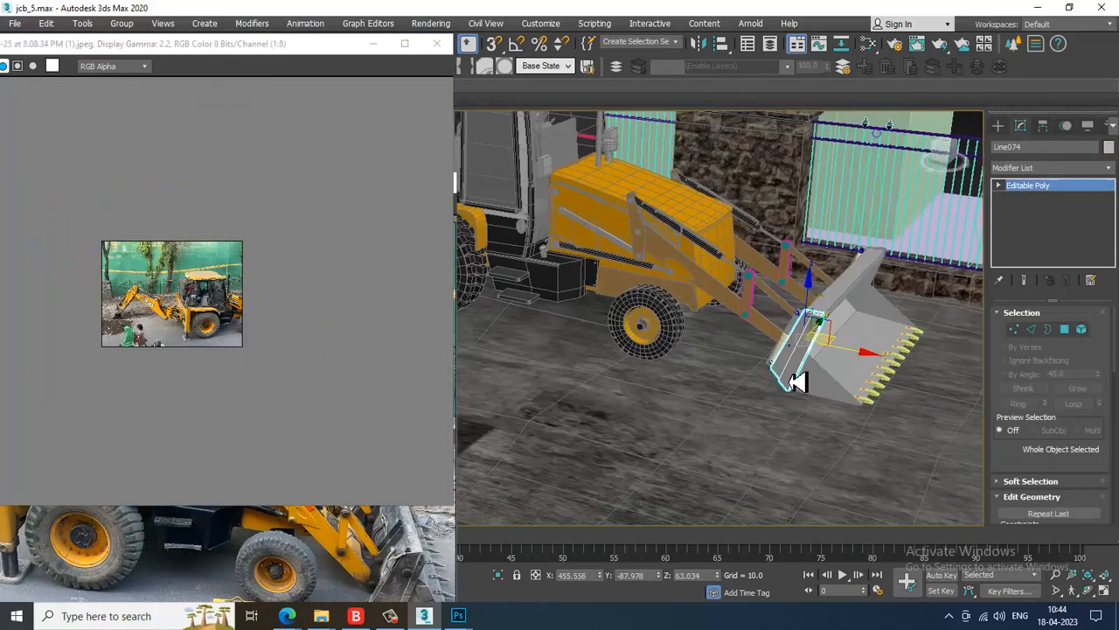
click(855, 310)
scroll(854, 310, up, 5)
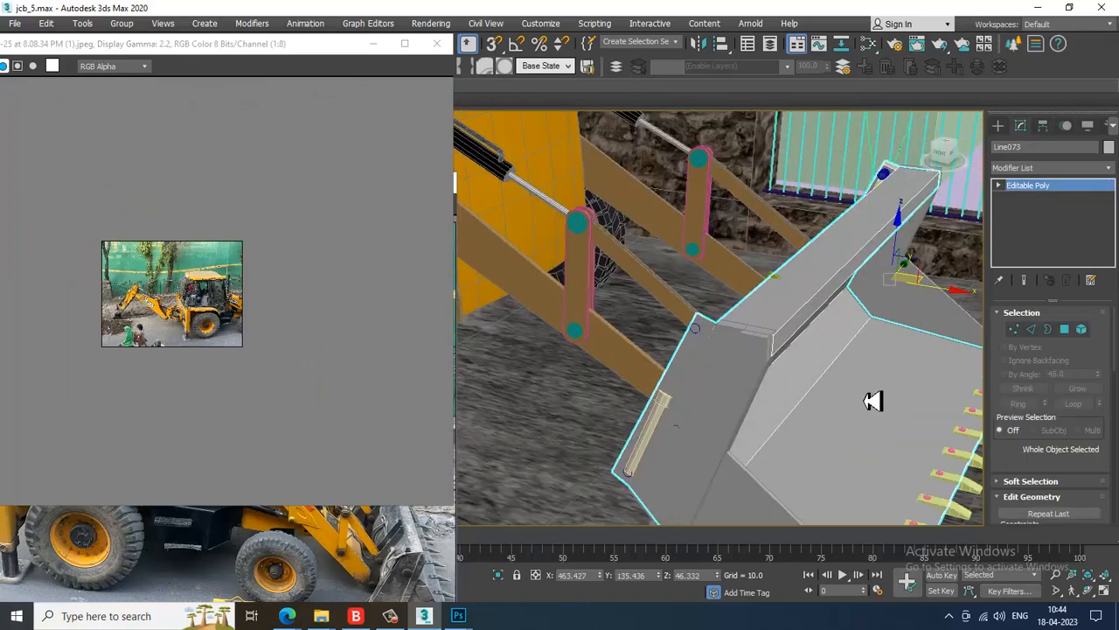
middle_drag(873, 399, 853, 399)
key(m)
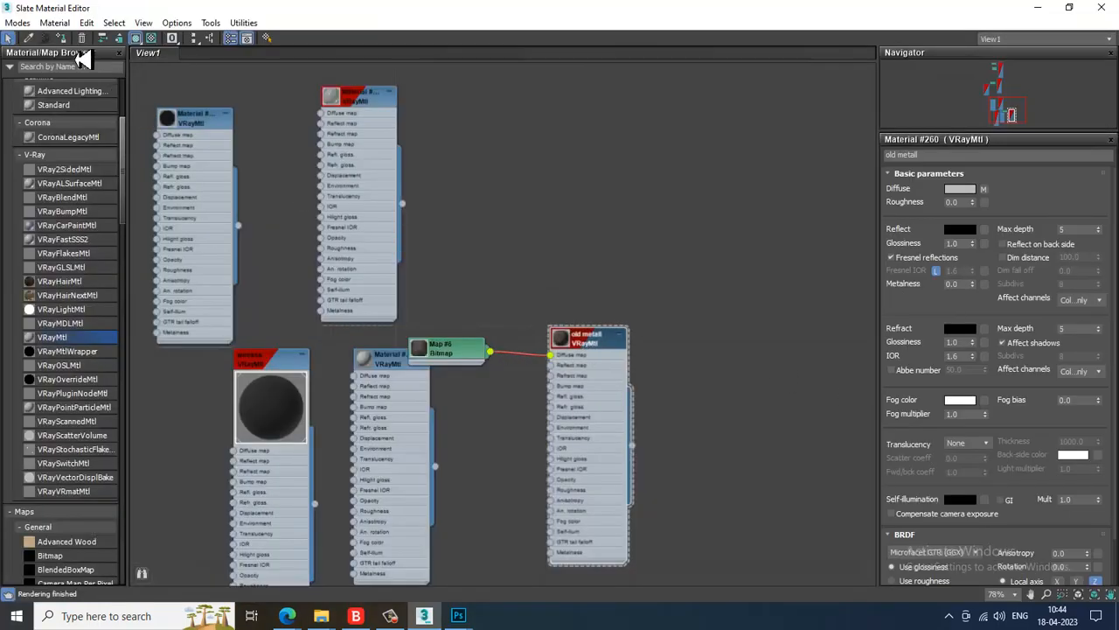
click(1038, 7)
Add a UVW Map modifier with Box mapping to the front loader bucket.
alt+middle_drag(764, 315, 722, 384)
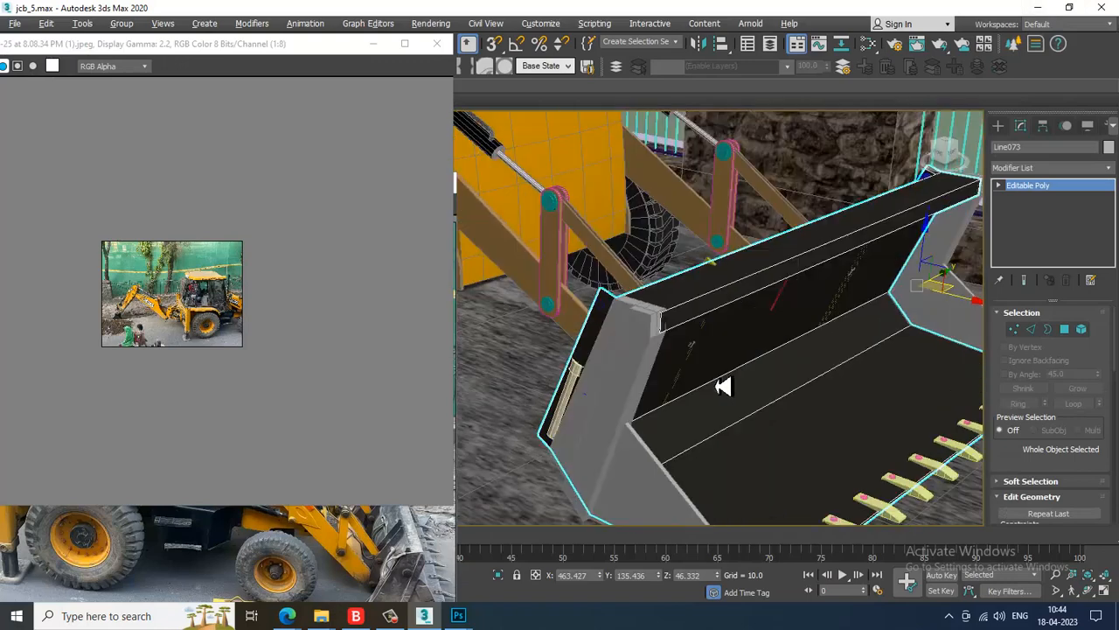
click(1053, 167)
key(u)
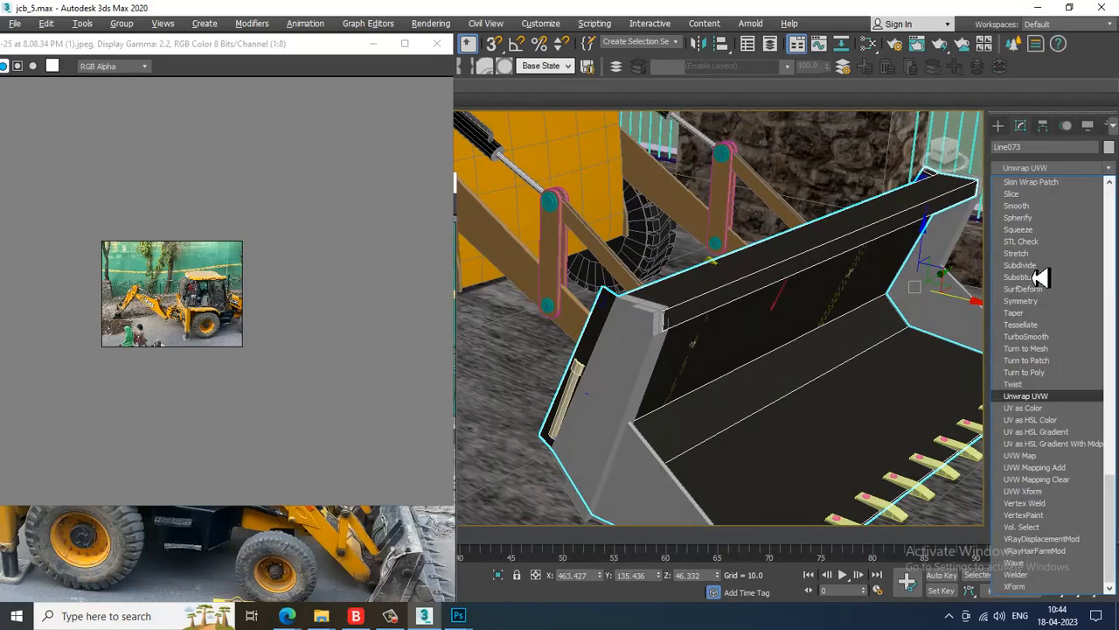
click(1021, 455)
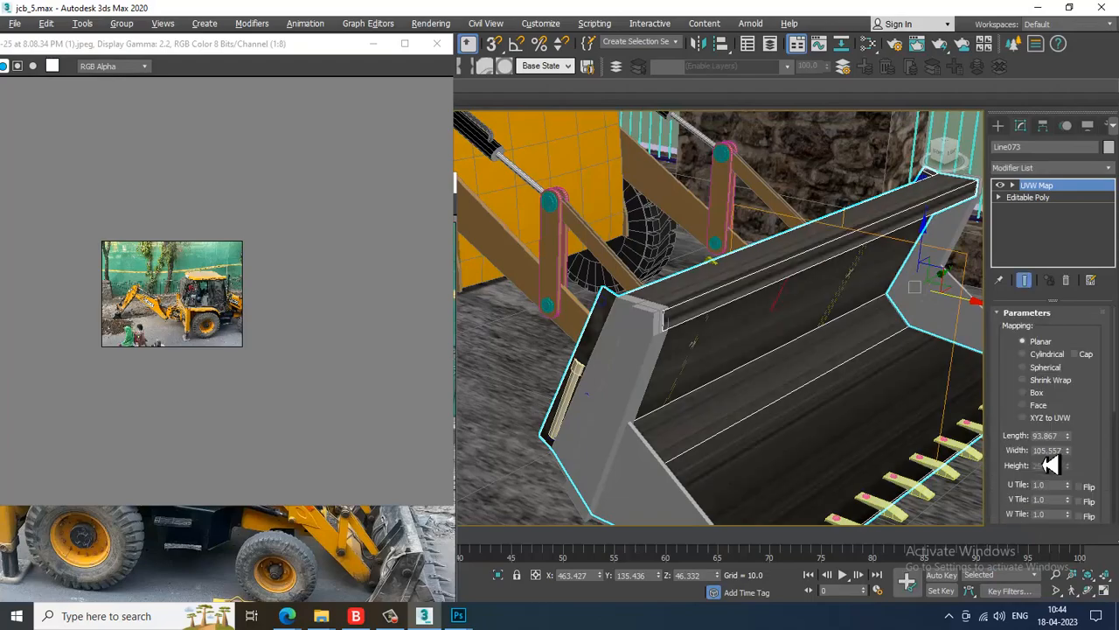
click(1039, 395)
mouse_move(691, 443)
alt+middle_down()
mouse_move(790, 435)
mouse_move(722, 415)
mouse_move(719, 429)
mouse_move(715, 420)
mouse_move(685, 436)
mouse_move(699, 439)
alt+middle_up()
scroll(722, 415, down, 3)
scroll(742, 420, up, 4)
Try a smaller mapping height on the loader bucket's UVW Map and undo the change.
drag(1095, 467, 1080, 435)
key(ctrl+z)
key(ctrl+z)
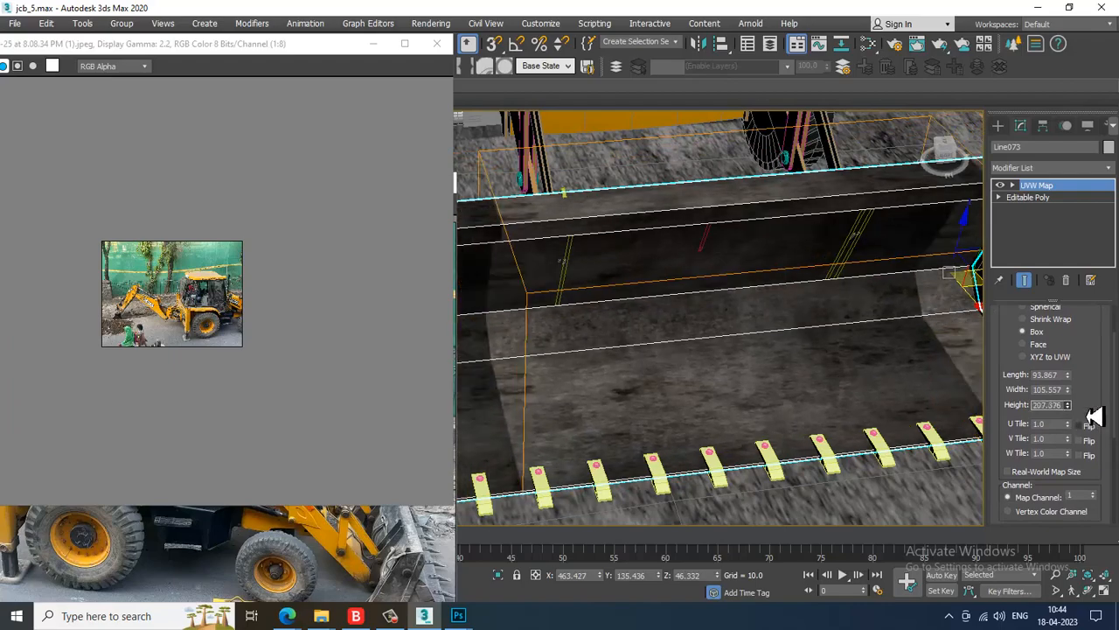
key(ctrl+z)
Compare the loader bucket and the backhoe's swing bracket with the reference photo.
scroll(833, 404, down, 5)
alt+middle_drag(833, 404, 747, 358)
scroll(799, 379, down, 3)
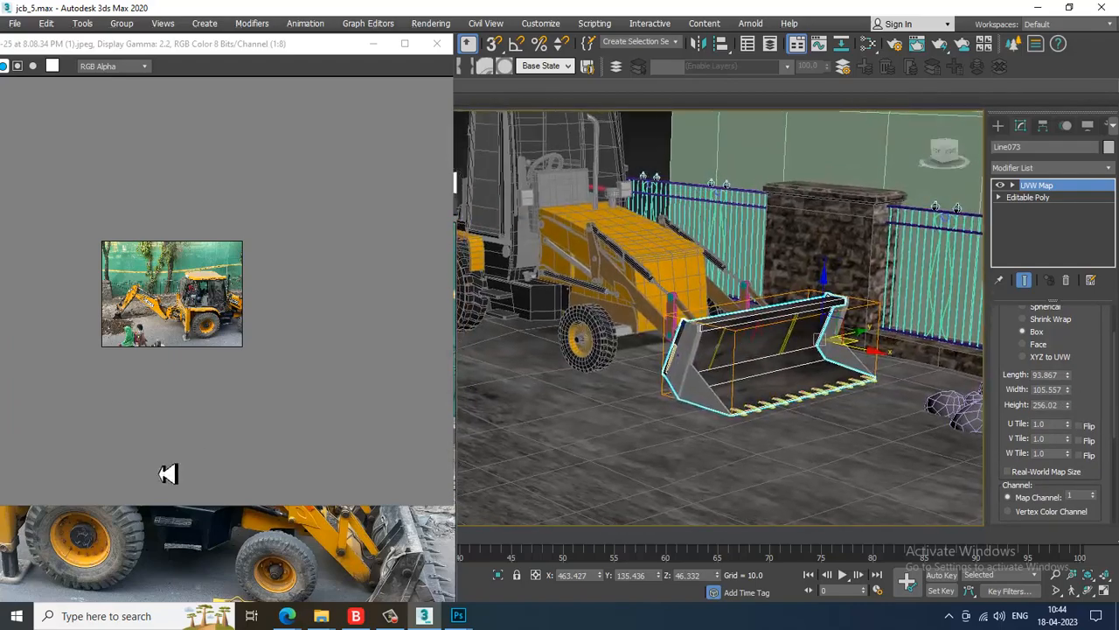
scroll(178, 313, up, 1)
scroll(178, 313, up, 1)
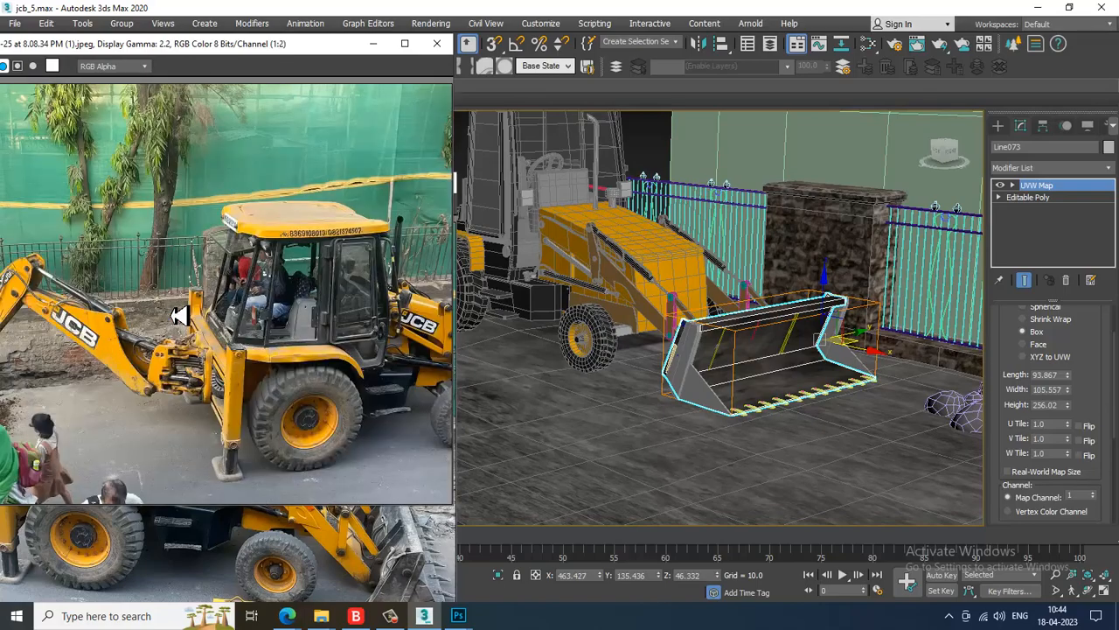
alt+middle_drag(759, 348, 805, 298)
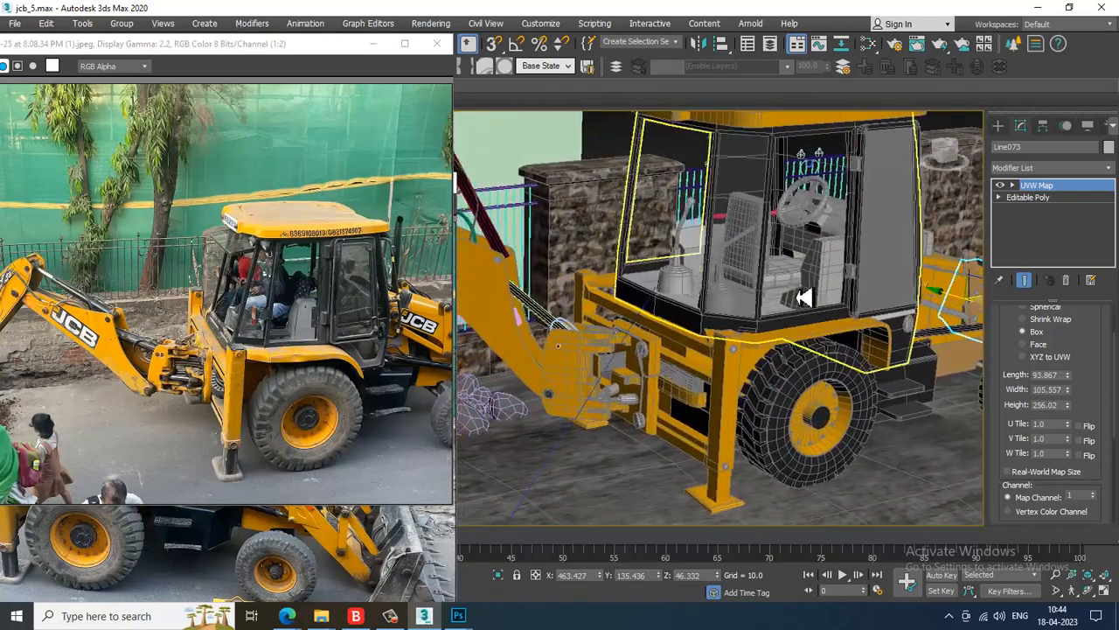
scroll(734, 332, up, 6)
alt+middle_drag(761, 328, 822, 308)
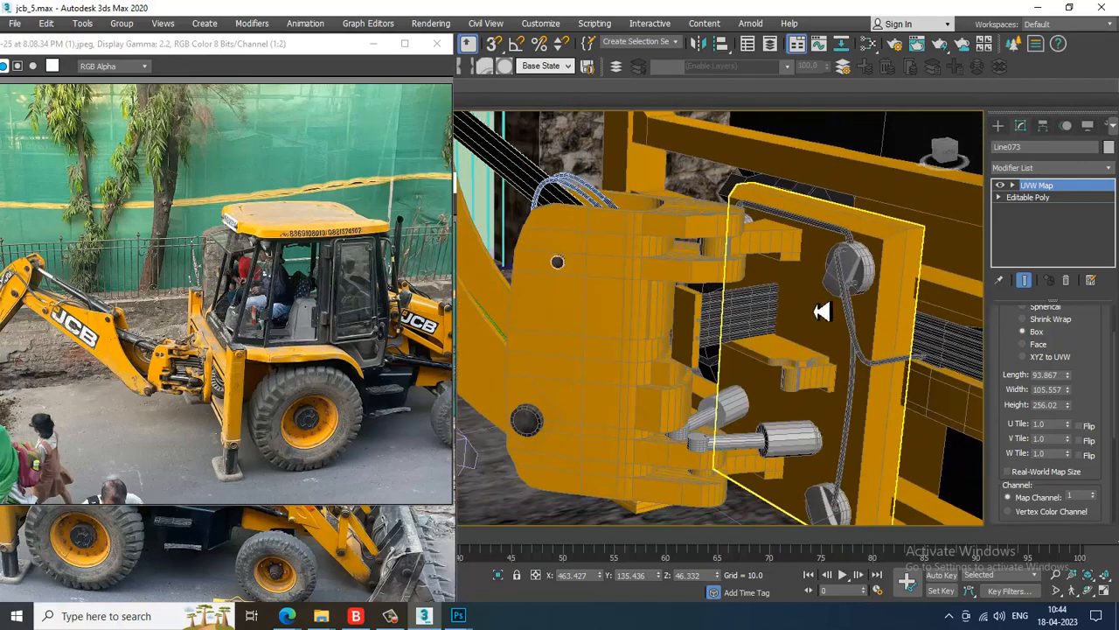
scroll(155, 371, up, 1)
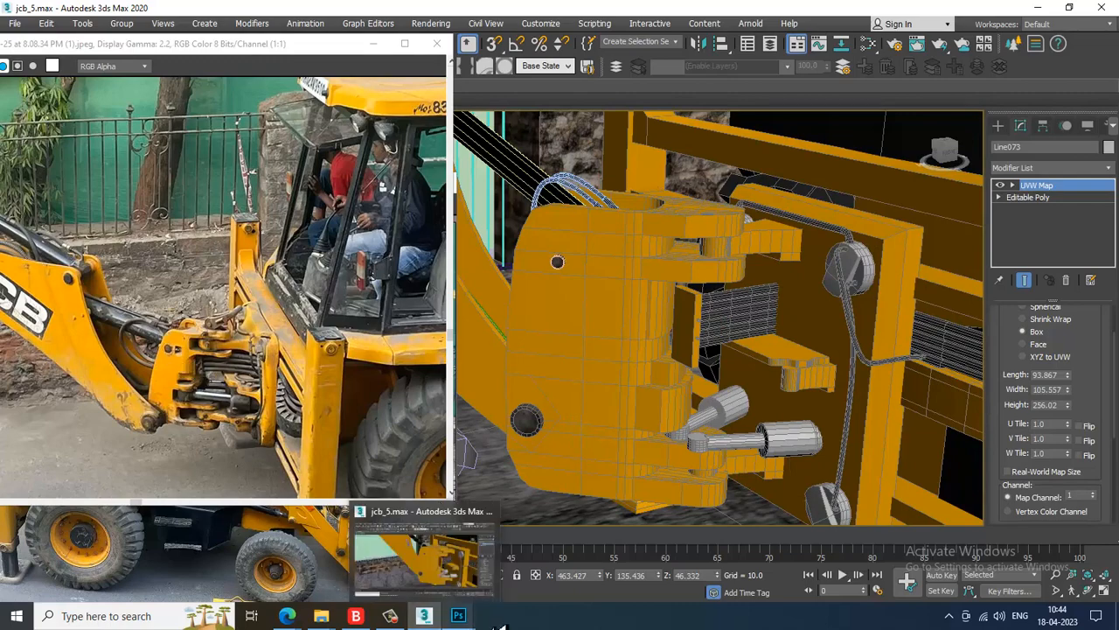
Switch to Photoshop, create a 2048 x 2048 pixel RGB document at 100 pixels/inch with white background, and unlock its Background layer.
mouse_move(459, 617)
click(387, 573)
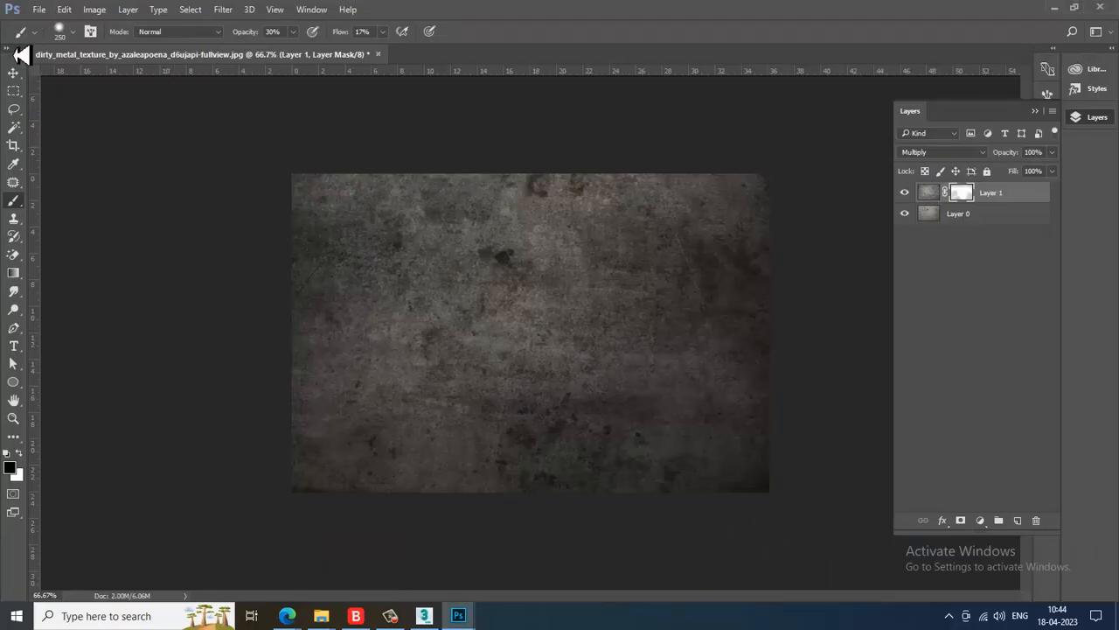
click(39, 10)
key(Escape)
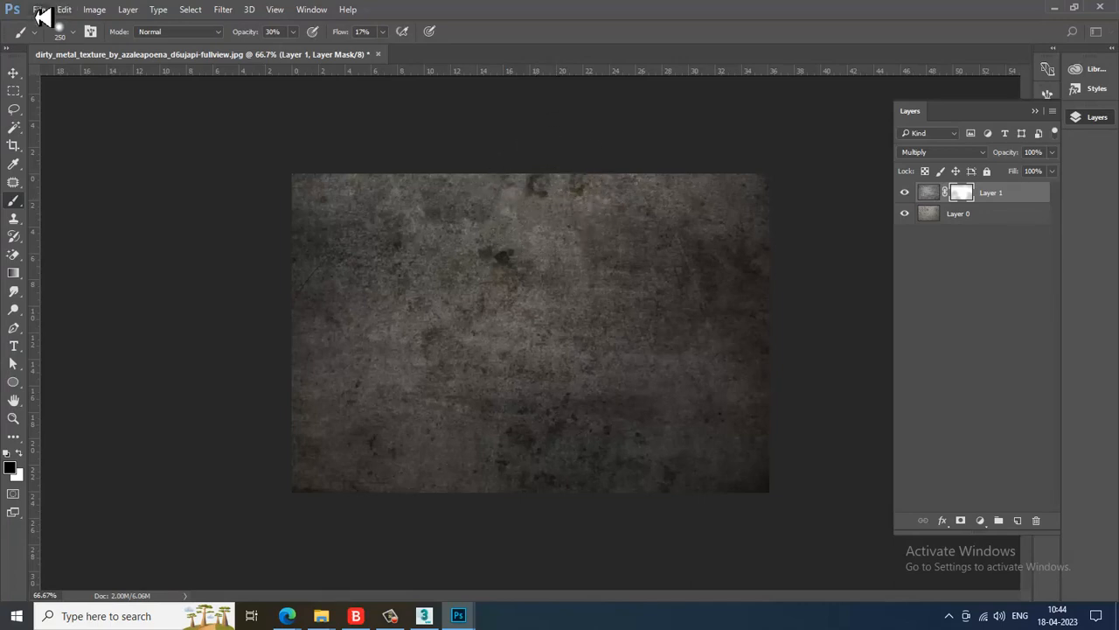
click(40, 10)
click(63, 26)
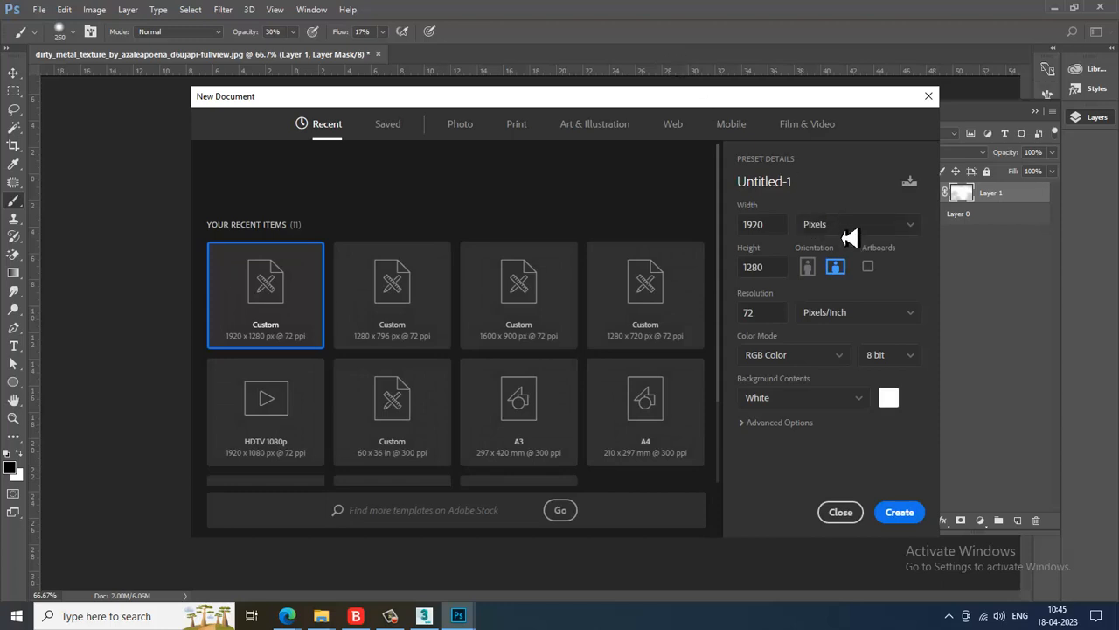
key(Return)
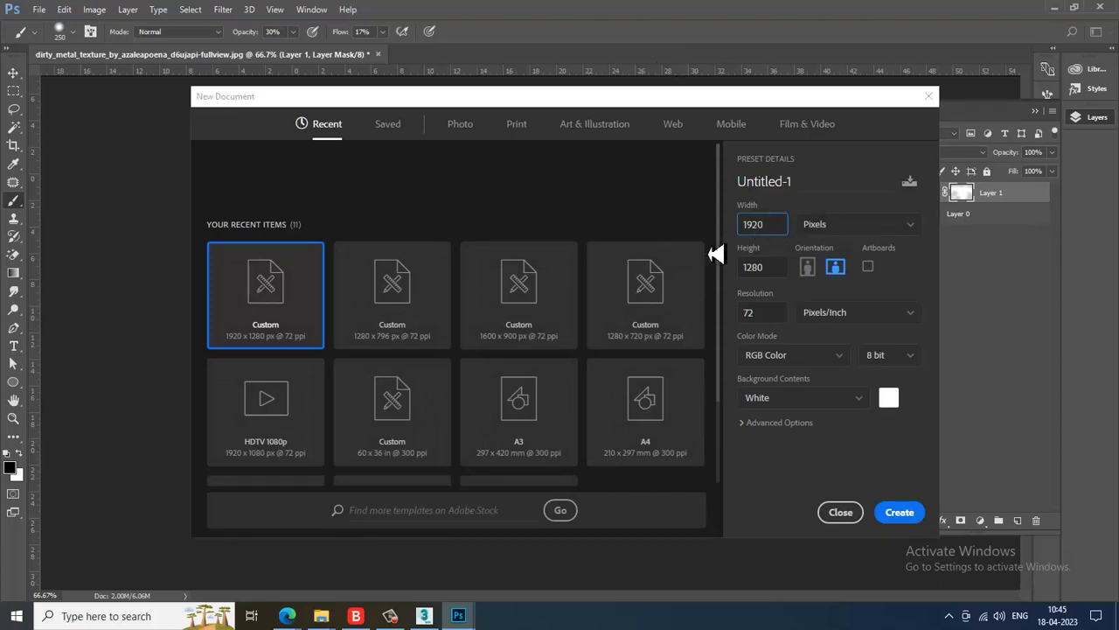
drag(775, 225, 732, 229)
key(Tab)
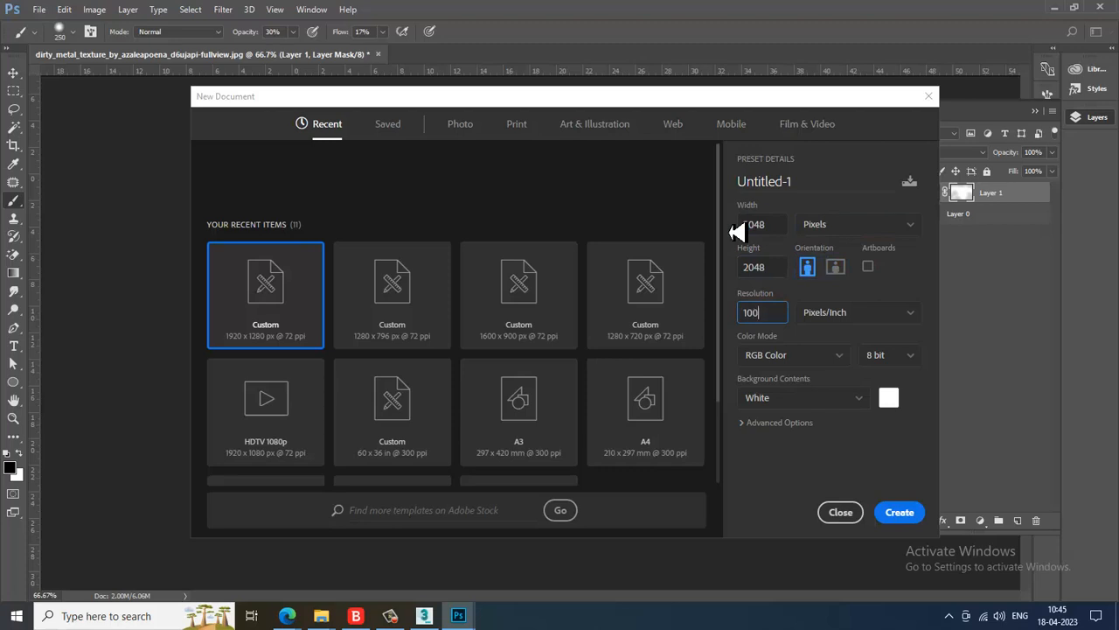
key(Escape)
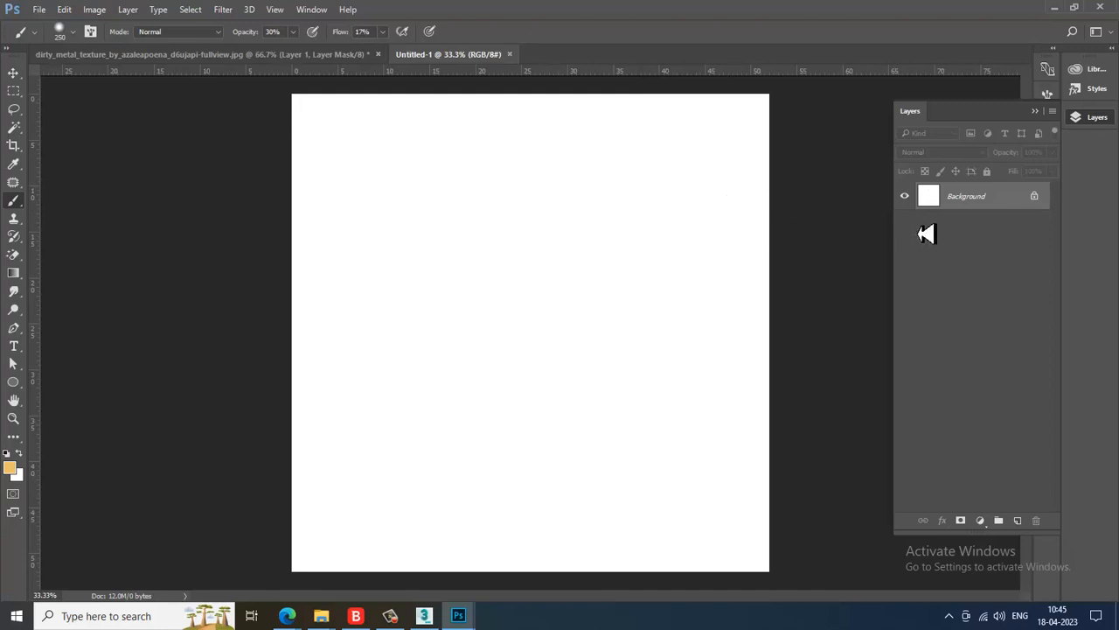
click(1035, 198)
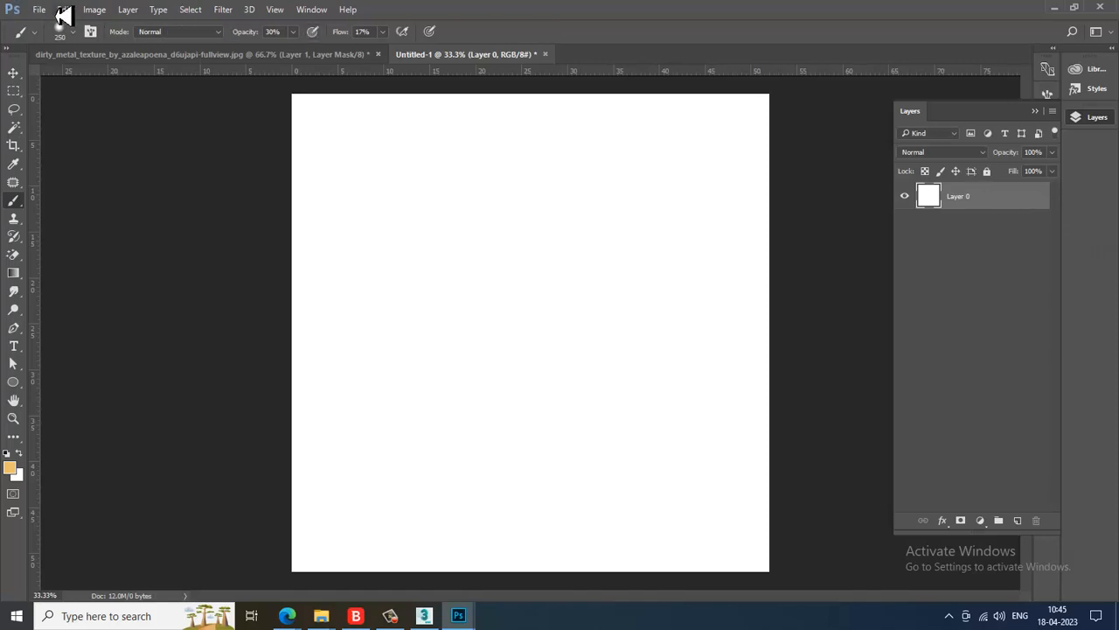
click(10, 469)
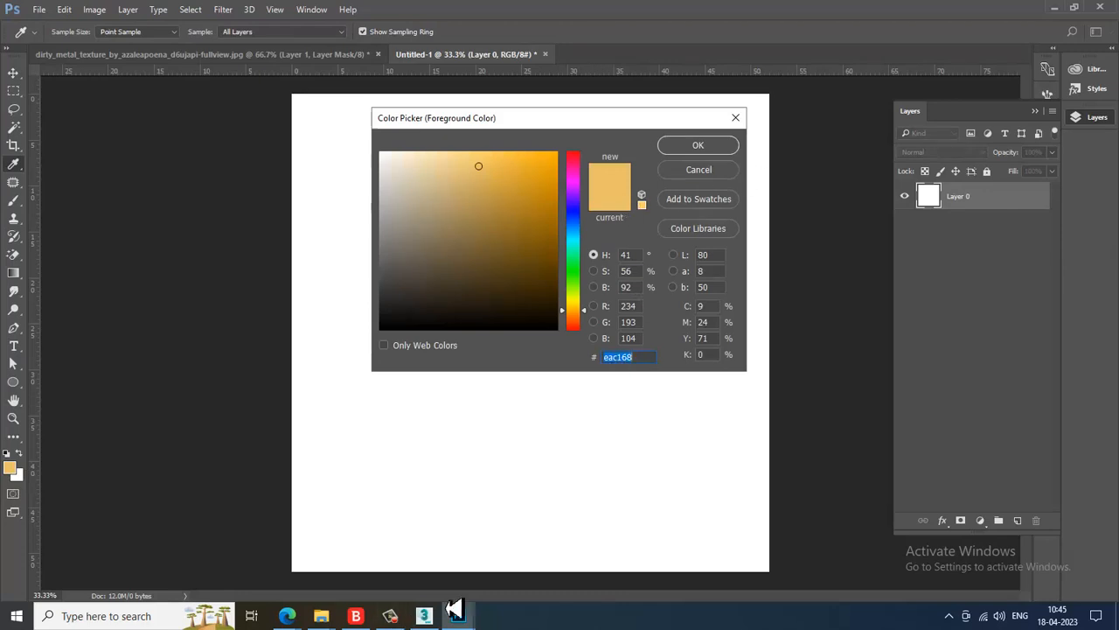
click(39, 10)
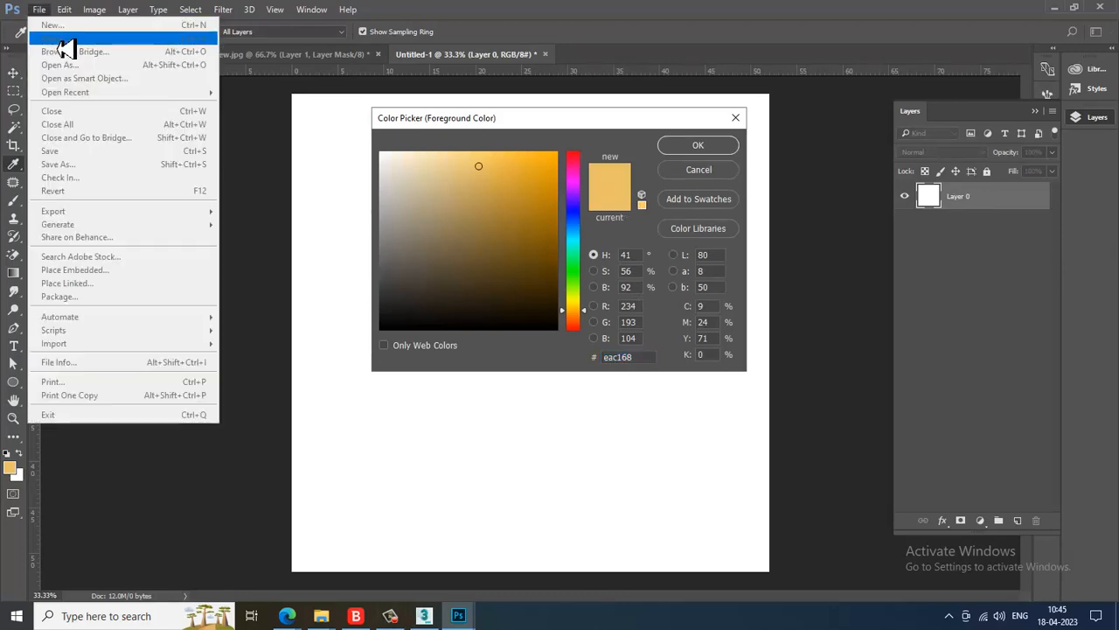
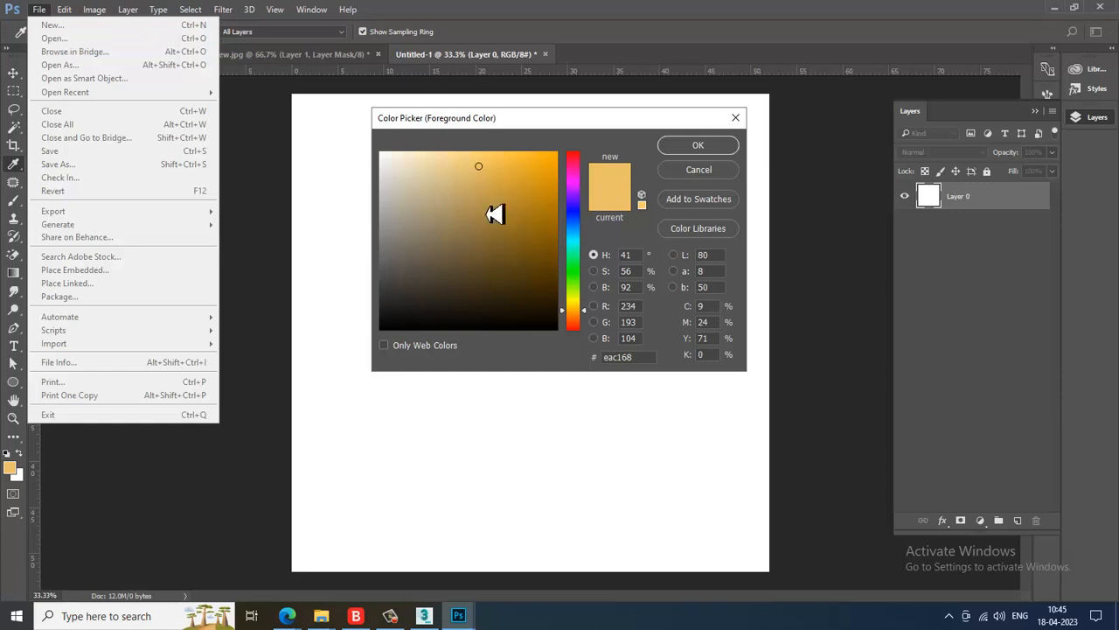
click(698, 174)
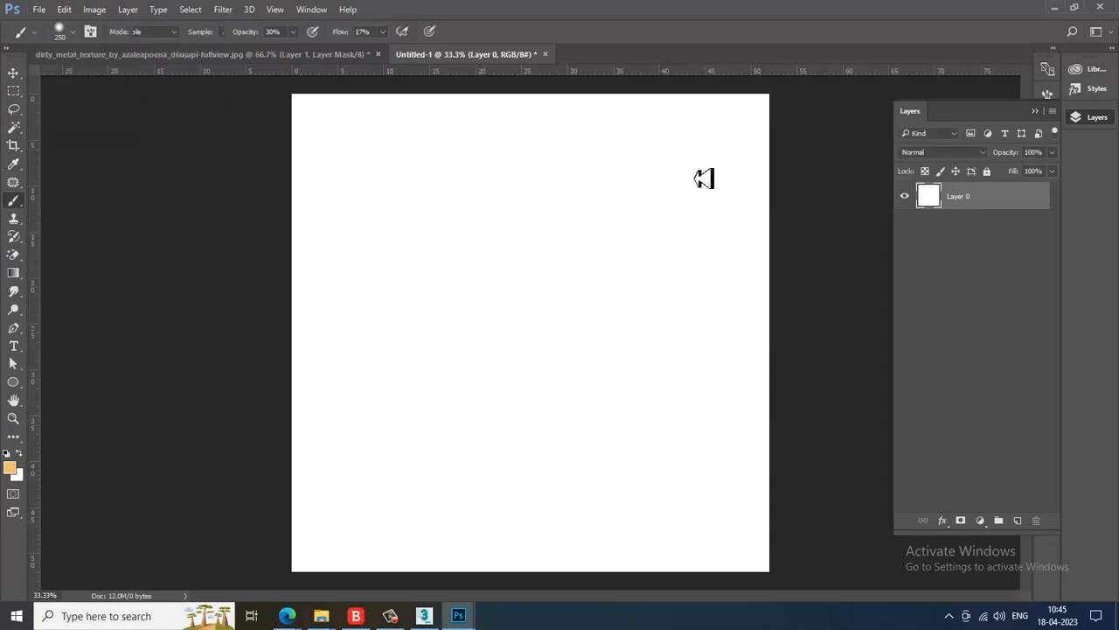
Open render.jpg from the Desktop folder.
click(40, 15)
key(Escape)
key(ctrl+o)
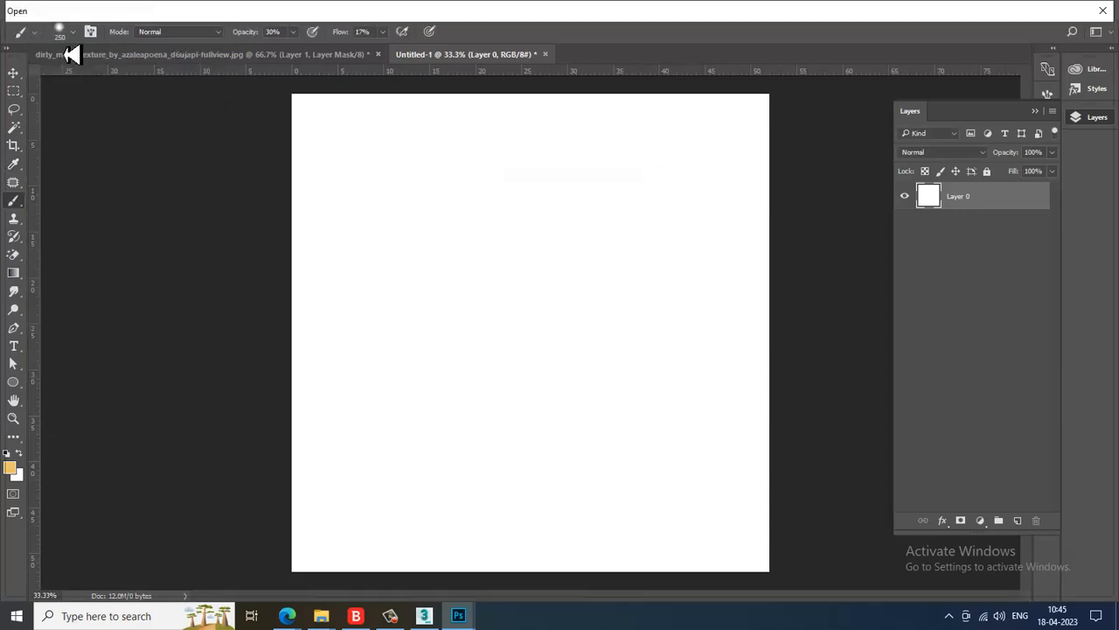
click(61, 111)
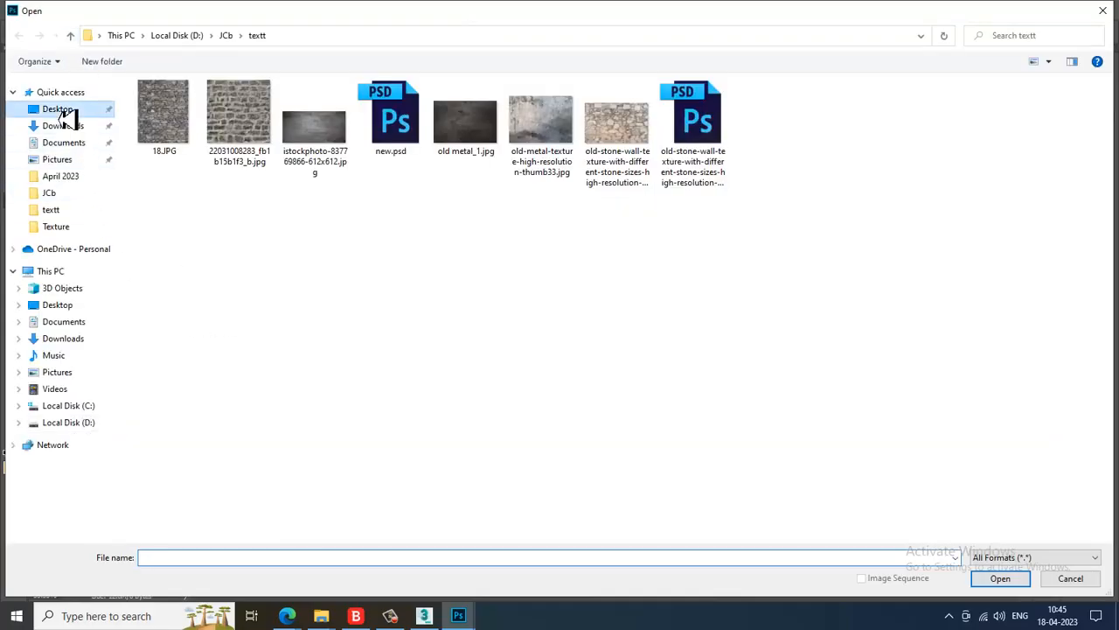
double_click(576, 358)
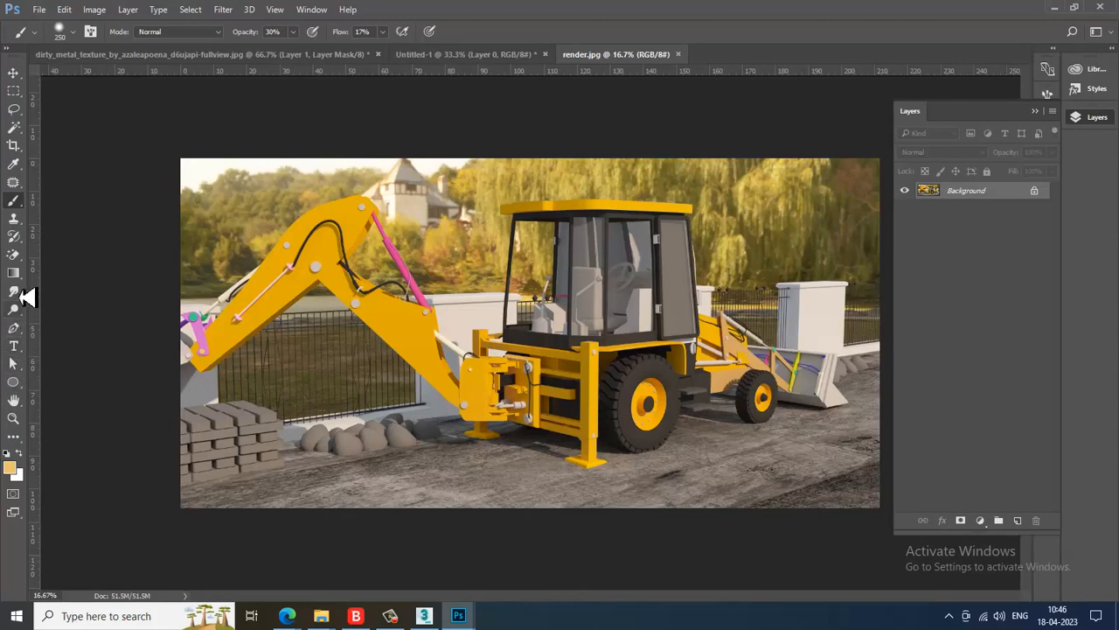
Sample the yellow from the backhoe arm in render.jpg and fill Layer 0 of Untitled-1 with it.
click(13, 164)
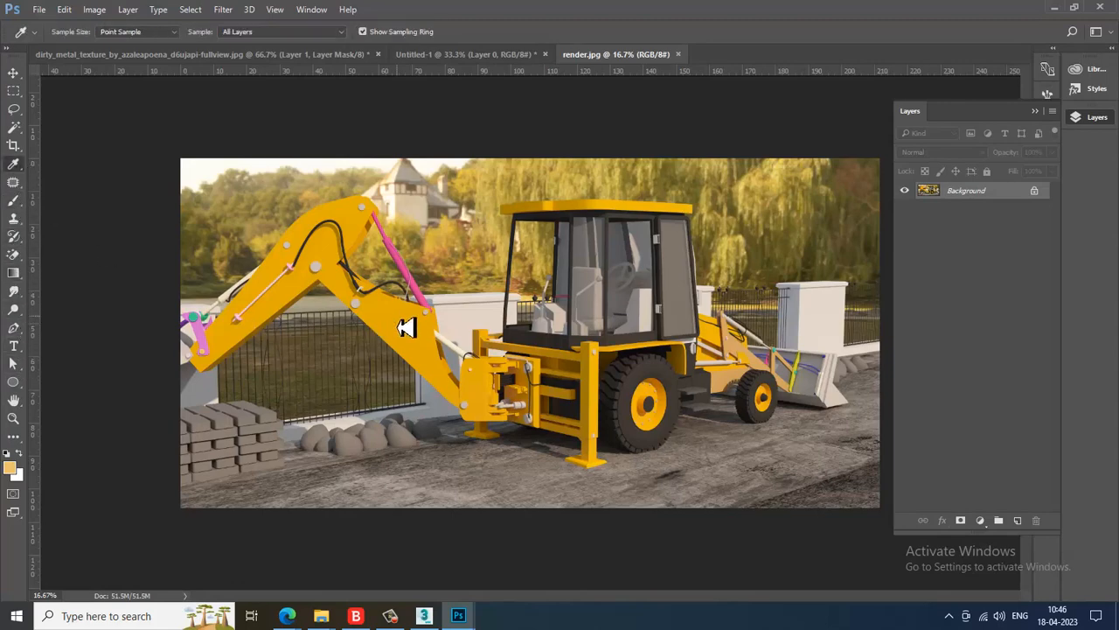
click(410, 348)
click(460, 61)
key(alt+BackSpace)
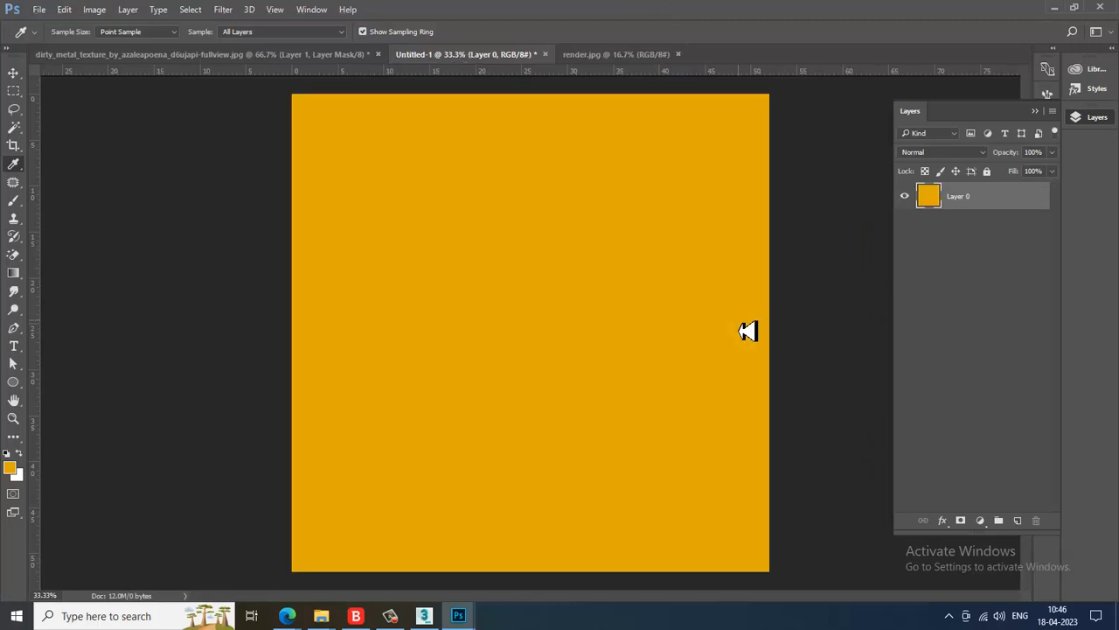
Open the dark grey photo texture from the Desktop folder and close it again.
click(44, 10)
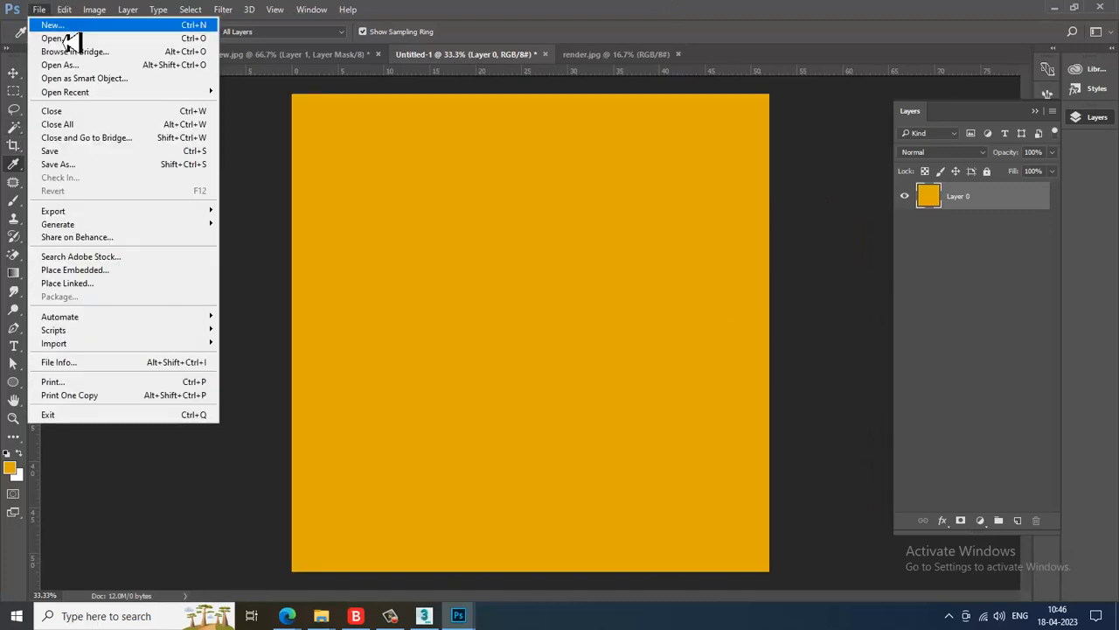
click(70, 35)
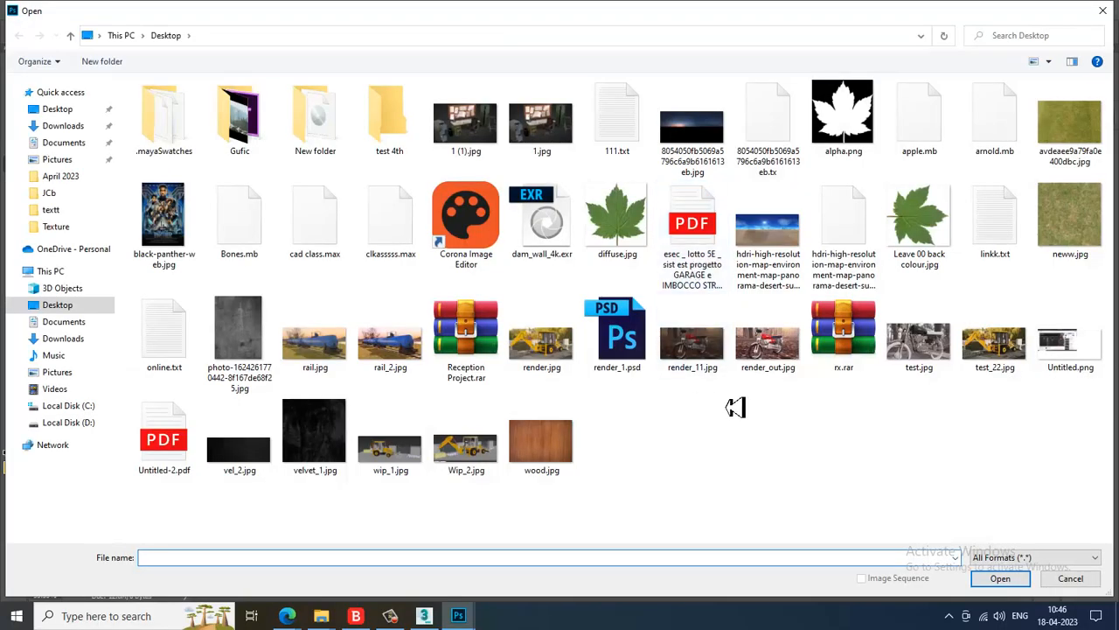
click(232, 328)
double_click(247, 338)
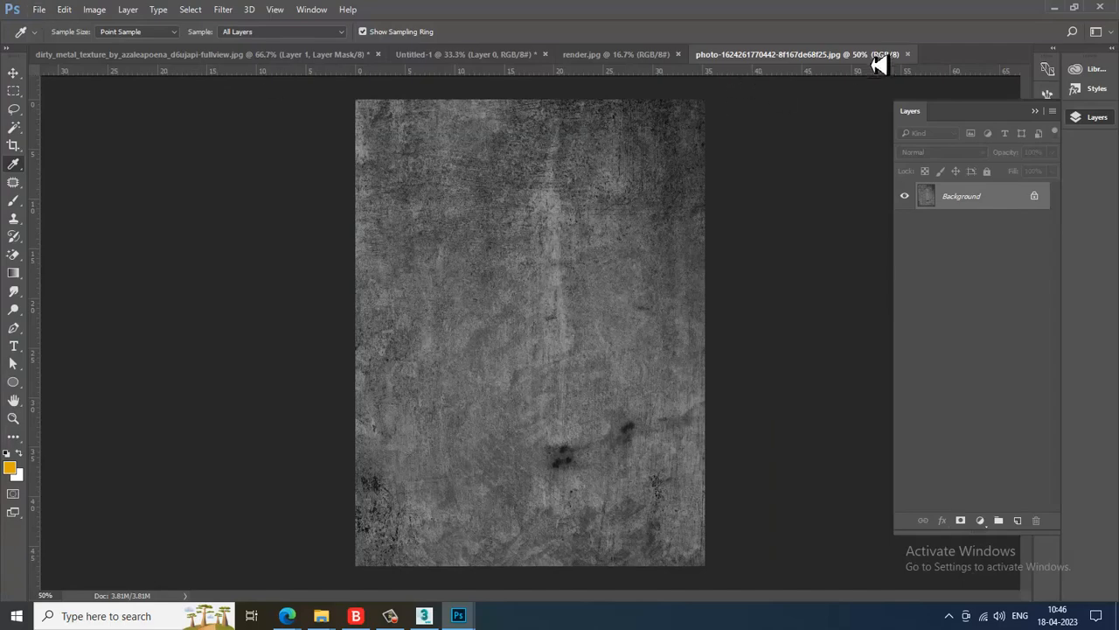
click(908, 54)
Browse to the textt folder inside JCb on Local Disk (D:) and compare old metal_1.jpg with the istockphoto-837769866 texture.
click(39, 10)
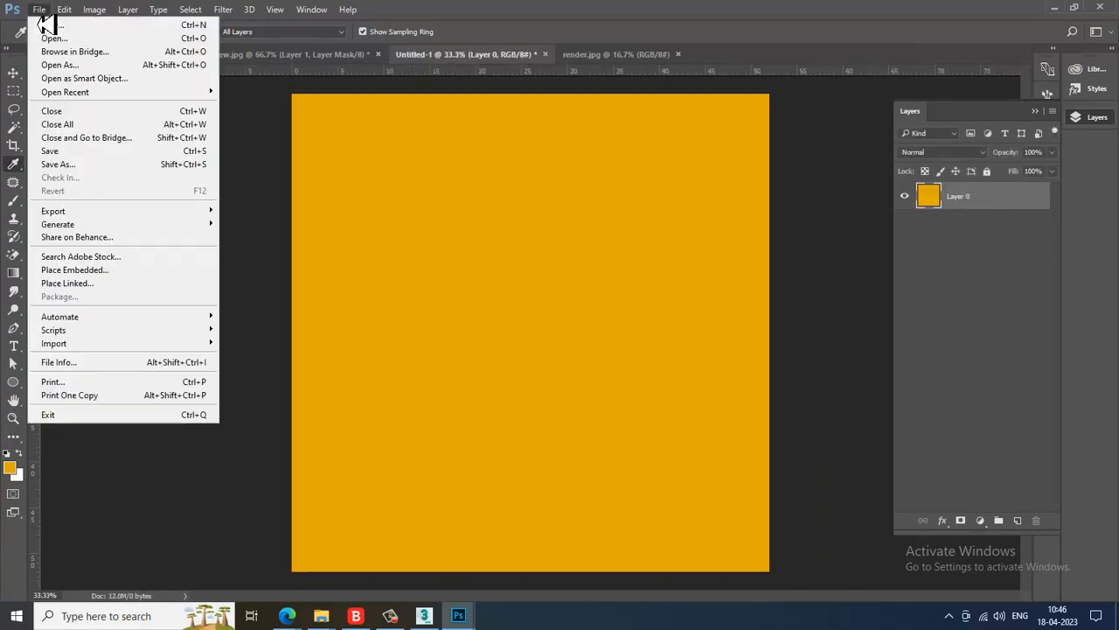
click(39, 9)
key(ctrl+o)
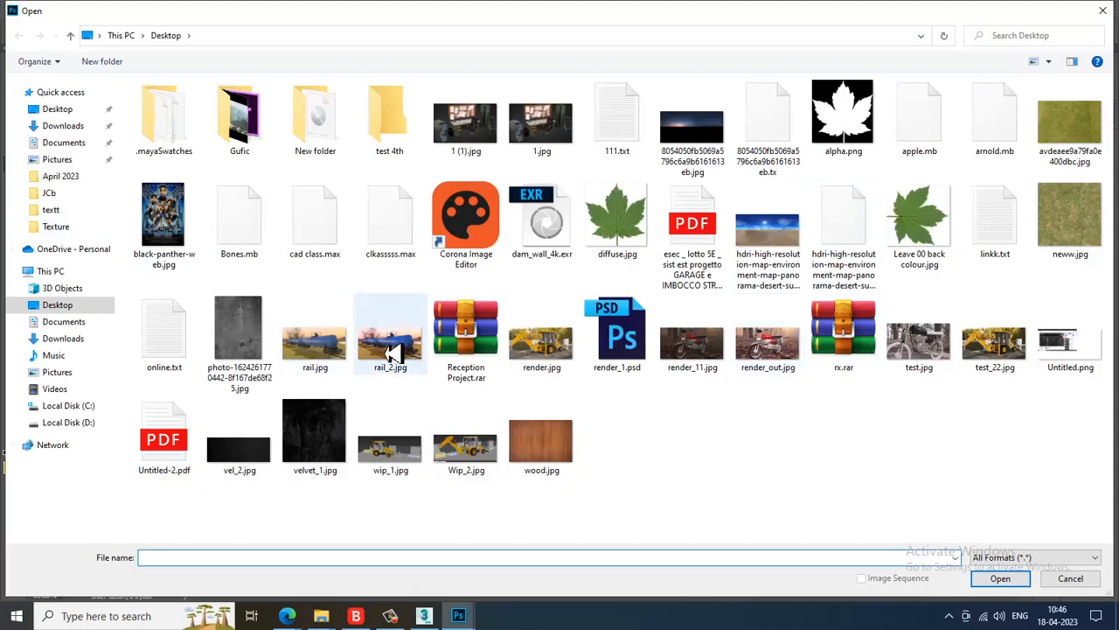
click(68, 422)
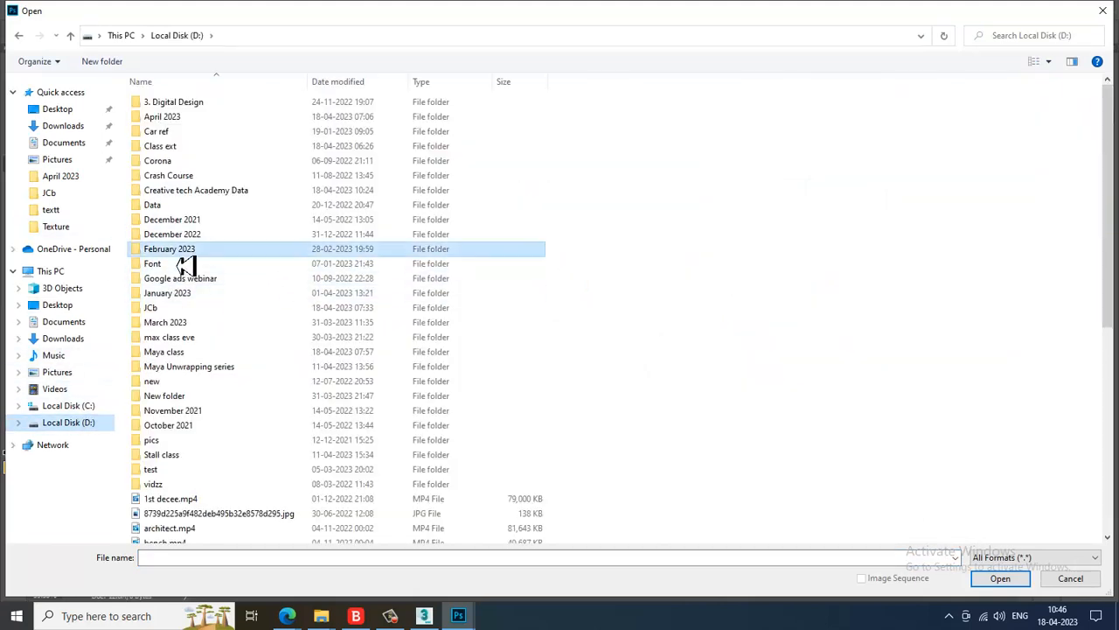
double_click(196, 308)
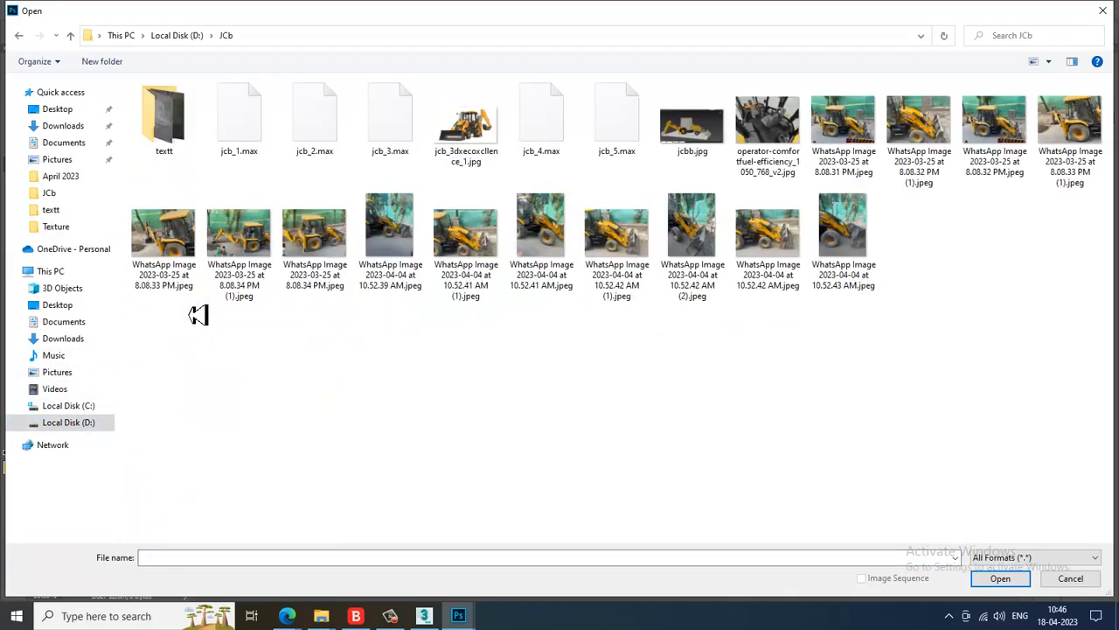
double_click(167, 122)
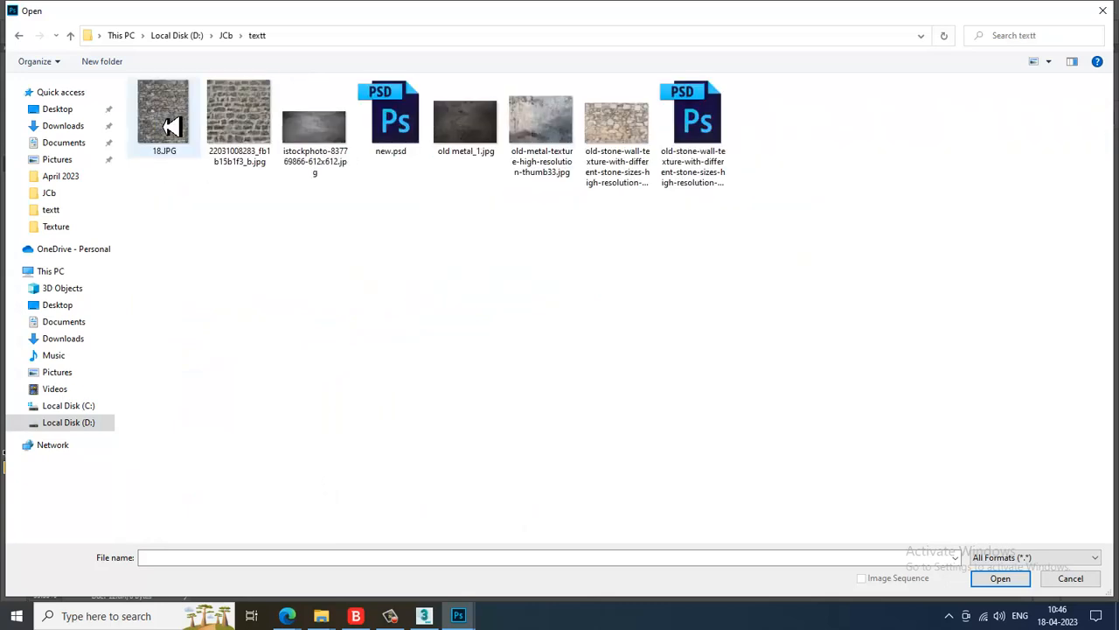
click(464, 127)
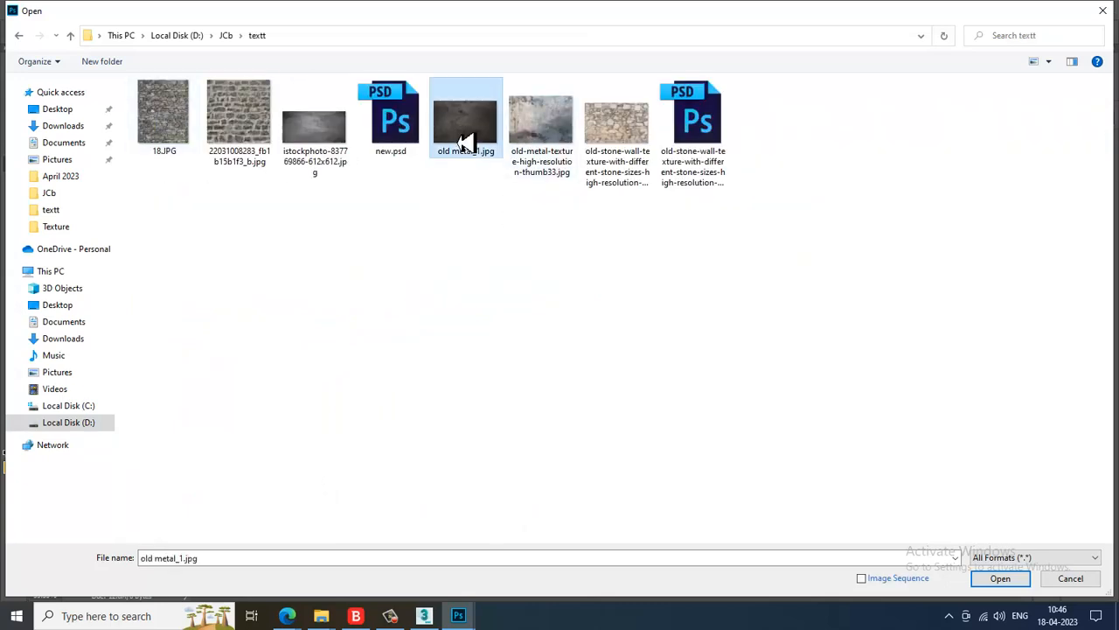
click(306, 138)
click(455, 129)
click(324, 131)
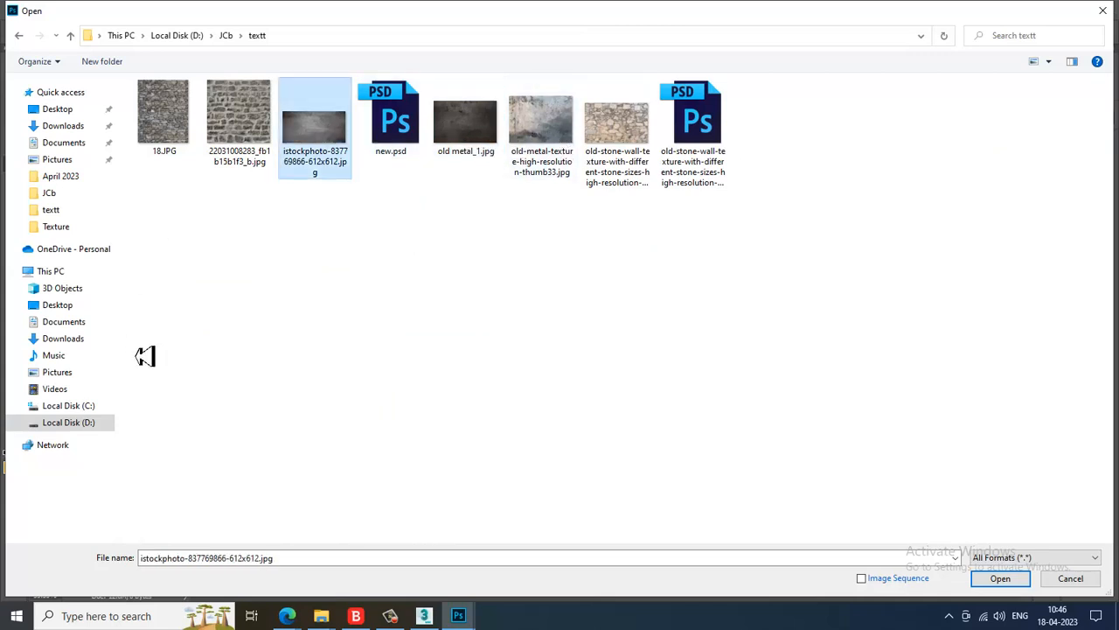
Open the dirty_metal_texture image from the Rail Oil Tanker project's Texture folder under January 2023 on Local Disk (D:).
click(68, 422)
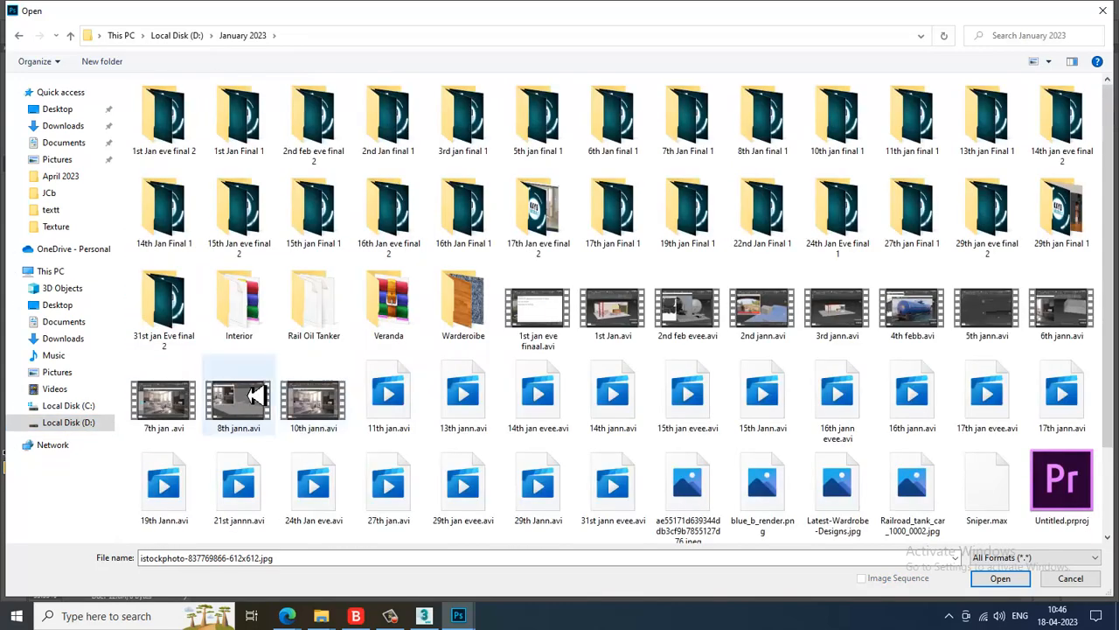
click(332, 309)
double_click(332, 310)
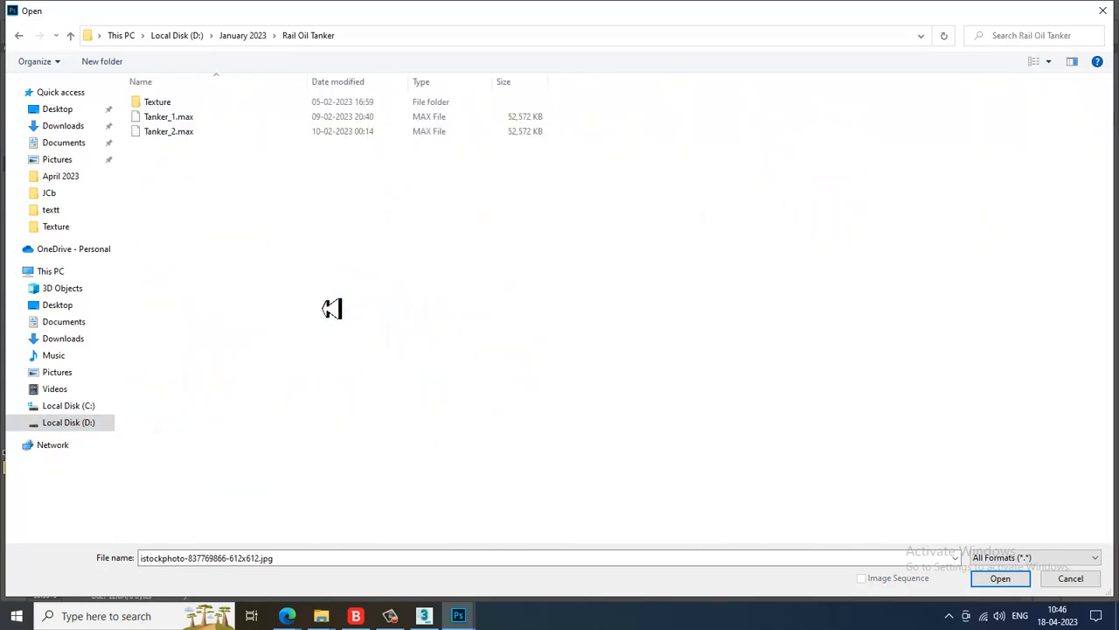
double_click(184, 105)
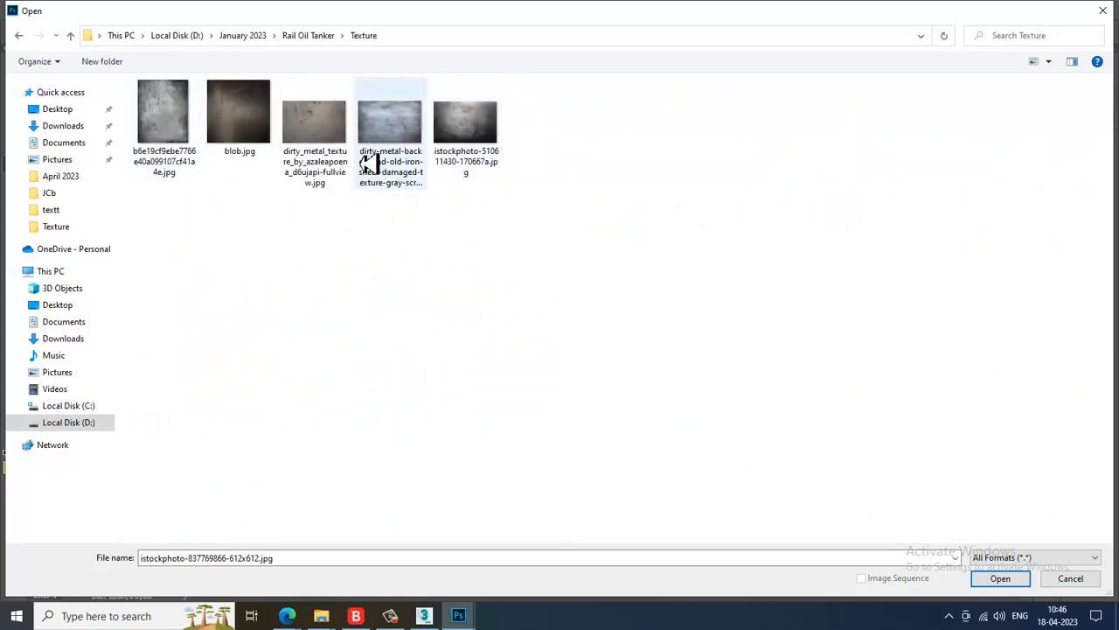
double_click(325, 136)
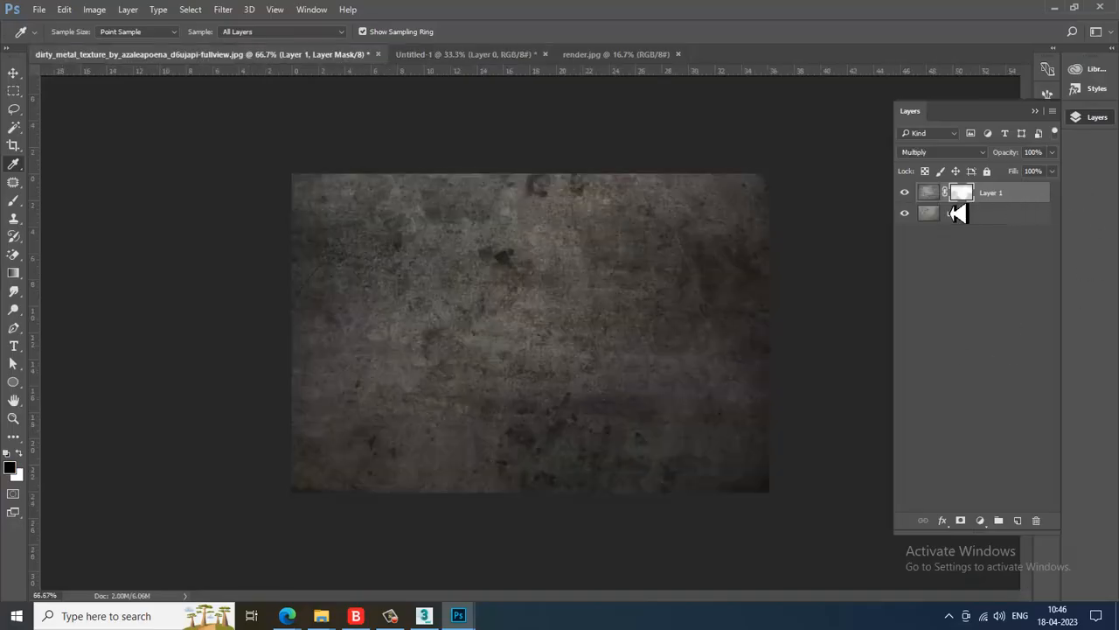
click(39, 10)
click(60, 33)
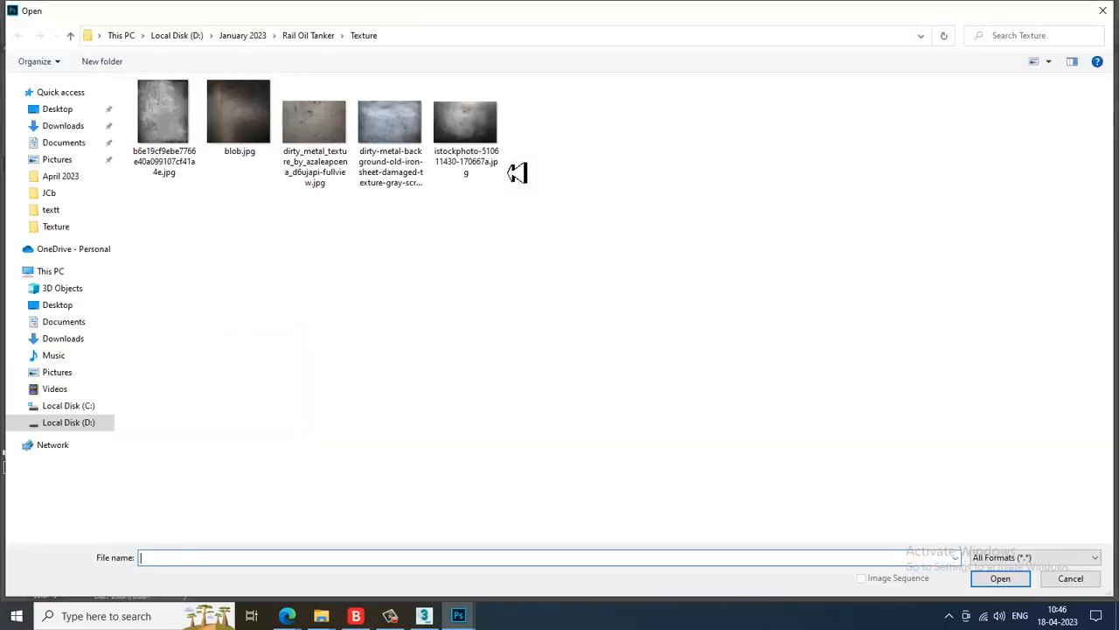
double_click(473, 135)
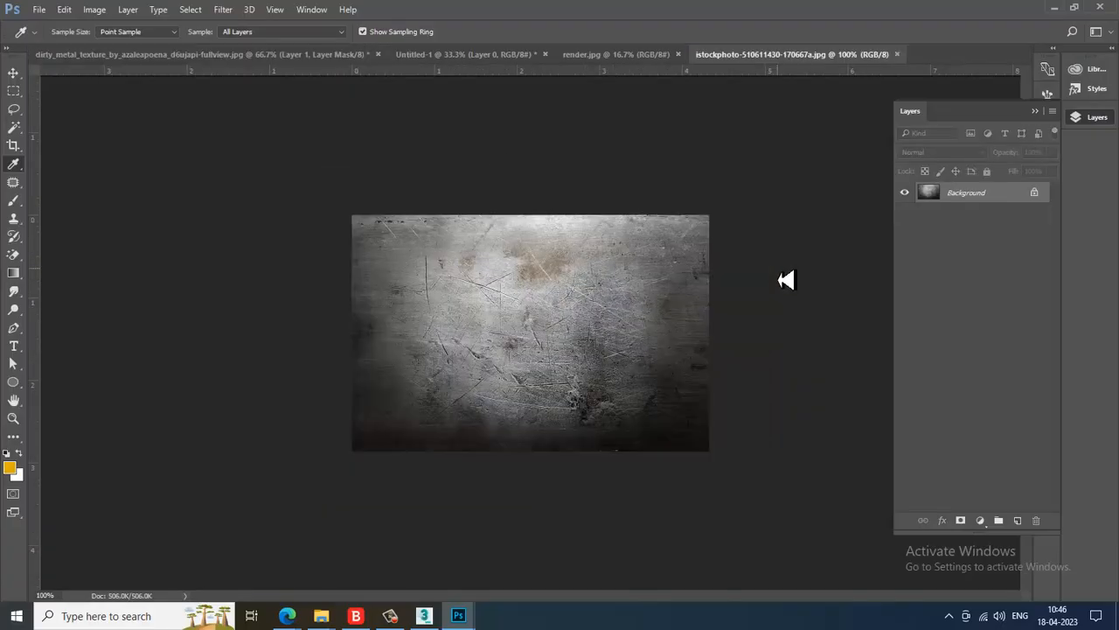
Open b6e19cf9ebe7766e40a099107cf41a4e.jpg from the same Texture folder and unlock its Background layer.
click(41, 11)
click(59, 33)
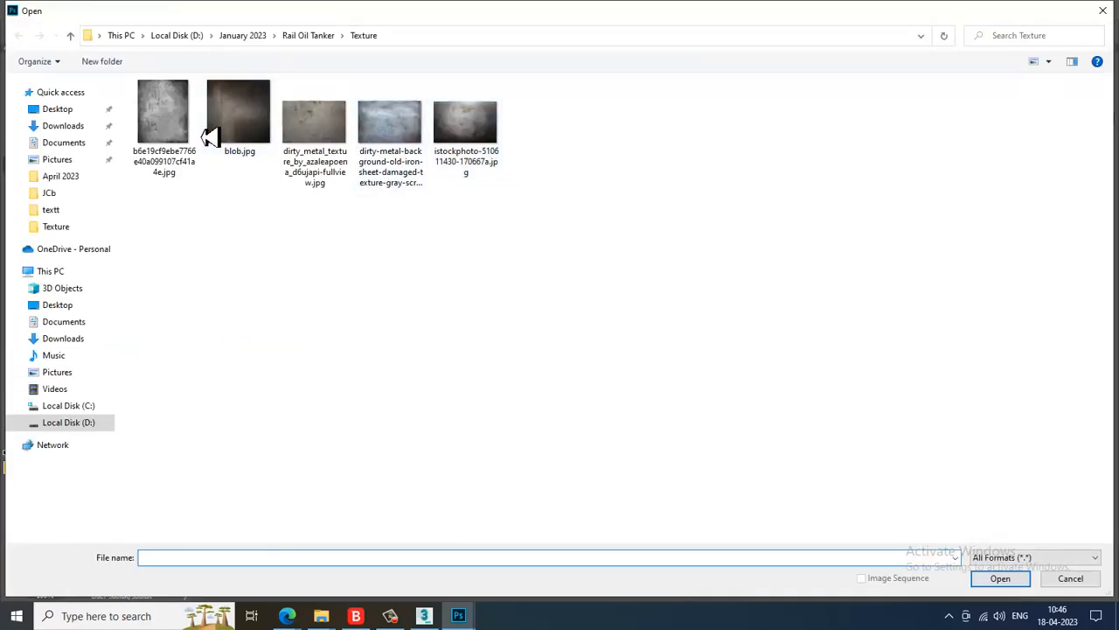
double_click(175, 129)
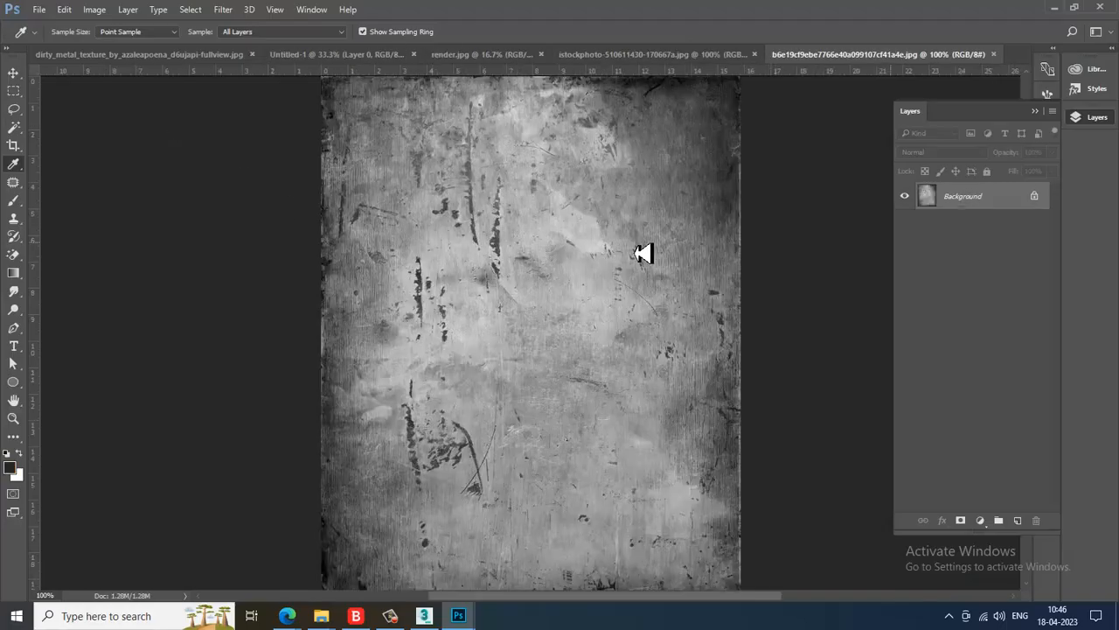
click(1034, 197)
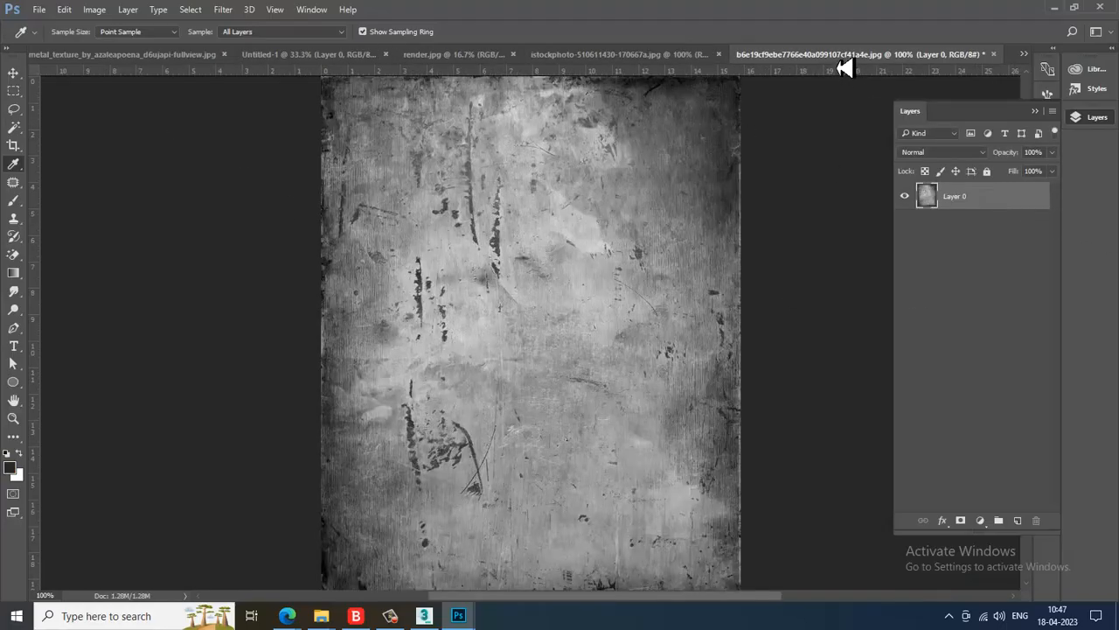
Float the scratched grey metal image in its own window, copy its layer into Untitled-1, and close the source window.
drag(843, 68, 874, 219)
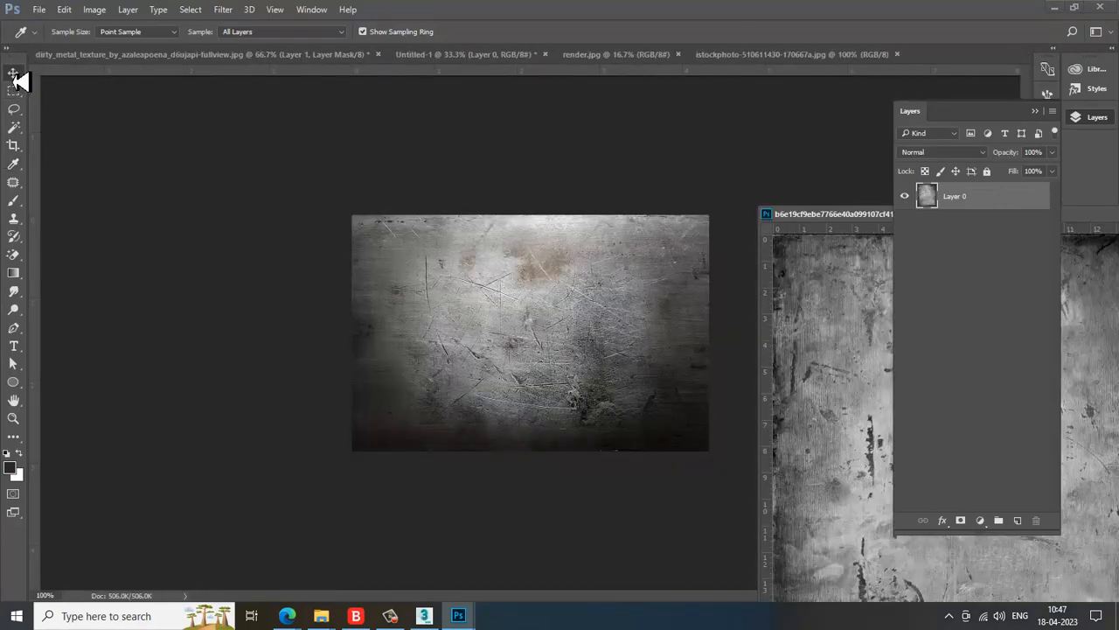
click(13, 73)
drag(883, 335, 475, 338)
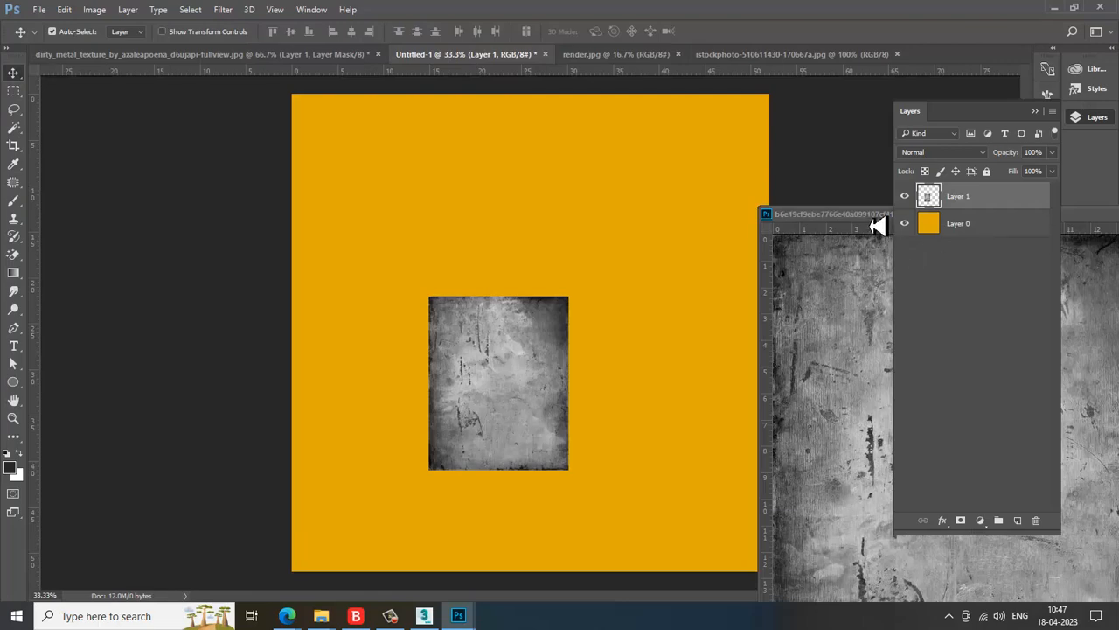
drag(871, 215, 196, 205)
click(464, 204)
Move the scratched metal layer toward the canvas centre and scale it proportionally to about 342%.
drag(513, 376, 599, 337)
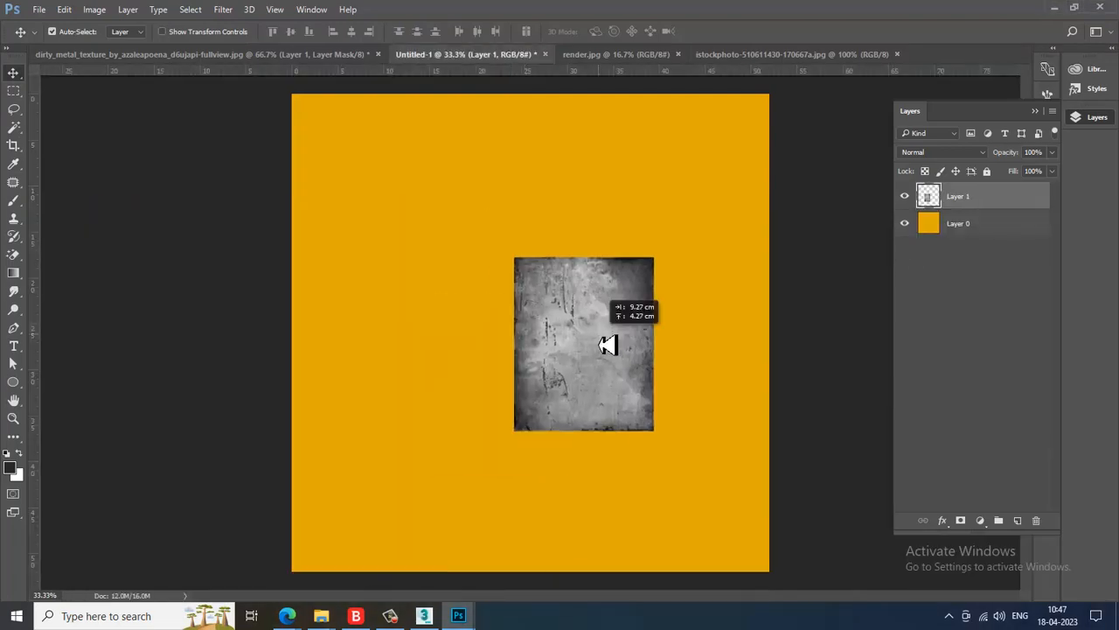
key(ctrl+t)
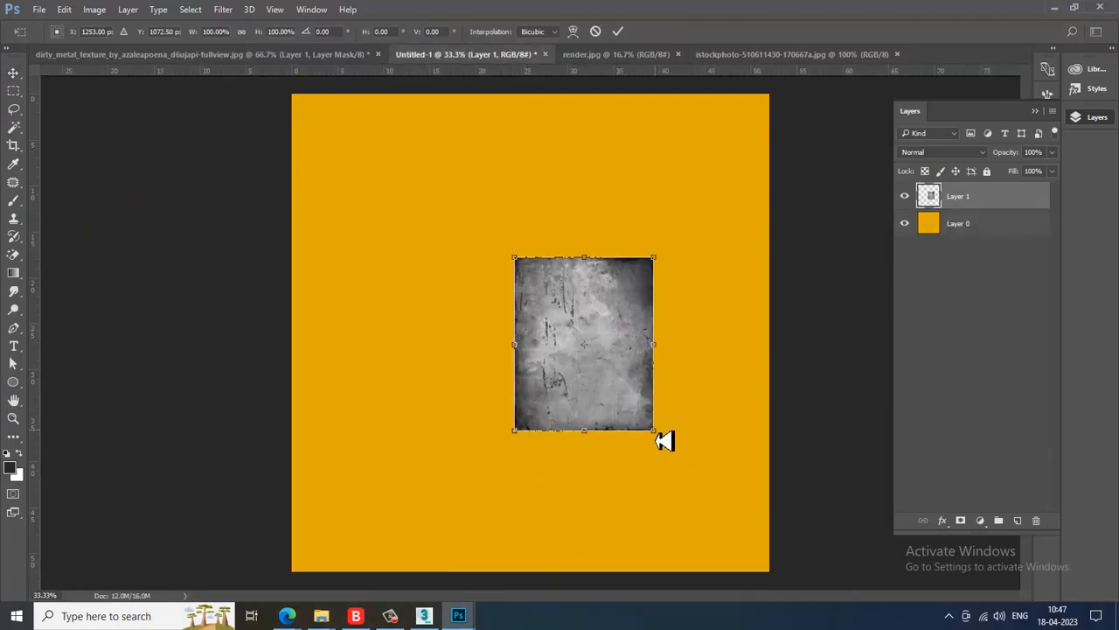
alt+shift+drag(665, 442, 920, 582)
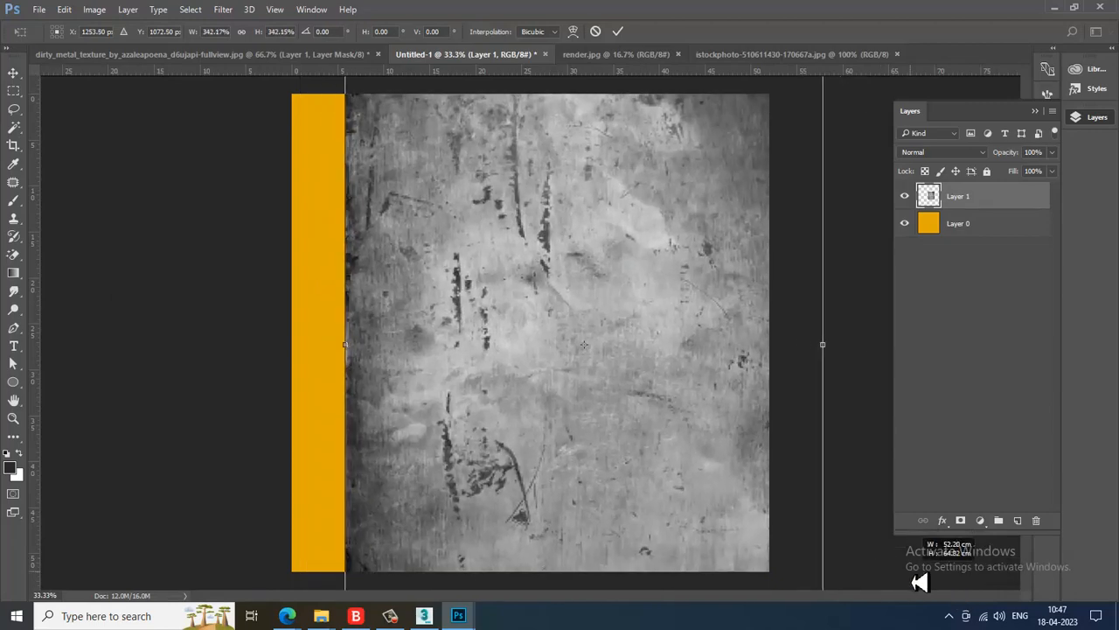
key(Return)
Preview blend modes such as Darker Color, Lighter Color, Vivid Light, Subtract and Luminosity on the scratched metal layer.
key(ctrl+minus)
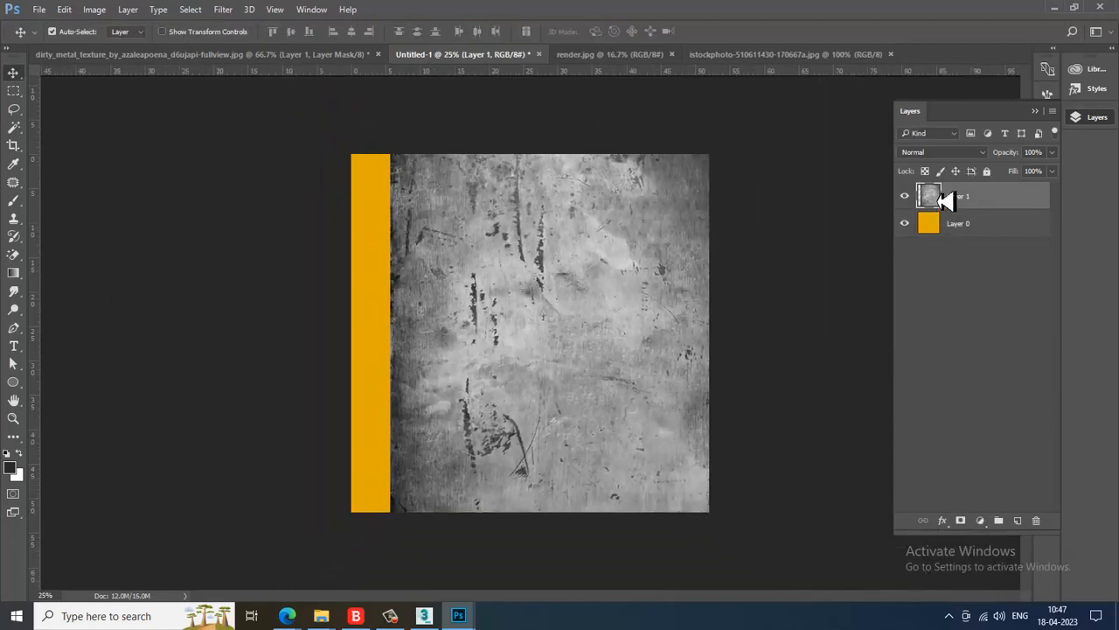
click(949, 153)
click(952, 174)
key(Down)
key(Down)
key(Down)
key(Down)
key(Down)
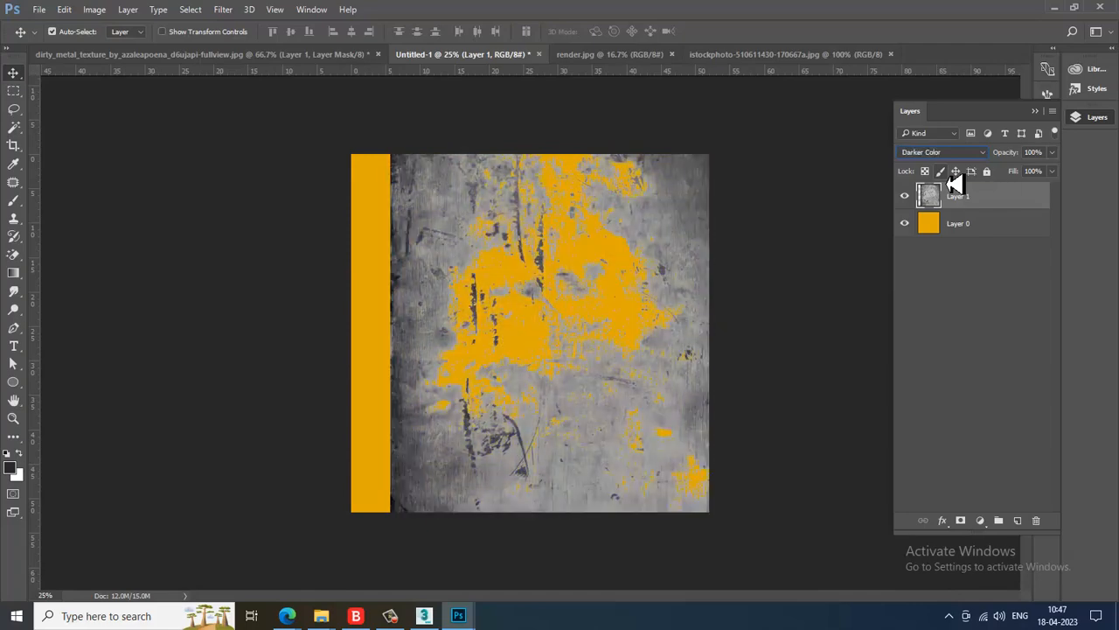
key(Down)
key(Down)
key(Down)
key(Down)
key(Down)
key(Down)
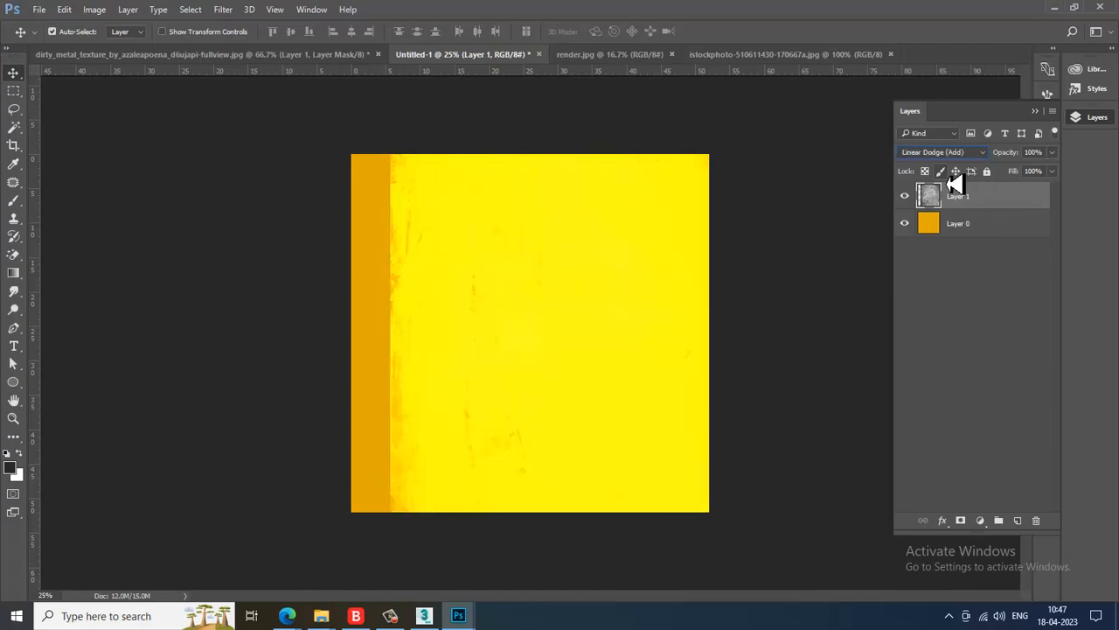
key(Up)
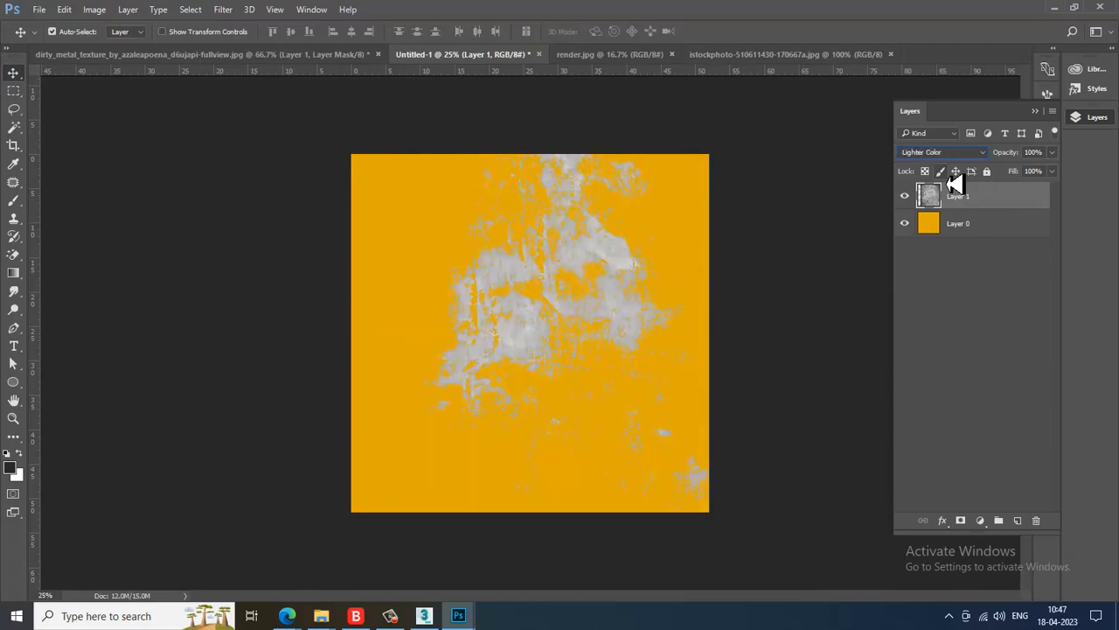
key(Down)
key(Down)
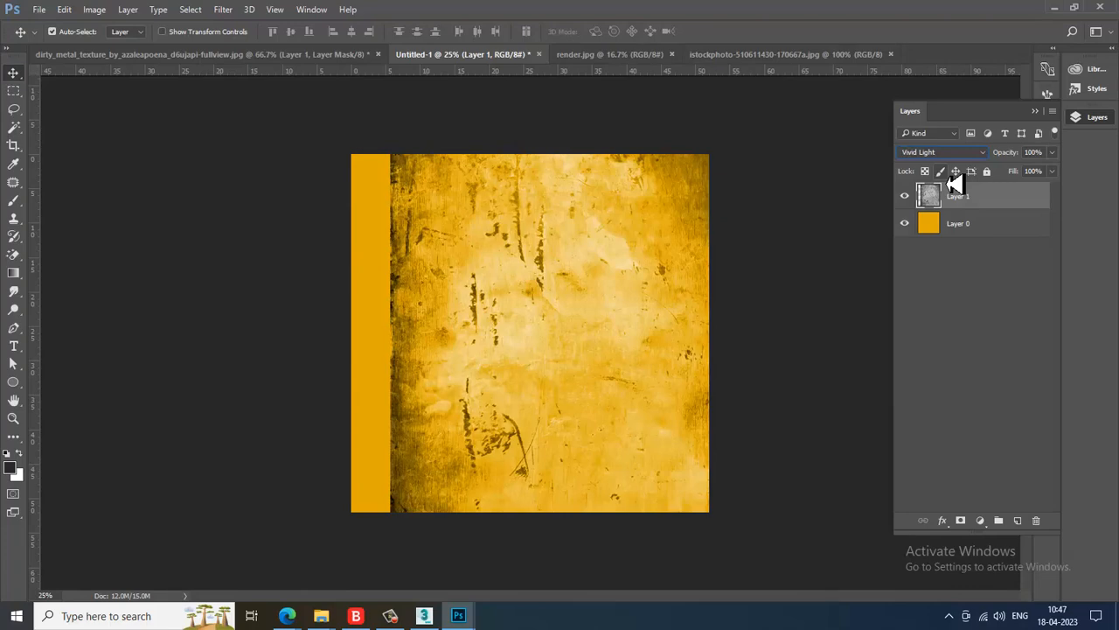
key(Down)
key(Down)
key(Down)
key(Down)
key(Down)
key(Down)
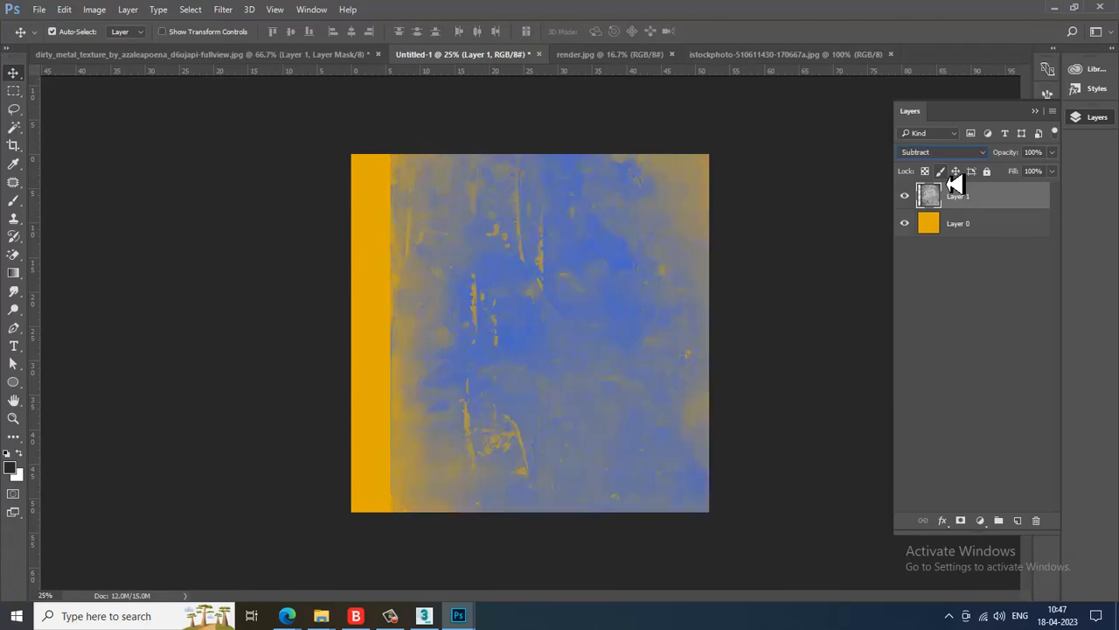
key(Down)
key(Down)
key(Down)
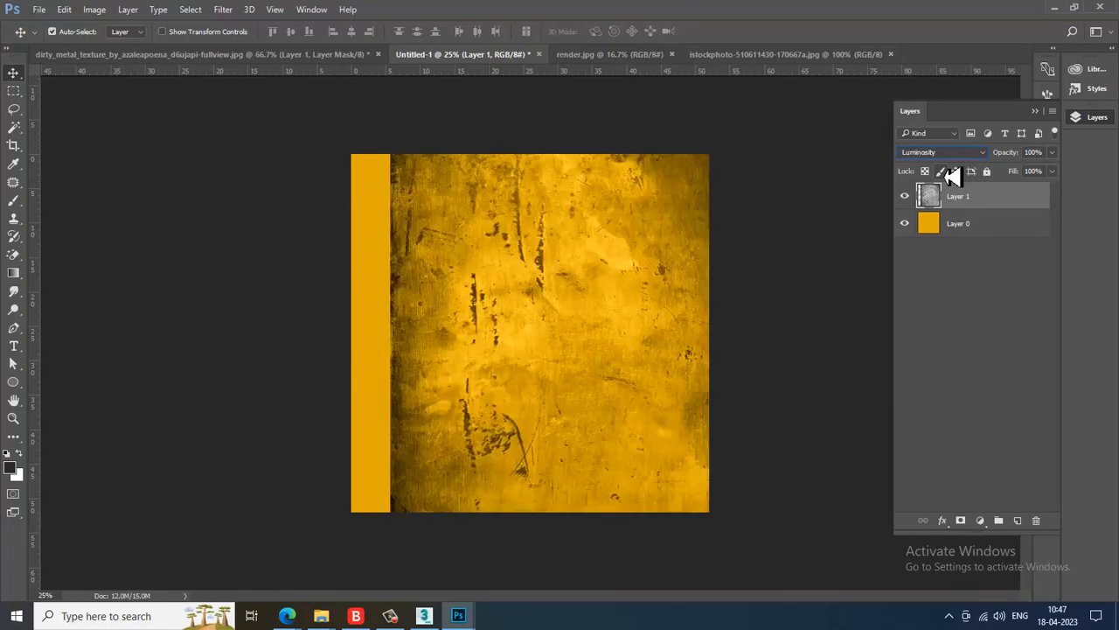
key(Up)
key(Up)
Compare Multiply and Color Burn on the scratched metal layer and return its blend mode to Normal.
click(962, 156)
click(943, 167)
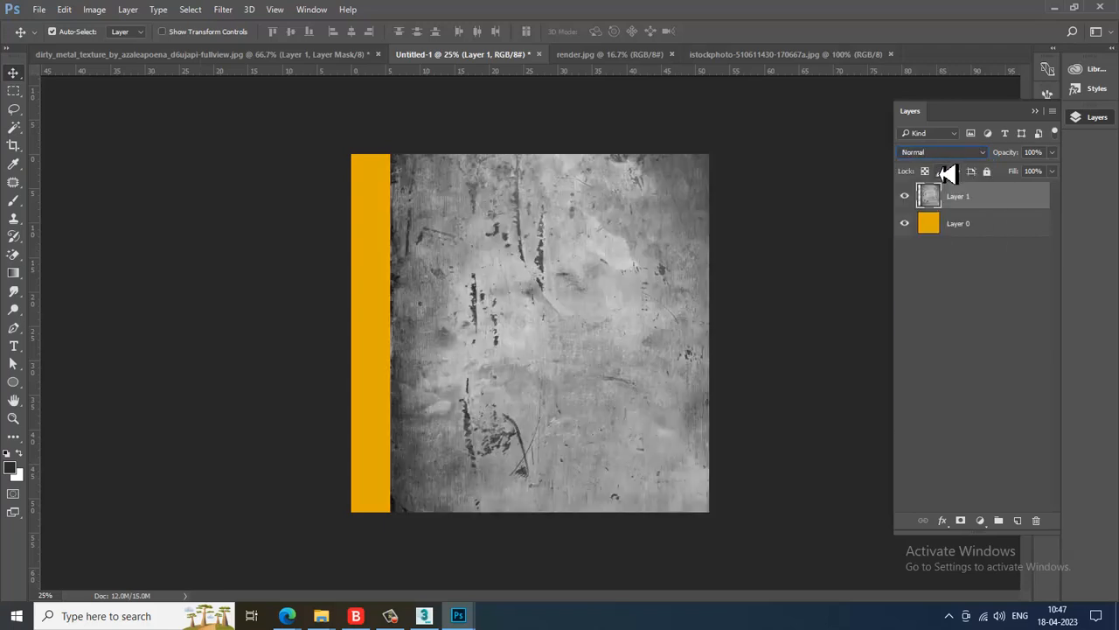
key(Down)
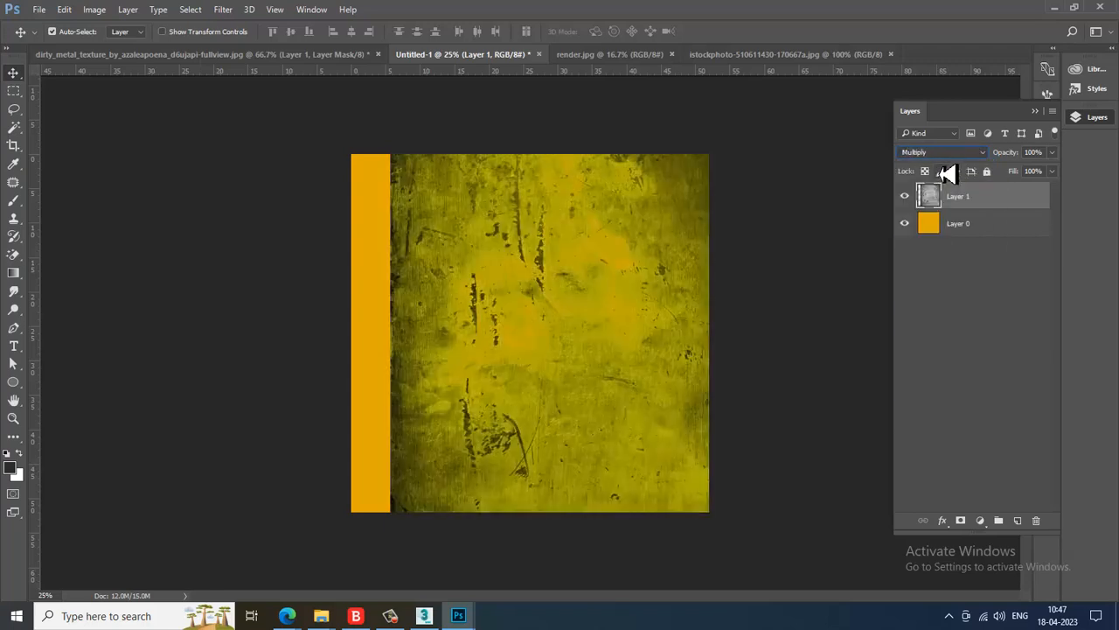
key(Down)
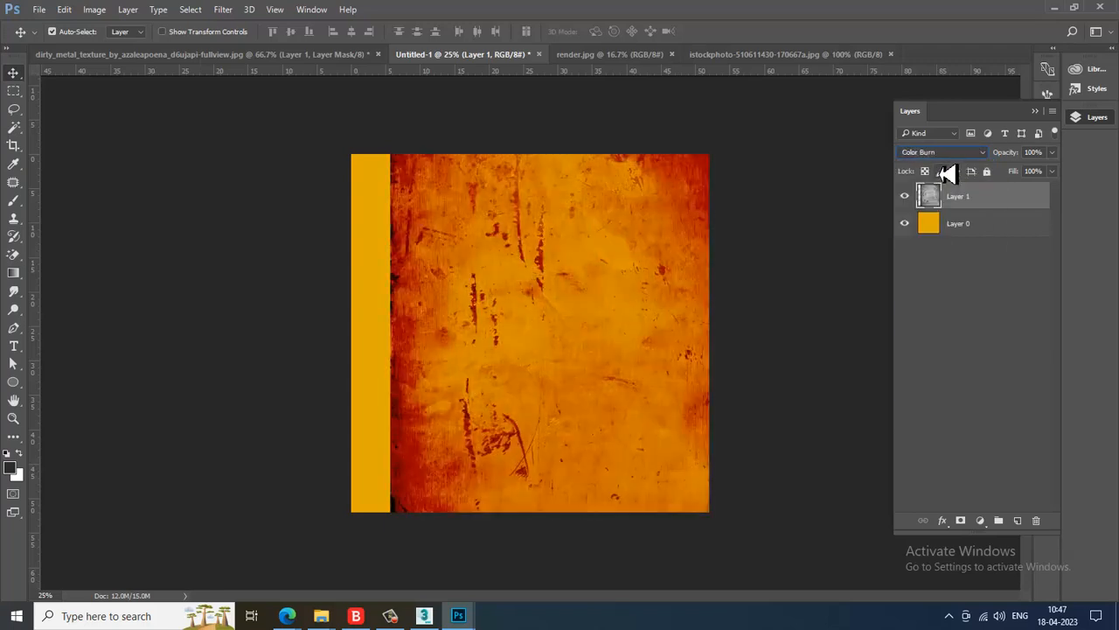
key(Up)
key(Up)
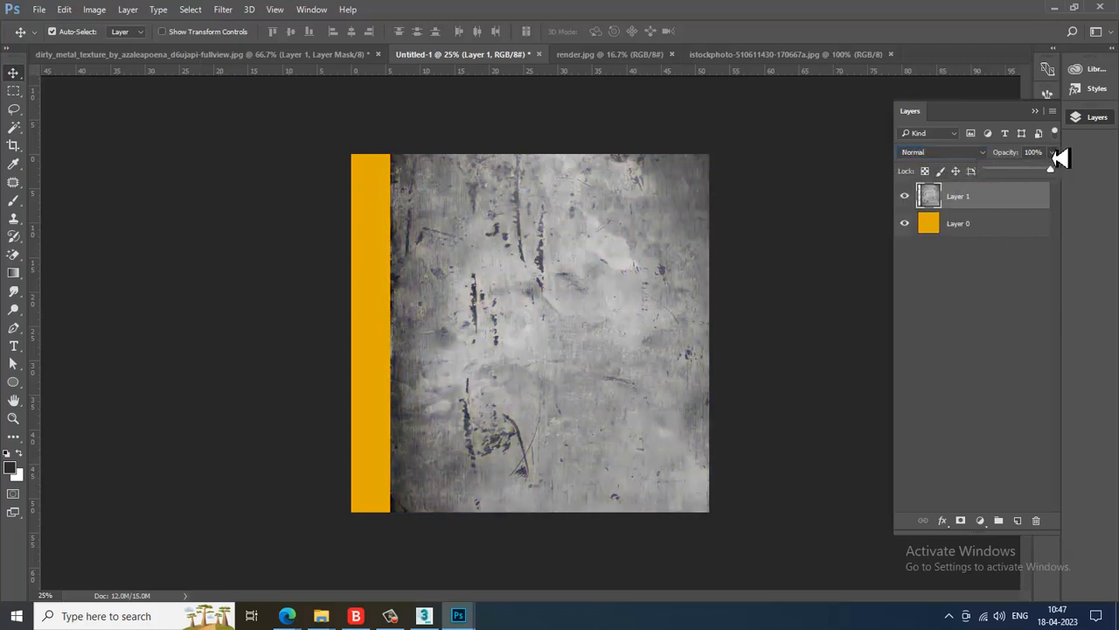
Lower the scratched metal layer's opacity to 34% and add a layer mask to it.
drag(1058, 180, 1017, 181)
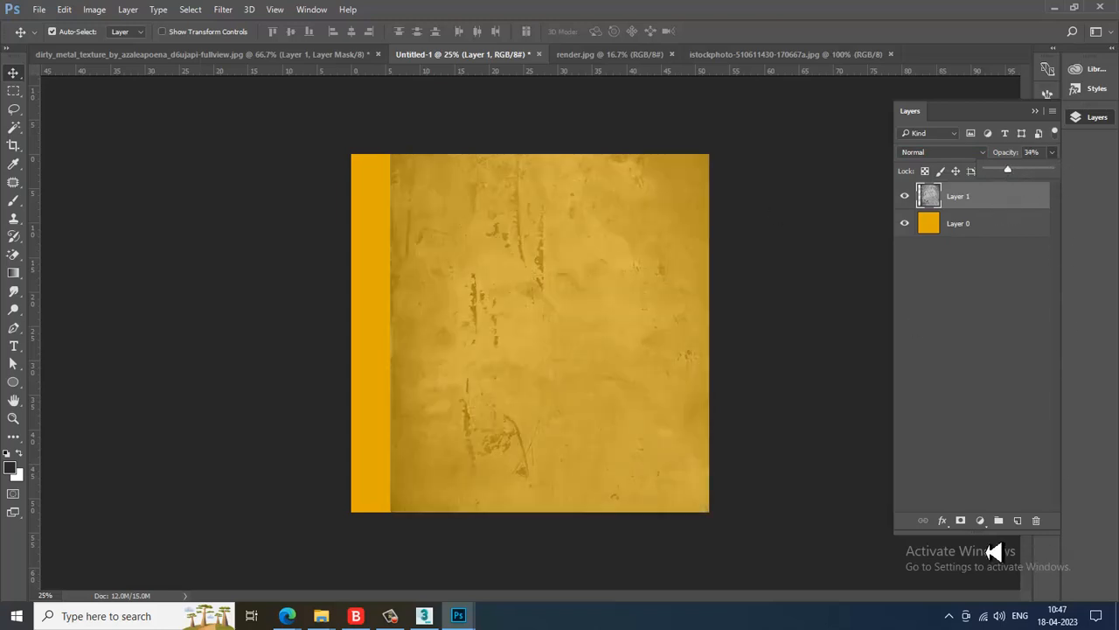
click(961, 520)
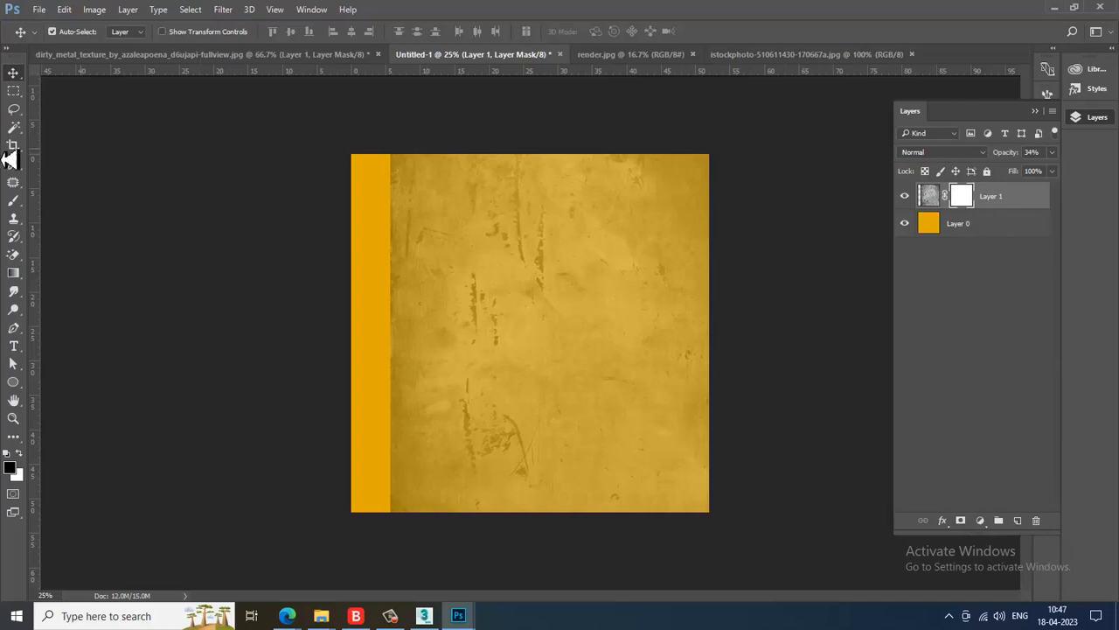
Mask out the metal over the canvas's left and upper area with a 1000 px brush at 100% opacity and flow, and set layer opacity to 52%.
click(13, 199)
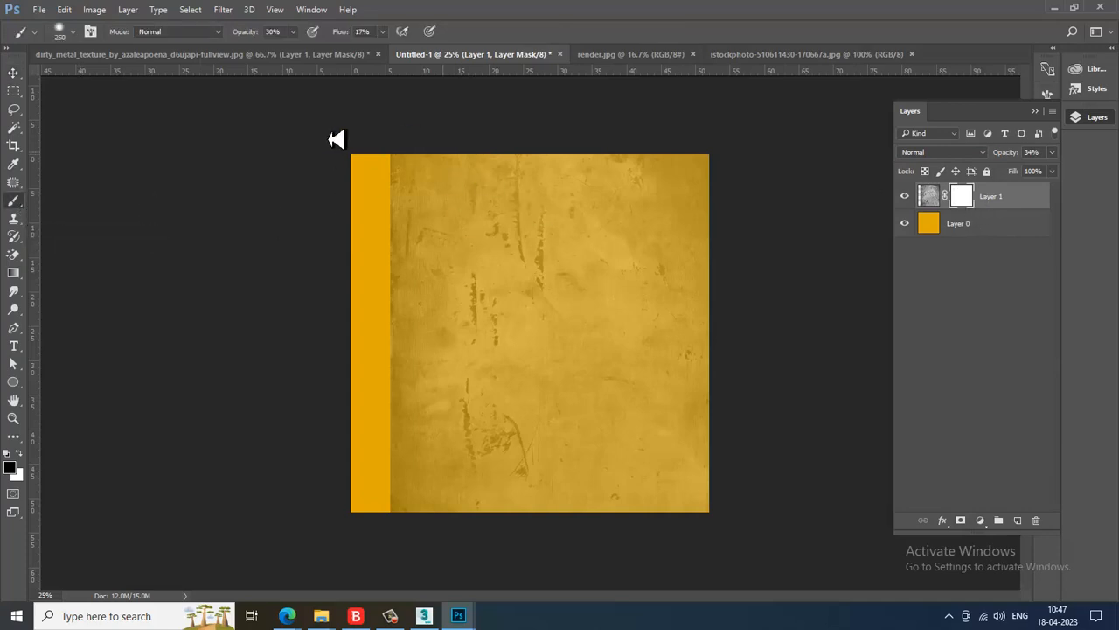
key(bracketright)
key(bracketright)
key(bracketright)
key(bracketright)
key(bracketright)
key(bracketright)
click(294, 34)
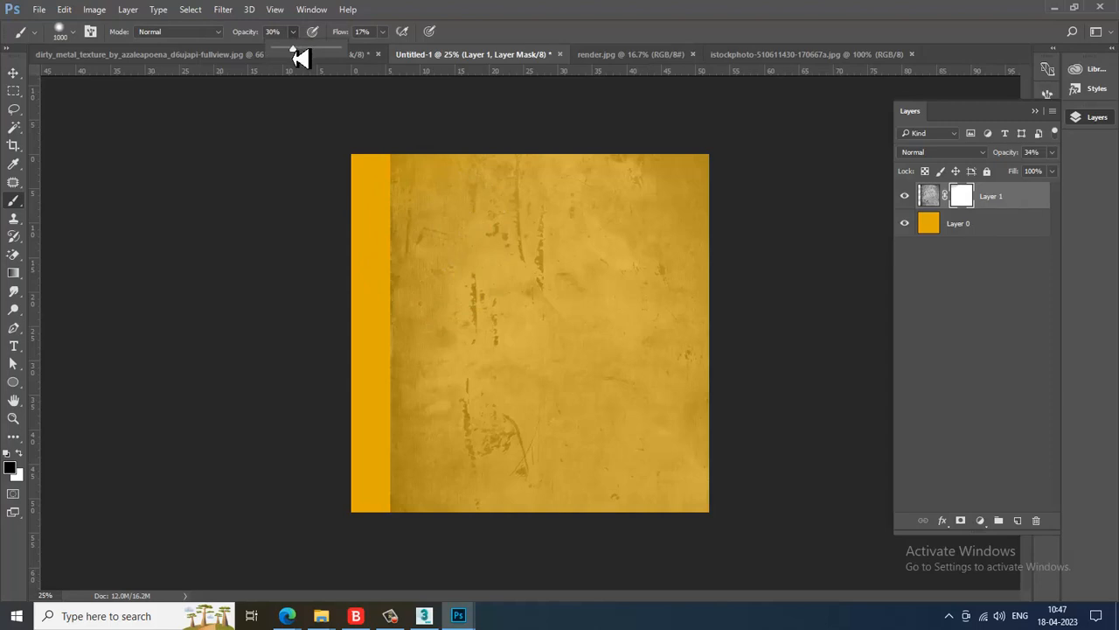
click(384, 32)
drag(379, 47, 622, 57)
mouse_move(472, 138)
mouse_down()
mouse_move(362, 140)
mouse_move(634, 103)
mouse_move(415, 250)
mouse_move(507, 242)
mouse_move(599, 204)
mouse_move(313, 426)
mouse_move(452, 445)
mouse_move(415, 320)
mouse_move(513, 259)
mouse_move(569, 123)
mouse_up()
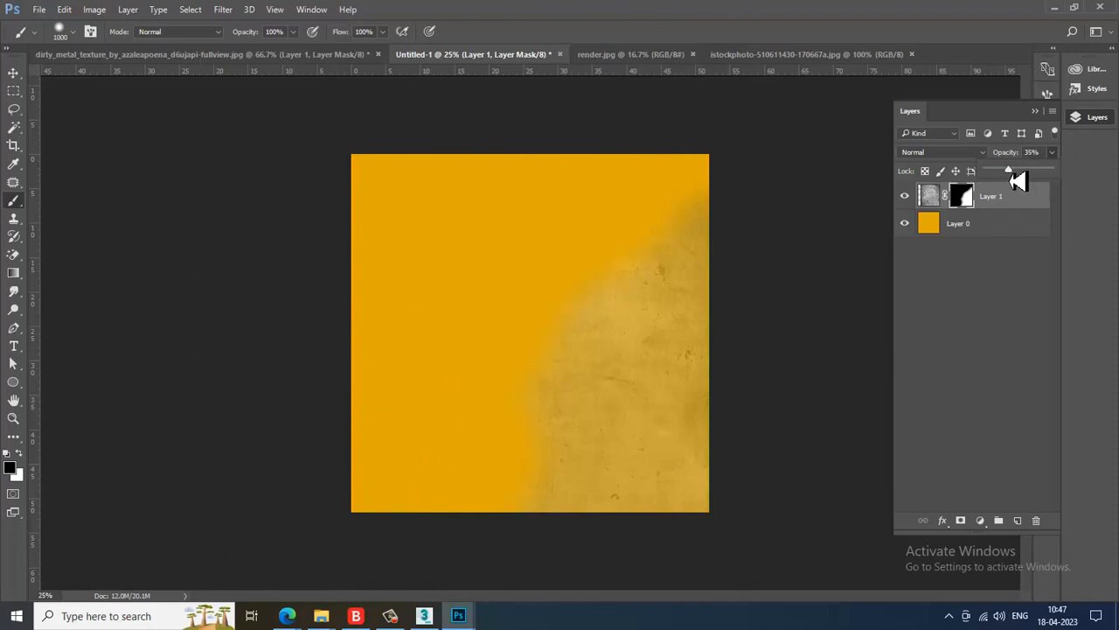
drag(1041, 177, 1041, 178)
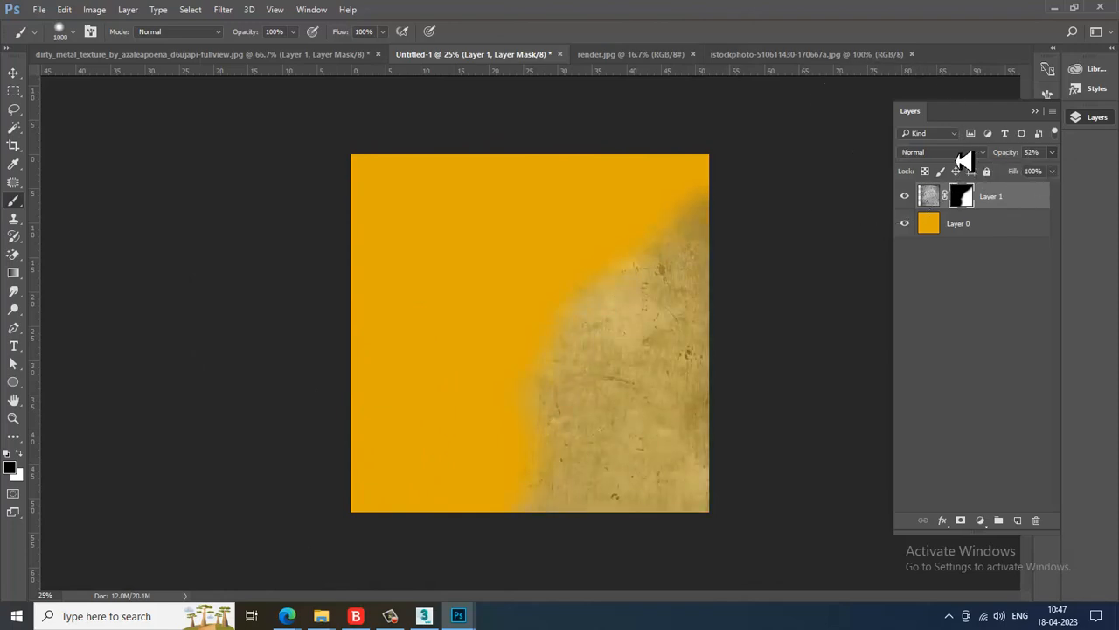
Preview Darken, Darker Color, Lighter Color, Linear Light and Luminosity on the masked metal layer, and restore its blend mode to Normal.
click(945, 152)
click(957, 184)
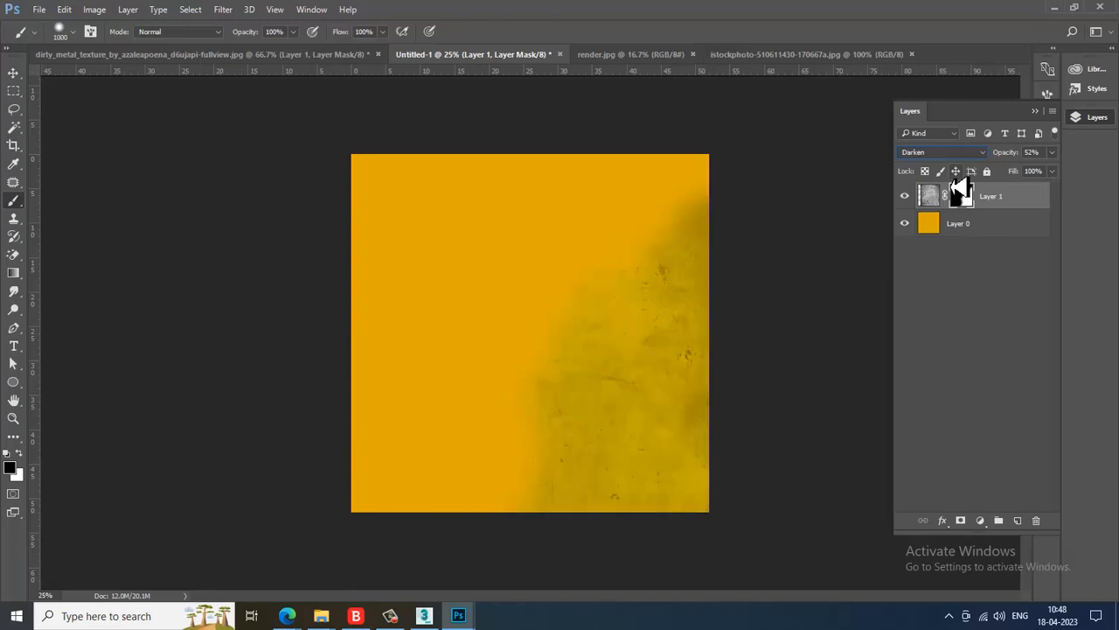
key(Down)
key(Down)
key(Down)
key(Down)
key(Down)
key(Down)
key(Down)
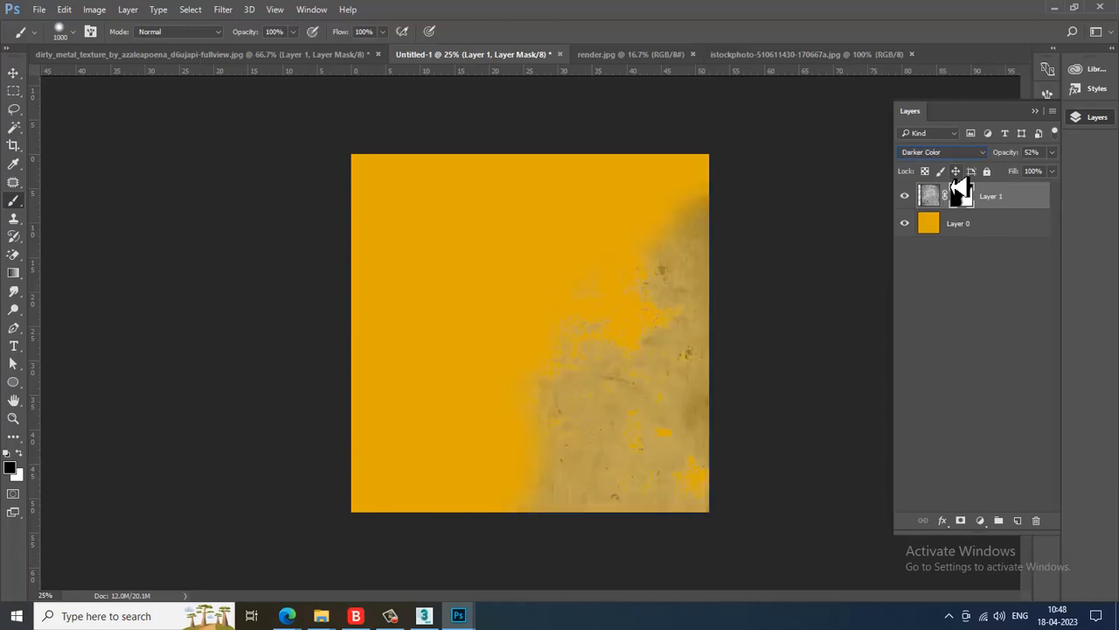
key(Down)
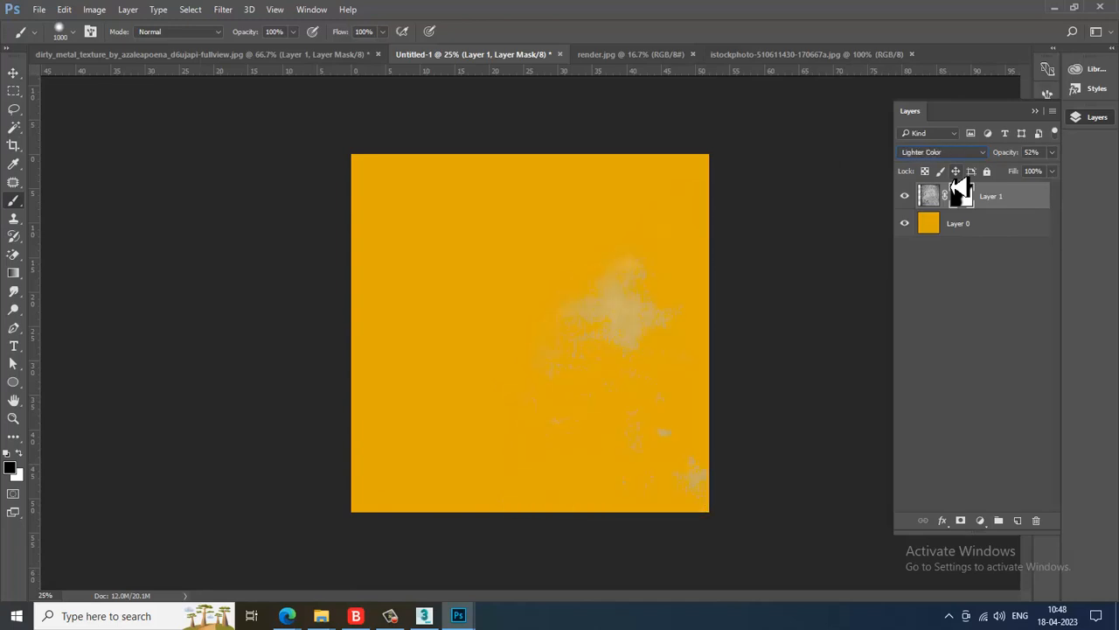
key(Down)
key(Down)
key(Down)
key(Down)
key(Down)
key(Down)
key(Down)
key(Down)
key(Down)
key(Down)
key(Down)
key(Down)
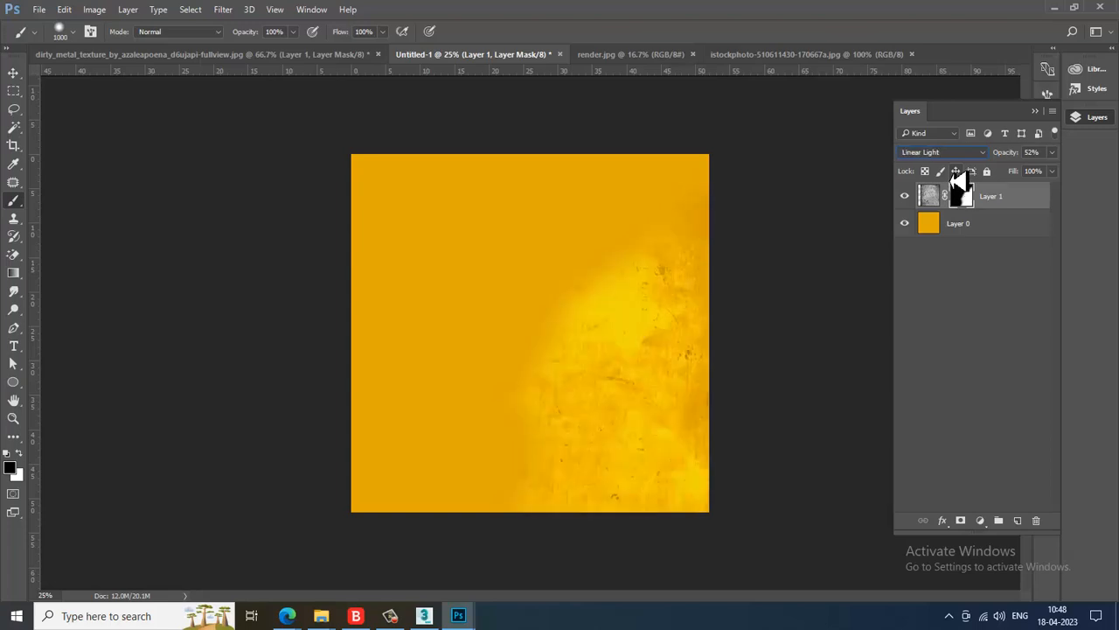
click(964, 155)
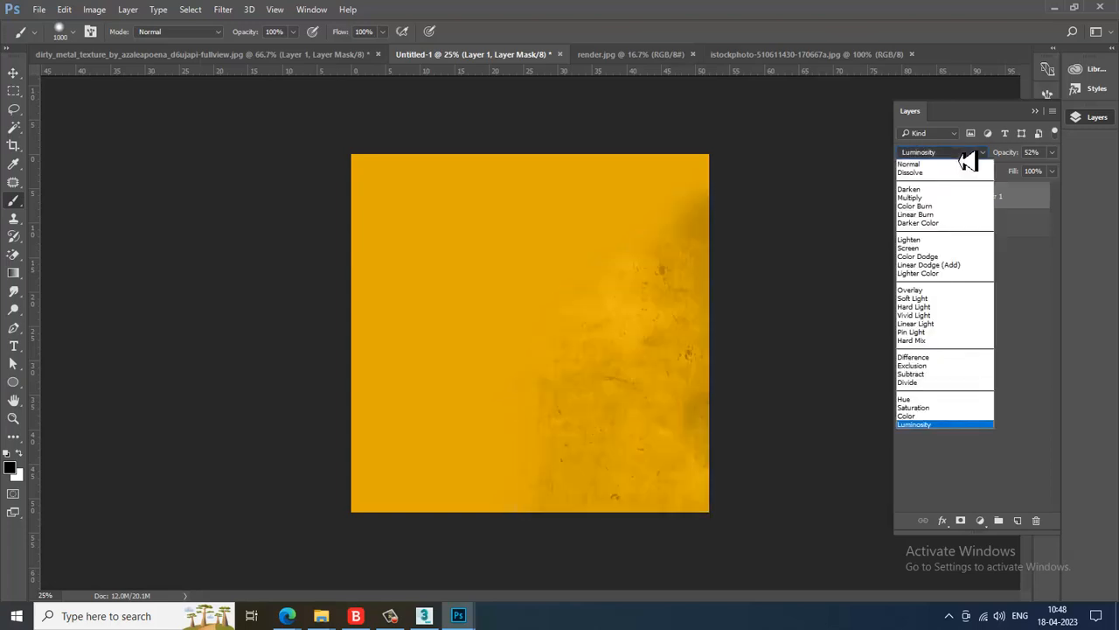
click(962, 163)
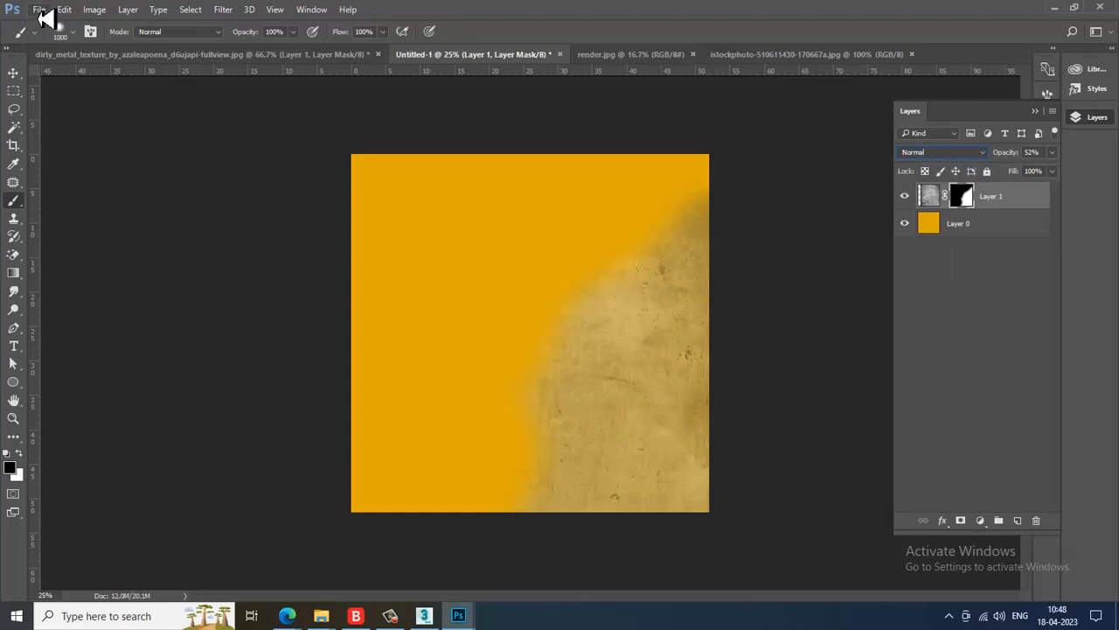
Save the document as color.psd in the D: drive's JCb\textt folder, keeping layers and maximum compatibility.
click(35, 10)
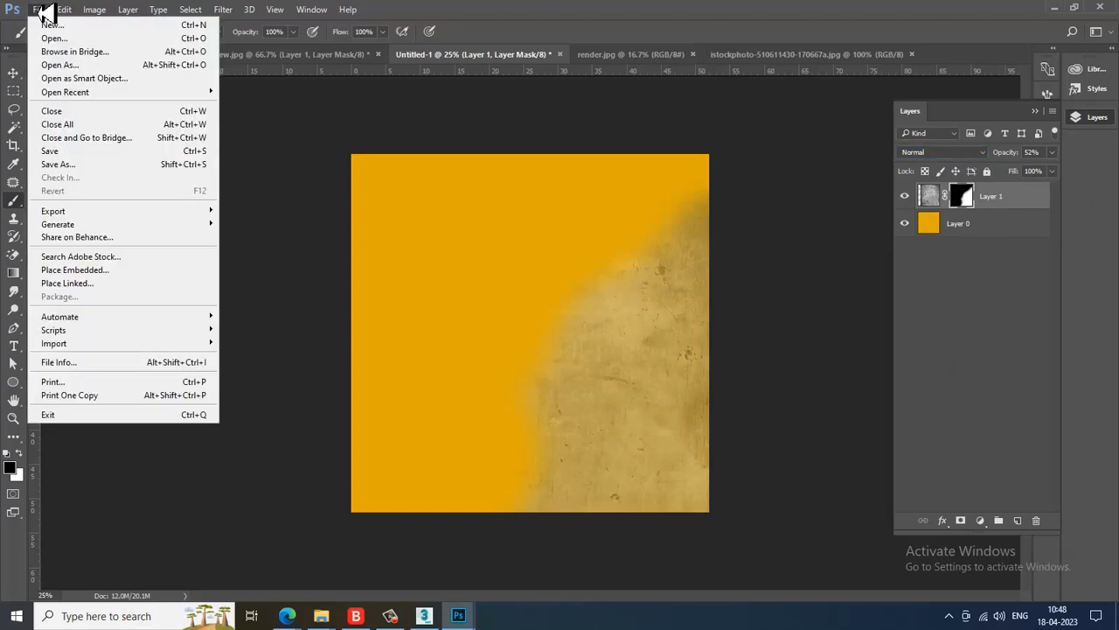
click(99, 164)
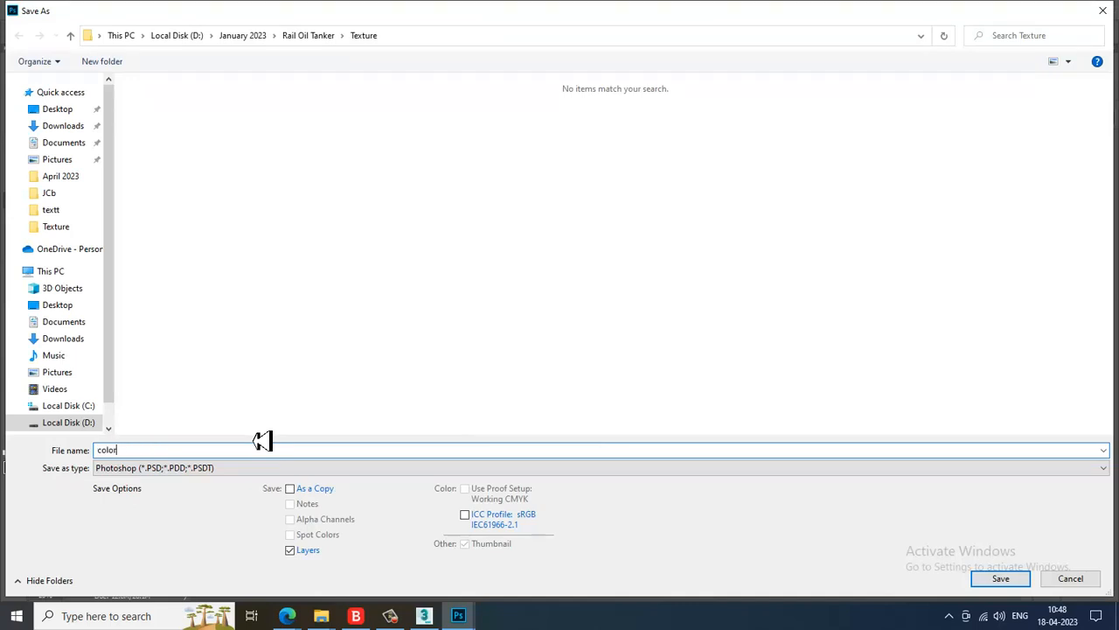
click(79, 424)
click(217, 208)
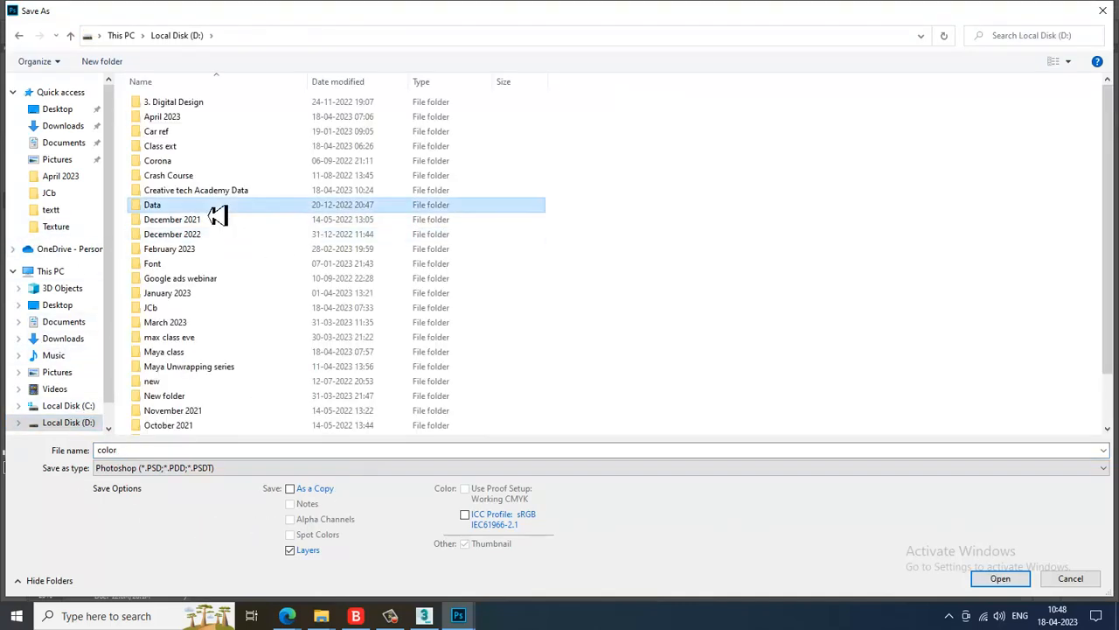
click(203, 310)
double_click(201, 311)
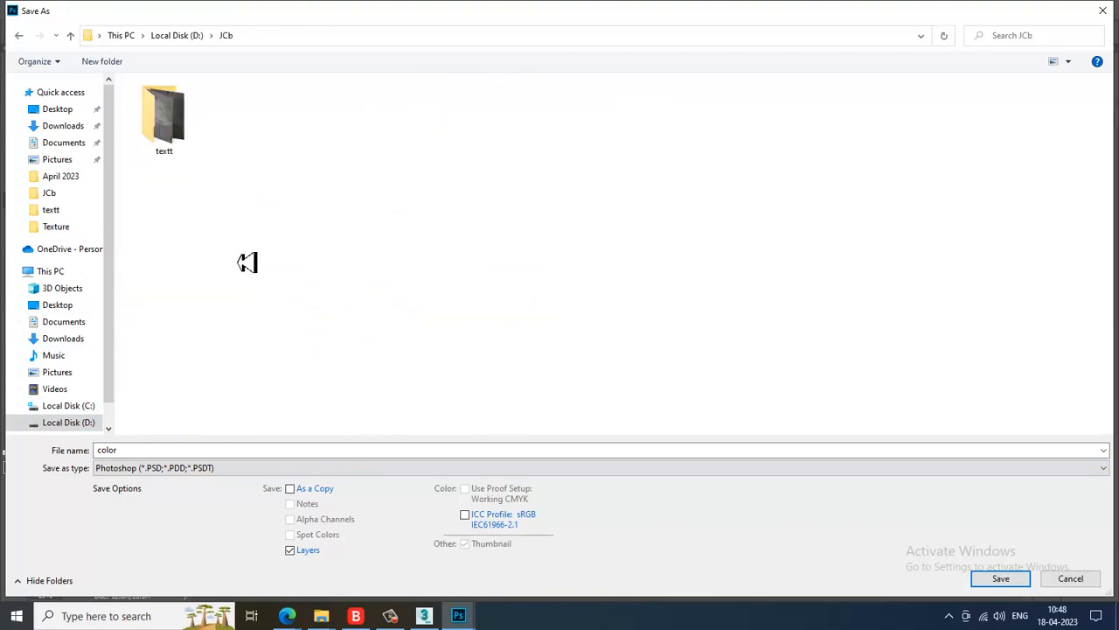
double_click(175, 144)
click(999, 578)
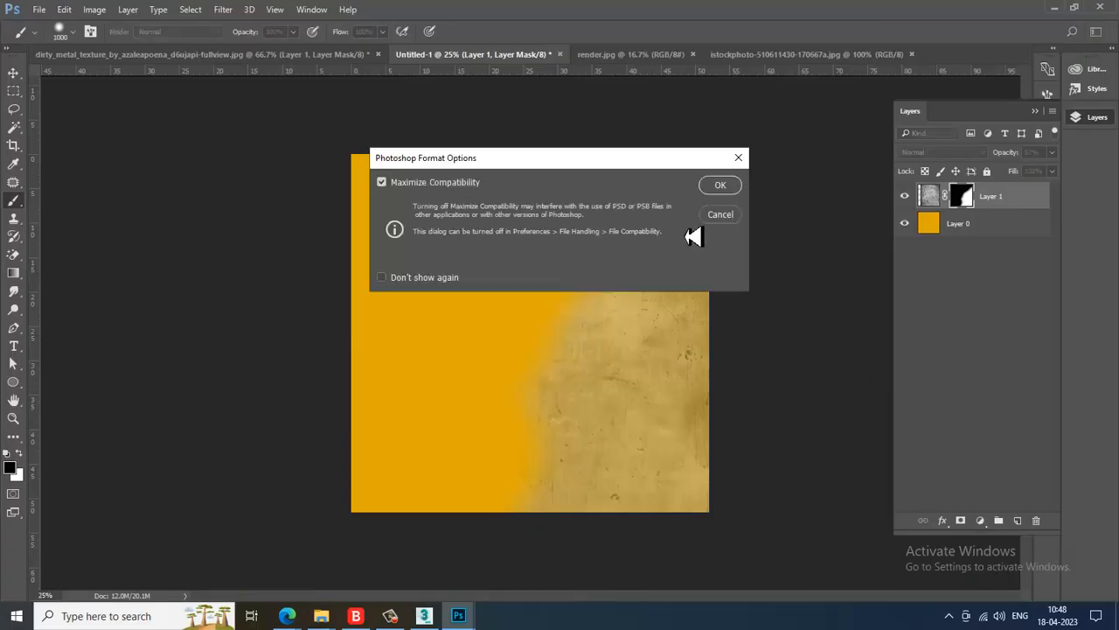
click(710, 190)
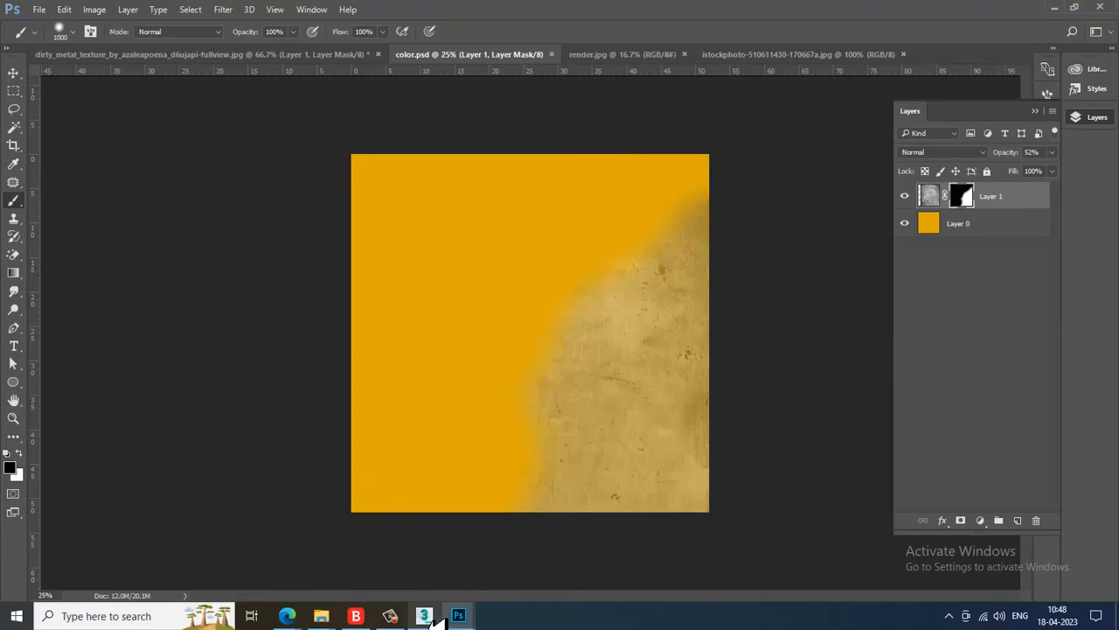
Switch to 3ds Max and select the bracket at the lower end of the yellow boom arm.
click(426, 616)
scroll(633, 285, down, 5)
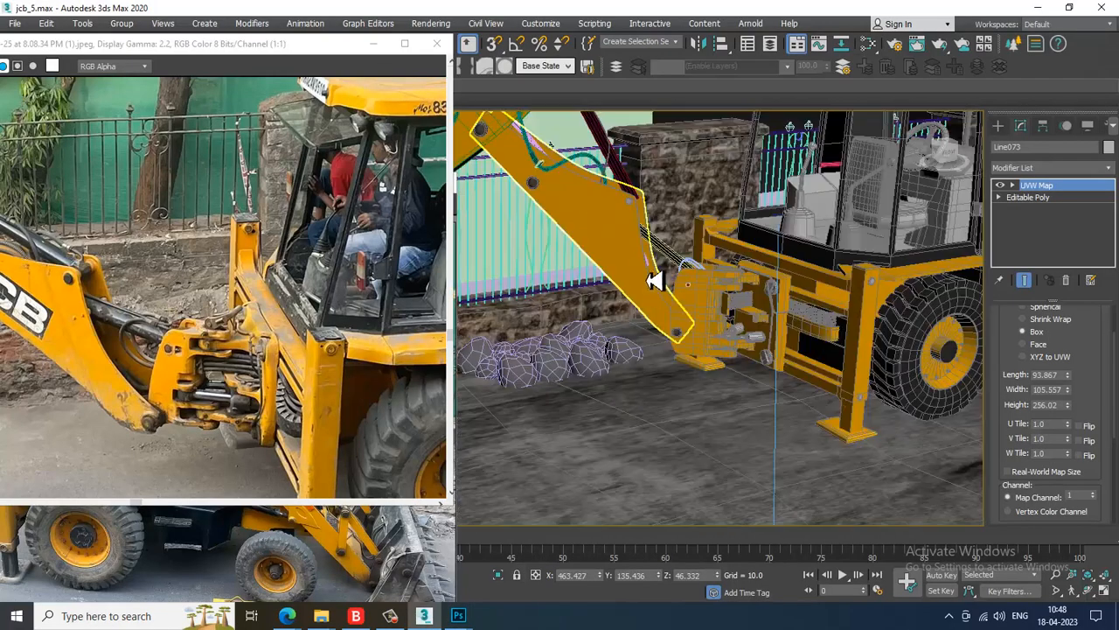
click(643, 265)
scroll(691, 259, up, 5)
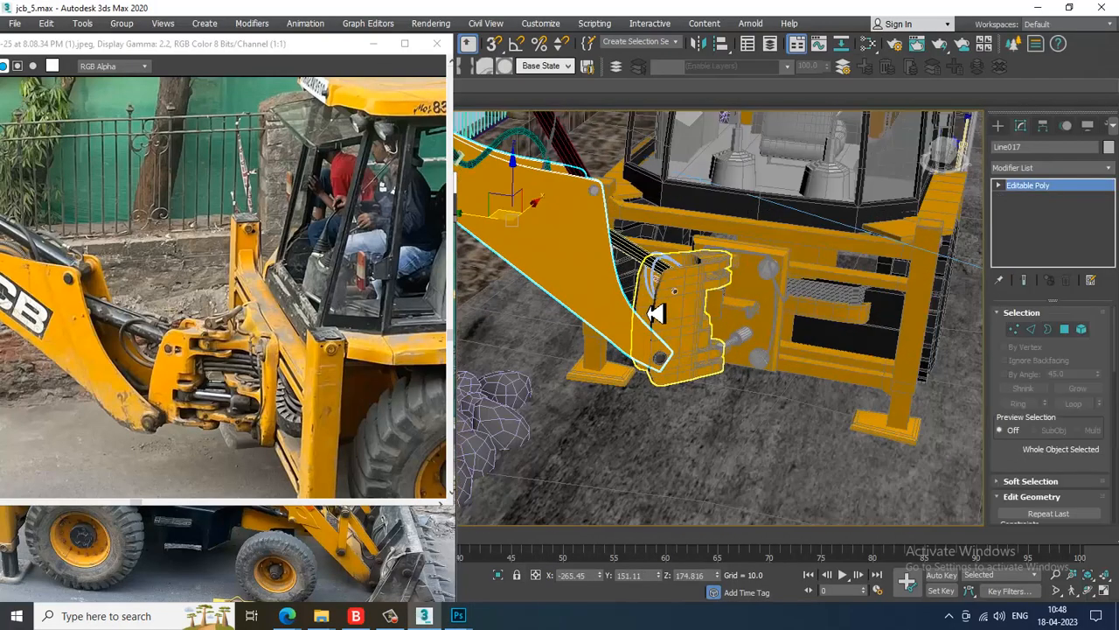
Create a new VRayMtl beside the old metall material in the Slate Material Editor.
key(m)
middle_drag(593, 350, 538, 228)
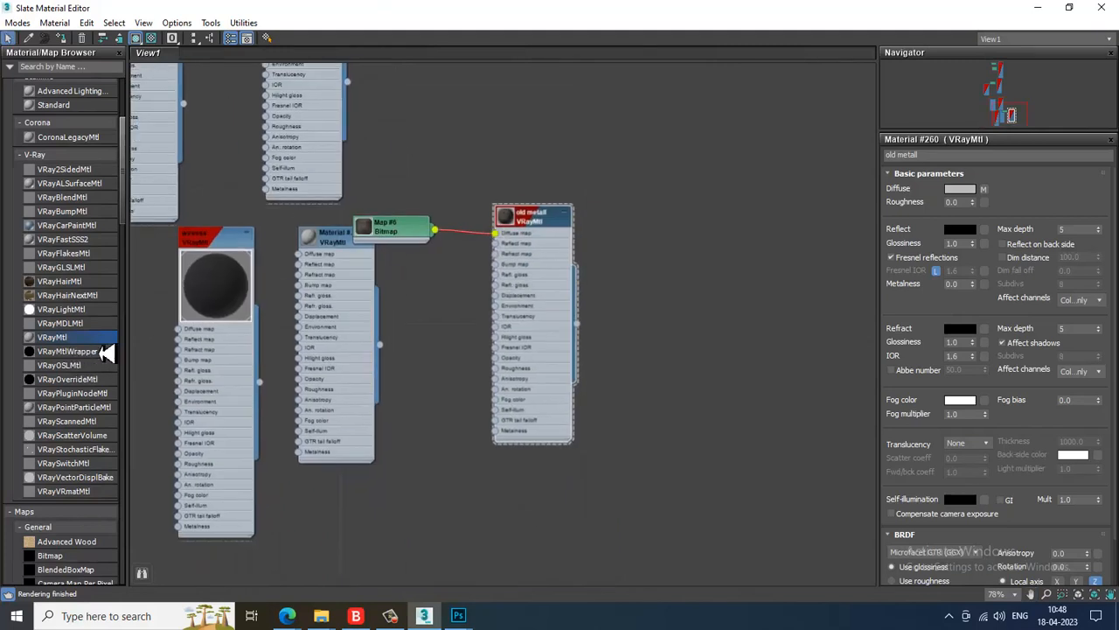
drag(105, 351, 732, 275)
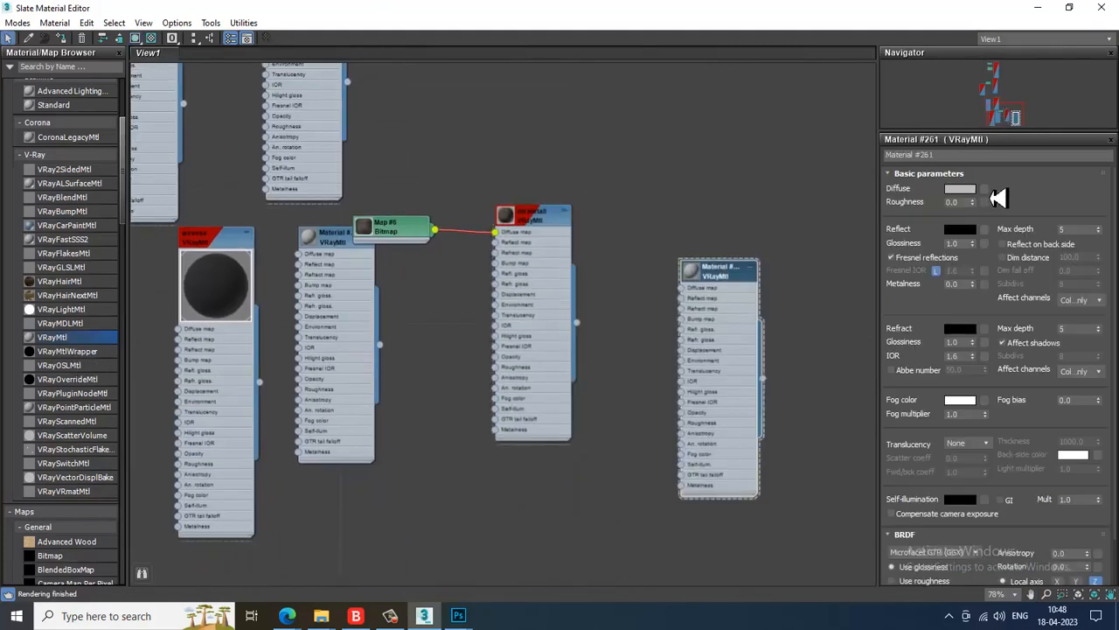
Load color.psd from the textt folder as the new VRayMtl's diffuse bitmap, using collapsed layers.
click(988, 191)
double_click(465, 164)
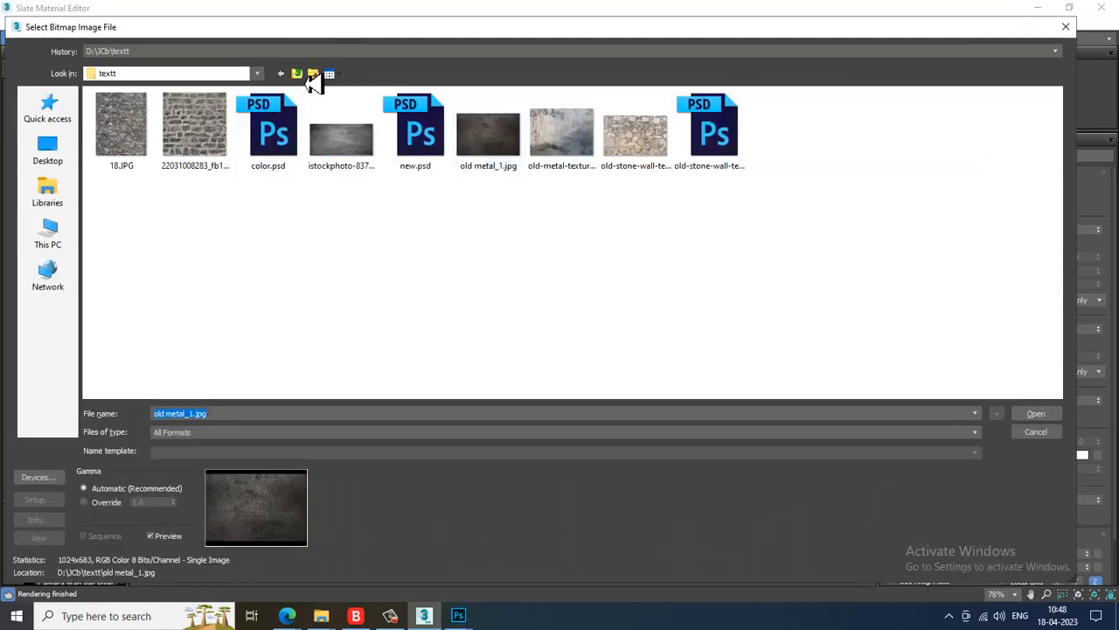
click(297, 74)
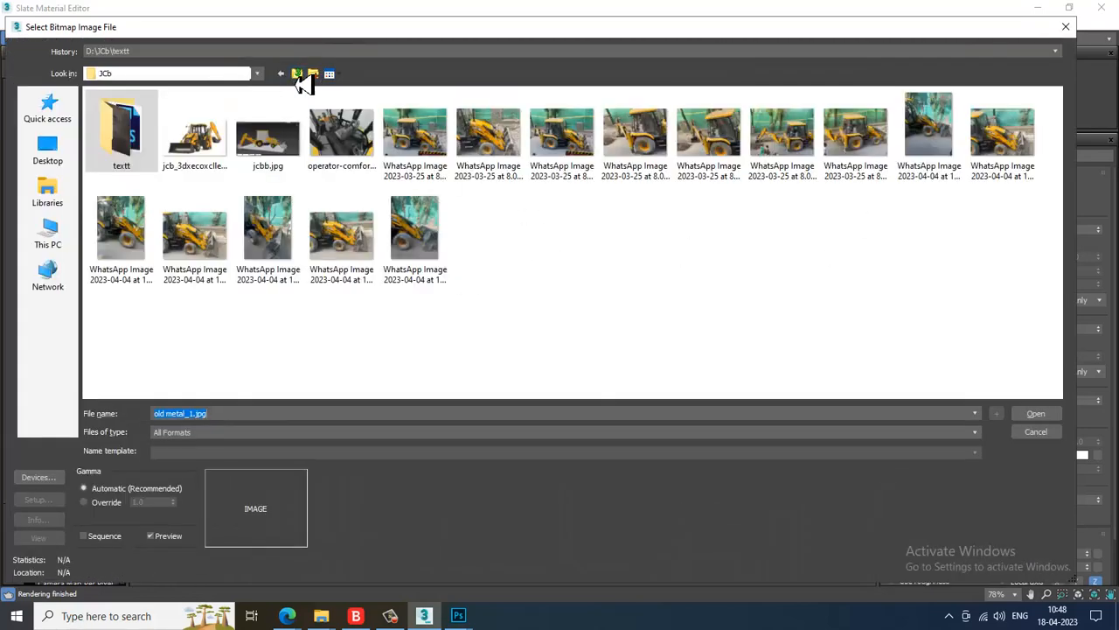
double_click(121, 144)
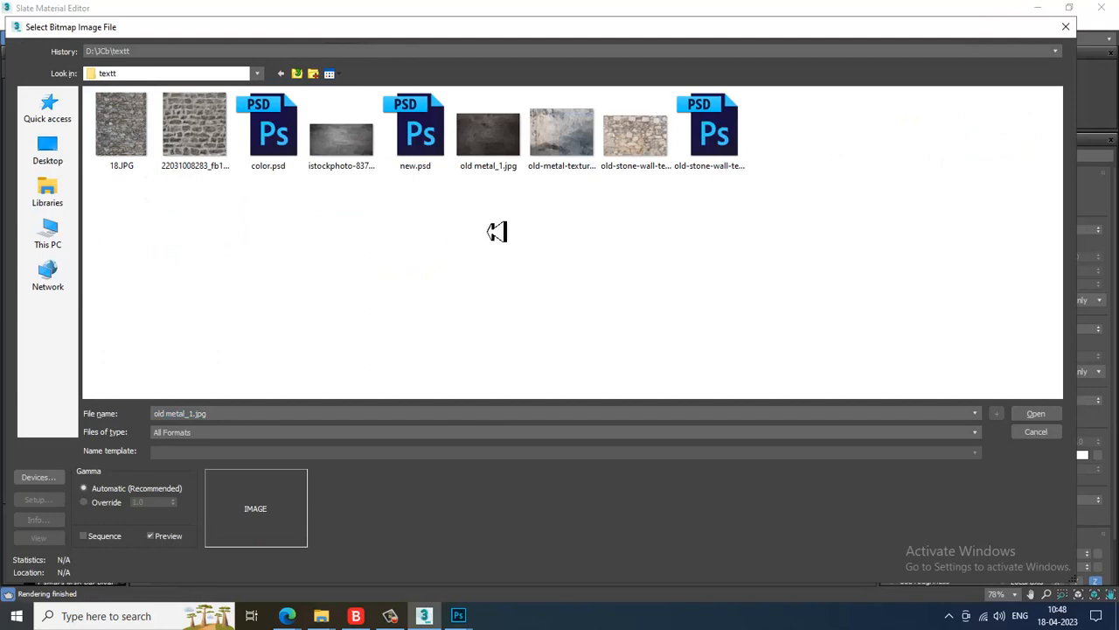
double_click(288, 144)
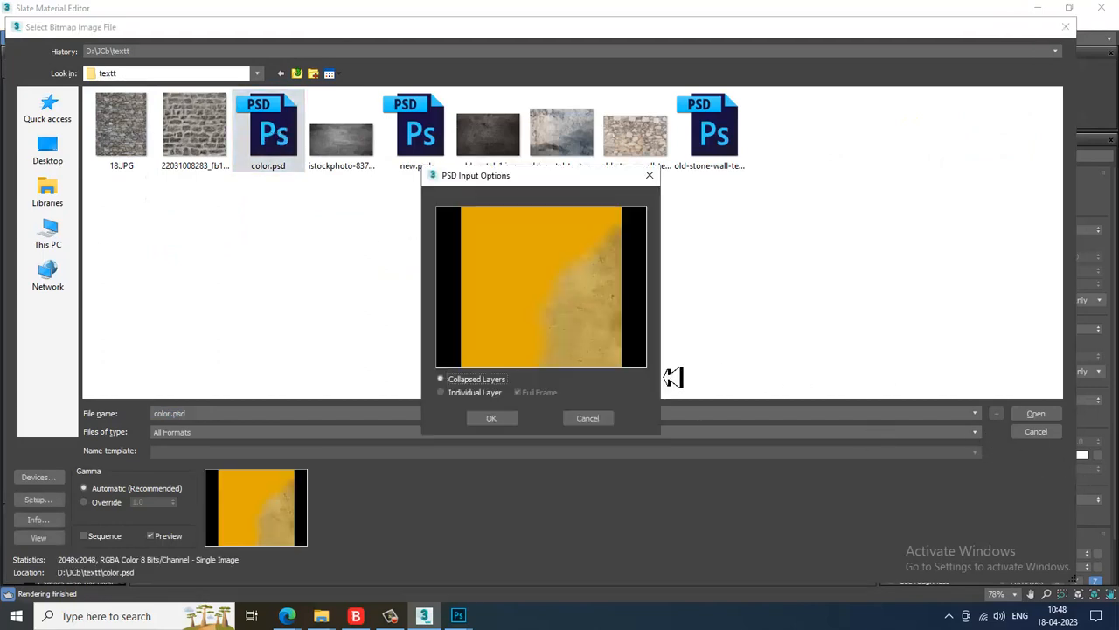
click(502, 418)
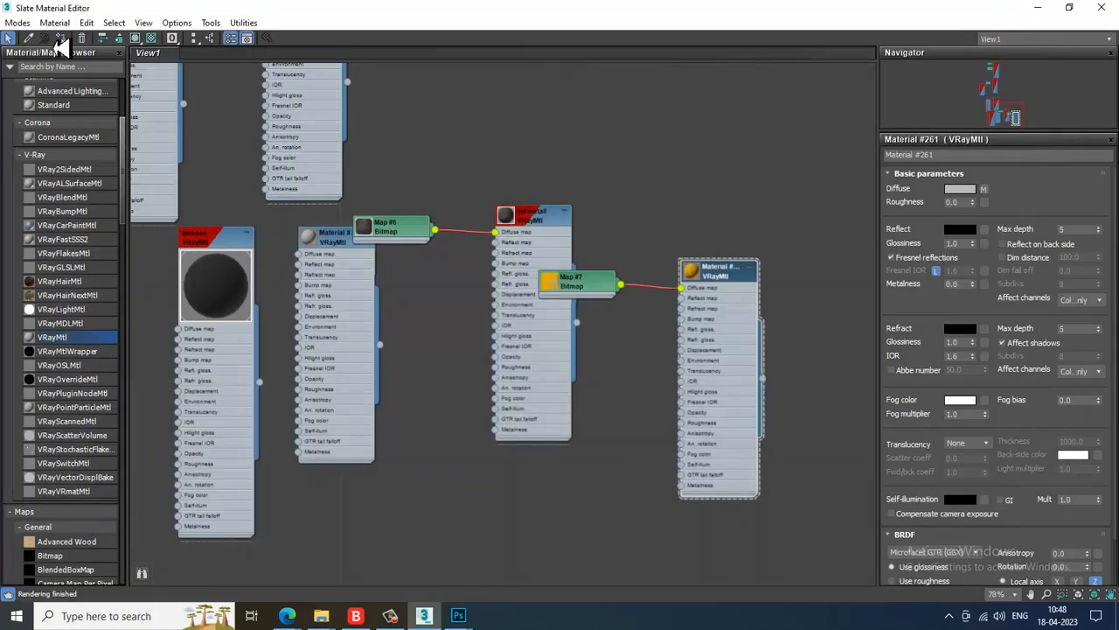
Assign the new yellow paint material to the selected lower boom arm and show its map in the viewport.
click(60, 38)
click(136, 37)
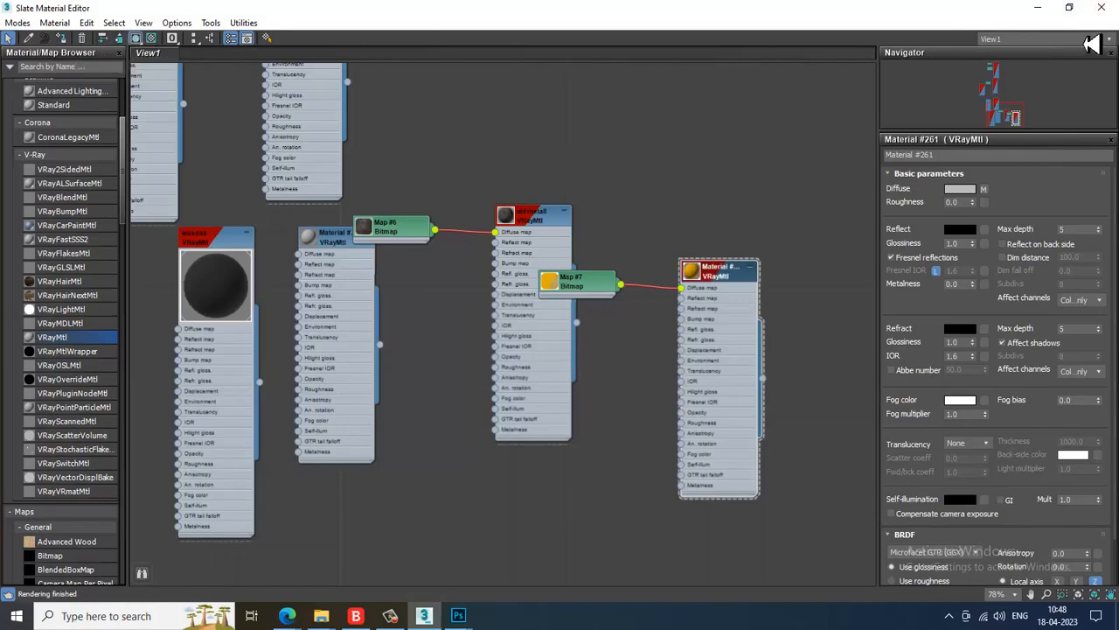
click(1039, 8)
Add a UVW Map modifier to the lower boom arm and set its mapping to Box.
alt+middle_drag(517, 292, 563, 272)
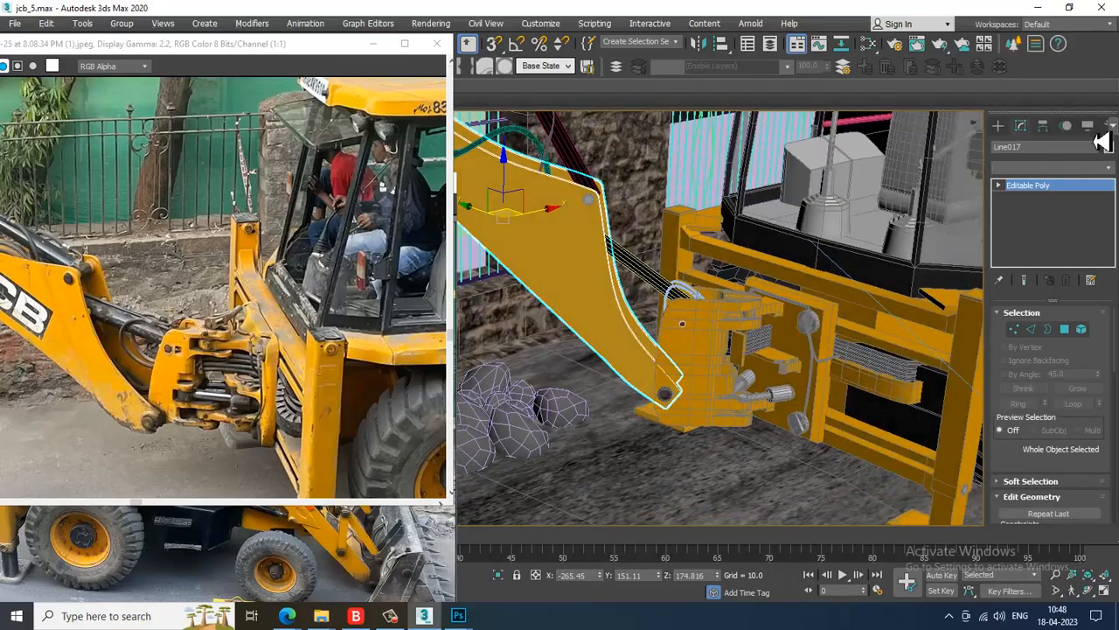
click(1063, 167)
key(u)
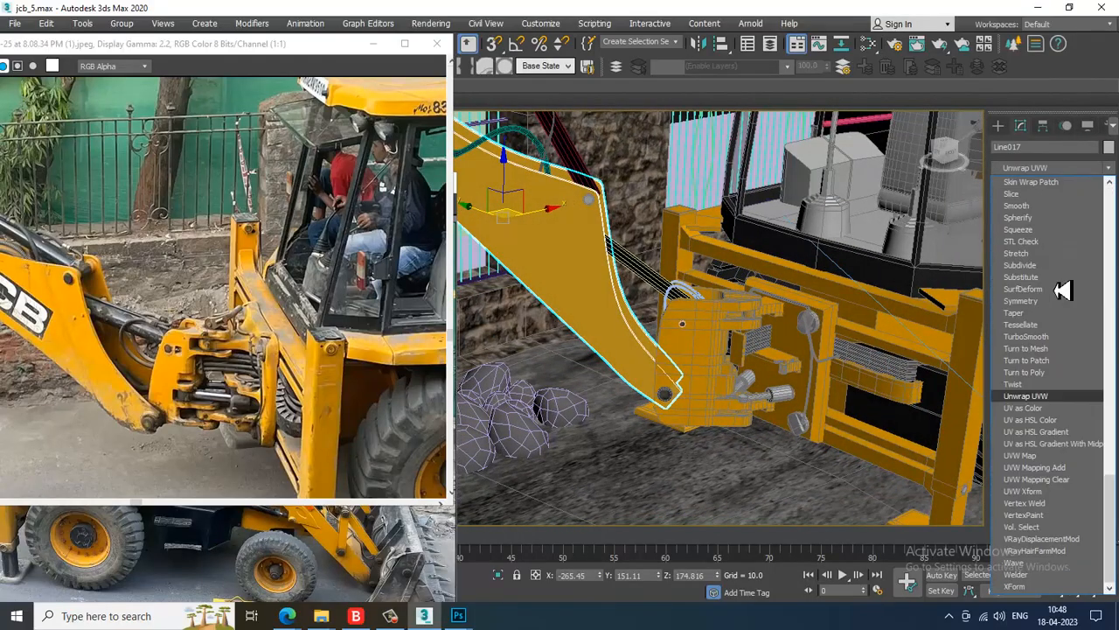
click(1045, 456)
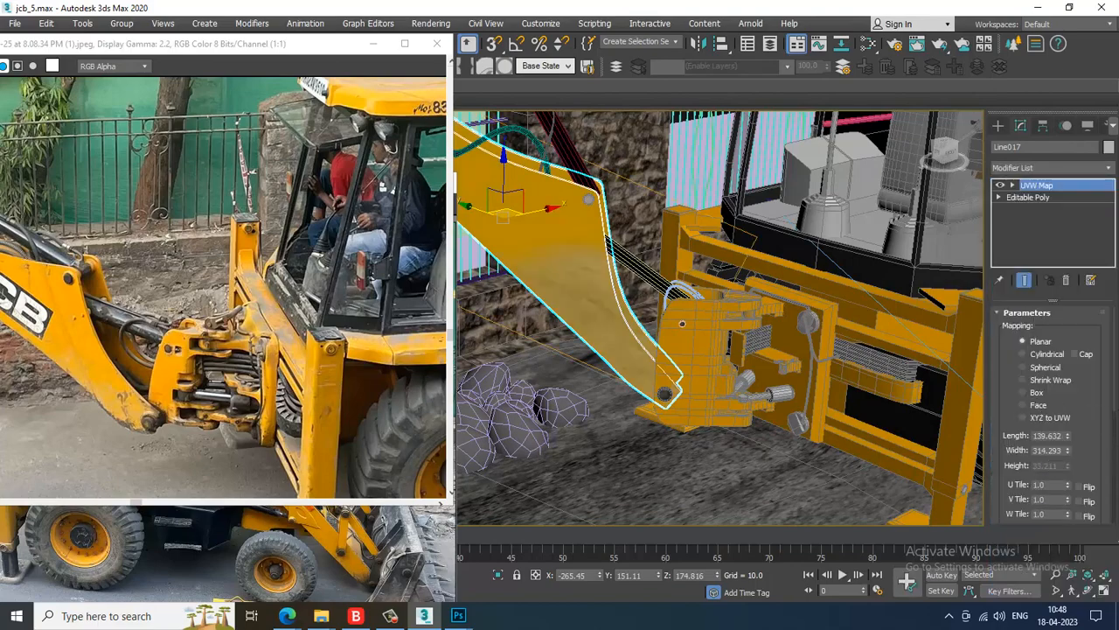
click(1037, 394)
Examine the box-mapped paint texture on both sides of the lower boom arm and render a test view.
scroll(820, 350, up, 8)
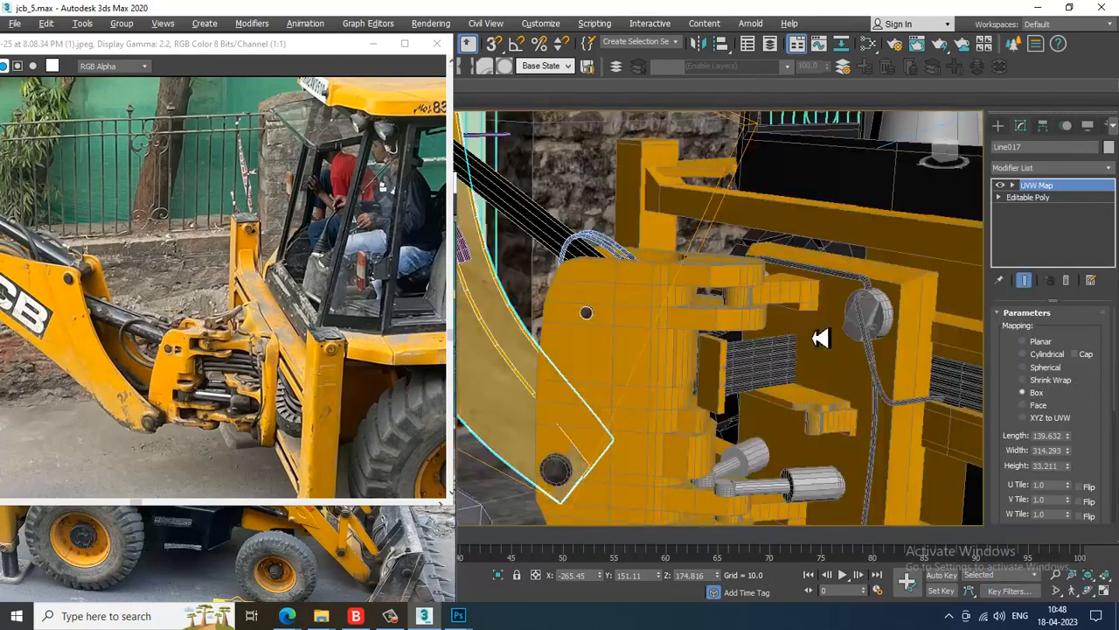
alt+middle_drag(945, 314, 738, 345)
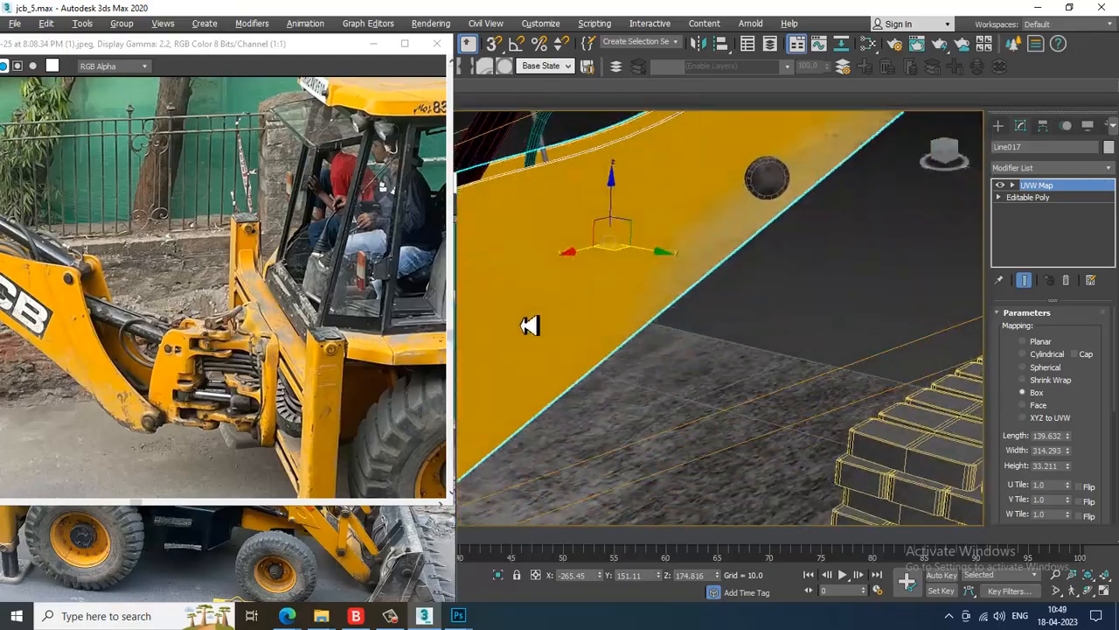
alt+middle_drag(540, 324, 698, 320)
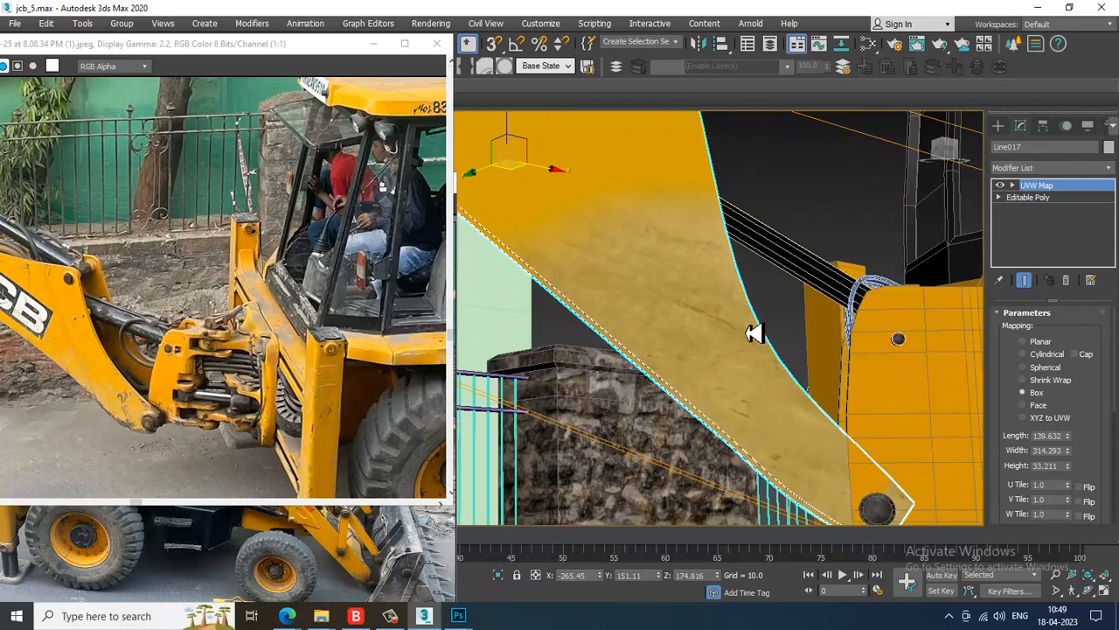
key(shift+q)
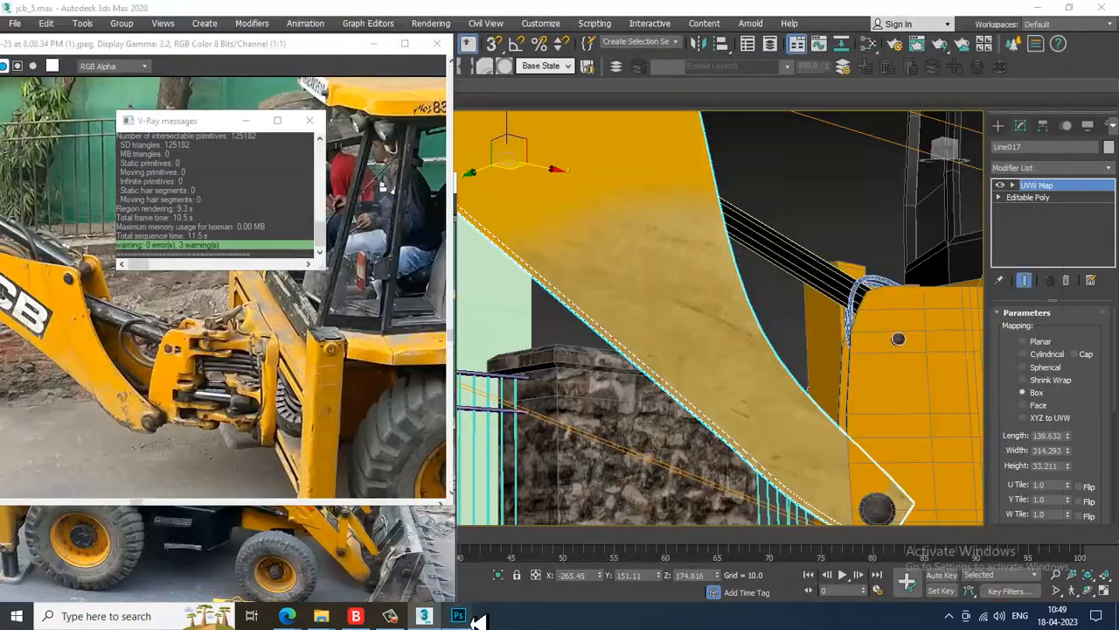
Switch to color.psd in Photoshop, delete the layer mask of Layer 1 and raise the layer's opacity to 100%.
mouse_move(459, 616)
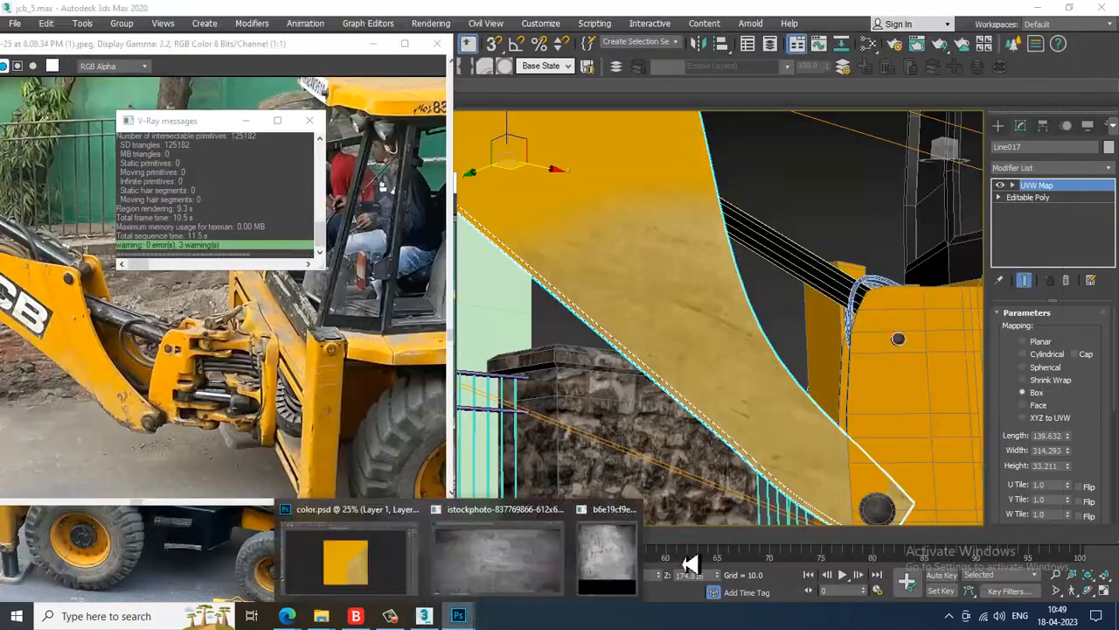
click(358, 565)
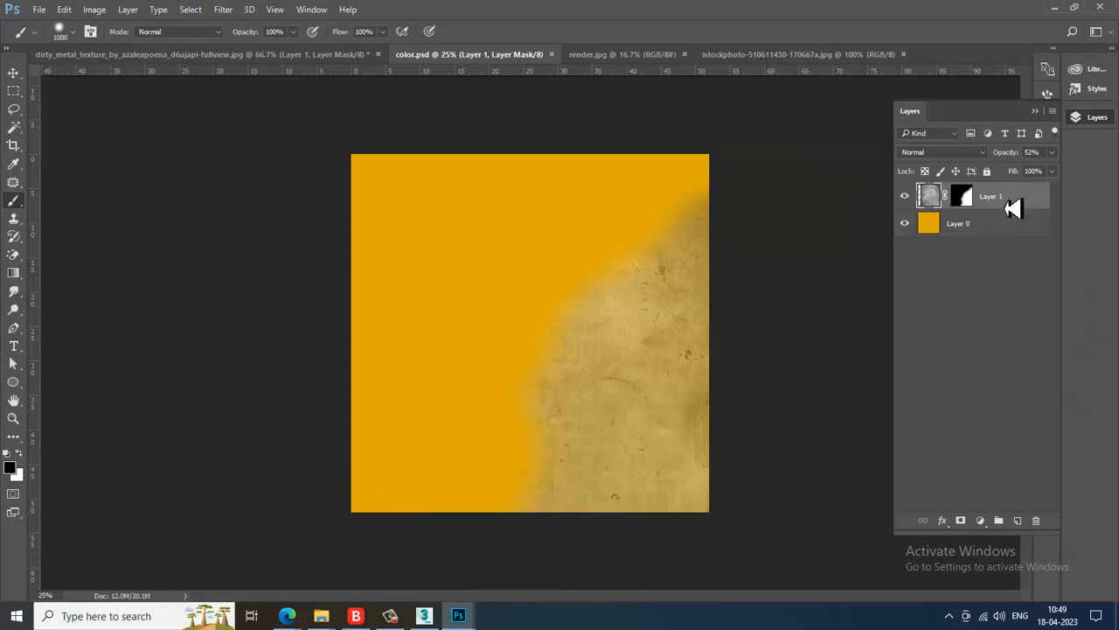
click(1006, 208)
right_click(972, 202)
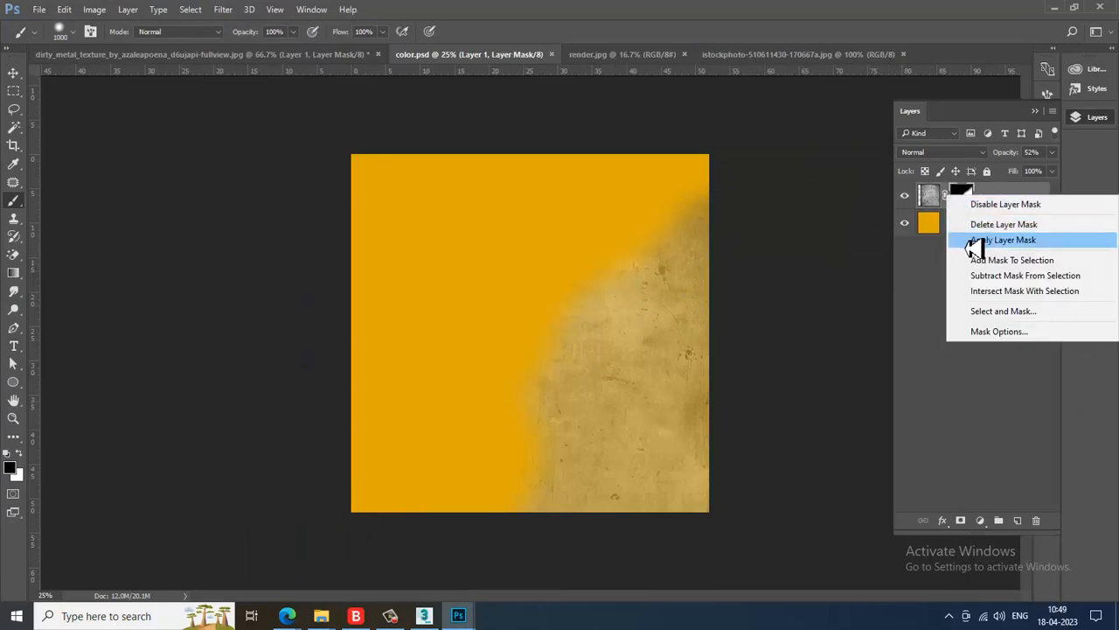
click(1014, 237)
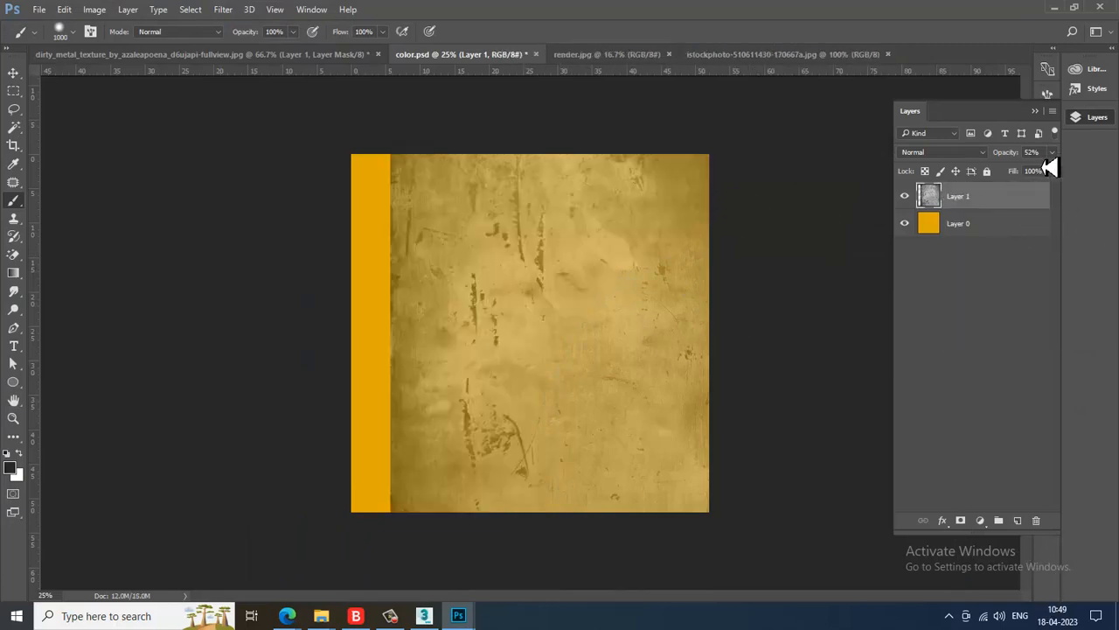
drag(1028, 176, 1040, 172)
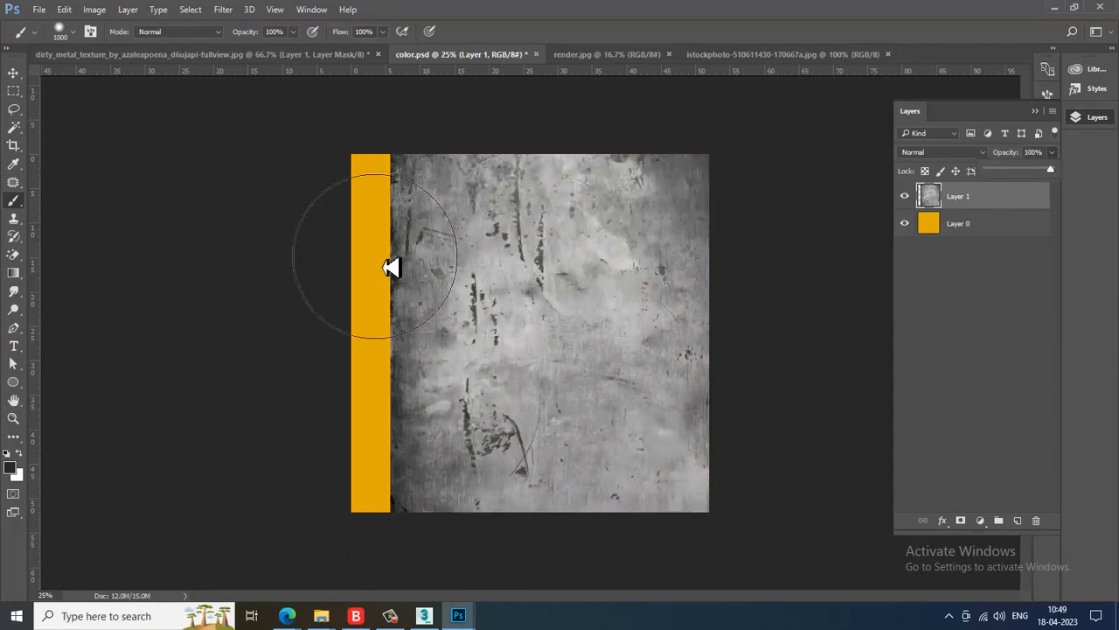
Move and enlarge the metal texture on Layer 1 so that it covers the whole canvas.
click(13, 73)
drag(525, 272, 544, 278)
key(ctrl+t)
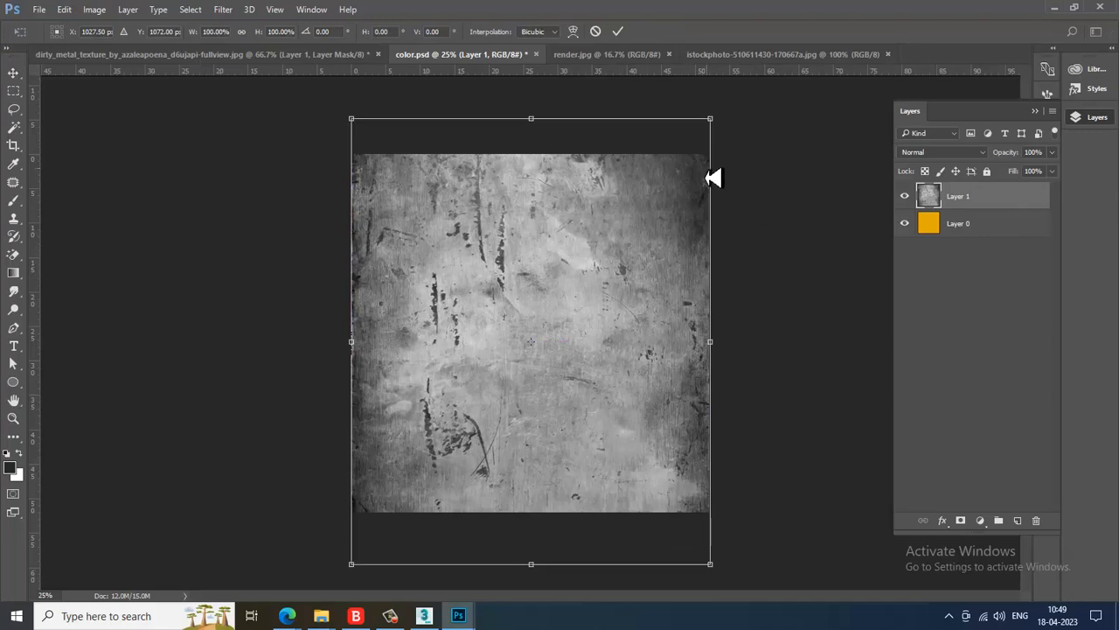
alt+drag(731, 121, 1109, 231)
key(Return)
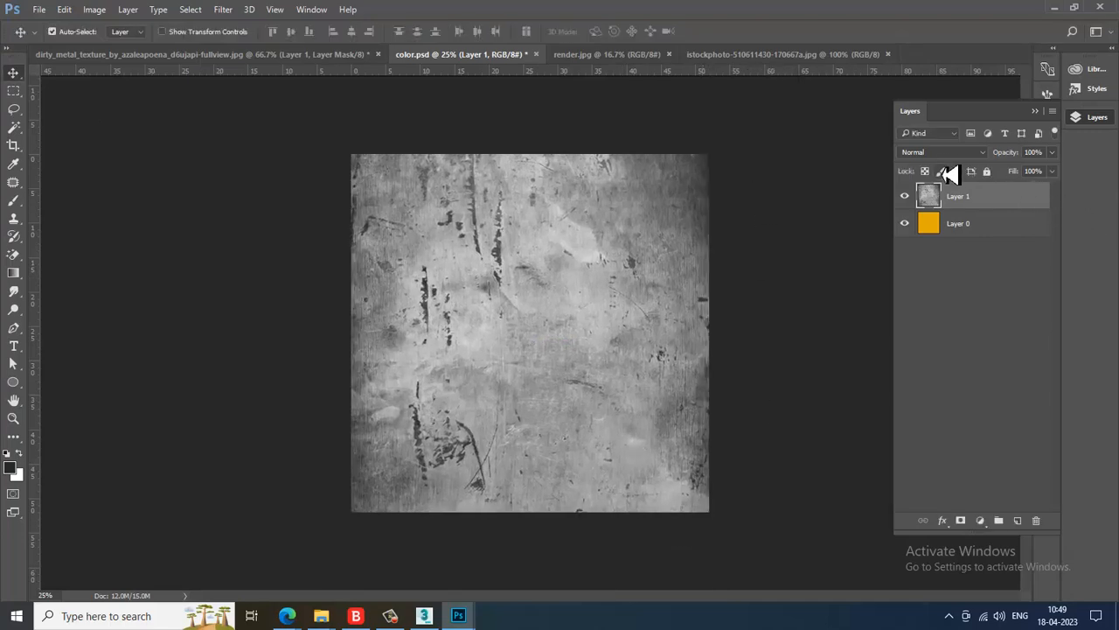
Preview blend modes such as Hard Light, Luminosity and Normal on the metal layer, ending on Dissolve.
click(941, 152)
click(939, 179)
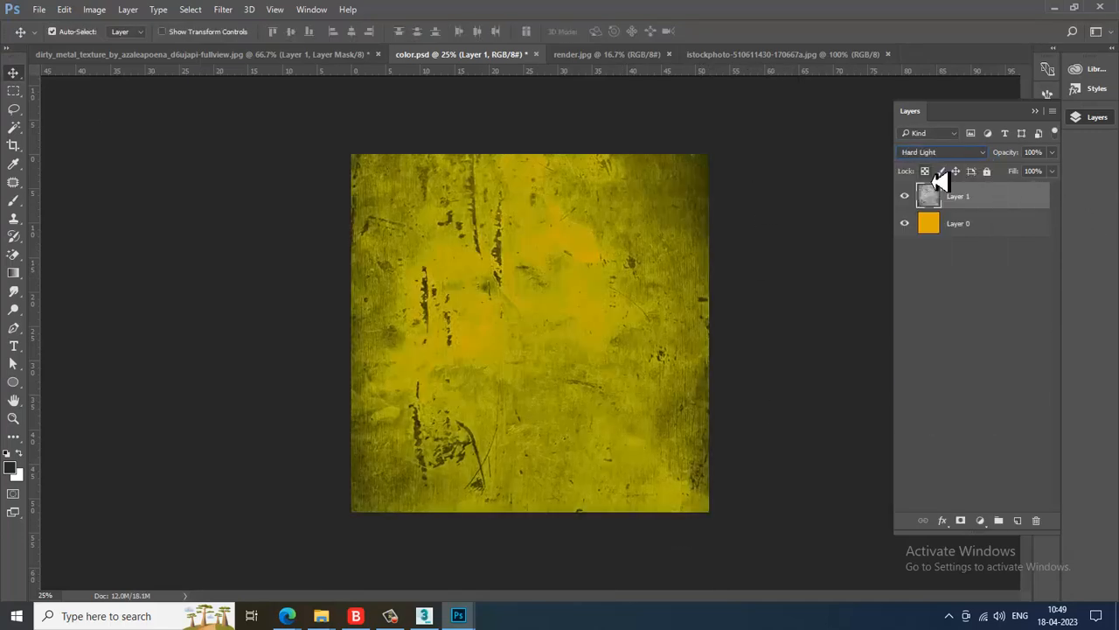
key(Down)
key(Down)
key(Down)
key(Down)
key(Down)
key(Down)
key(Down)
key(Down)
key(Down)
key(Down)
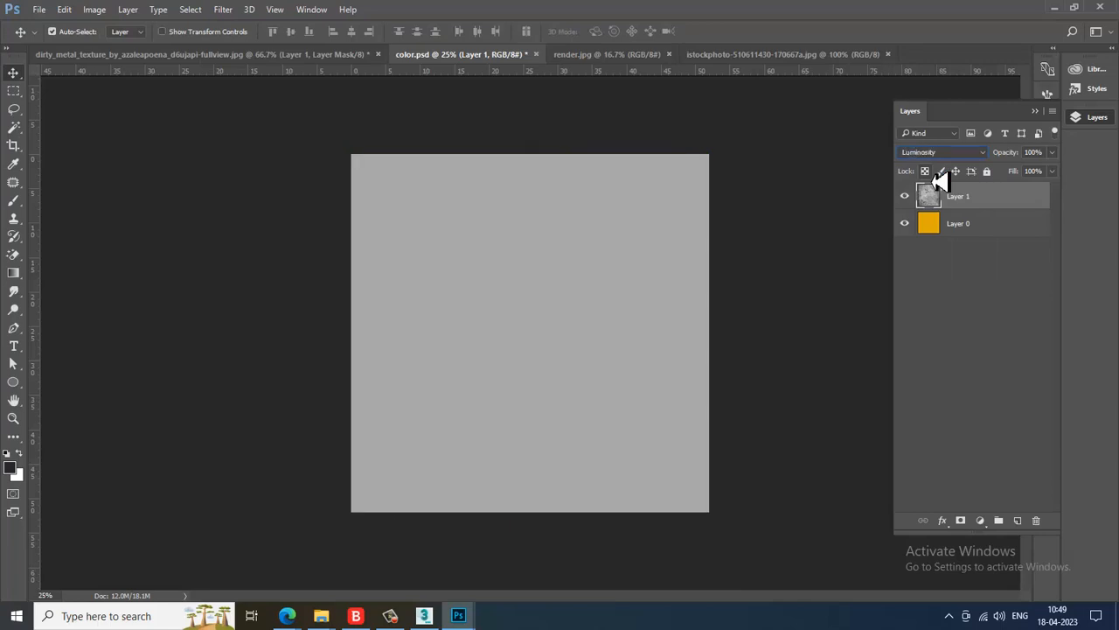
key(Up)
key(Up)
key(Up)
key(Up)
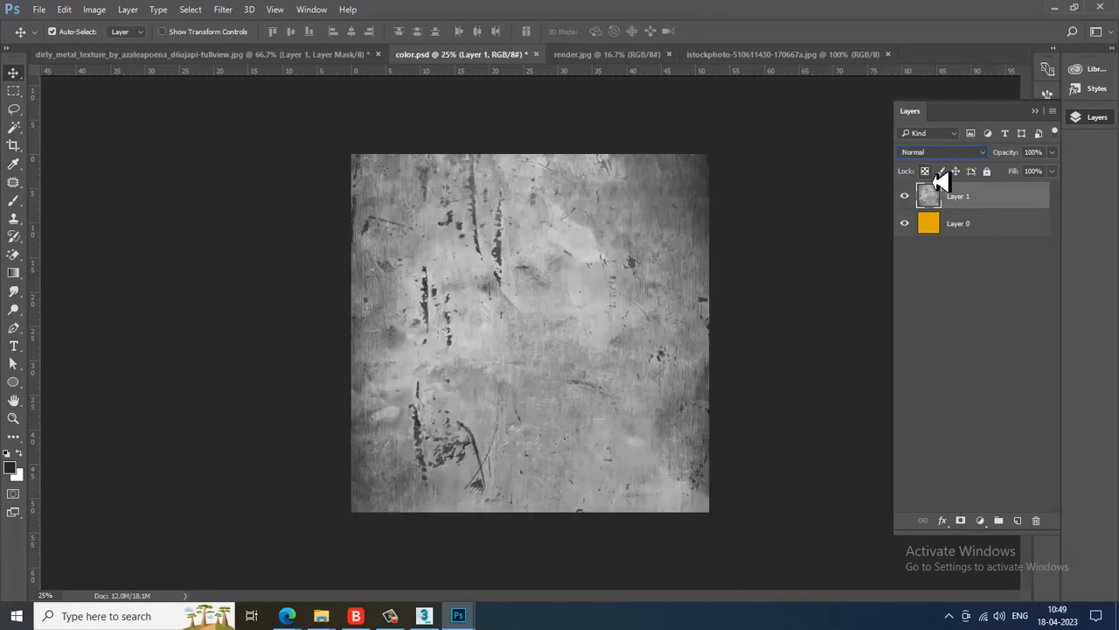
key(Down)
Add a layer mask to Layer 1 and brush black along the canvas's upper edge to expose the yellow.
click(960, 521)
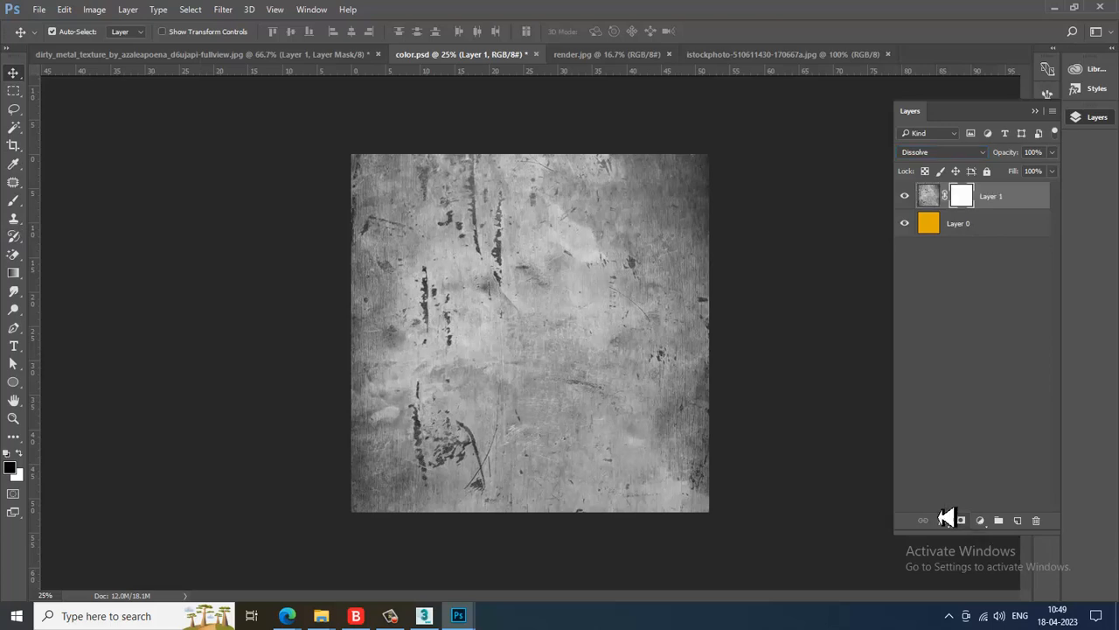
click(11, 201)
mouse_move(457, 160)
mouse_down()
mouse_move(341, 157)
mouse_move(682, 103)
mouse_move(800, 140)
mouse_up()
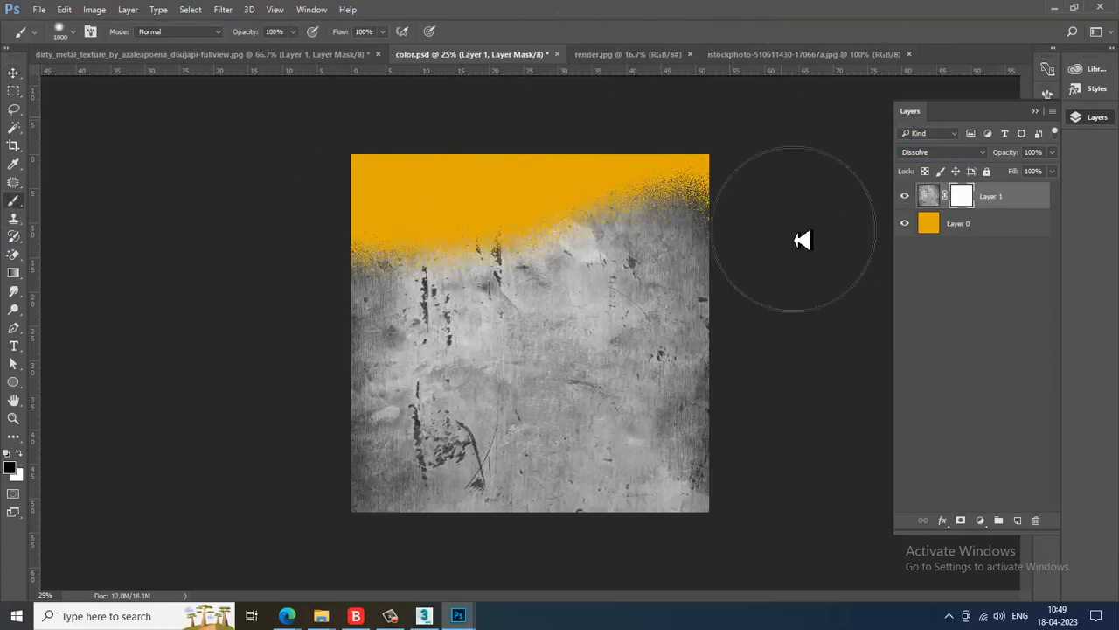
Set Layer 1's blend mode to Normal and mask out the metal along the canvas's right, bottom and left edges.
click(943, 152)
click(942, 166)
mouse_move(775, 228)
mouse_down()
mouse_move(805, 531)
mouse_move(805, 355)
mouse_move(603, 582)
mouse_move(225, 533)
mouse_up()
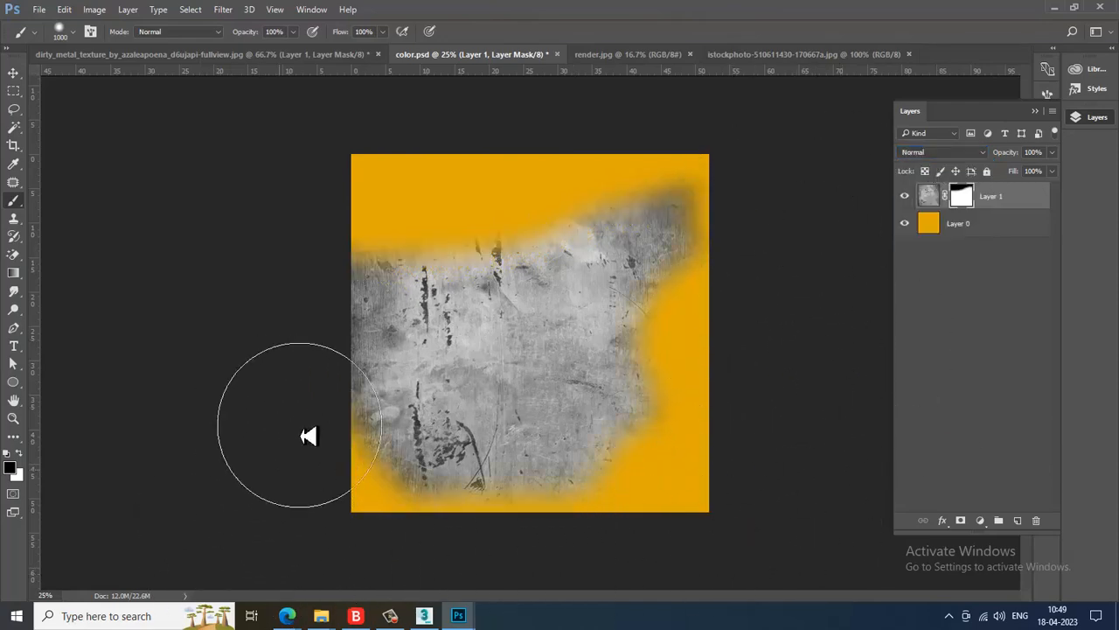
drag(307, 436, 240, 220)
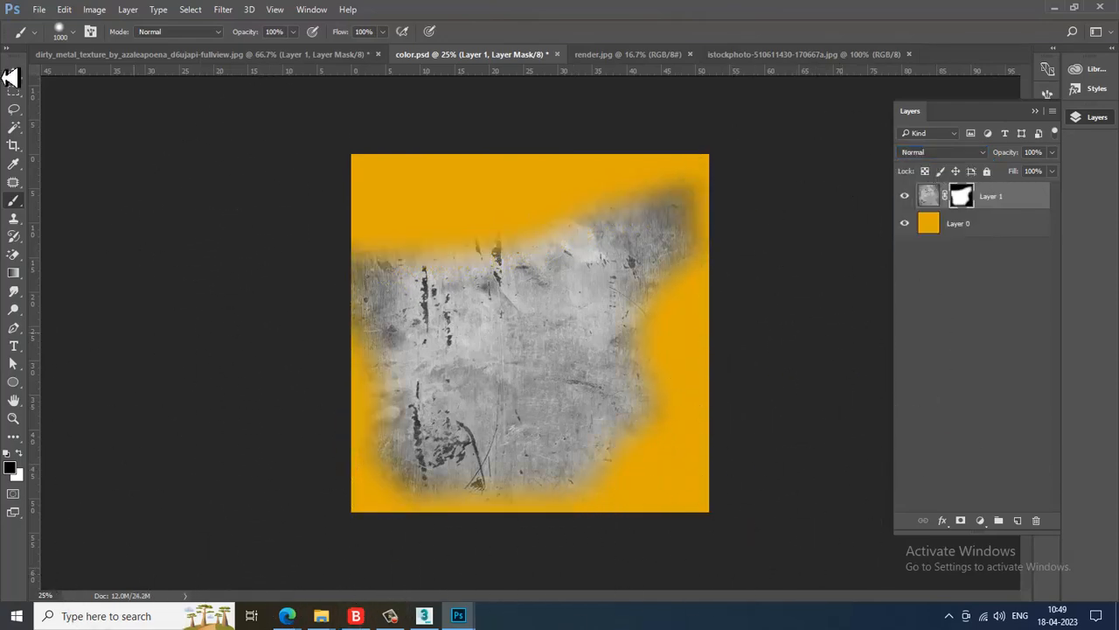
Save color.psd with the repainted mask and switch back to 3ds Max.
click(39, 9)
click(79, 148)
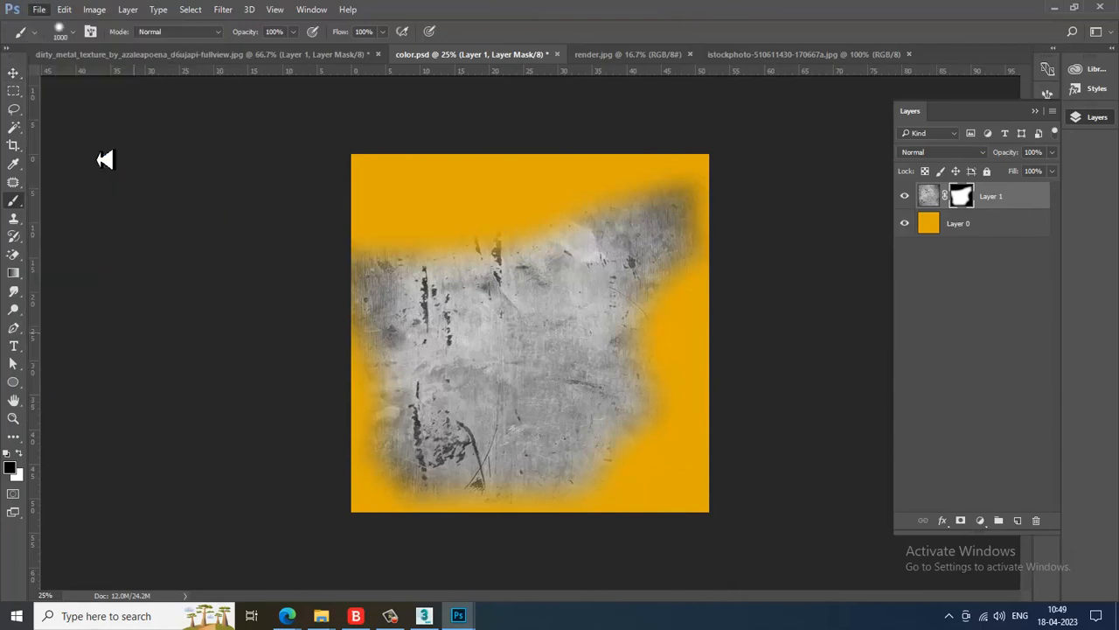
click(424, 615)
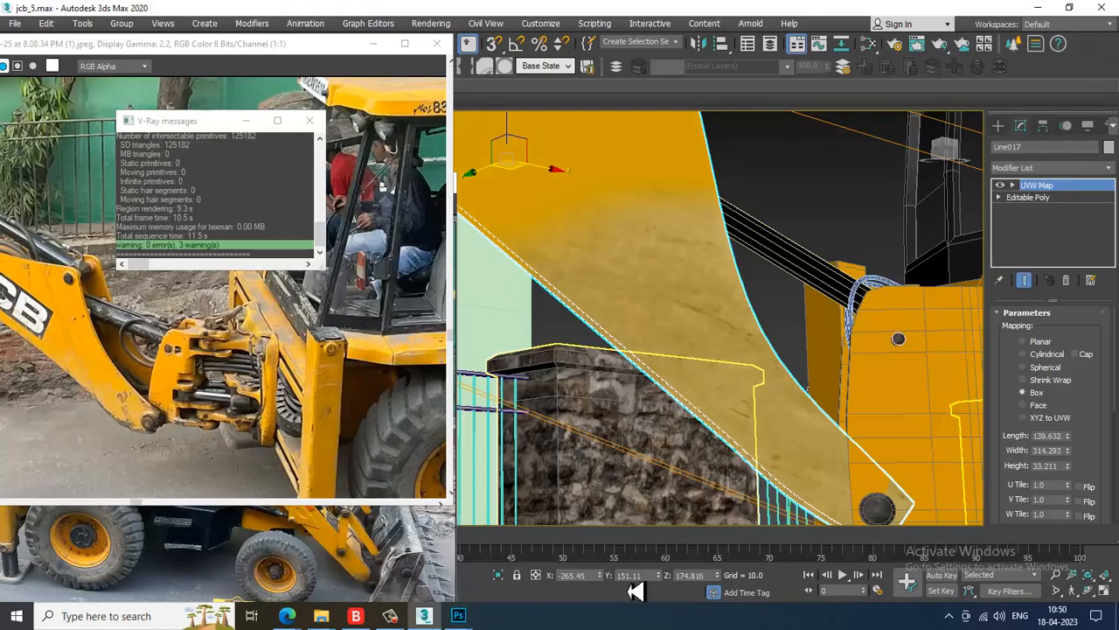
Inspect the updated worn paint on the lower boom arm against the whole loader, and close the V-Ray messages window.
alt+middle_drag(696, 407, 677, 334)
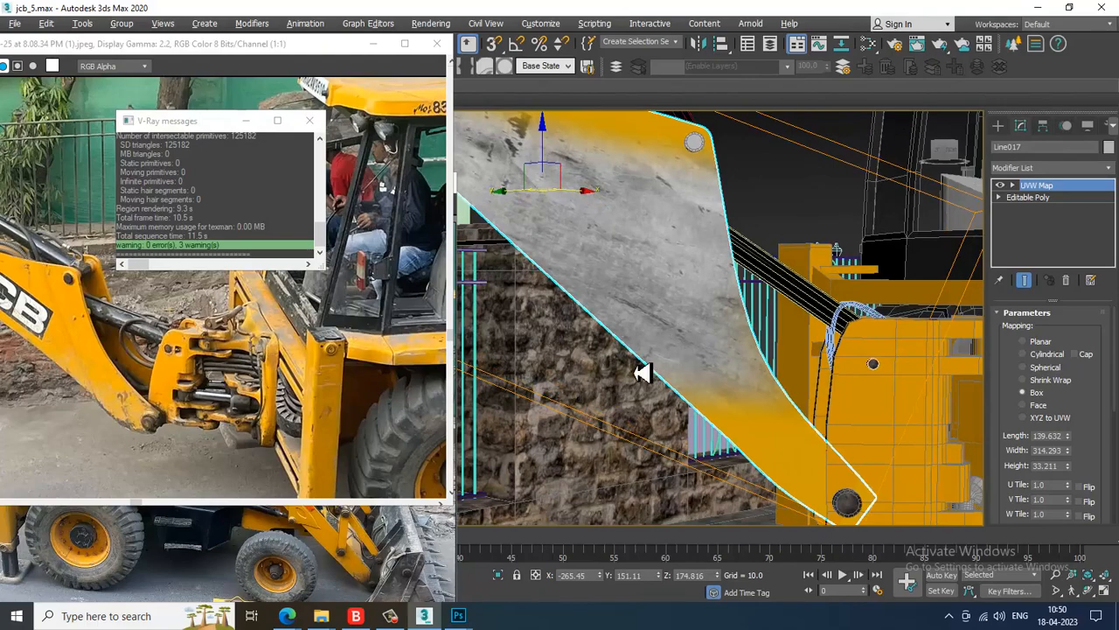
alt+middle_drag(643, 373, 625, 342)
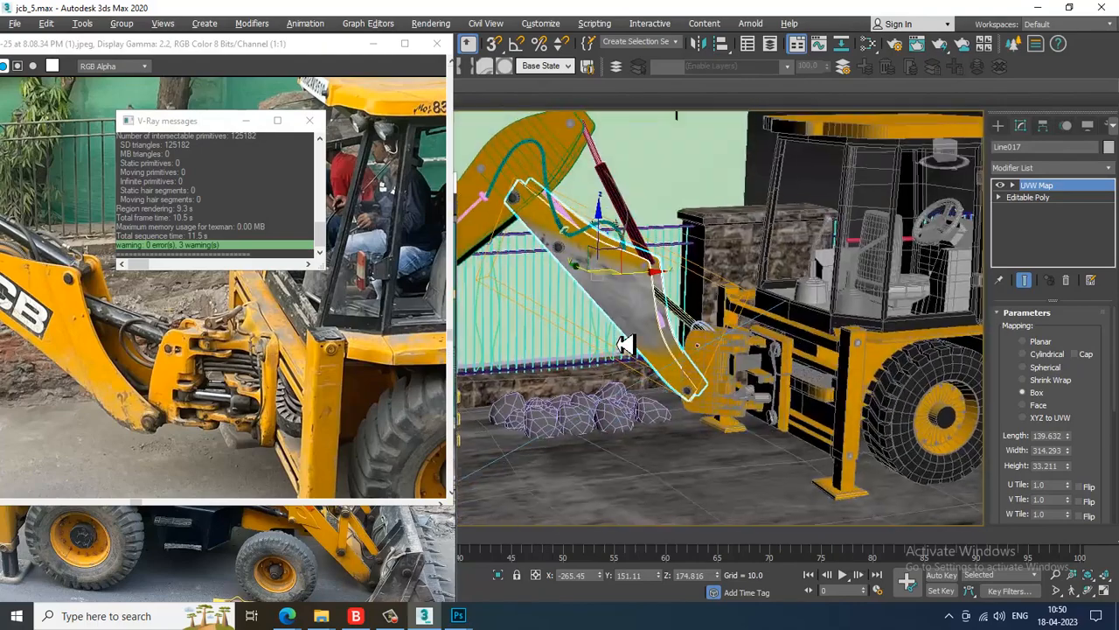
scroll(619, 328, up, 5)
scroll(664, 292, down, 3)
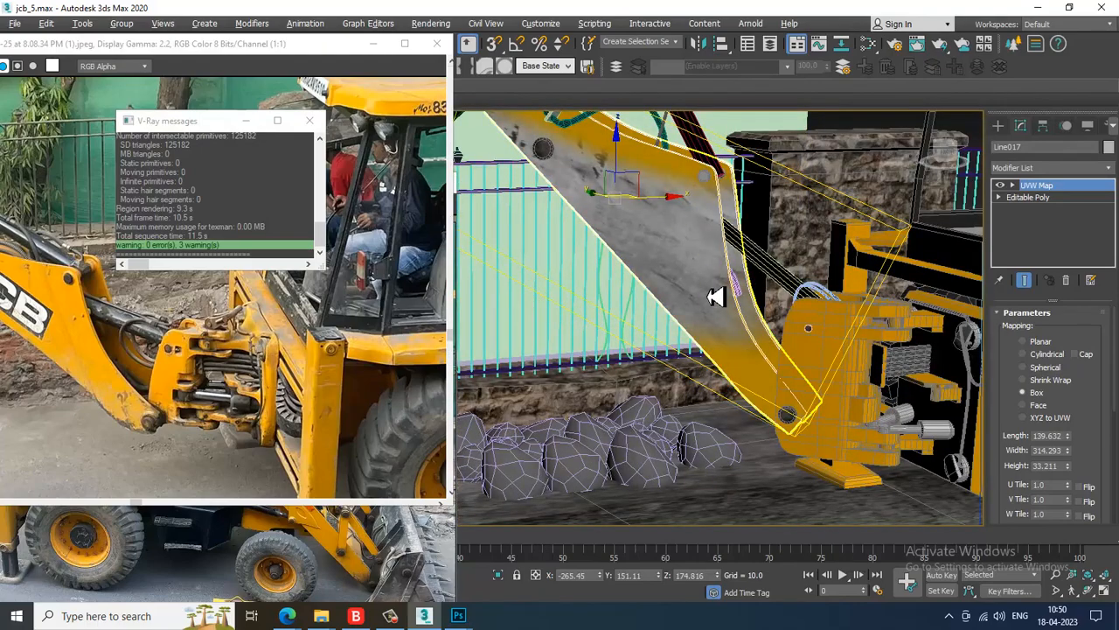
alt+middle_drag(716, 298, 749, 272)
scroll(732, 253, up, 3)
scroll(735, 273, down, 4)
scroll(809, 320, down, 2)
middle_drag(810, 320, 700, 325)
click(309, 120)
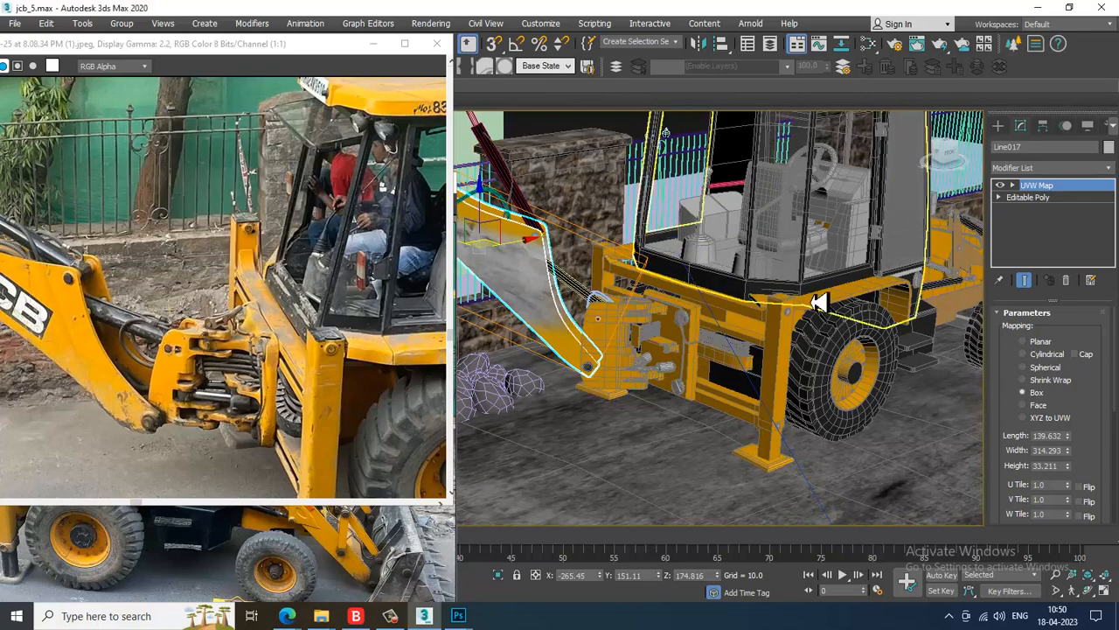
middle_drag(798, 304, 749, 300)
alt+middle_drag(665, 296, 628, 300)
scroll(814, 298, down, 2)
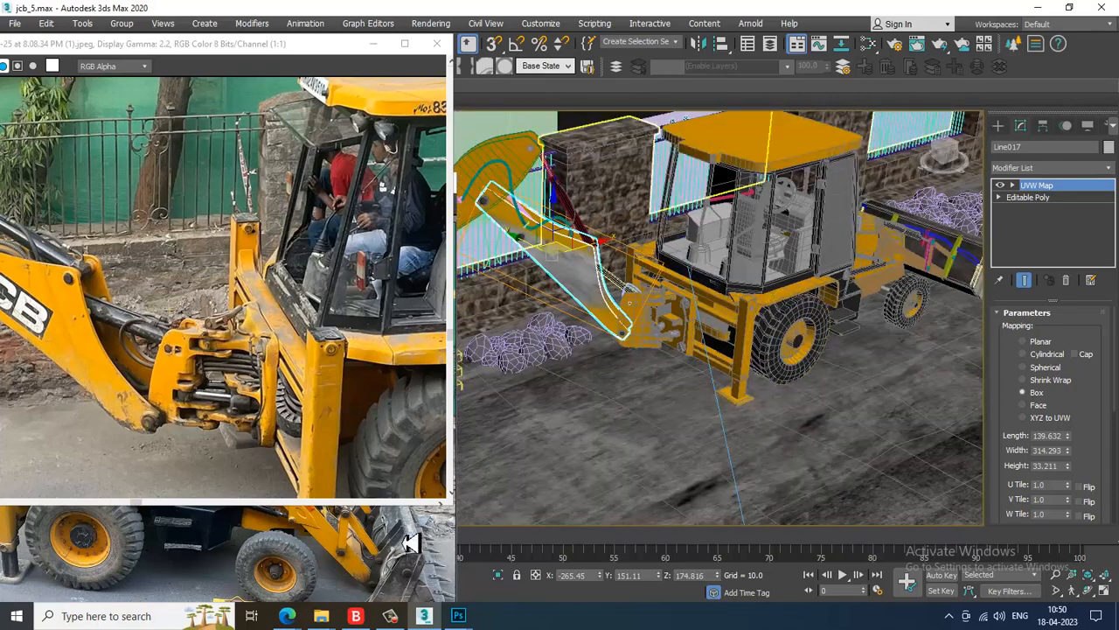
scroll(751, 385, up, 2)
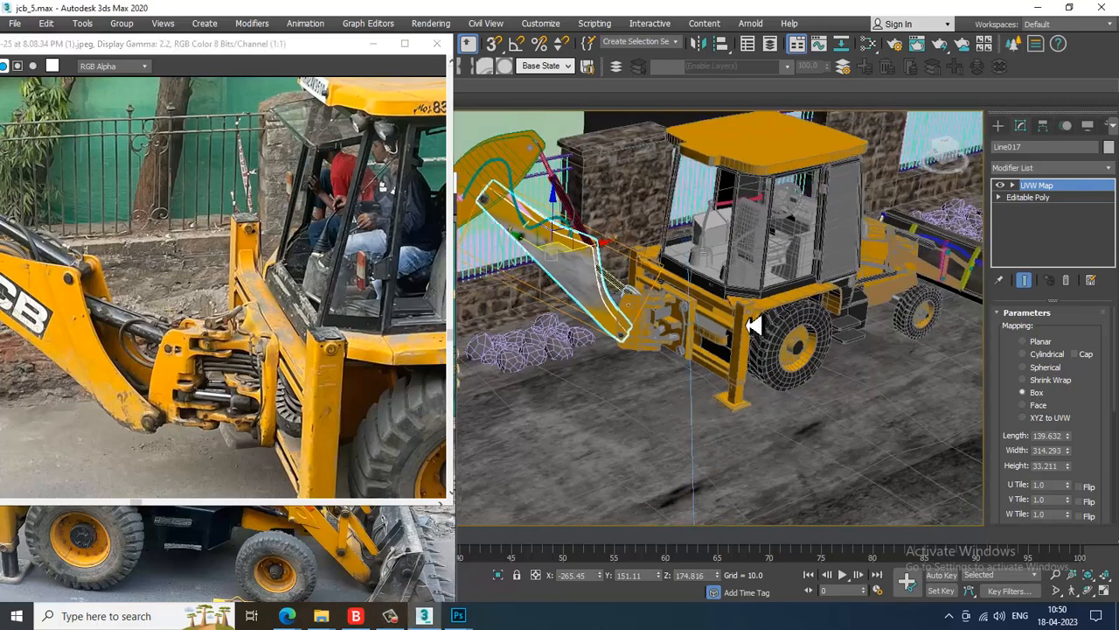
Assign the black VRayMtl to the barrel polygons of the front hydraulic cylinder at the boom pivot, leaving out the rod.
scroll(641, 372, up, 3)
scroll(641, 372, up, 5)
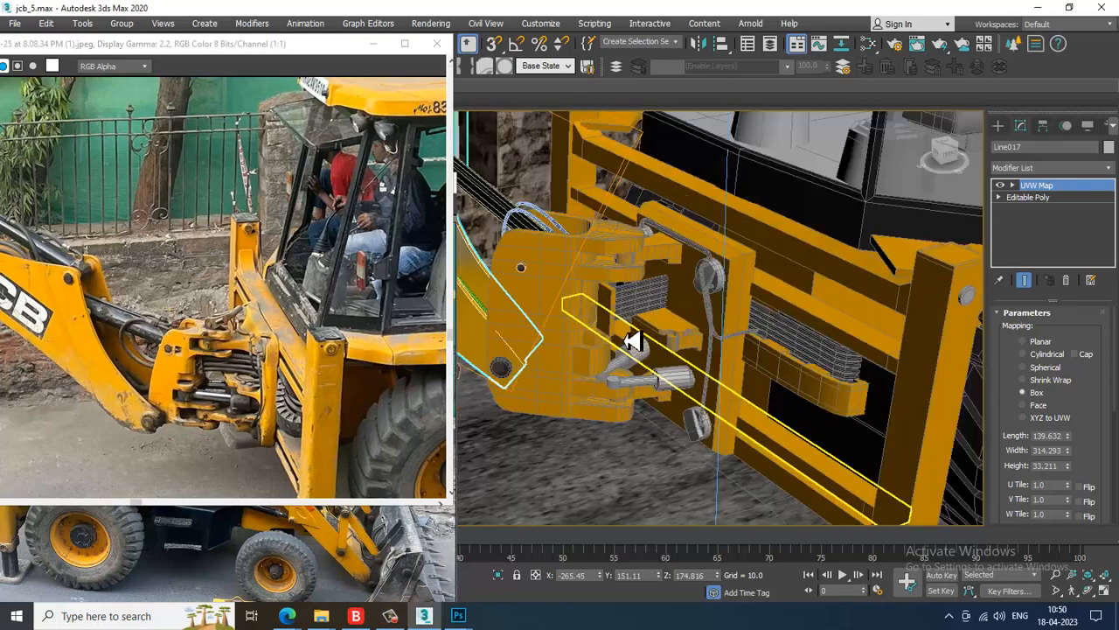
click(690, 392)
scroll(706, 381, up, 2)
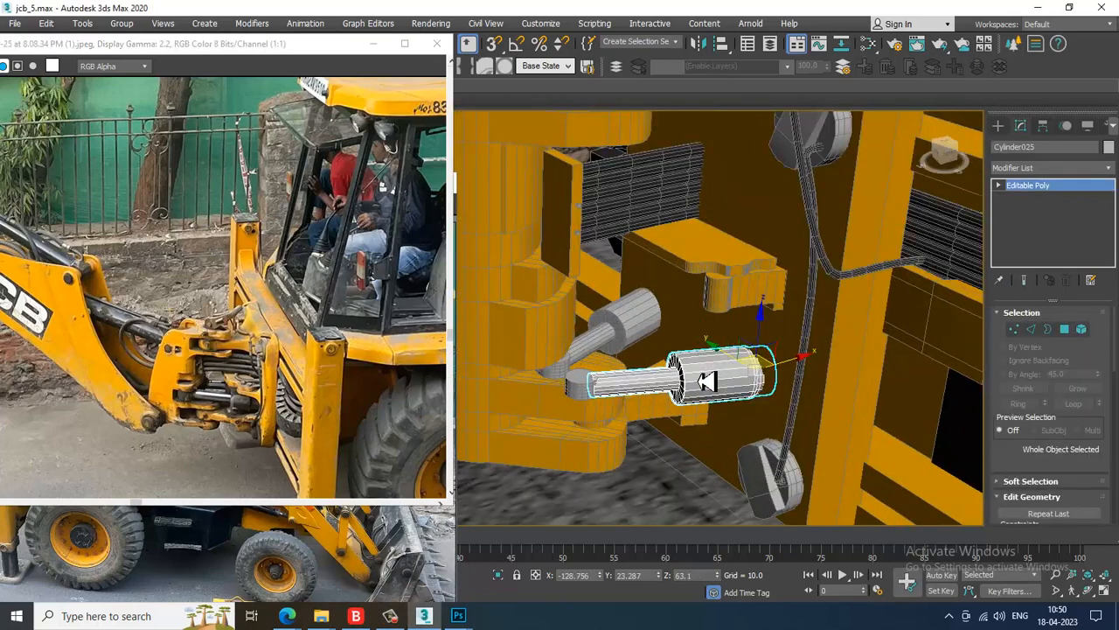
scroll(707, 381, up, 1)
ctrl+click(607, 307)
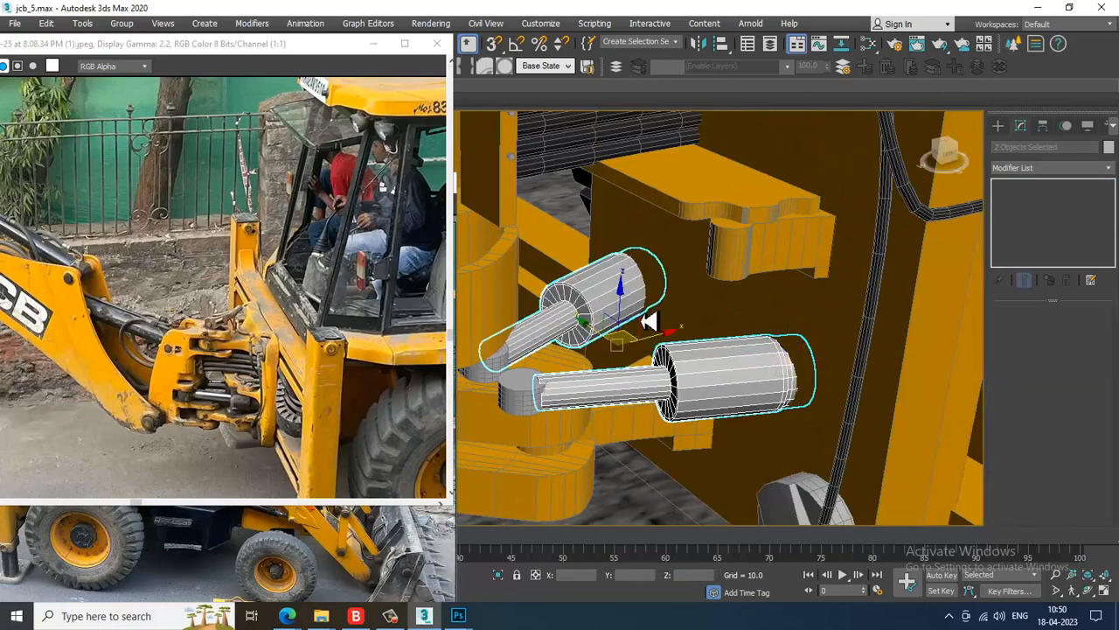
click(758, 388)
key(4)
key(ctrl+a)
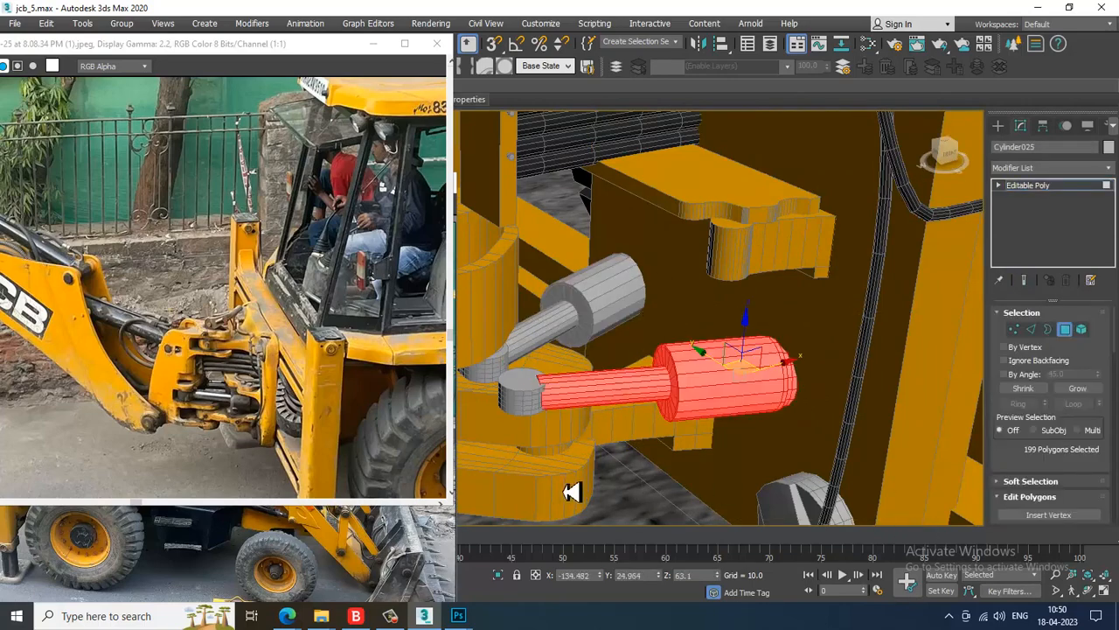
key(m)
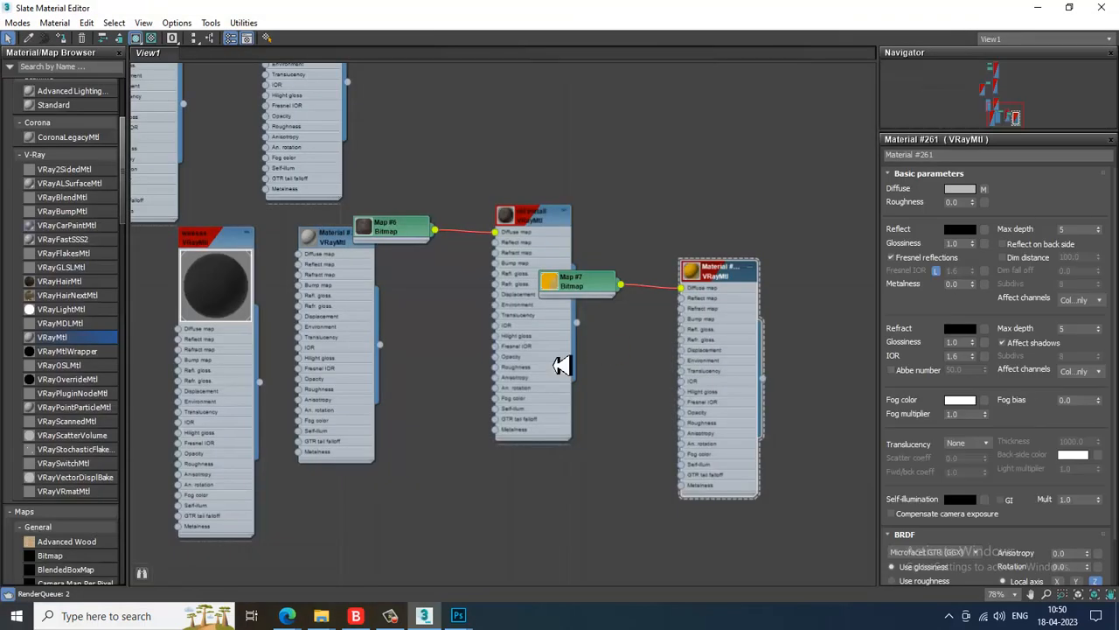
middle_drag(250, 146, 377, 358)
click(262, 212)
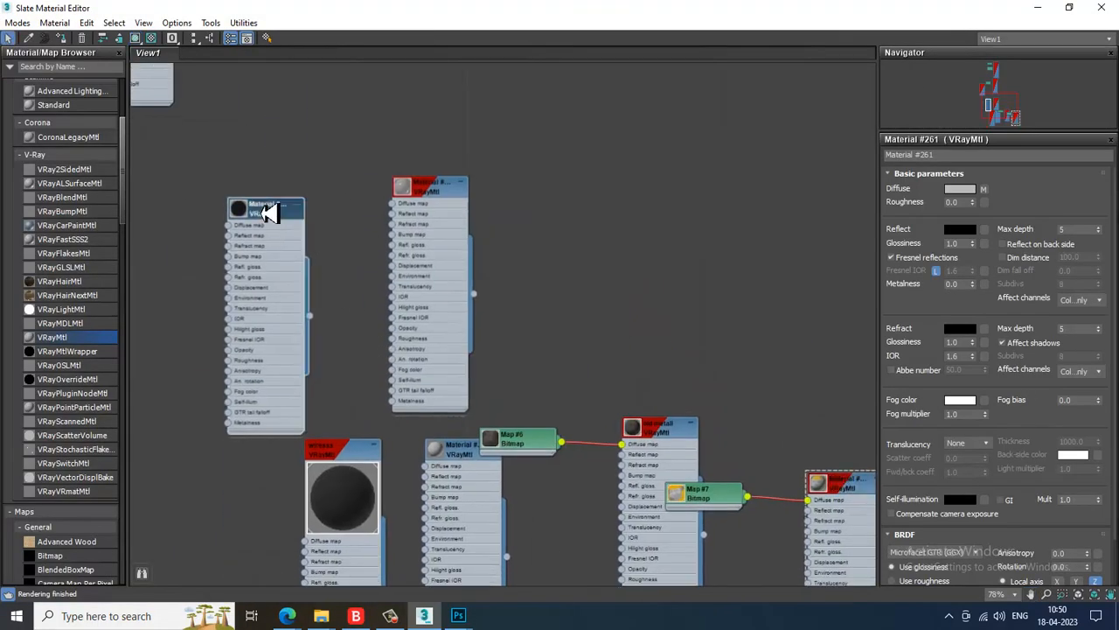
click(1038, 7)
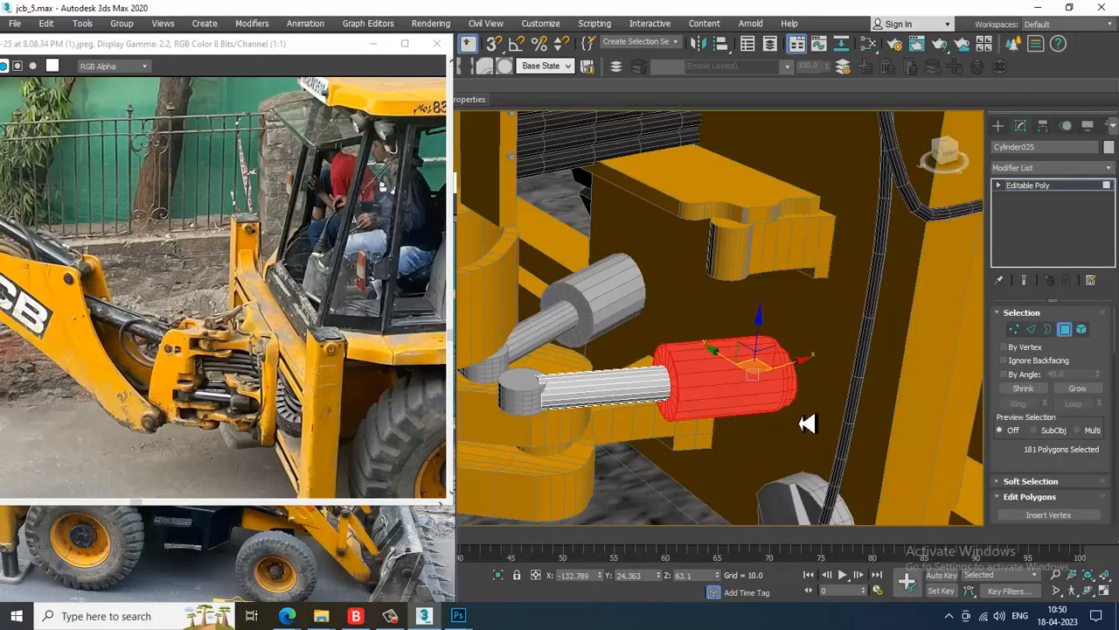
alt+middle_drag(800, 425, 842, 428)
key(alt+F4)
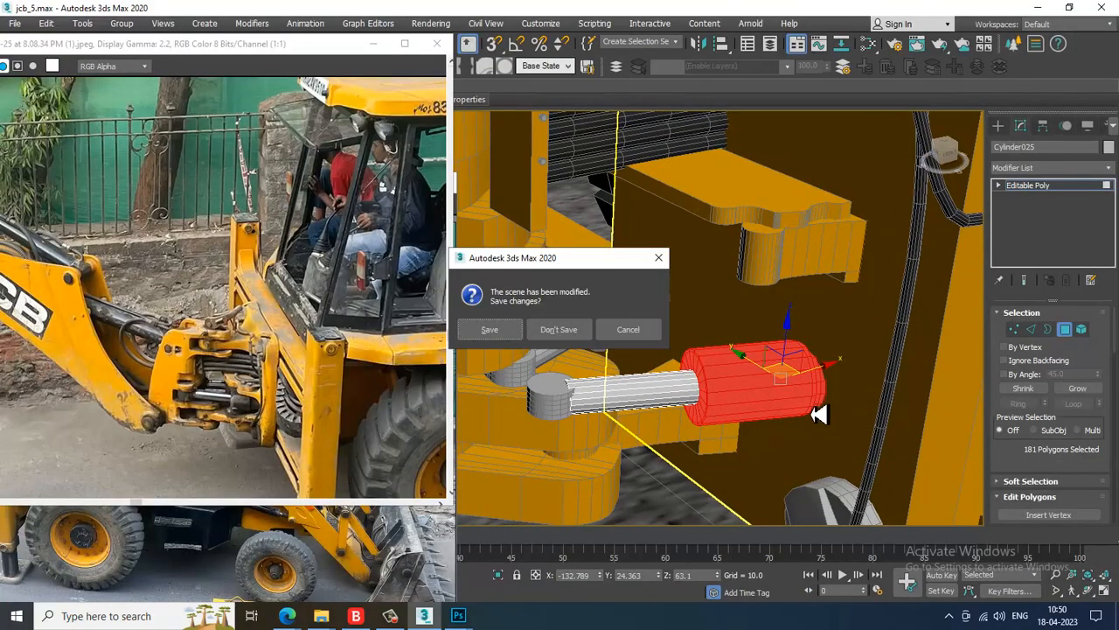
click(651, 336)
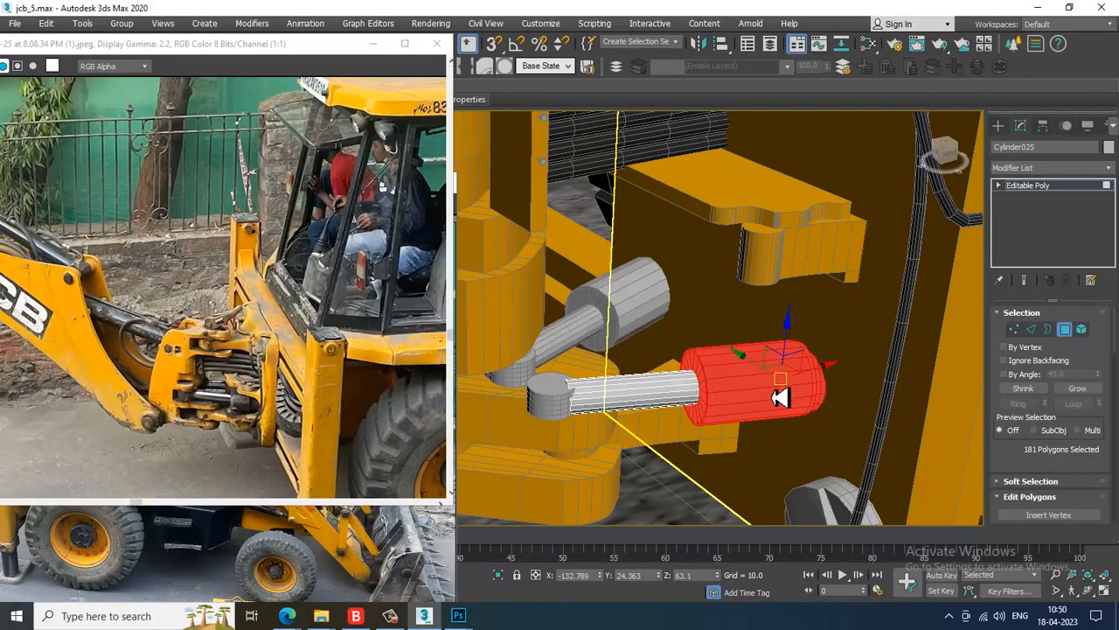
Invert the polygon selection on the front hydraulic cylinder and assign the light grey VRayMtl to its rod.
key(ctrl+i)
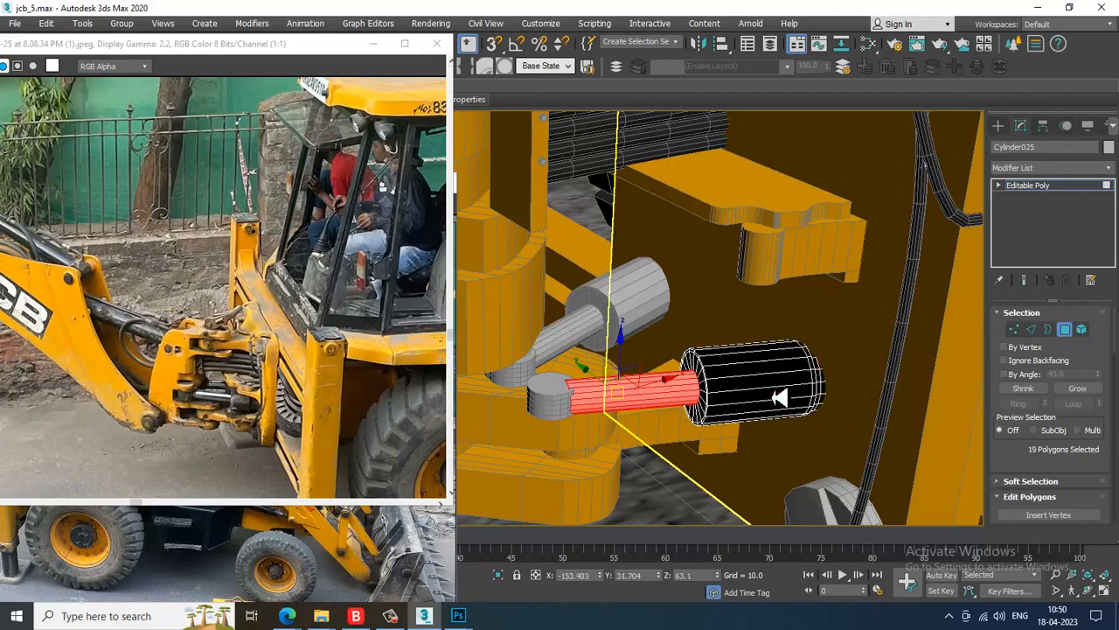
key(m)
click(445, 205)
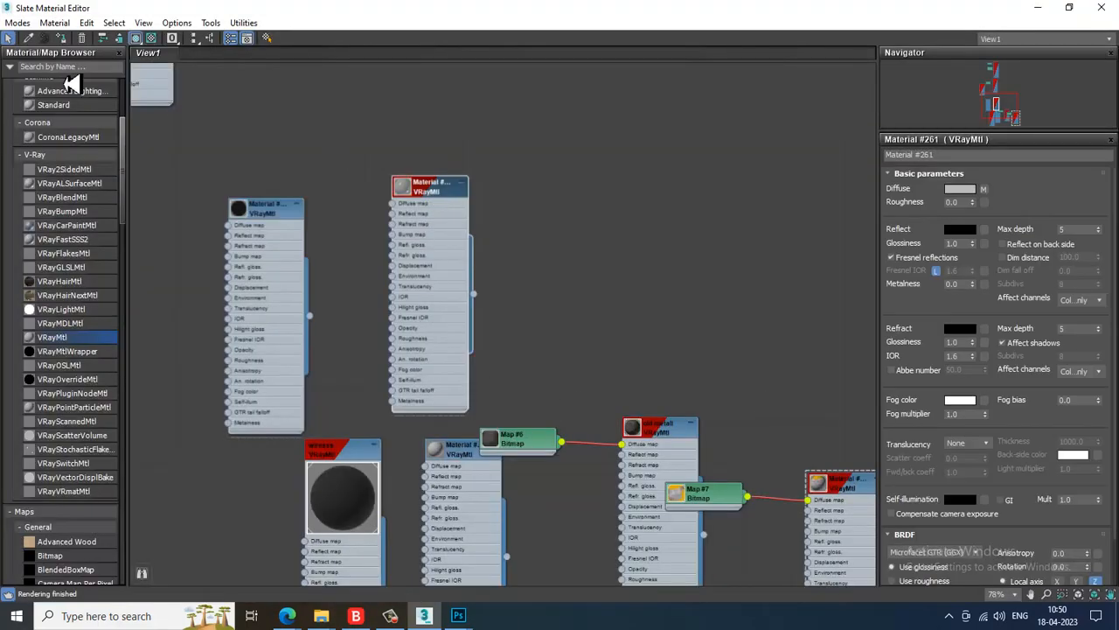
click(1040, 10)
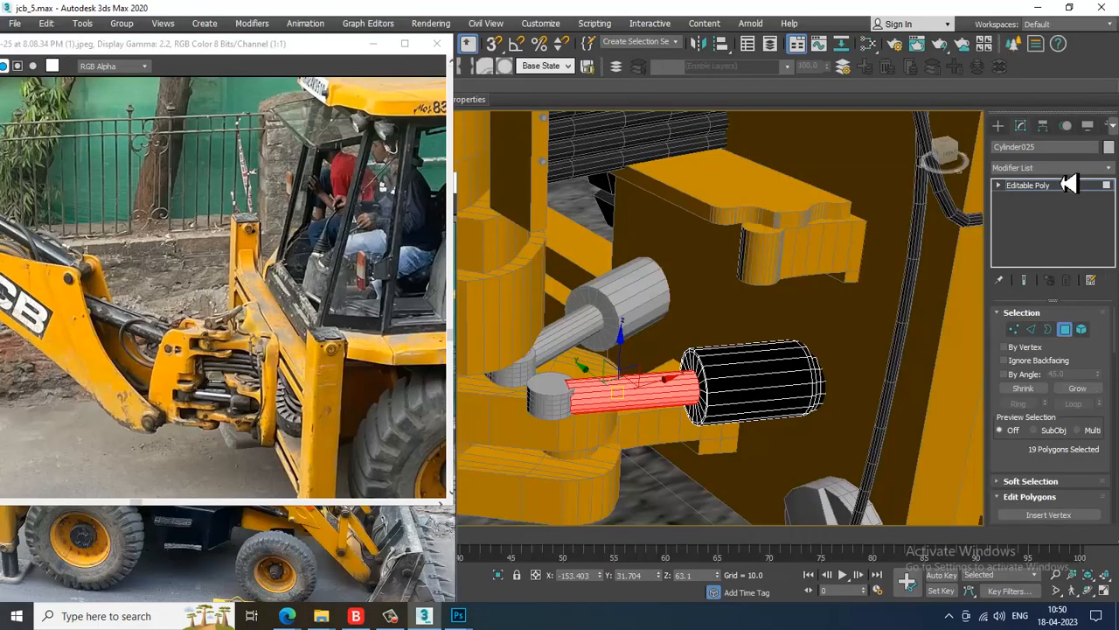
click(1059, 188)
Assign the black VRayMtl to the barrel polygons of the rear hydraulic cylinder beside it.
click(605, 321)
key(4)
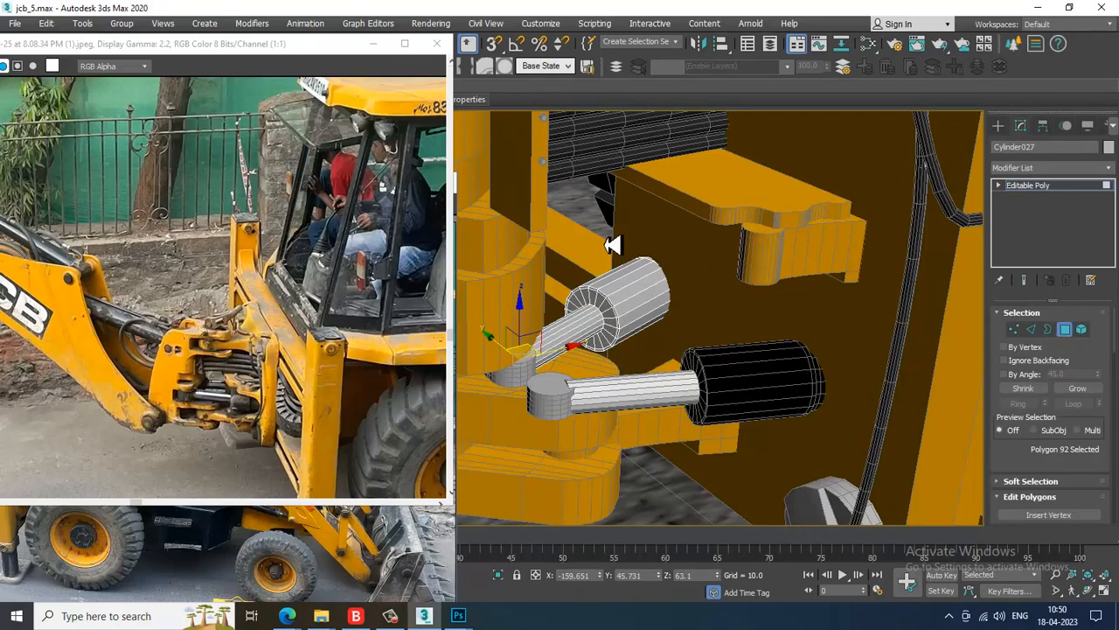
key(ctrl+a)
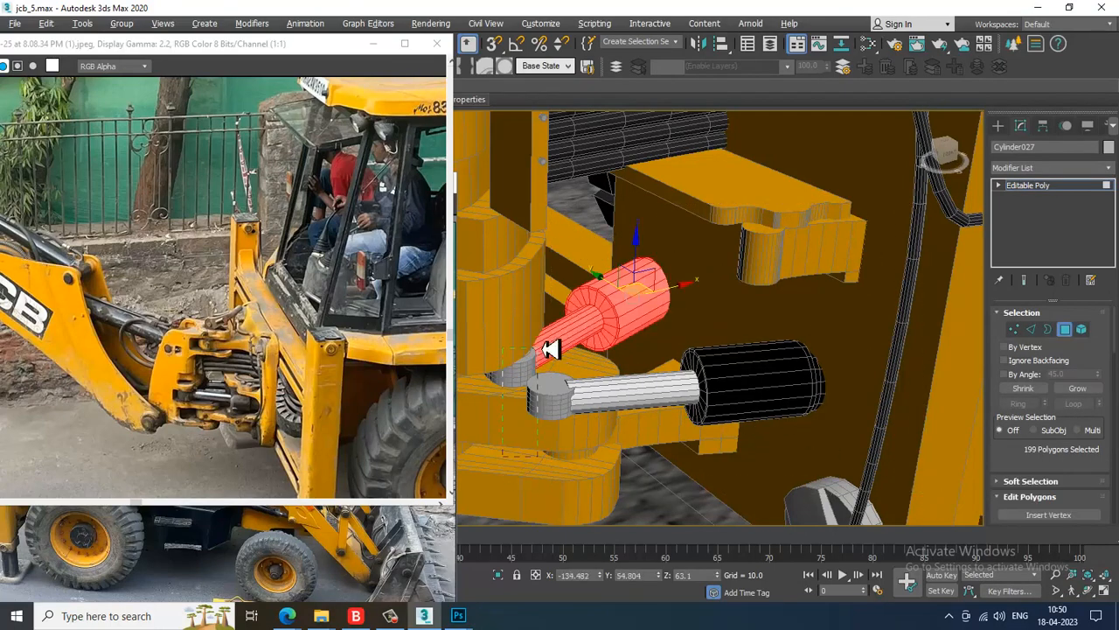
key(m)
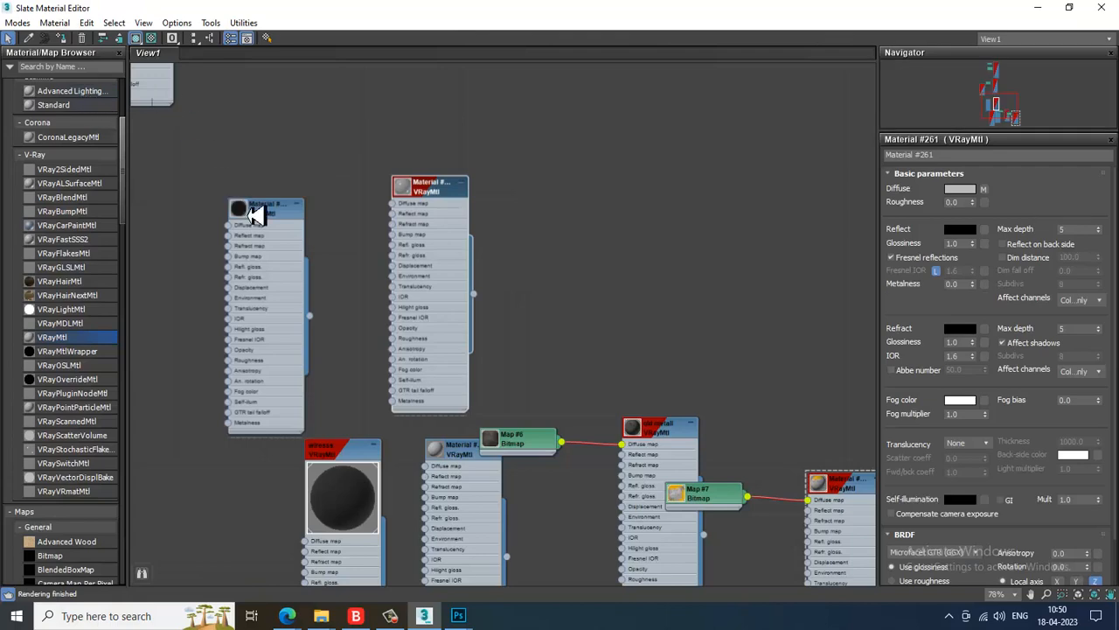
click(254, 214)
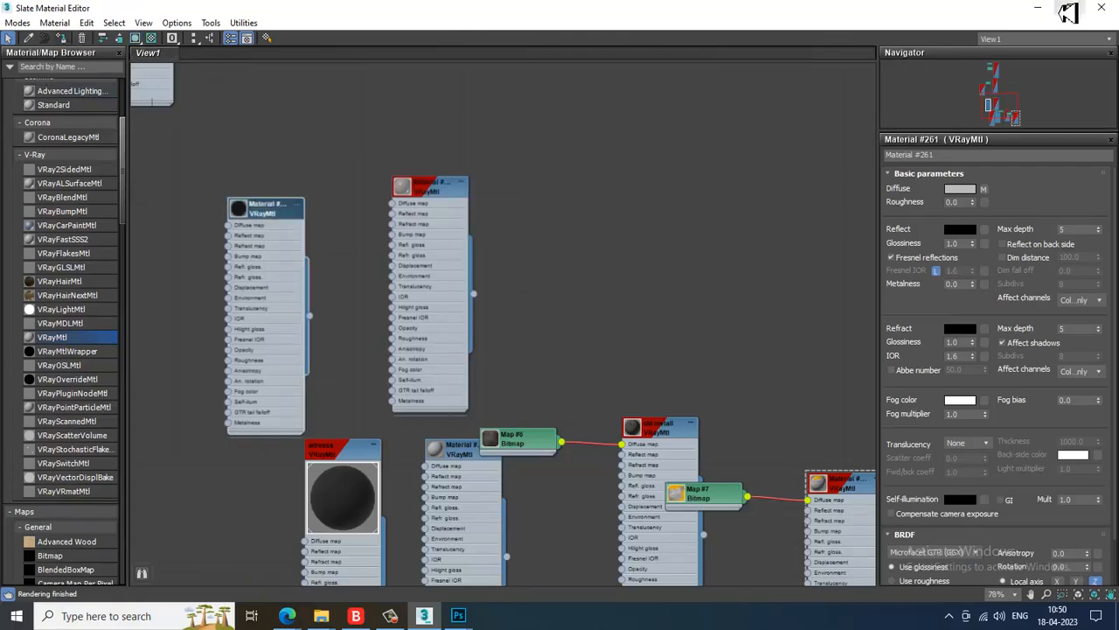
click(1066, 12)
Invert the polygon selection on the rear hydraulic cylinder and assign the light grey VRayMtl to its rod.
key(ctrl+i)
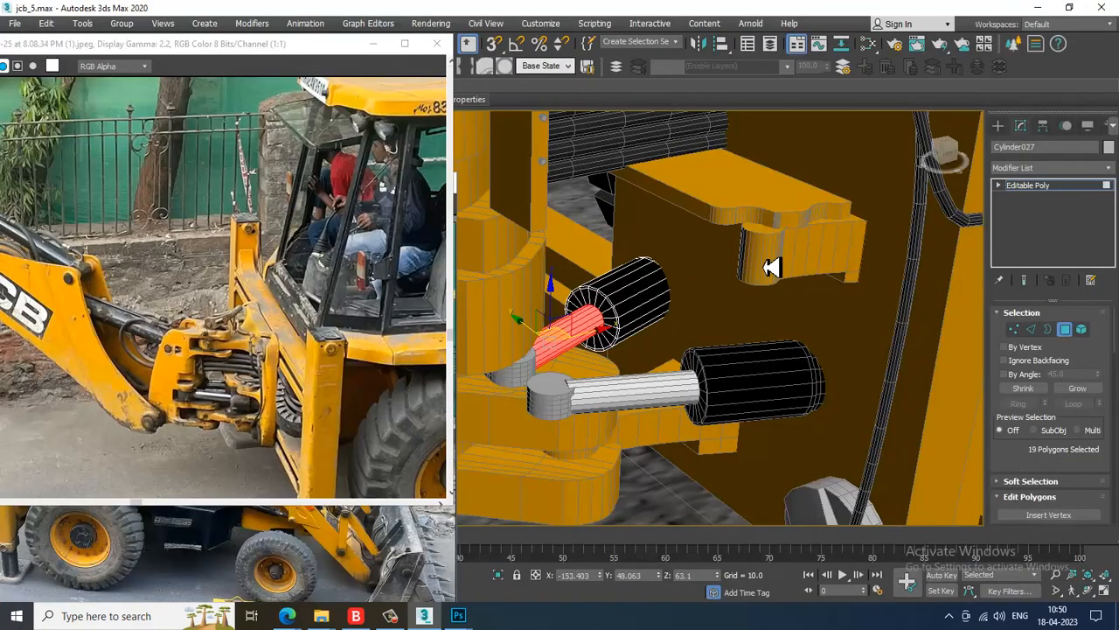
key(m)
click(429, 187)
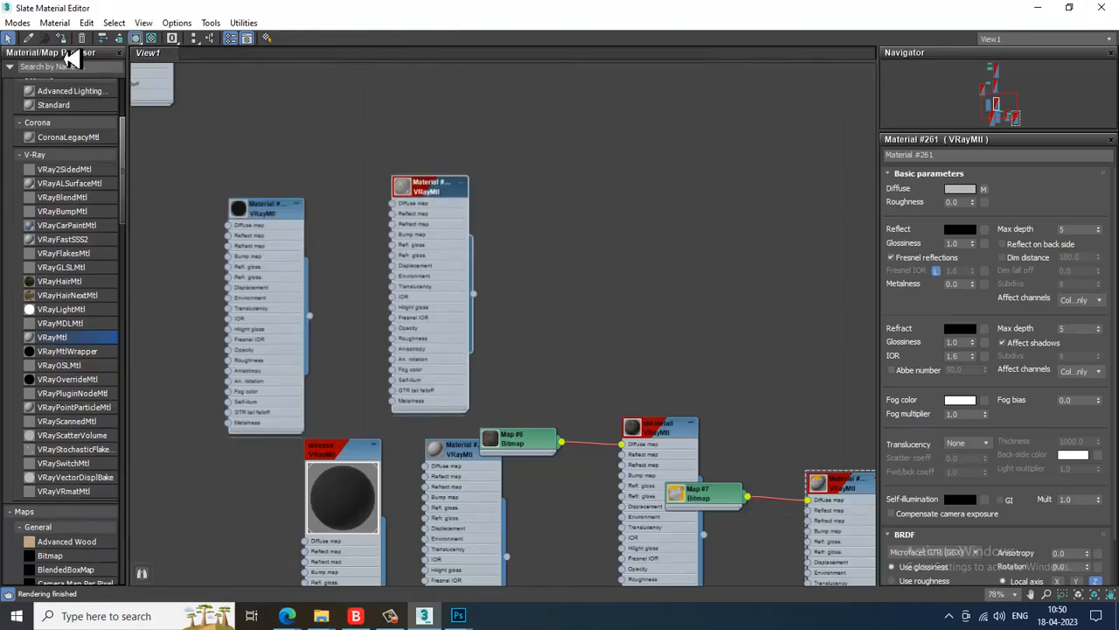
click(1035, 10)
Test-render the loader's side view with the front loader arms and engine hood in V-Ray, and close the frame buffer.
scroll(542, 415, down, 4)
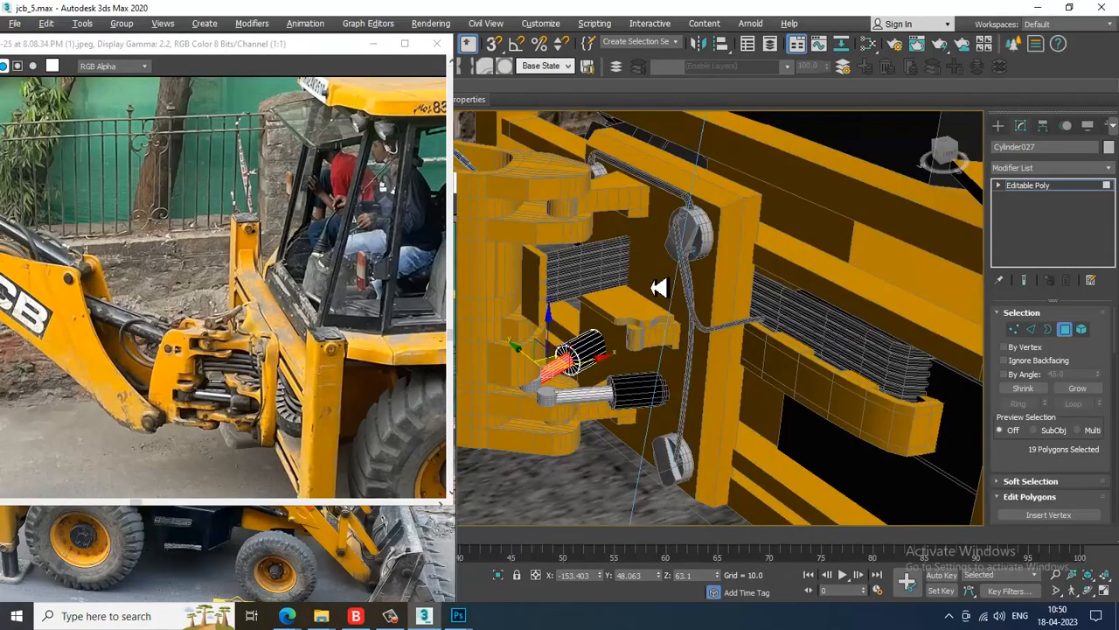
middle_drag(655, 288, 631, 303)
scroll(632, 303, down, 6)
middle_drag(906, 290, 704, 294)
scroll(650, 327, up, 4)
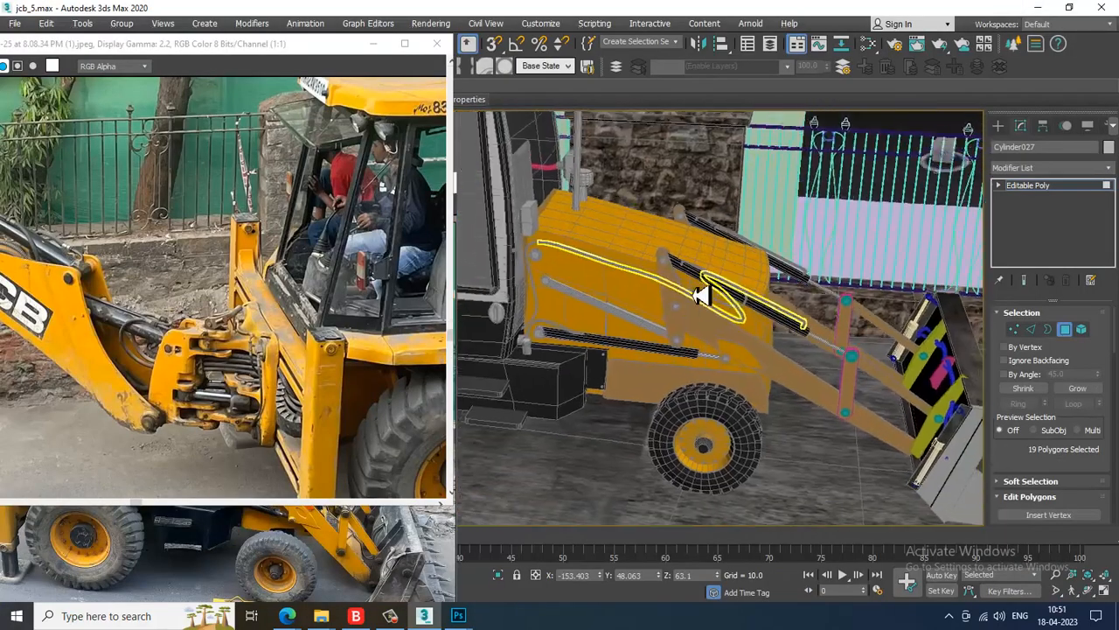
scroll(718, 307, up, 6)
scroll(726, 312, down, 3)
key(shift+q)
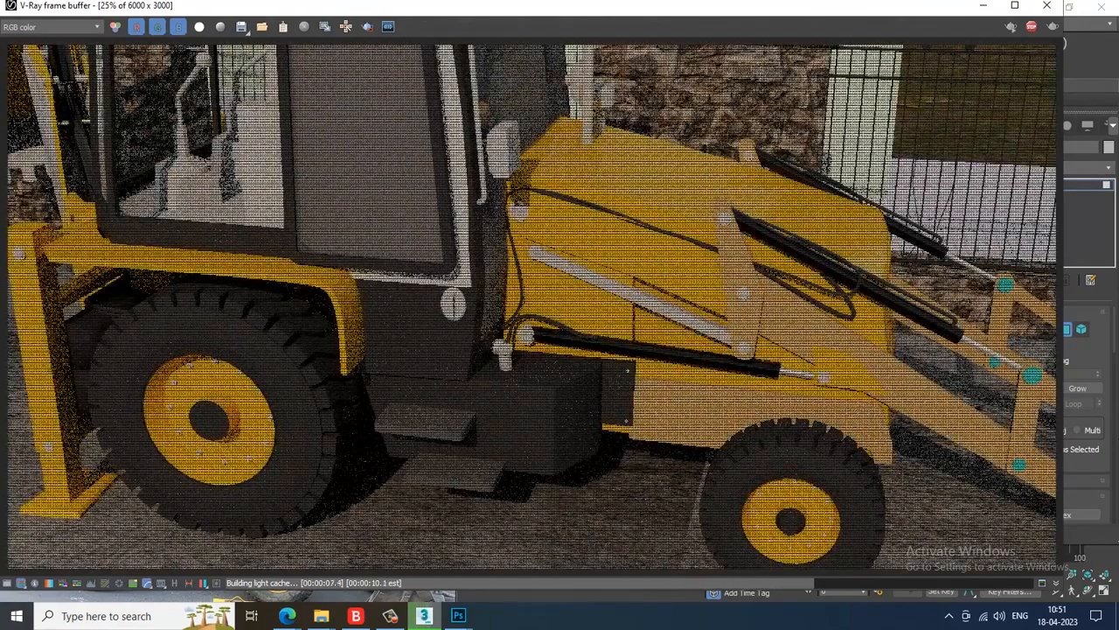
click(1047, 7)
Bring up the reference photo of the front loader arms and compare it with the engine hood and side arm.
alt+middle_drag(617, 365, 527, 379)
middle_drag(309, 376, 115, 361)
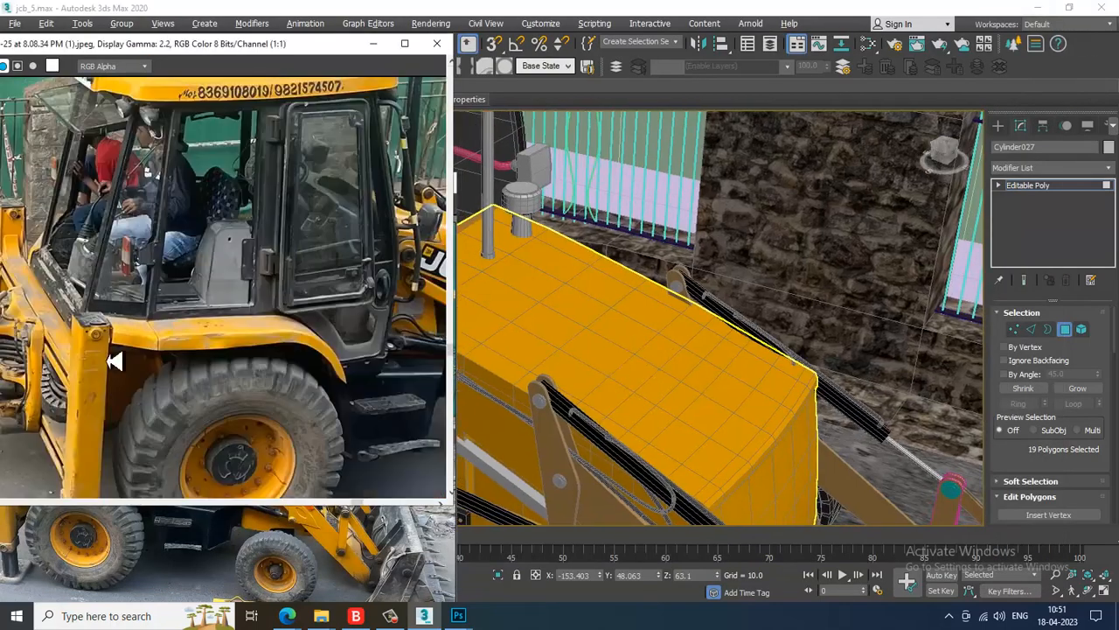
click(321, 576)
scroll(267, 490, up, 3)
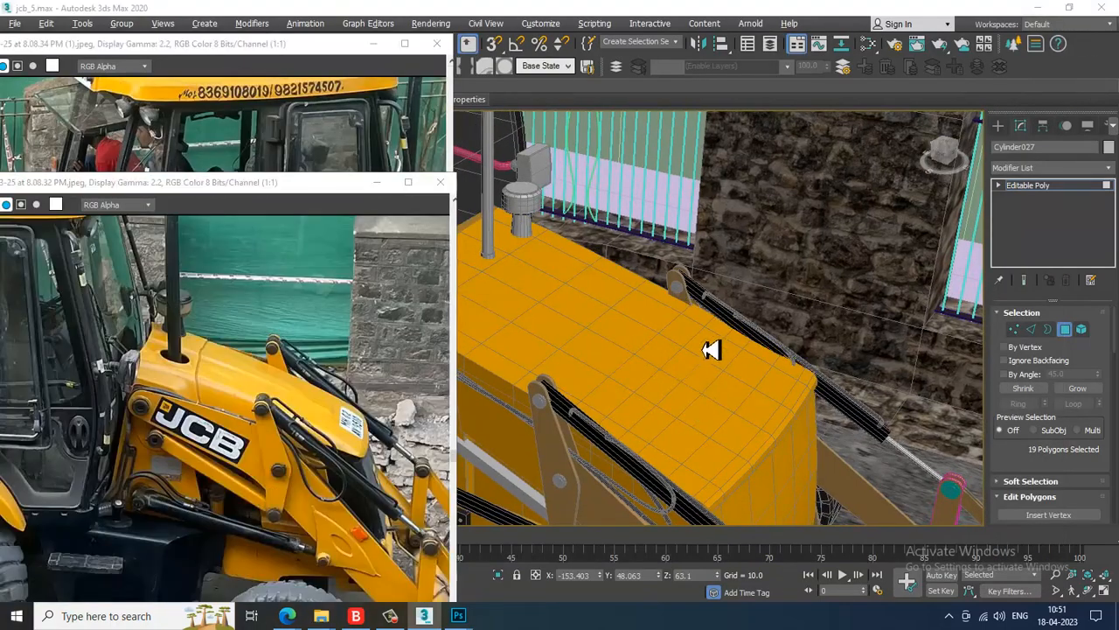
alt+middle_drag(577, 294, 962, 314)
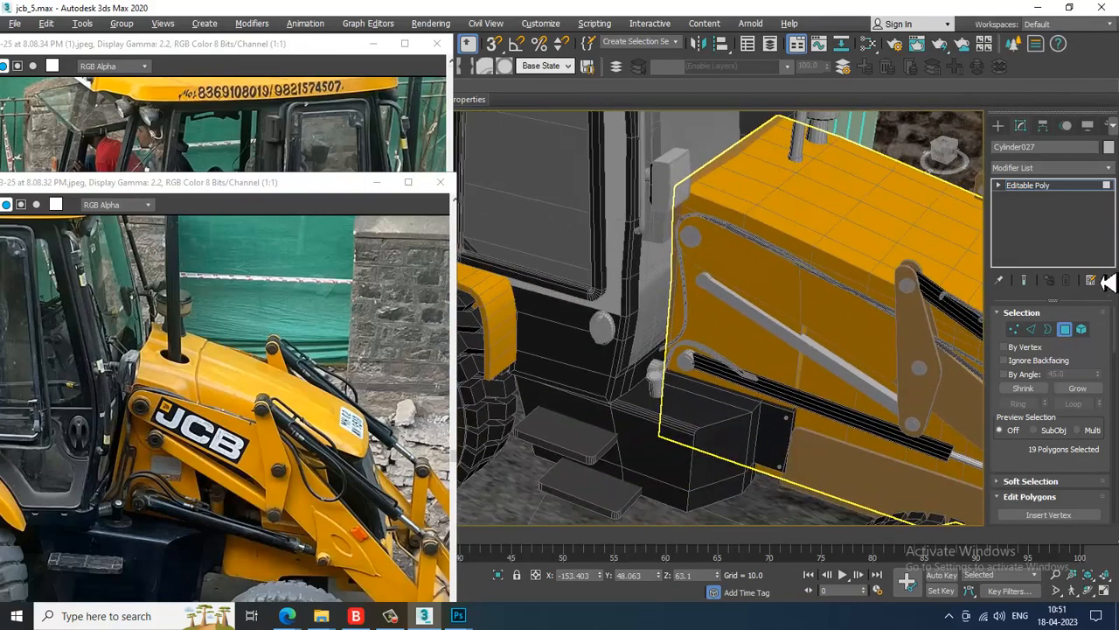
Assign the black VRayMtl to the two pins at the hood's cab end and the pin at the lower ram's rod end.
click(1054, 169)
click(998, 130)
click(1084, 188)
click(688, 359)
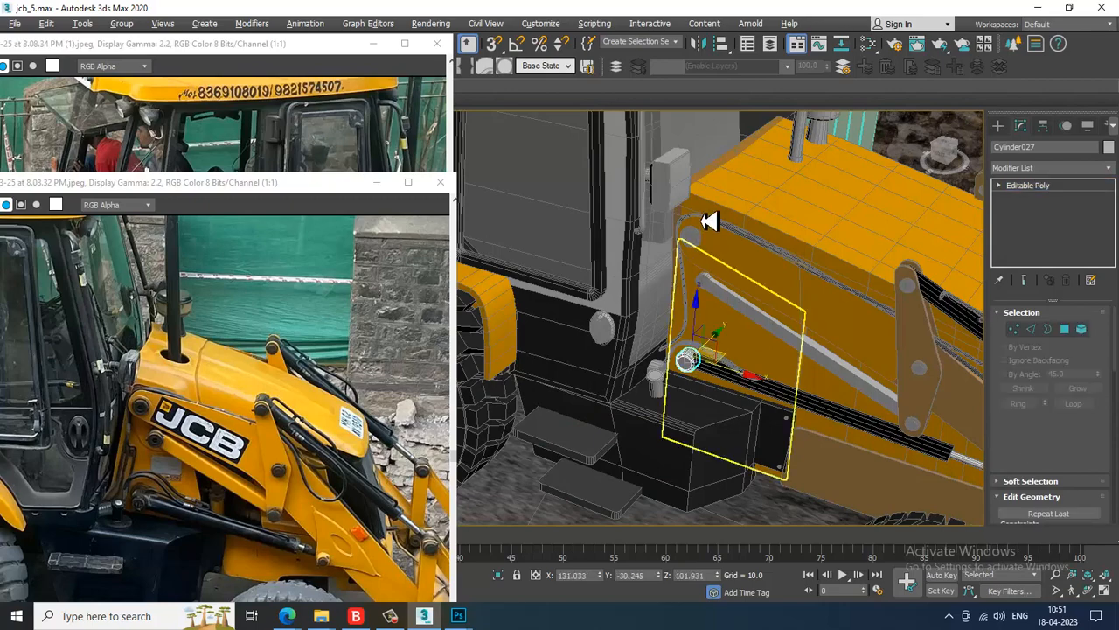
ctrl+click(696, 245)
middle_drag(737, 320, 607, 260)
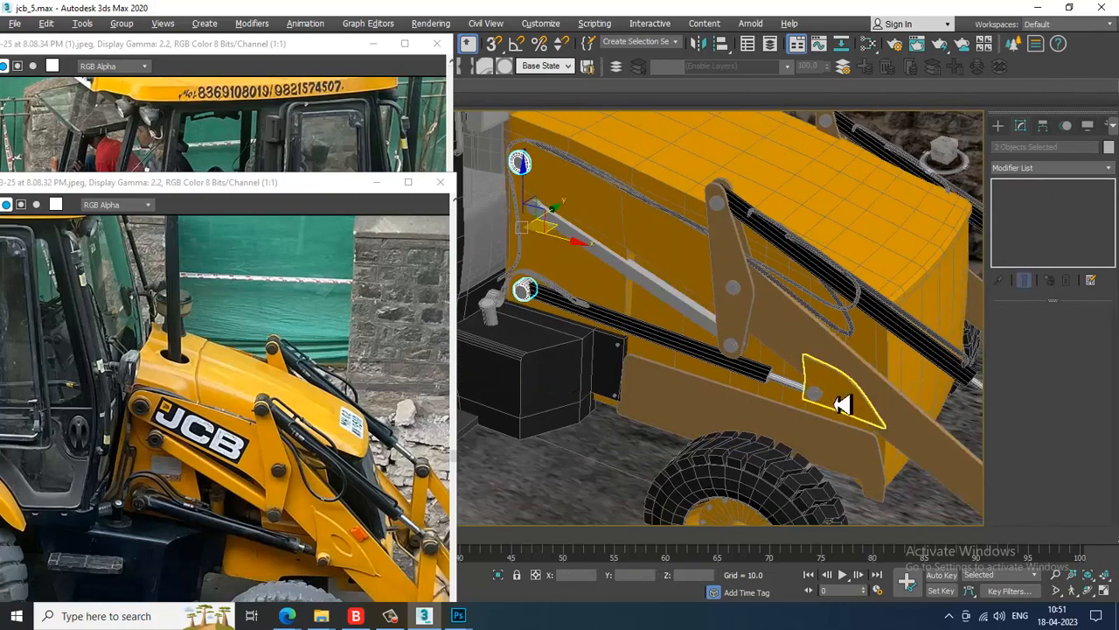
scroll(790, 306, up, 5)
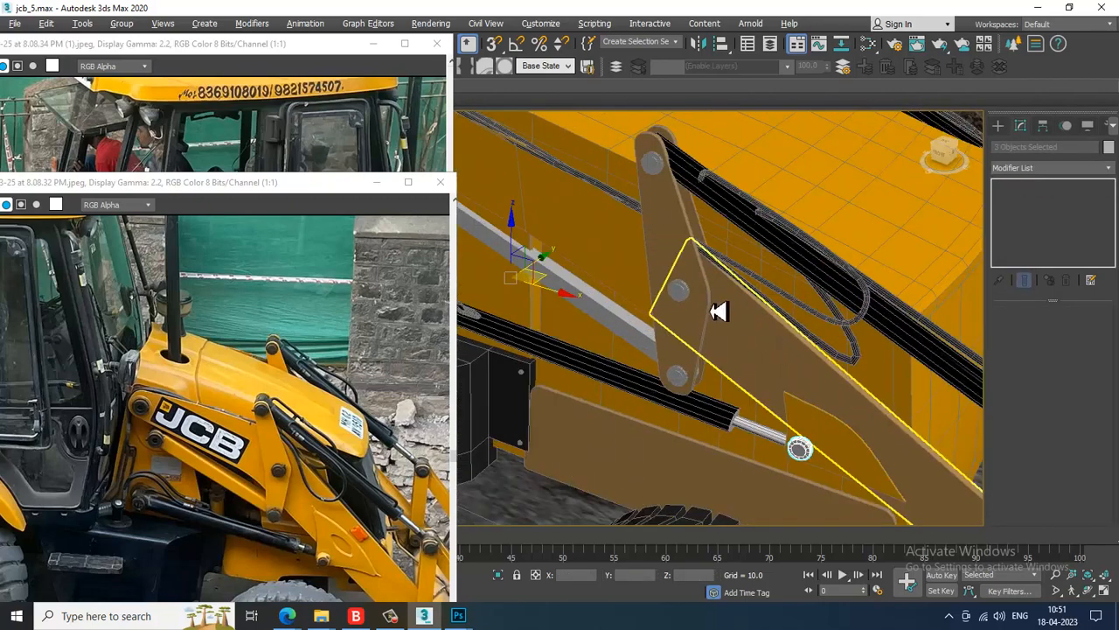
middle_drag(832, 338, 832, 325)
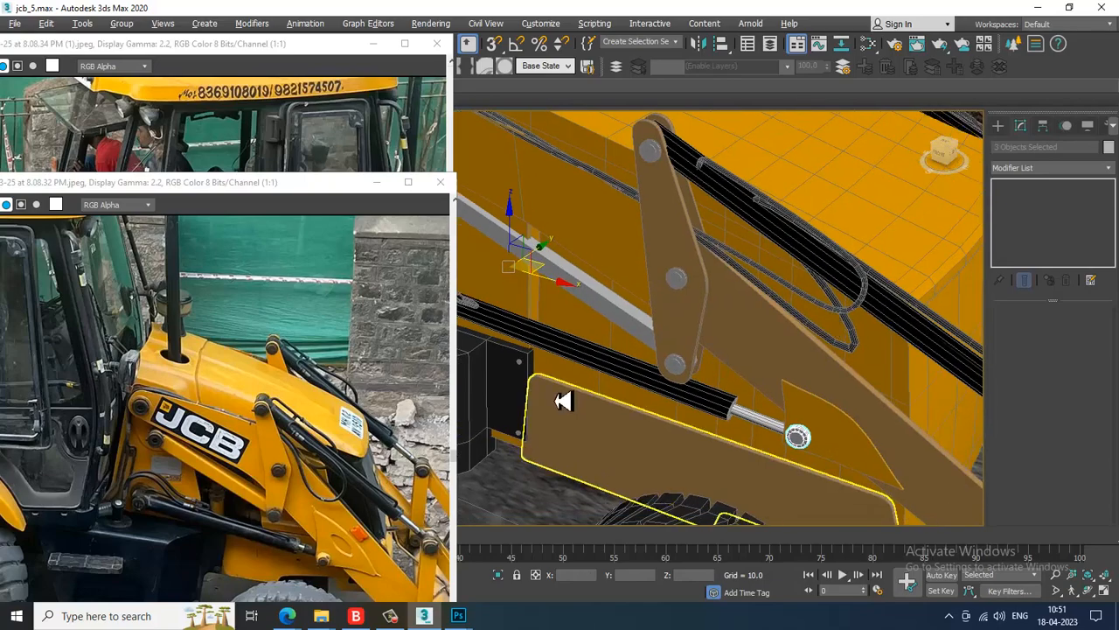
ctrl+click(858, 303)
key(m)
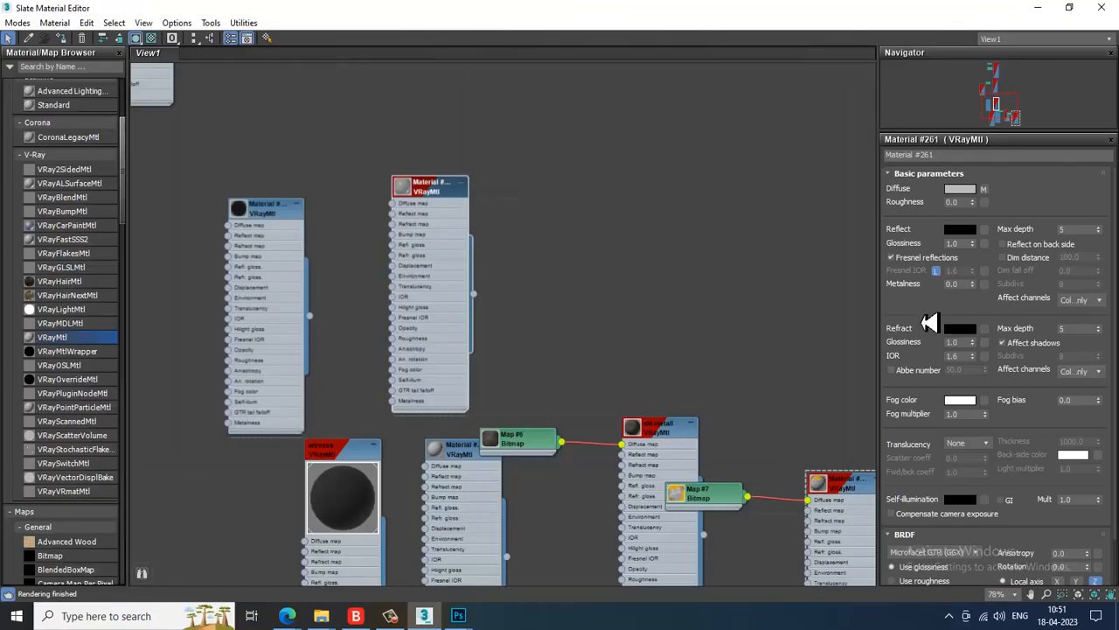
click(296, 219)
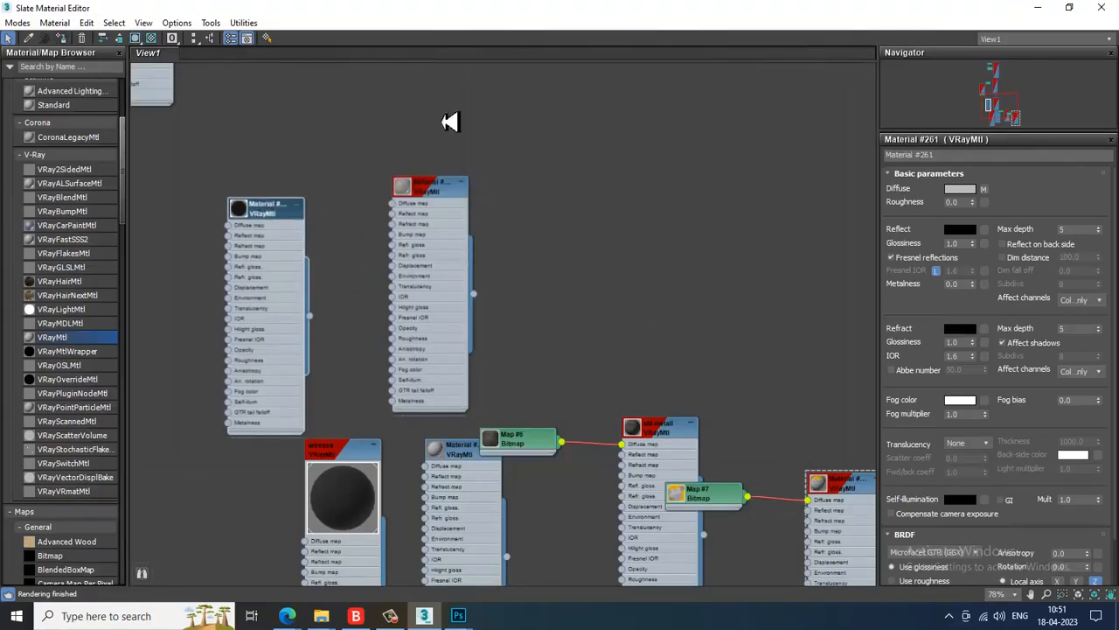
click(1036, 12)
Assign the old metall material to the three pins on the loader arm's upright bracket.
scroll(756, 323, down, 4)
middle_drag(803, 305, 752, 348)
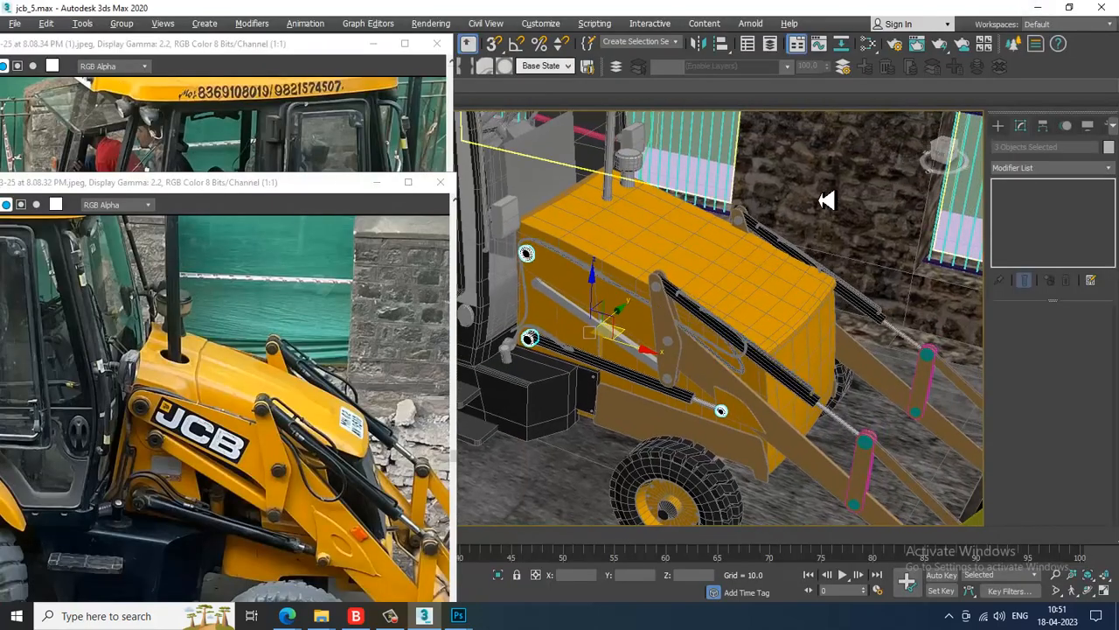
click(818, 200)
scroll(639, 352, up, 4)
click(678, 176)
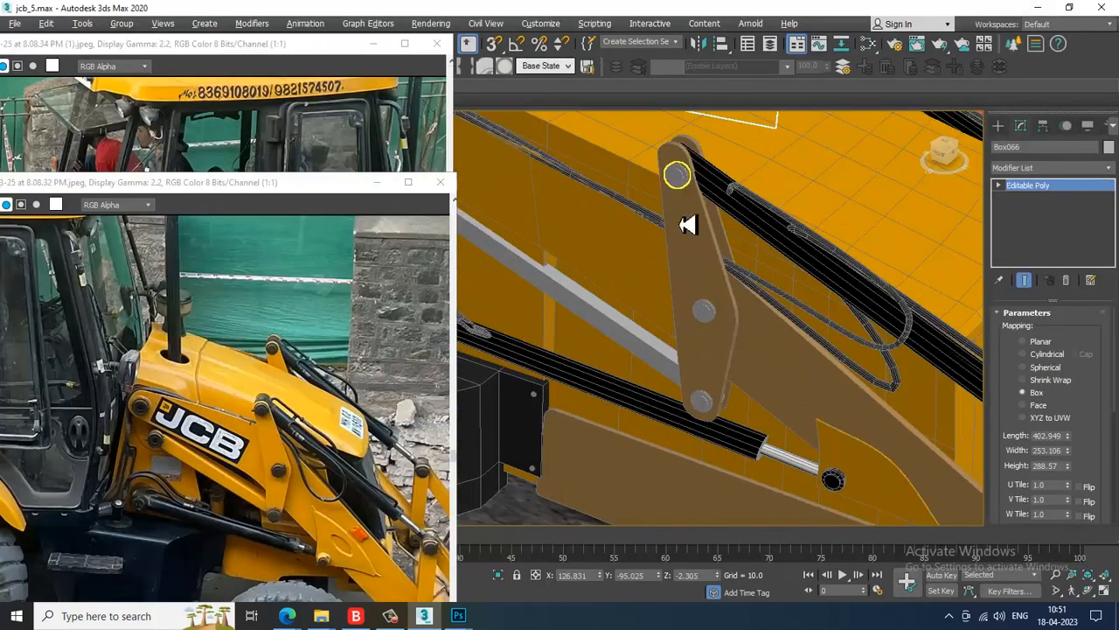
ctrl+click(705, 312)
ctrl+click(705, 404)
key(m)
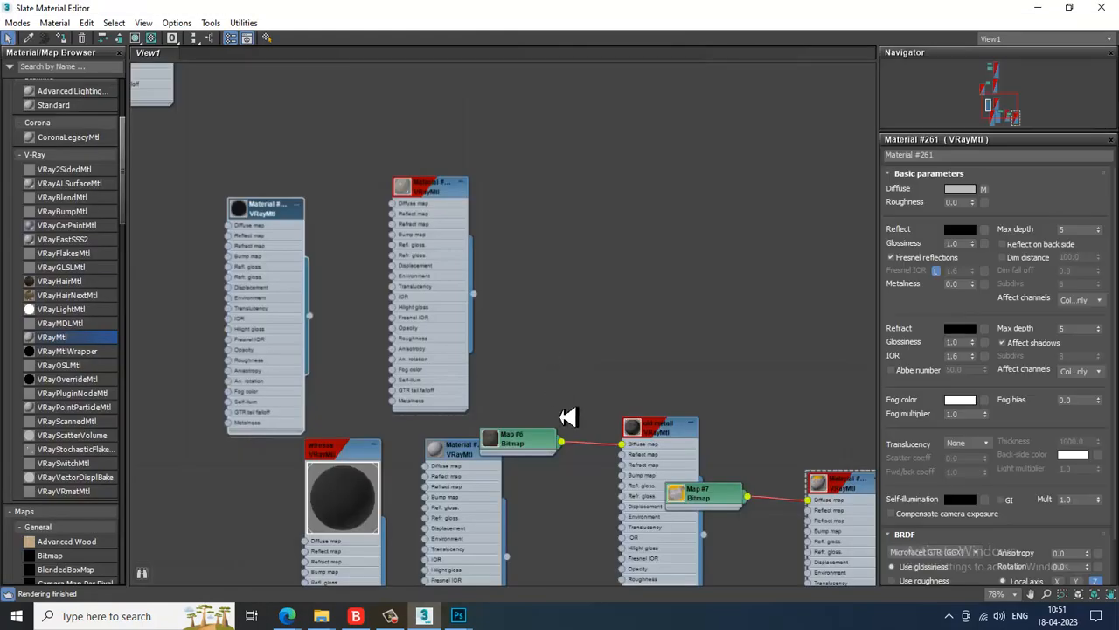
double_click(606, 324)
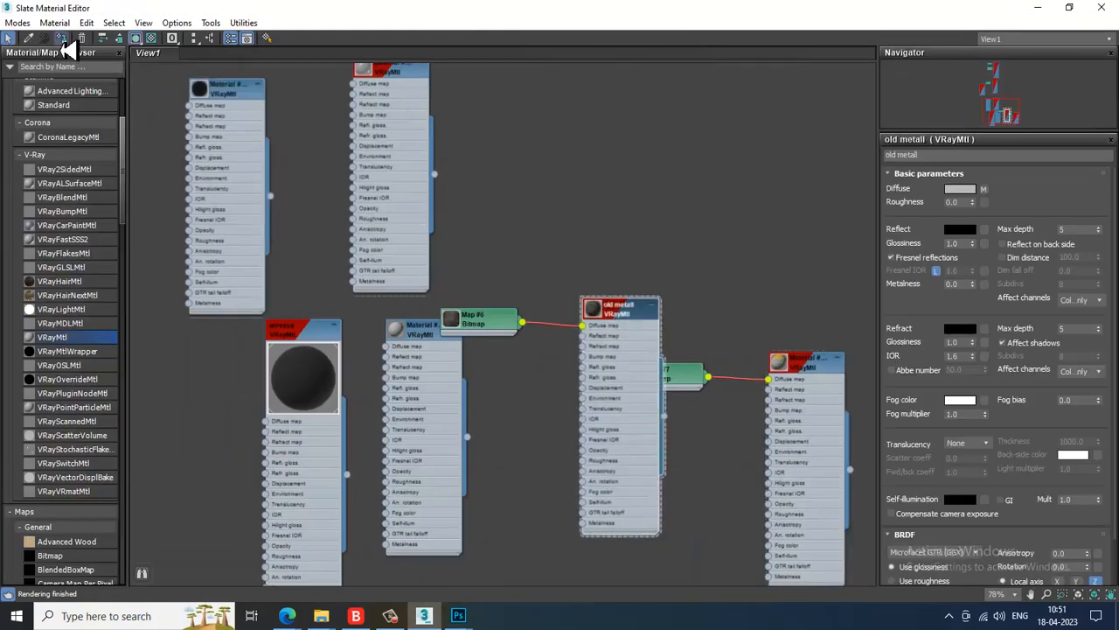
click(1039, 10)
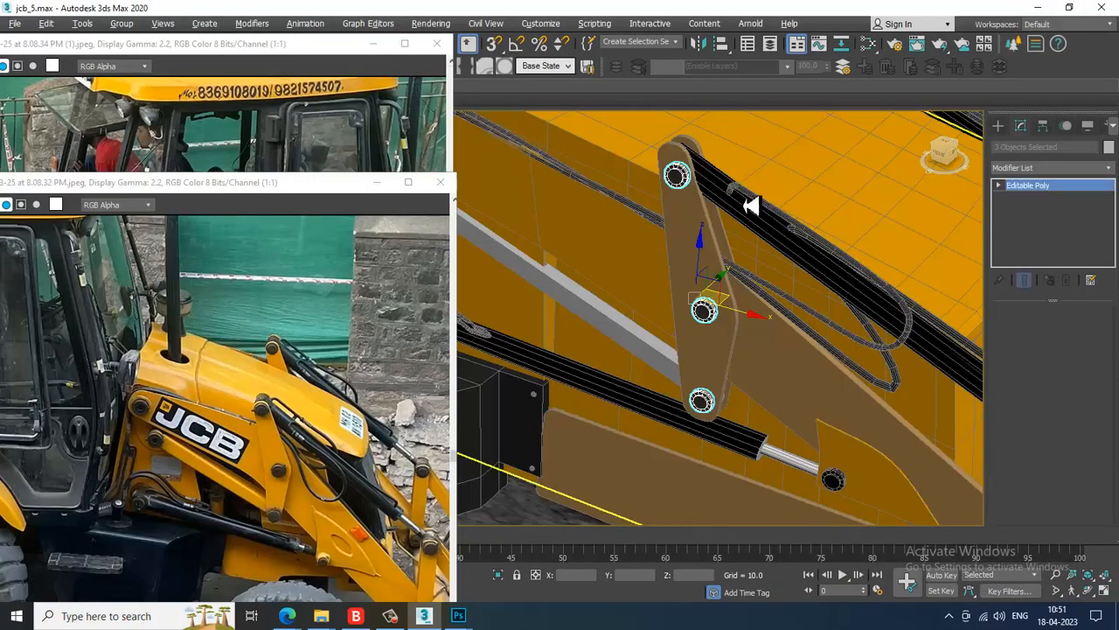
Apply a UVW Map modifier with box mapping to the uppermost pin on the loader arm's upright bracket.
click(677, 175)
click(752, 236)
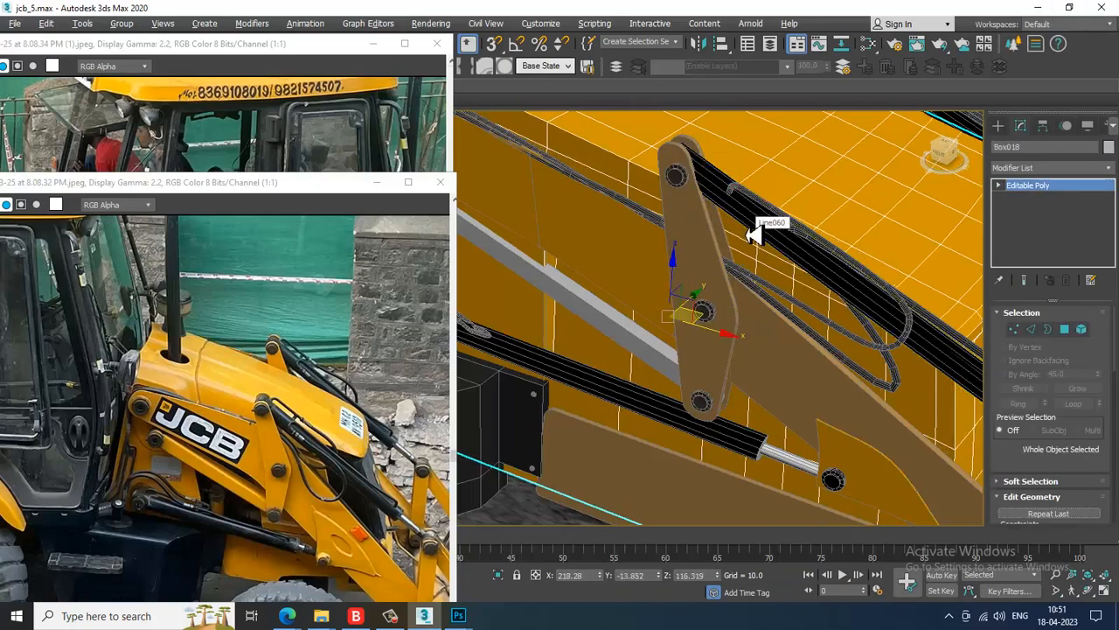
click(1072, 167)
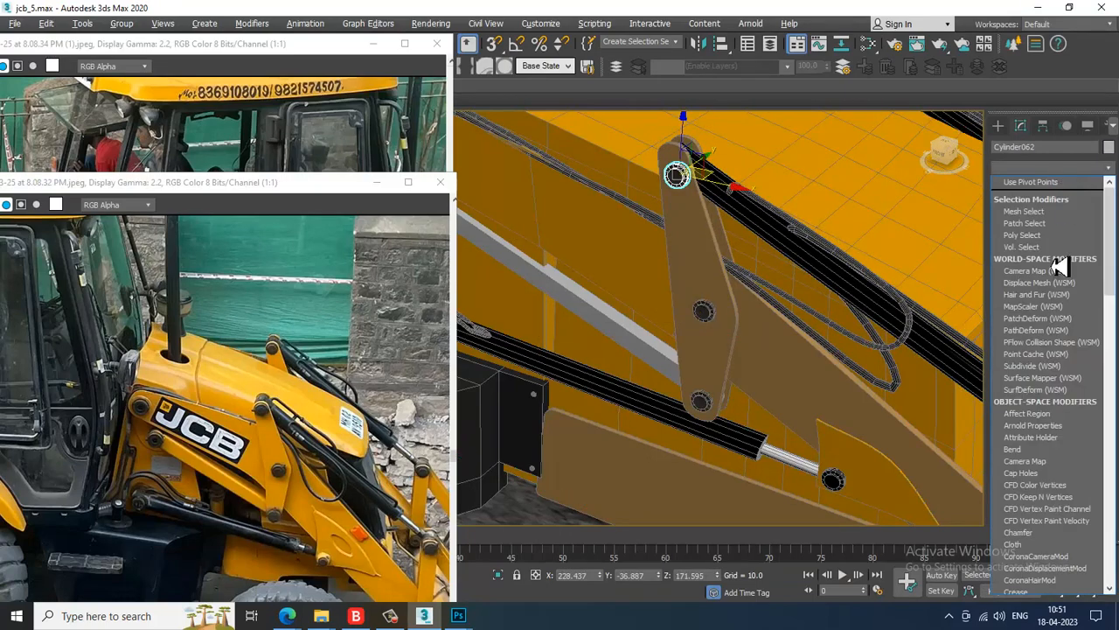
scroll(1057, 296, down, 10)
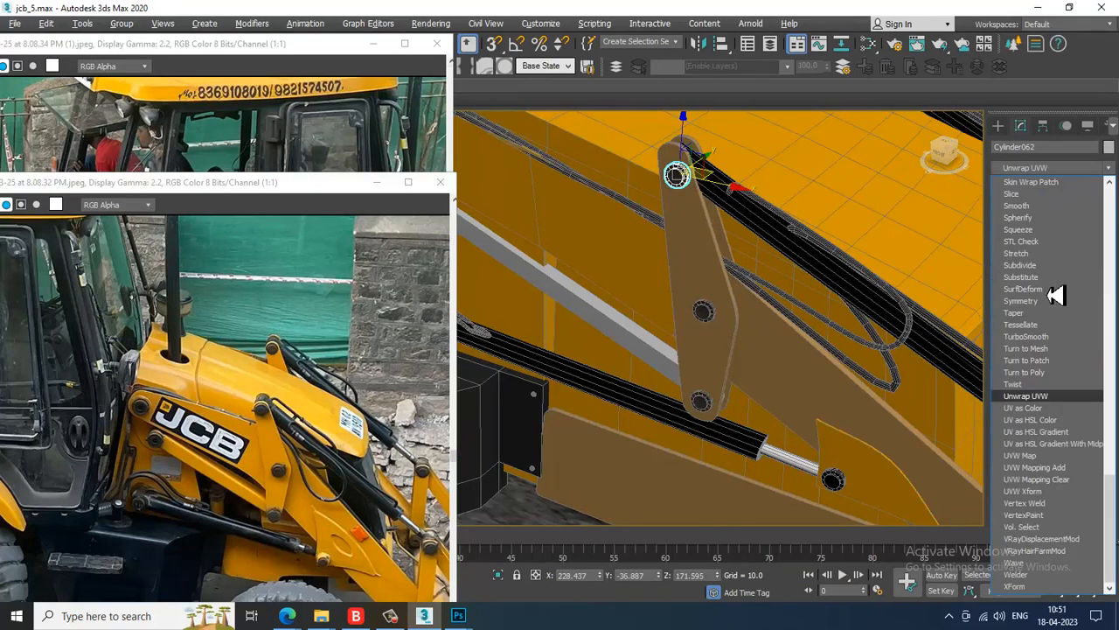
click(1045, 459)
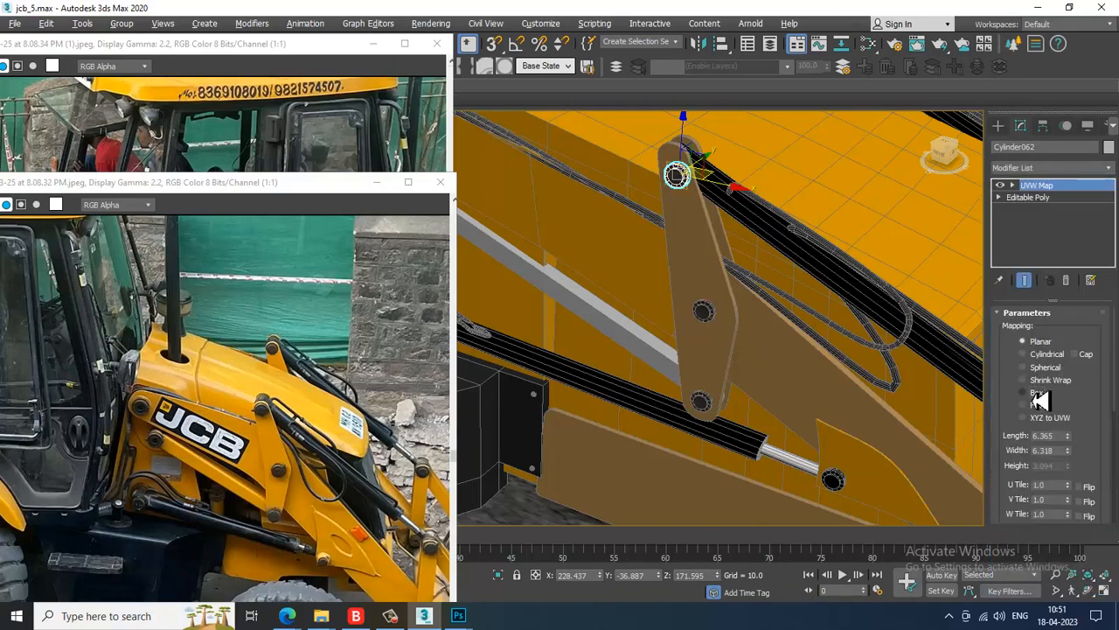
Apply a UVW Map modifier with box mapping to the middle pin on the upright bracket.
click(705, 311)
click(1075, 168)
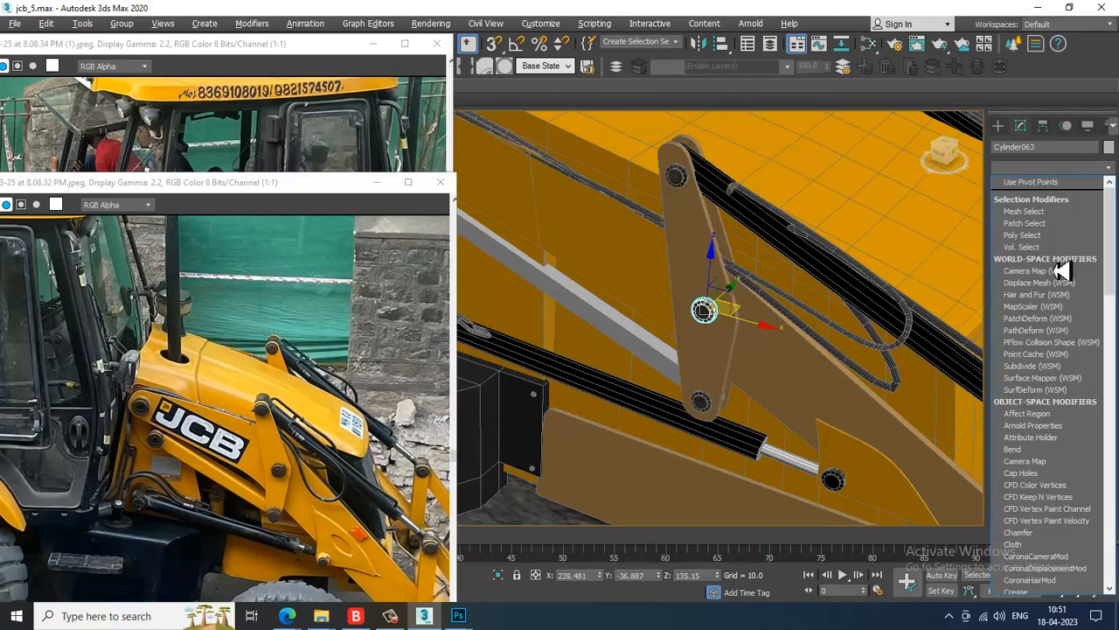
scroll(1060, 291, down, 10)
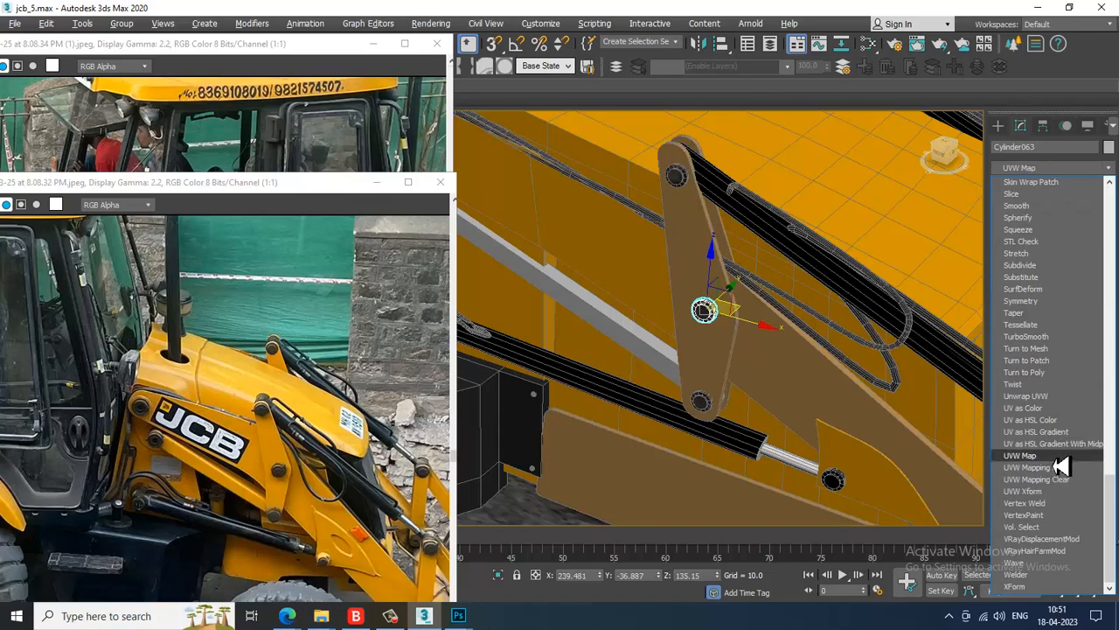
click(1058, 459)
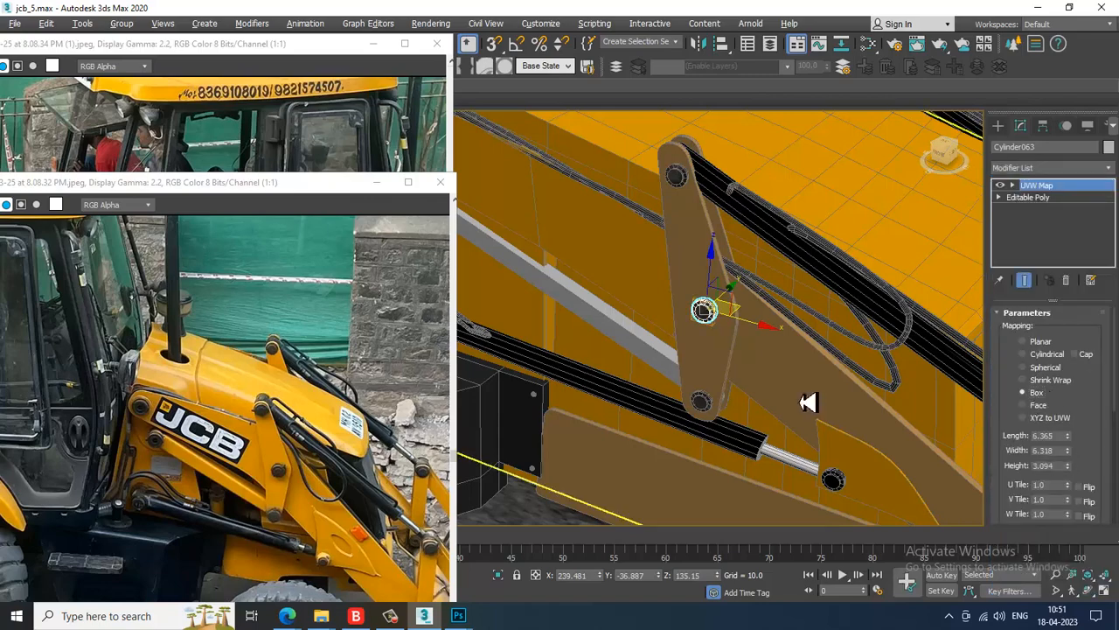
Apply a UVW Map modifier with box mapping to the lowest pin on the upright bracket.
click(702, 400)
click(1049, 167)
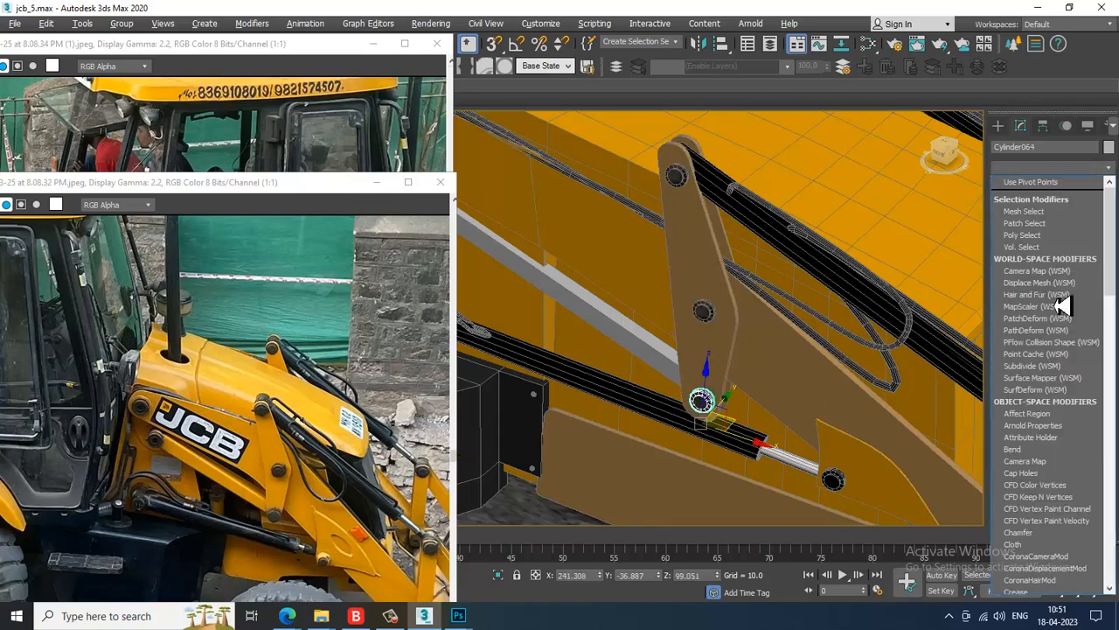
scroll(1061, 308, down, 5)
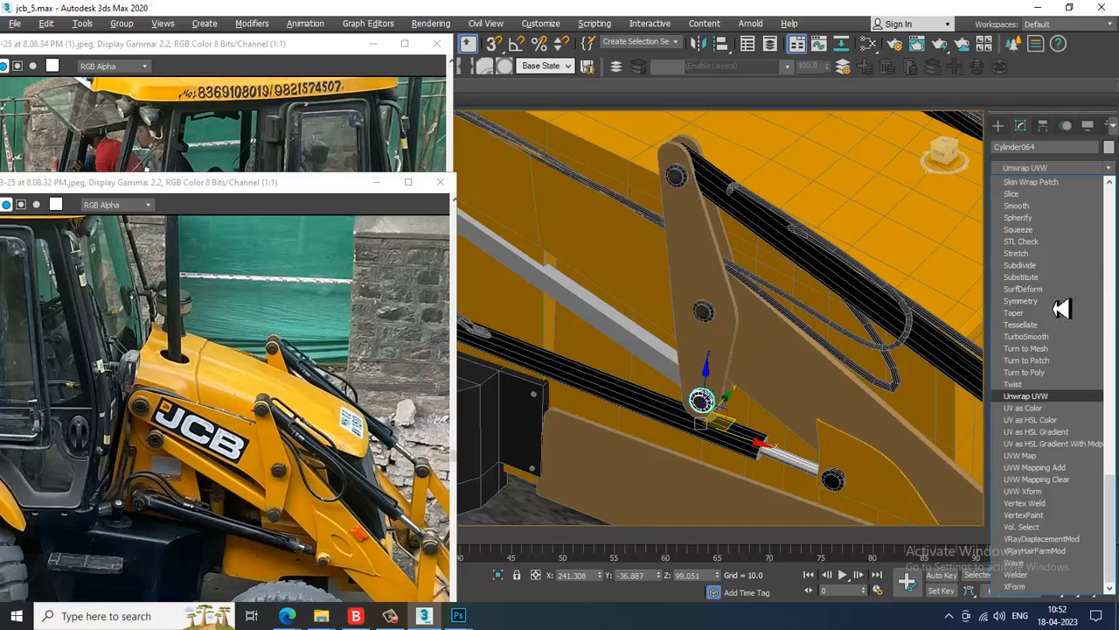
click(1061, 456)
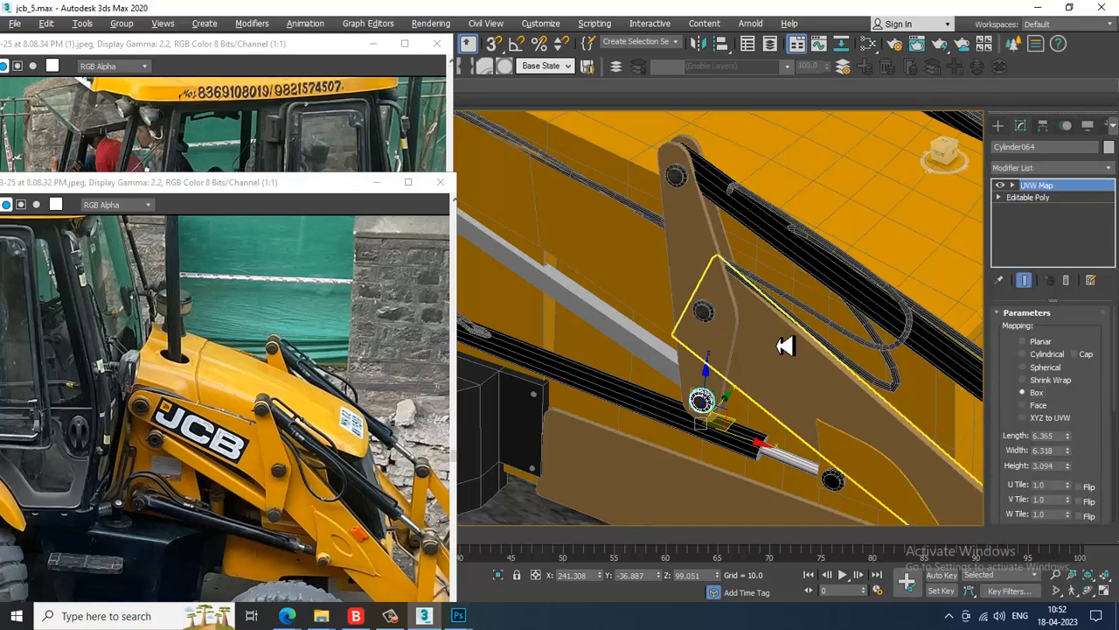
Minimise both reference photo windows and close the V-Ray messages window to clear the viewport.
scroll(781, 343, down, 4)
mouse_move(795, 320)
alt+middle_down()
mouse_move(771, 350)
mouse_move(793, 322)
mouse_move(775, 312)
alt+middle_up()
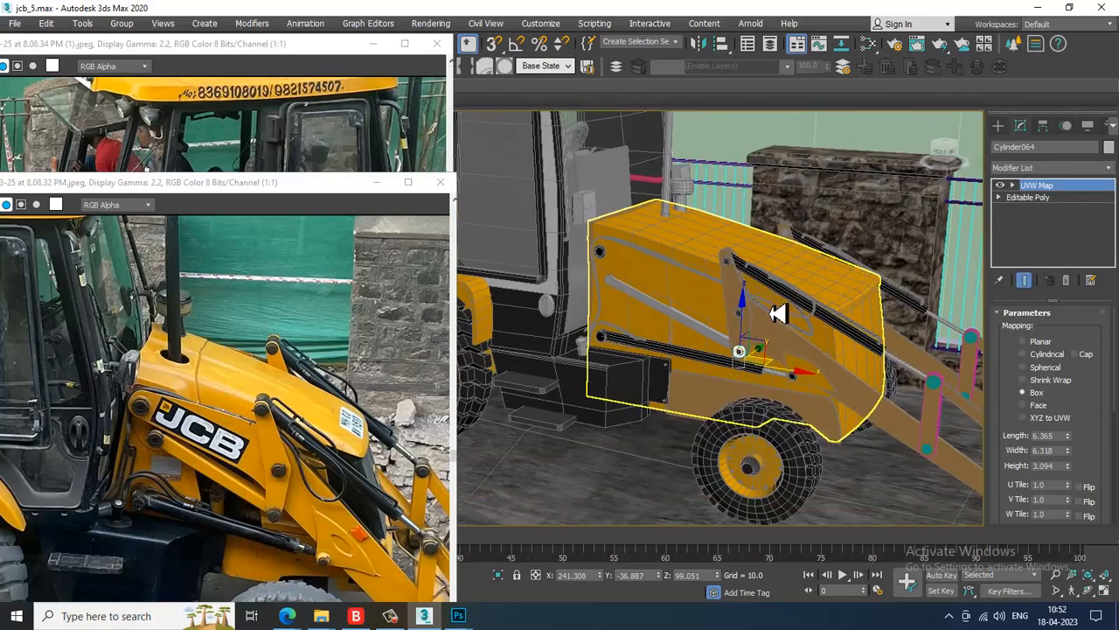
click(376, 182)
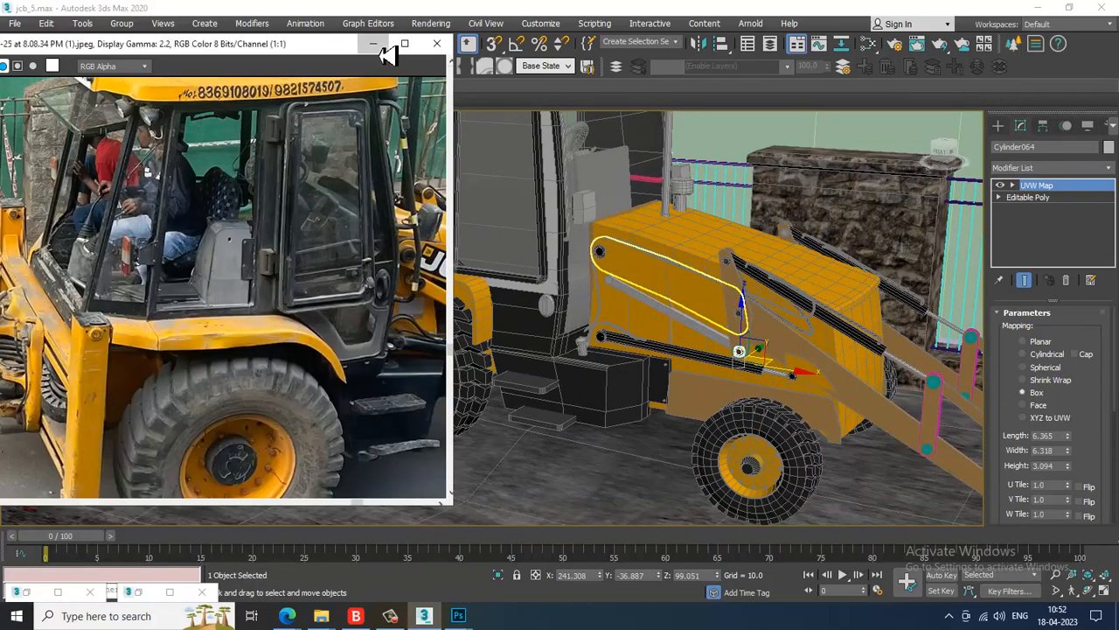
click(374, 43)
alt+middle_drag(717, 325, 688, 326)
click(309, 120)
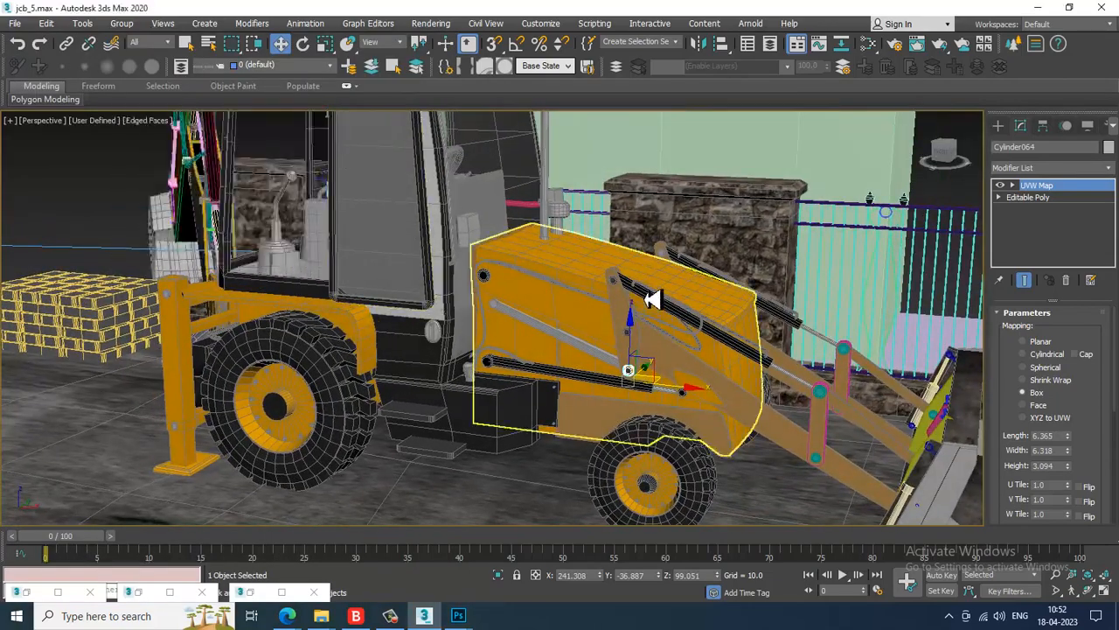
Test-render the loader's side view with the front bucket in V-Ray, stop the render, and close the frame buffer and messages window.
mouse_move(645, 295)
alt+middle_down()
mouse_move(687, 268)
mouse_move(700, 284)
mouse_move(657, 313)
alt+middle_up()
scroll(709, 290, up, 5)
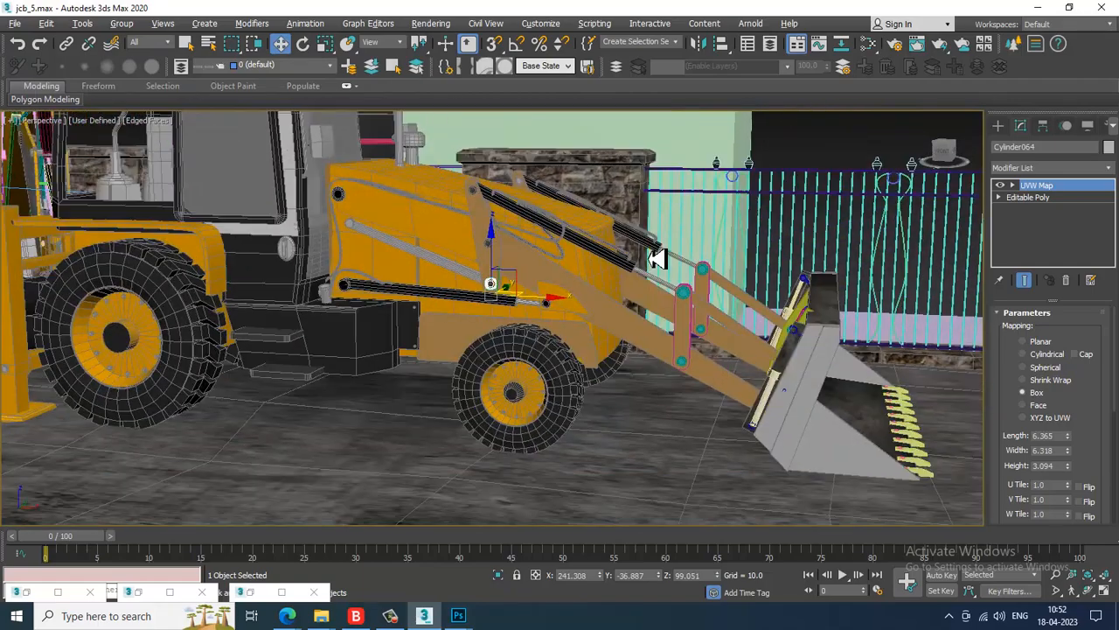
alt+middle_drag(657, 258, 645, 311)
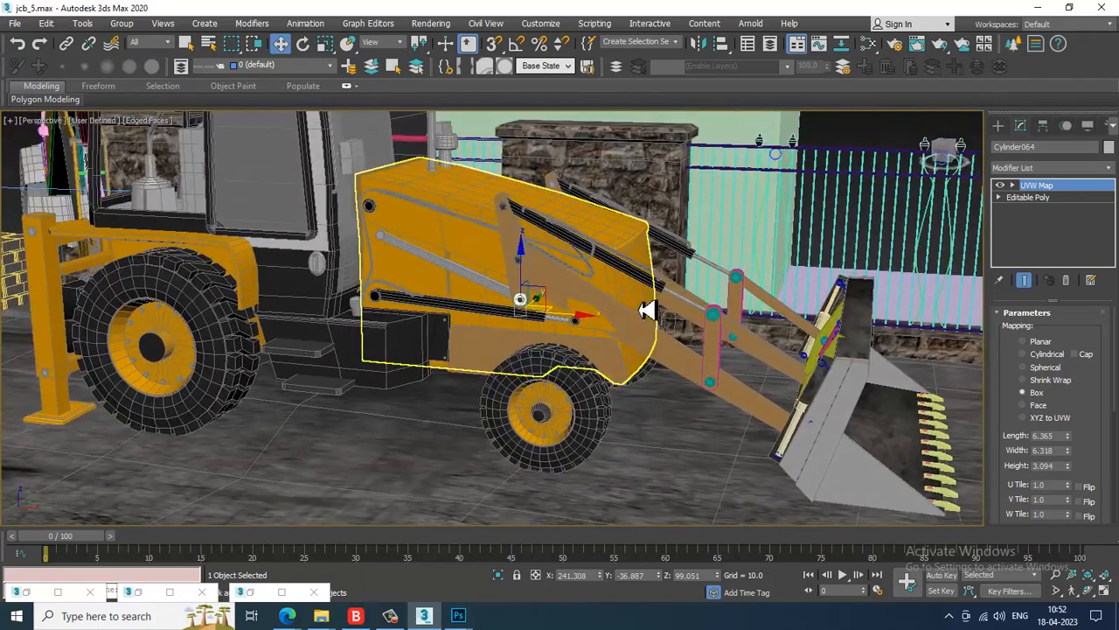
alt+middle_drag(540, 295, 604, 300)
key(shift+q)
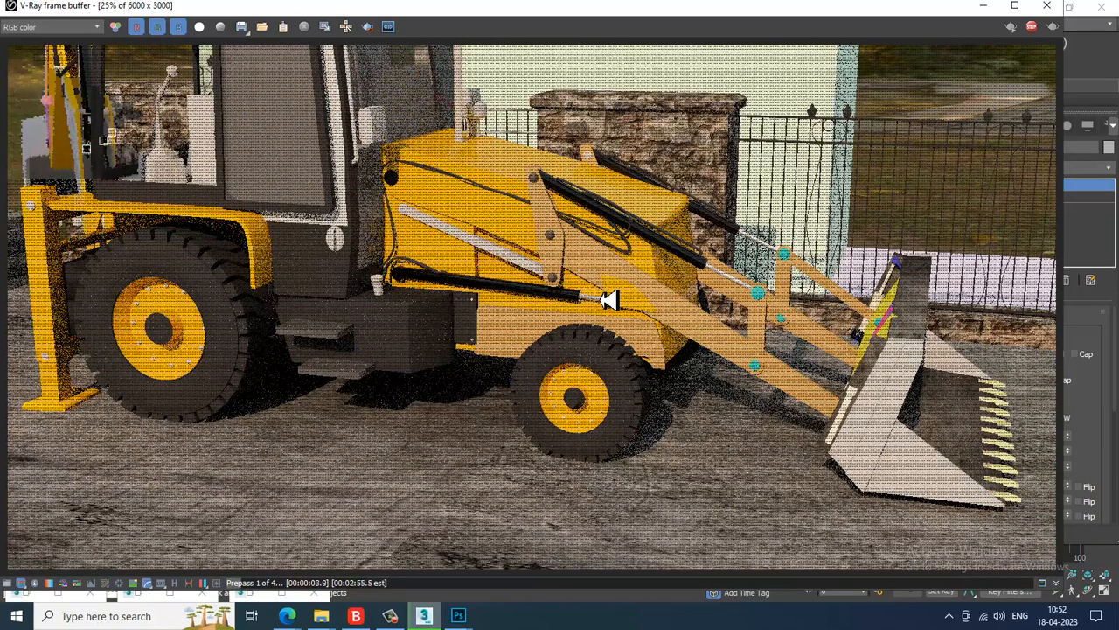
key(Escape)
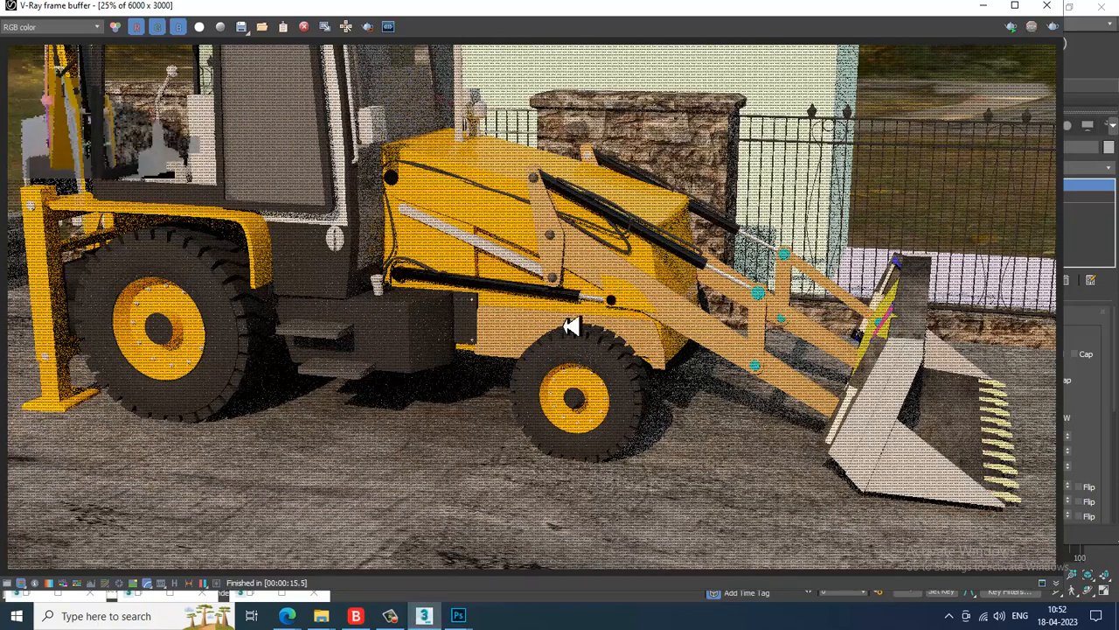
click(1101, 11)
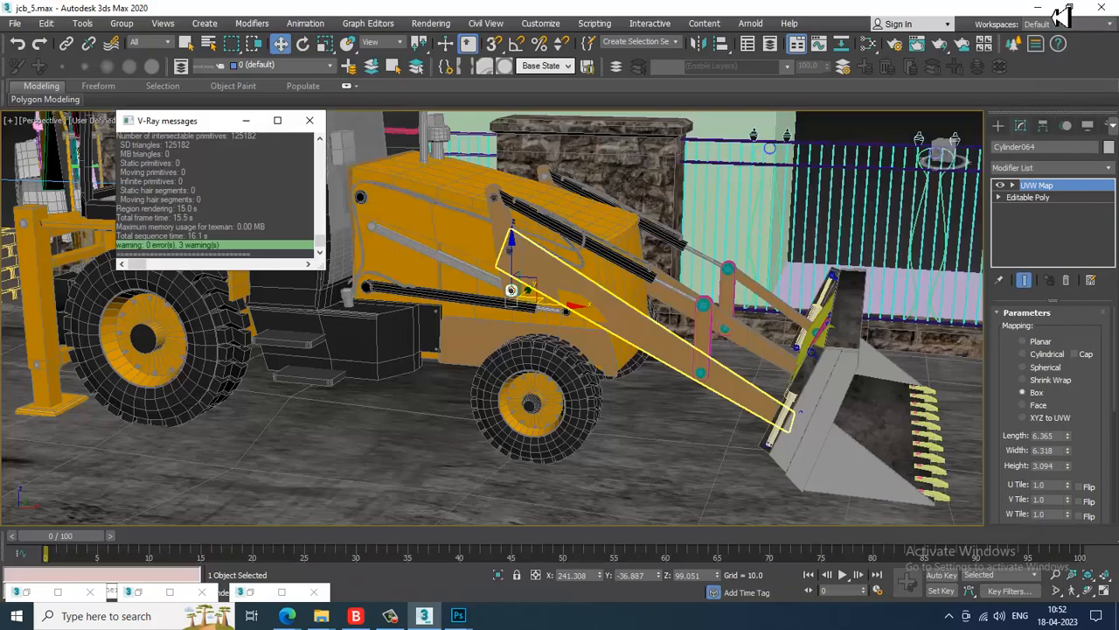
alt+middle_drag(542, 283, 402, 227)
click(309, 120)
alt+middle_drag(654, 399, 617, 413)
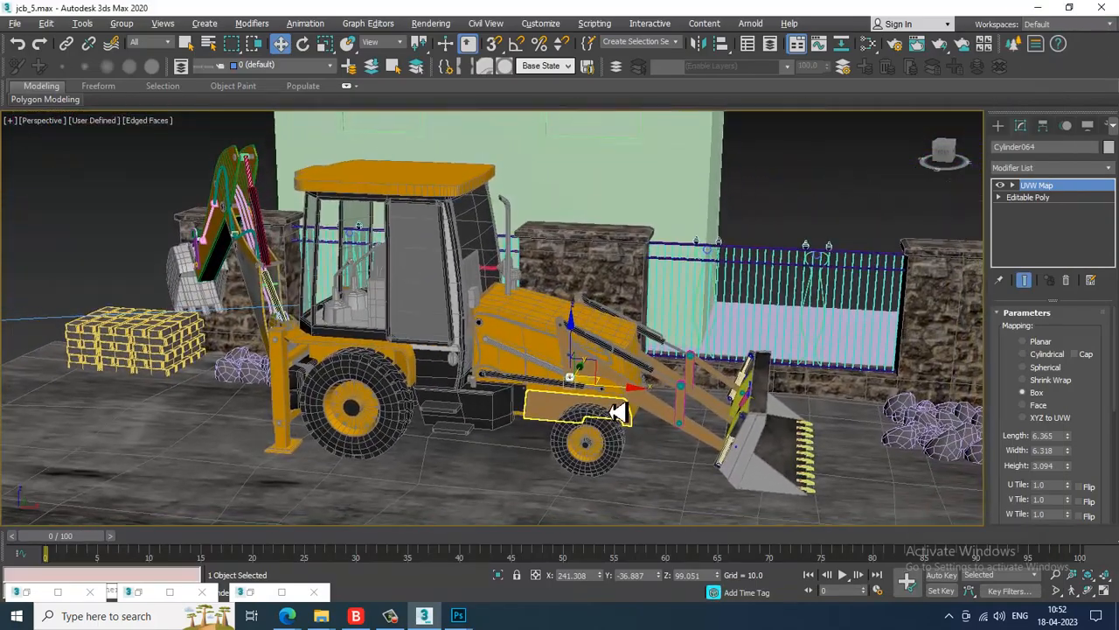